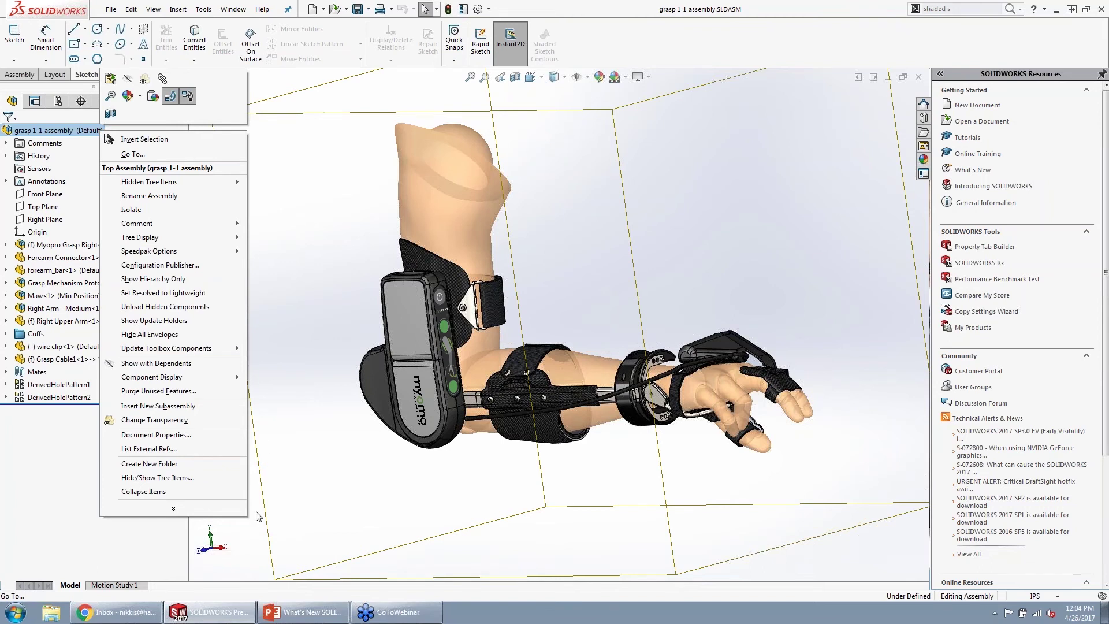
- Select the drilled face of the black wrist ring, bring its selection breadcrumbs to the pointer, and inspect its owning part and a mate
{"action": "left_click", "coordinate": [256, 479]}
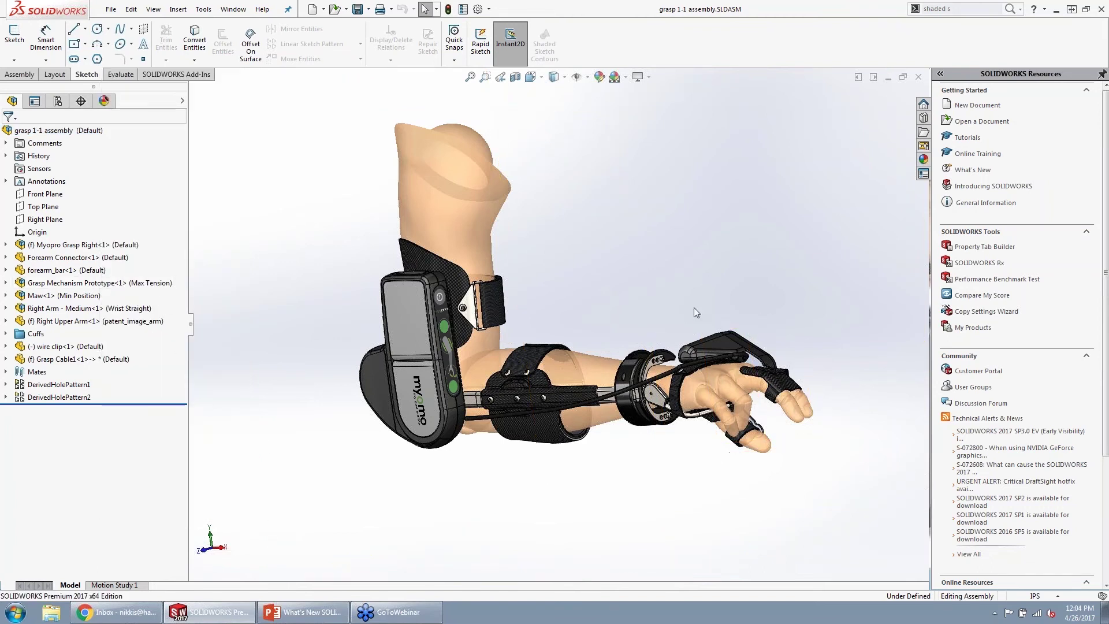
{"action": "scroll", "coordinate": [664, 369], "scroll_direction": "down", "scroll_amount": 5}
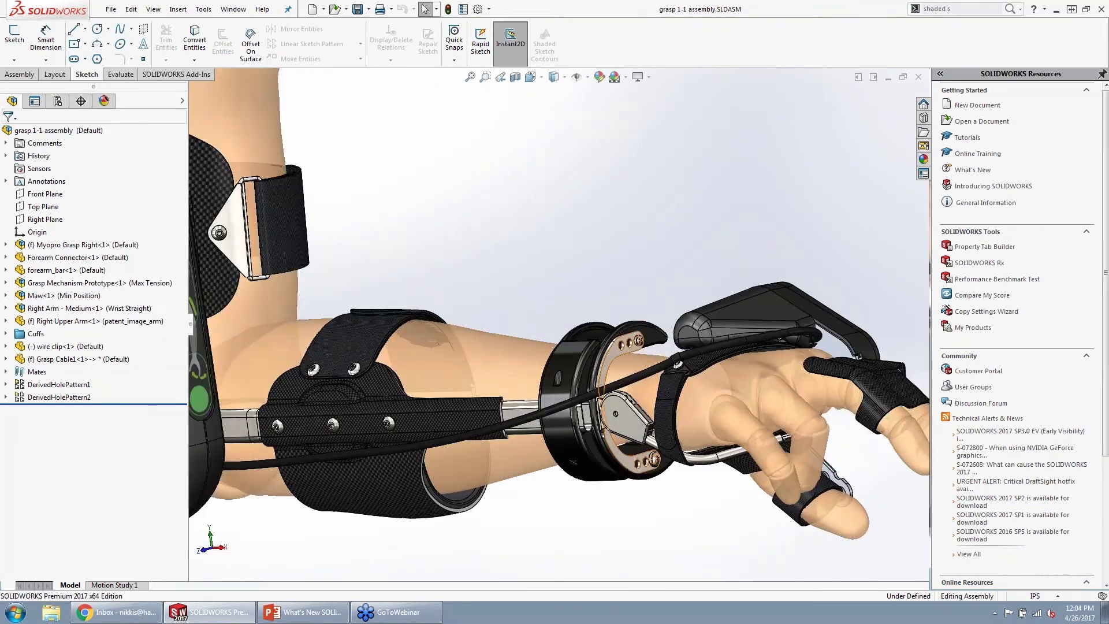
{"action": "left_click", "coordinate": [632, 342]}
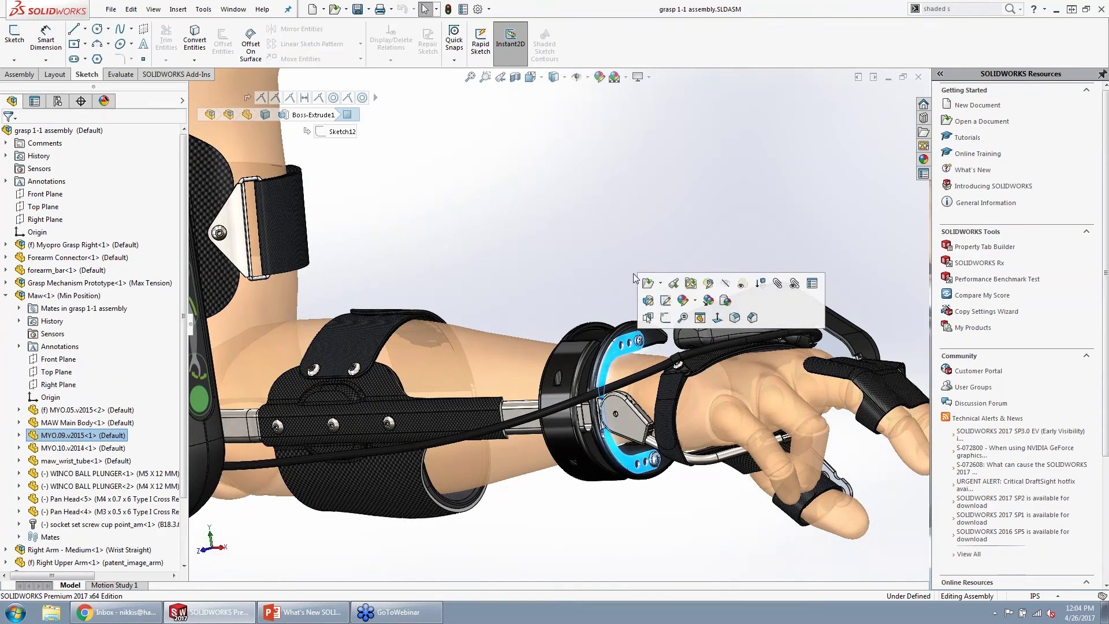
{"action": "key", "text": "d"}
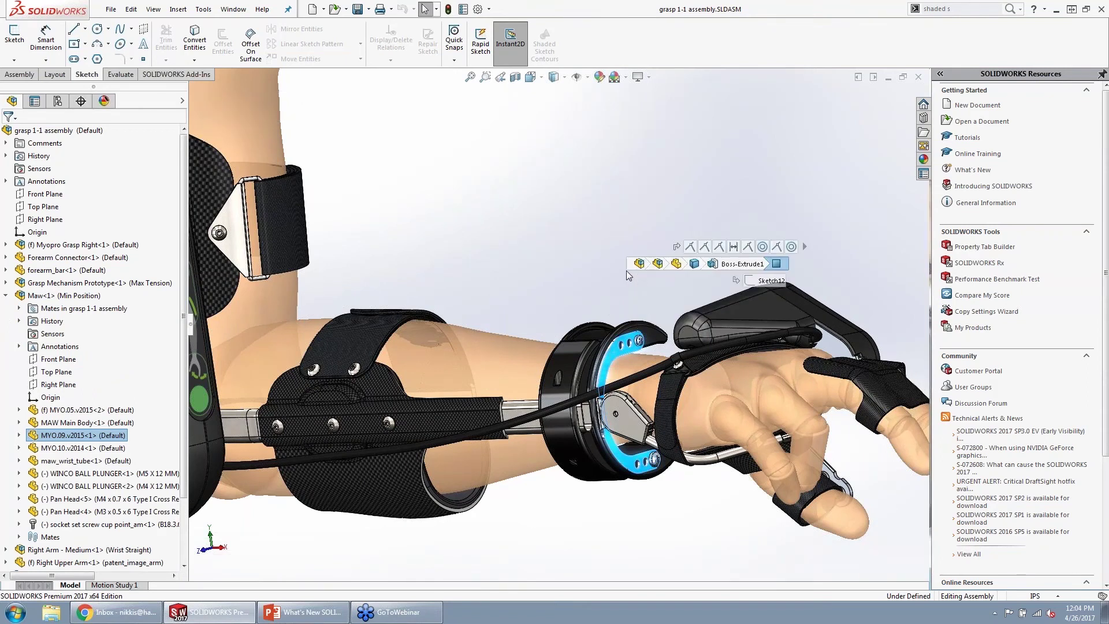
{"action": "left_click", "coordinate": [677, 265]}
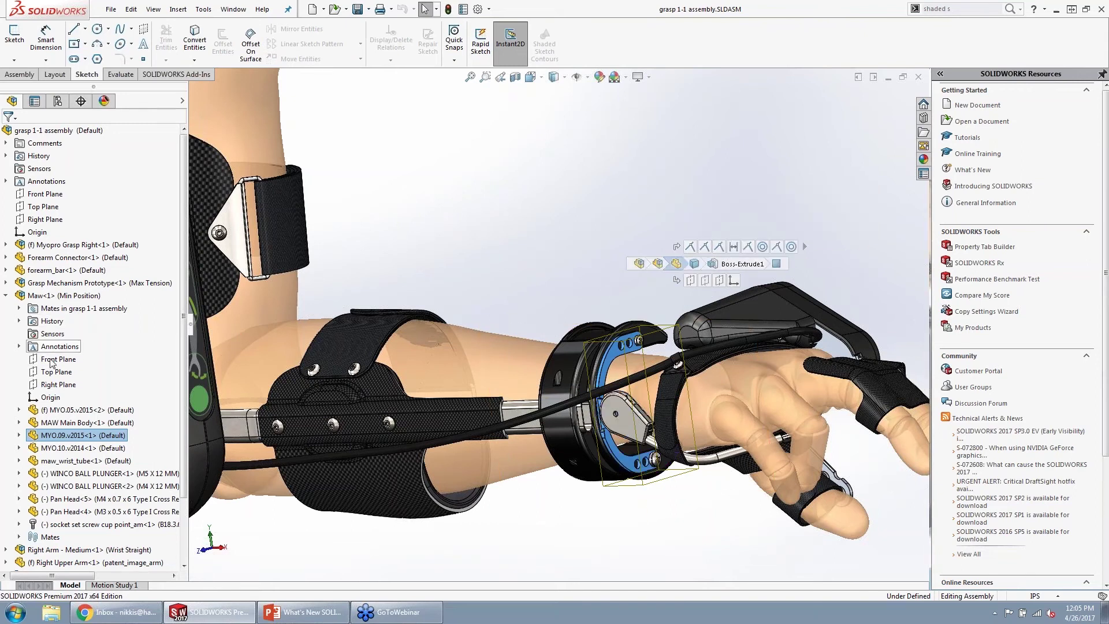
{"action": "left_click", "coordinate": [706, 247]}
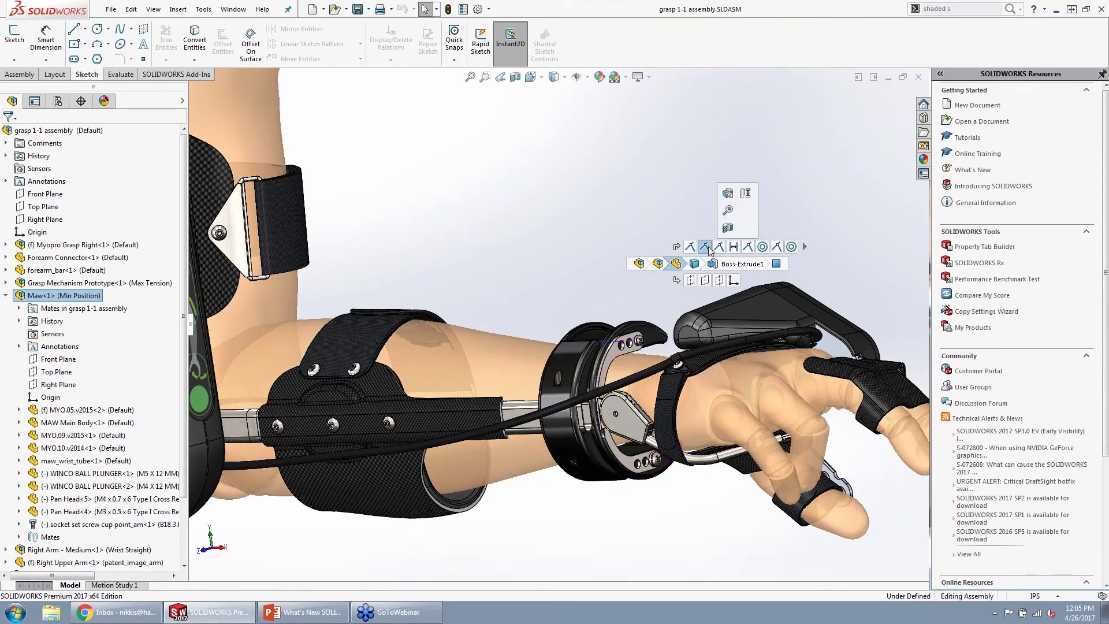
{"action": "left_click", "coordinate": [632, 279]}
- Show the reference planes throughout the arm assembly
{"action": "scroll", "coordinate": [548, 312], "scroll_direction": "up", "scroll_amount": 3}
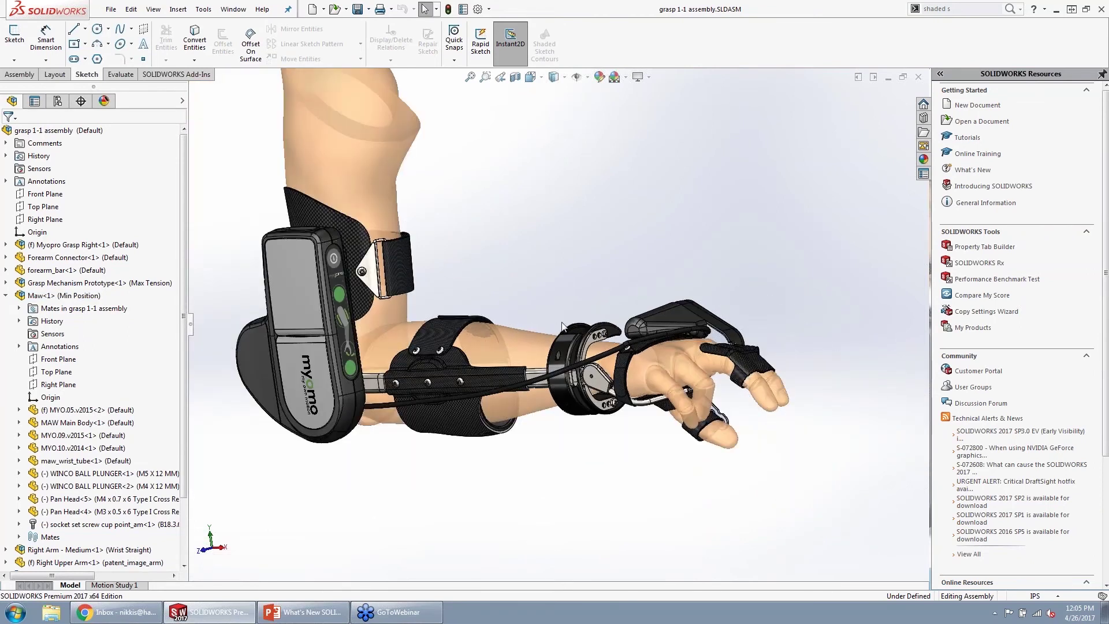
{"action": "scroll", "coordinate": [486, 240], "scroll_direction": "up", "scroll_amount": 2}
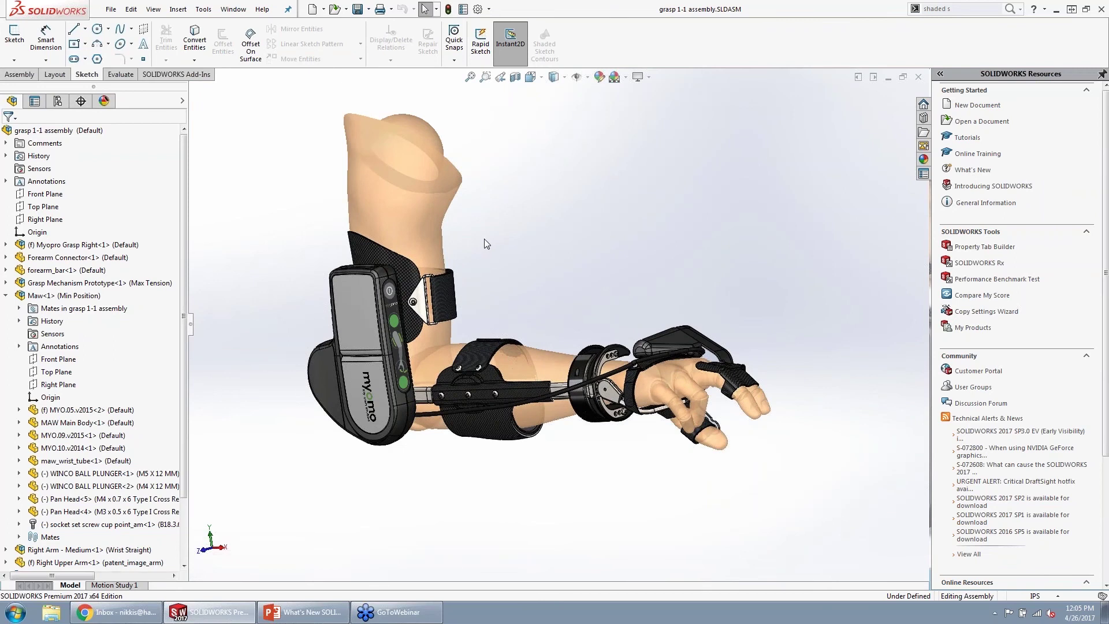
{"action": "left_click", "coordinate": [588, 80]}
{"action": "scroll", "coordinate": [581, 286], "scroll_direction": "down", "scroll_amount": 3}
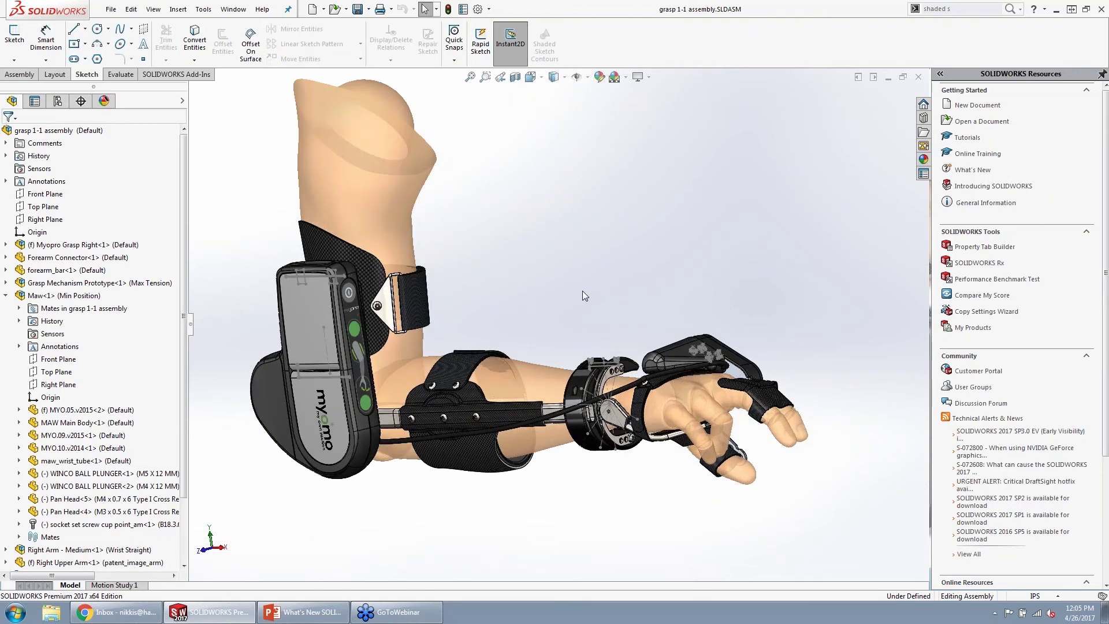
{"action": "scroll", "coordinate": [558, 303], "scroll_direction": "up", "scroll_amount": 2}
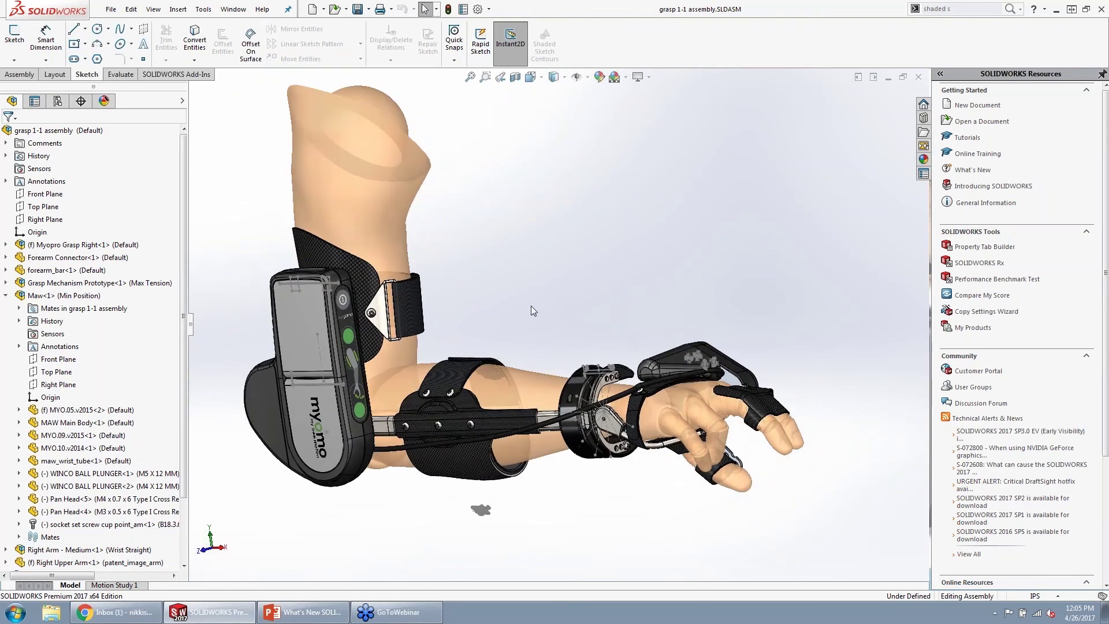
{"action": "key", "text": "p"}
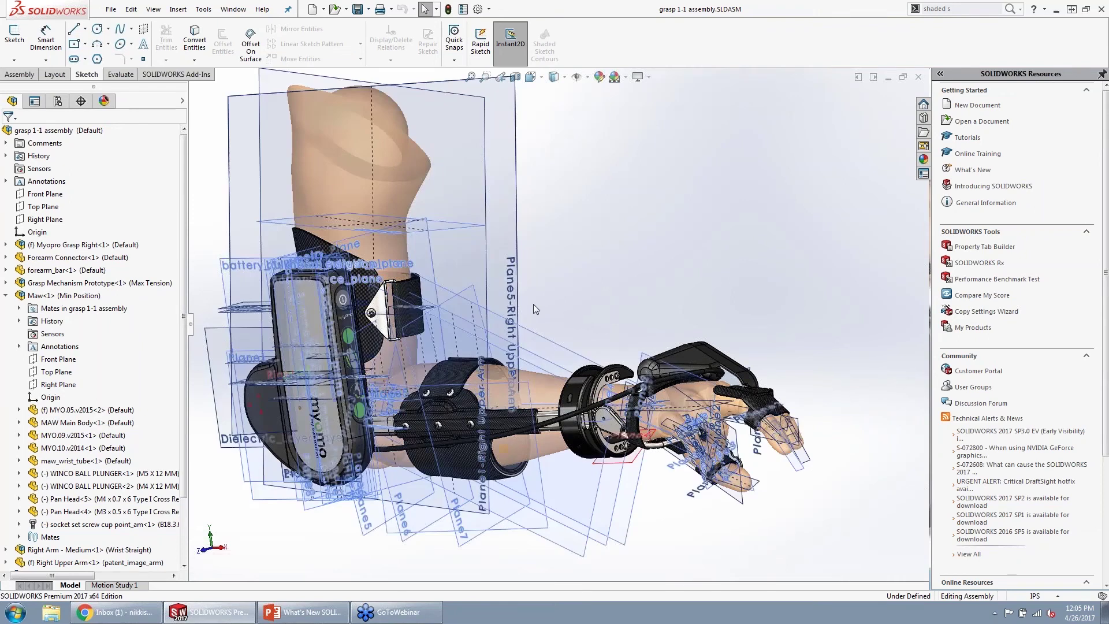
{"action": "scroll", "coordinate": [539, 300], "scroll_direction": "up", "scroll_amount": 2}
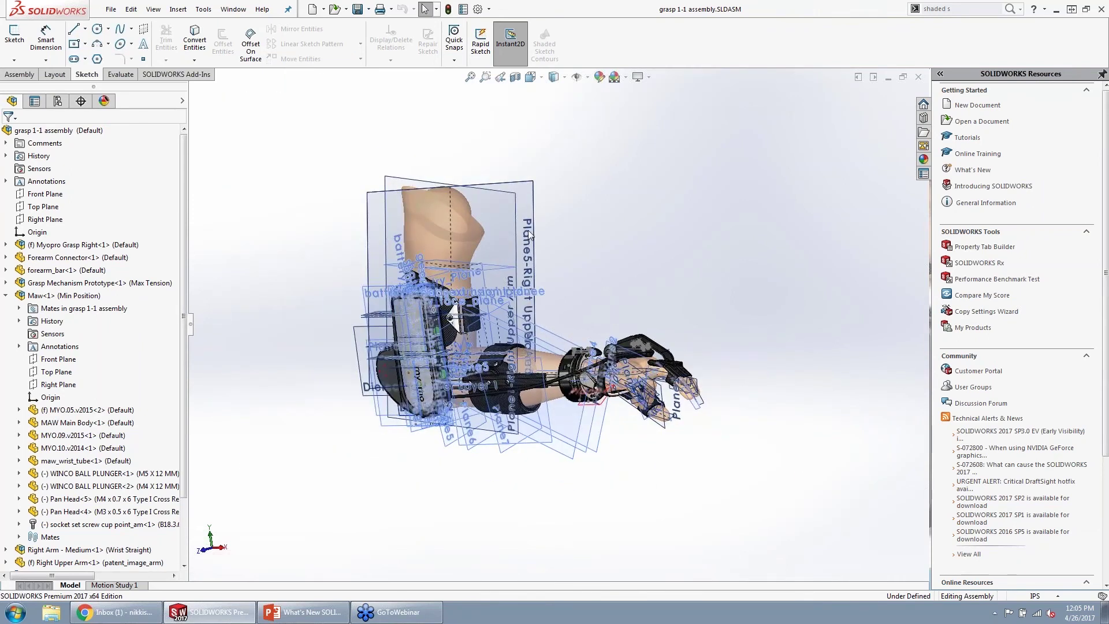
- Toggle the visibility of all hide/show item types off, on and off again so the planes stay hidden
{"action": "left_click", "coordinate": [578, 76]}
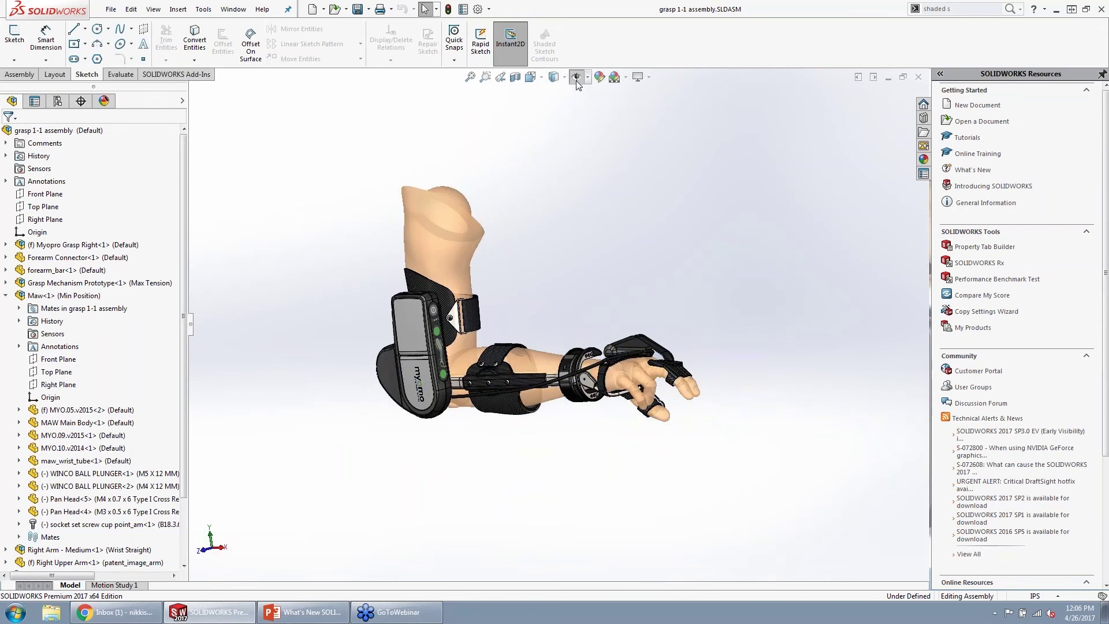
{"action": "left_click", "coordinate": [576, 77]}
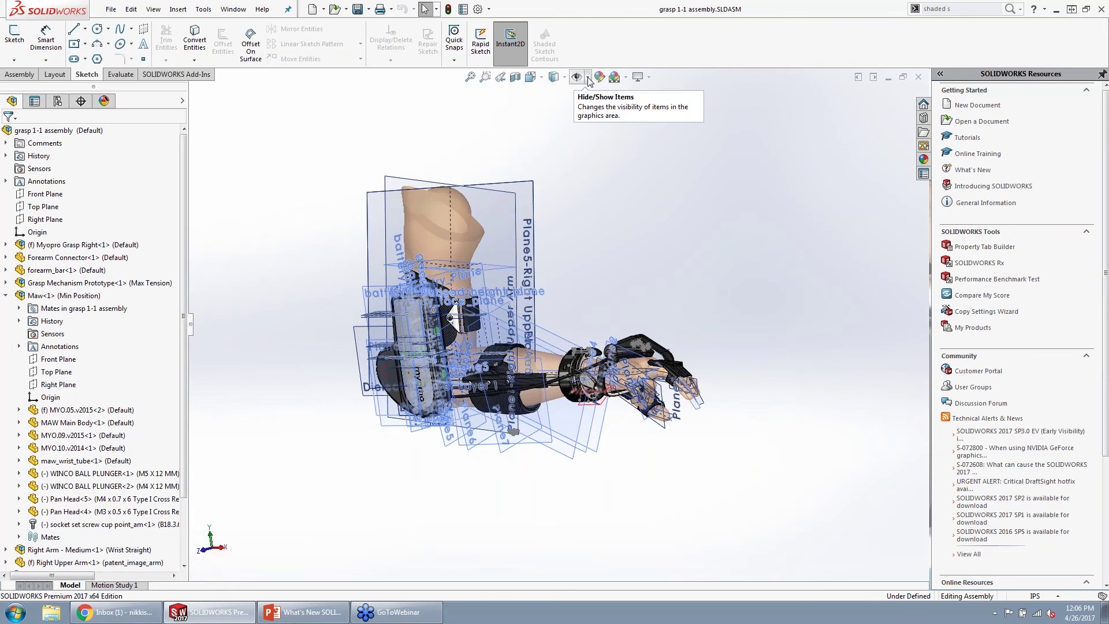
{"action": "left_click", "coordinate": [576, 76]}
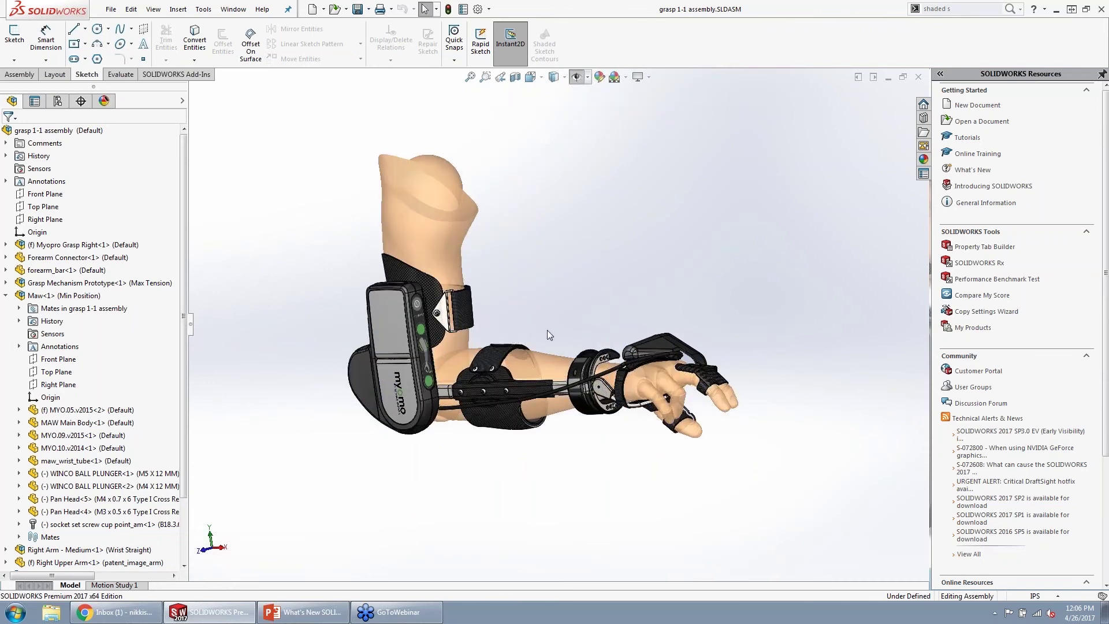
- Turn on Show Comment Indicator in the tree display of the top-level grasp 1-1 assembly
{"action": "scroll", "coordinate": [497, 342], "scroll_direction": "down", "scroll_amount": 2}
{"action": "mouse_move", "coordinate": [538, 298]}
{"action": "middle_mouse_down"}
{"action": "mouse_move", "coordinate": [624, 250]}
{"action": "mouse_move", "coordinate": [525, 293]}
{"action": "middle_mouse_up"}
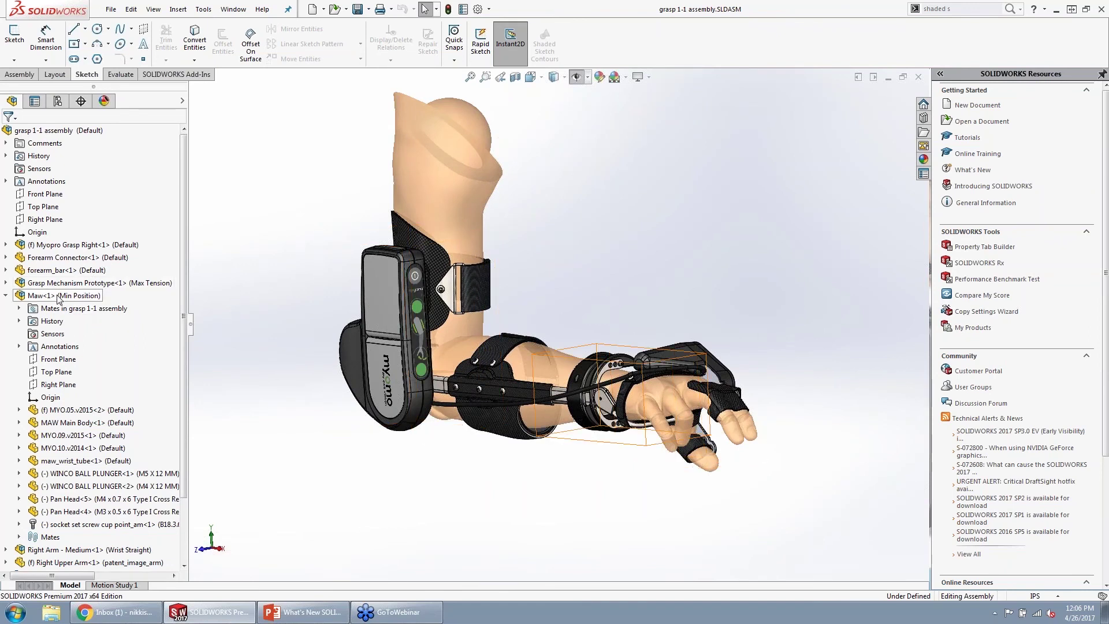
{"action": "mouse_move", "coordinate": [62, 299]}
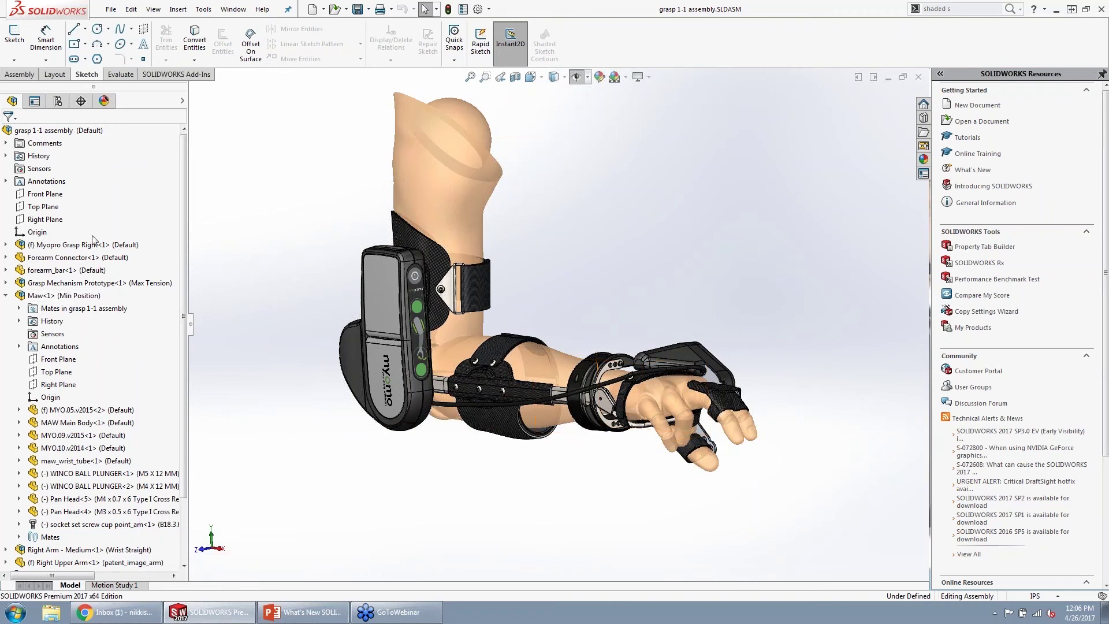
{"action": "left_click", "coordinate": [87, 132]}
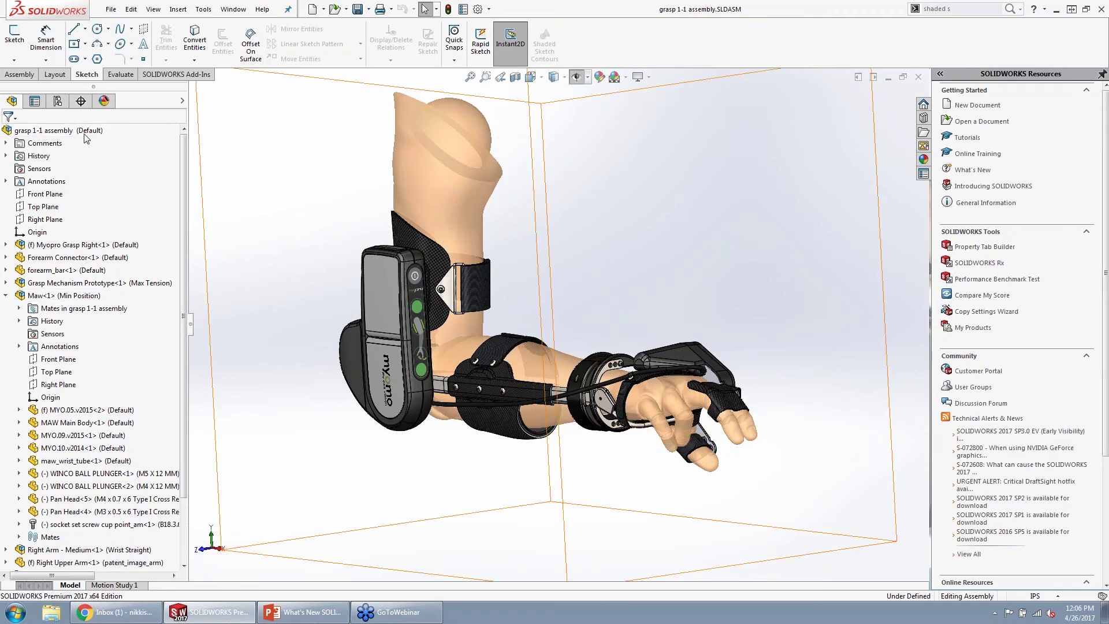
{"action": "right_click", "coordinate": [84, 133]}
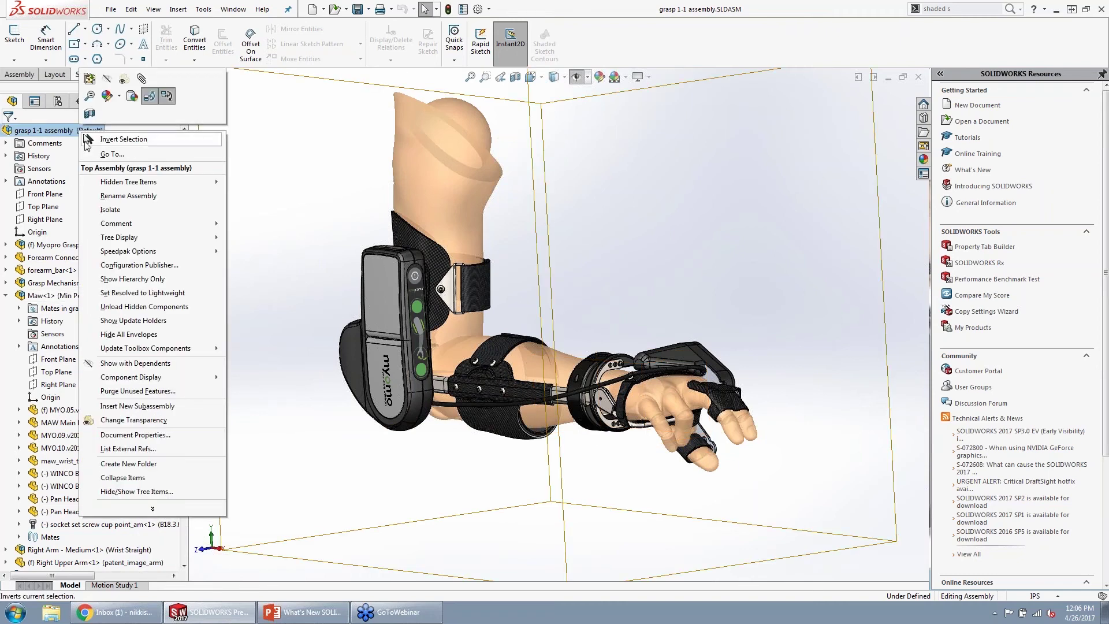
{"action": "mouse_move", "coordinate": [132, 243]}
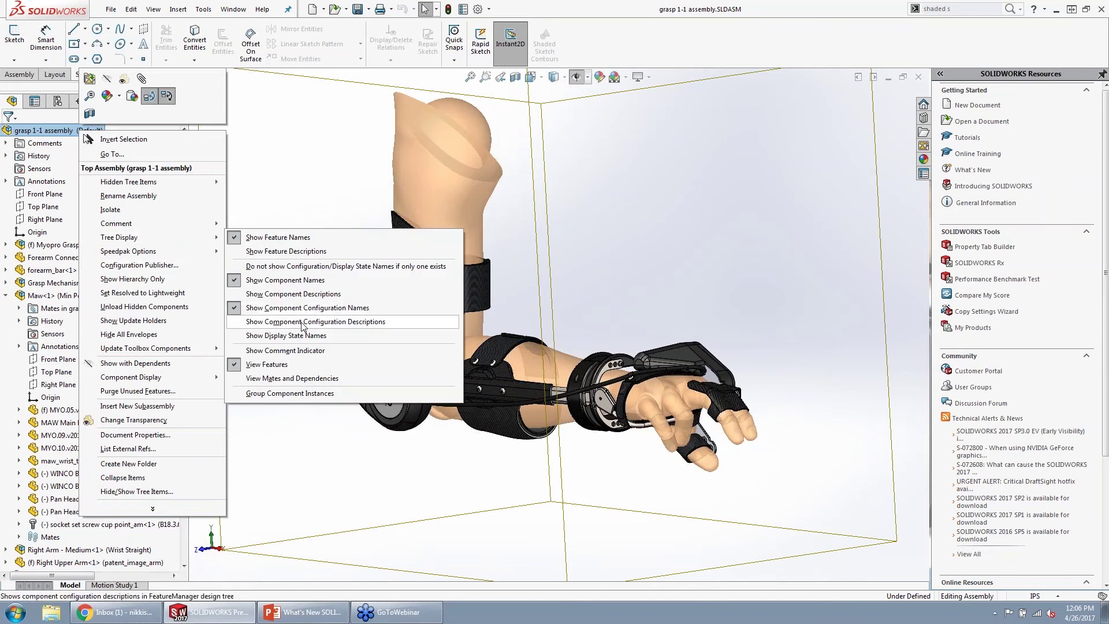
{"action": "left_click", "coordinate": [291, 350]}
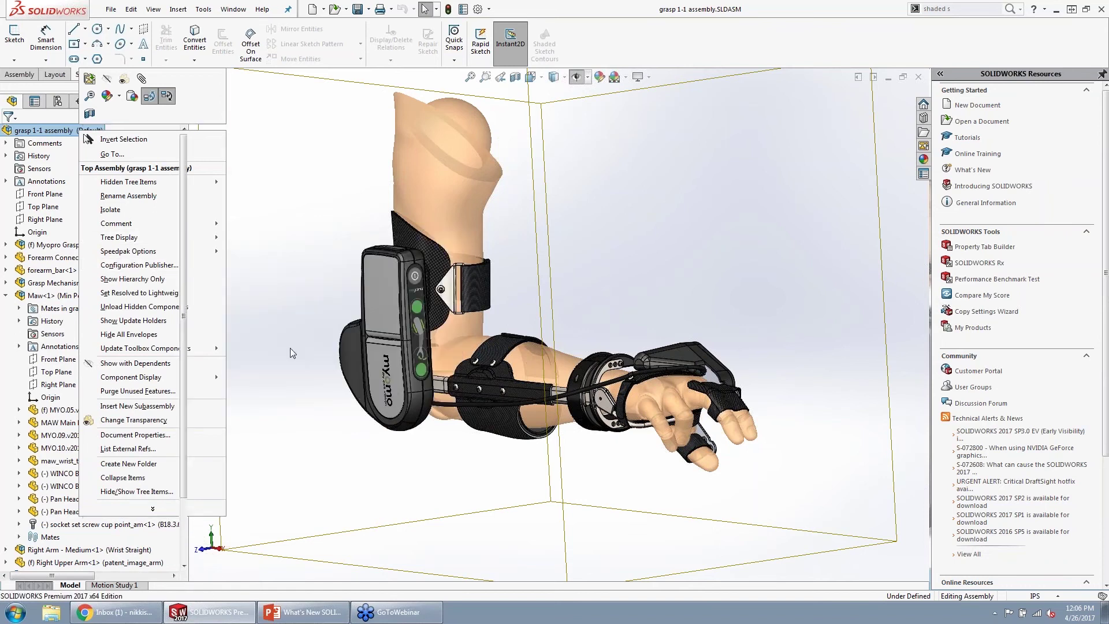
- Examine the comment indicators in the tree, read the Cuffs folder's comment, and expand the Comments folder to review its entries
{"action": "mouse_move", "coordinate": [65, 249]}
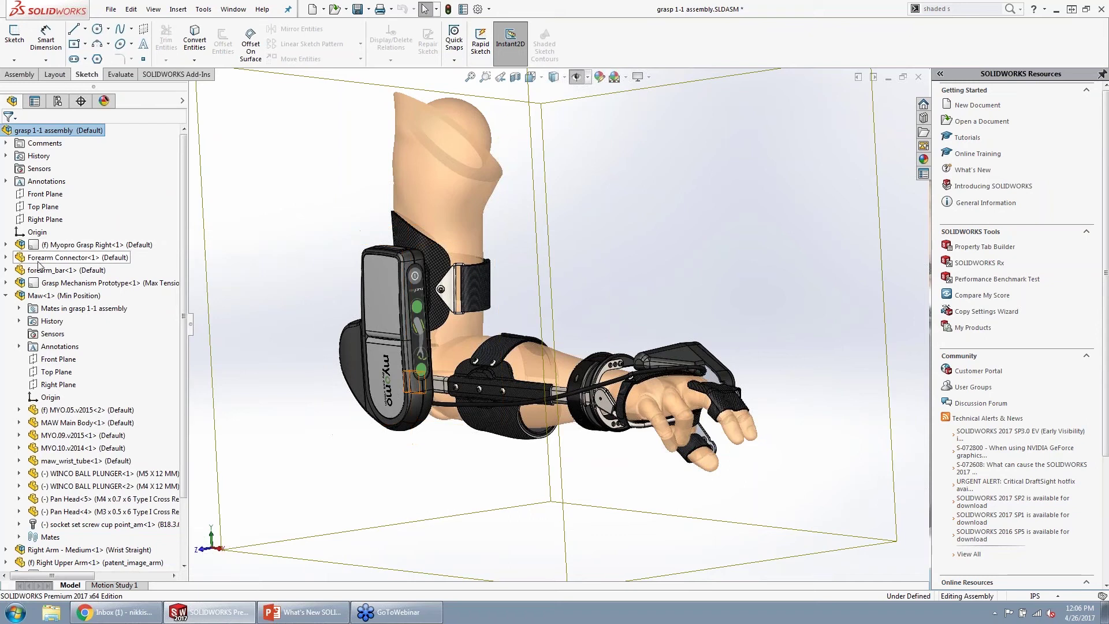
{"action": "mouse_move", "coordinate": [36, 284]}
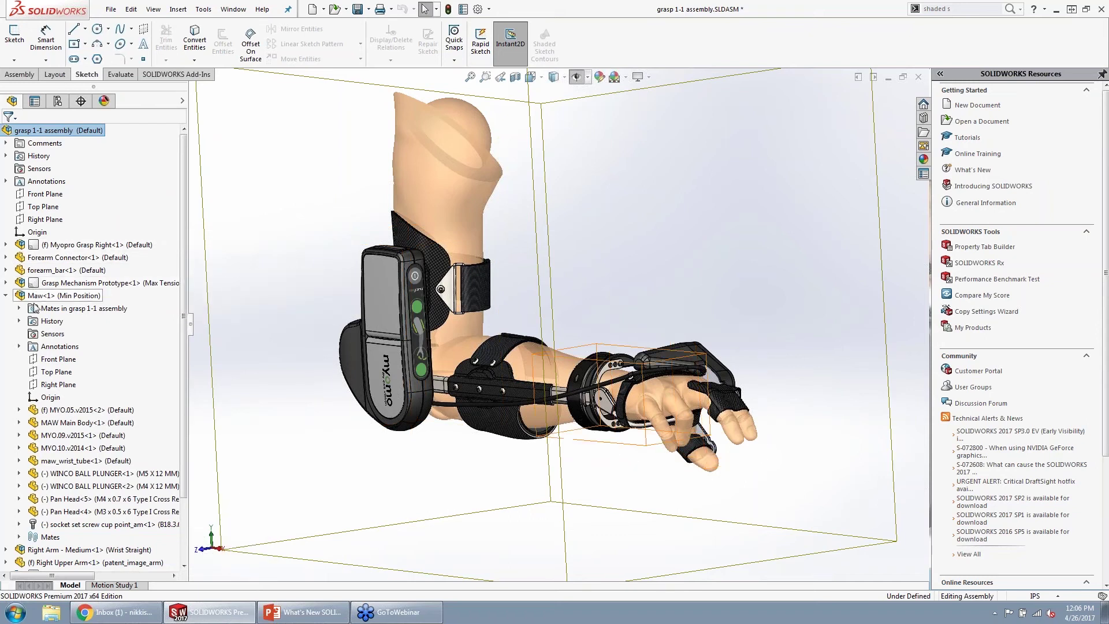
{"action": "scroll", "coordinate": [47, 357], "scroll_direction": "down", "scroll_amount": 2}
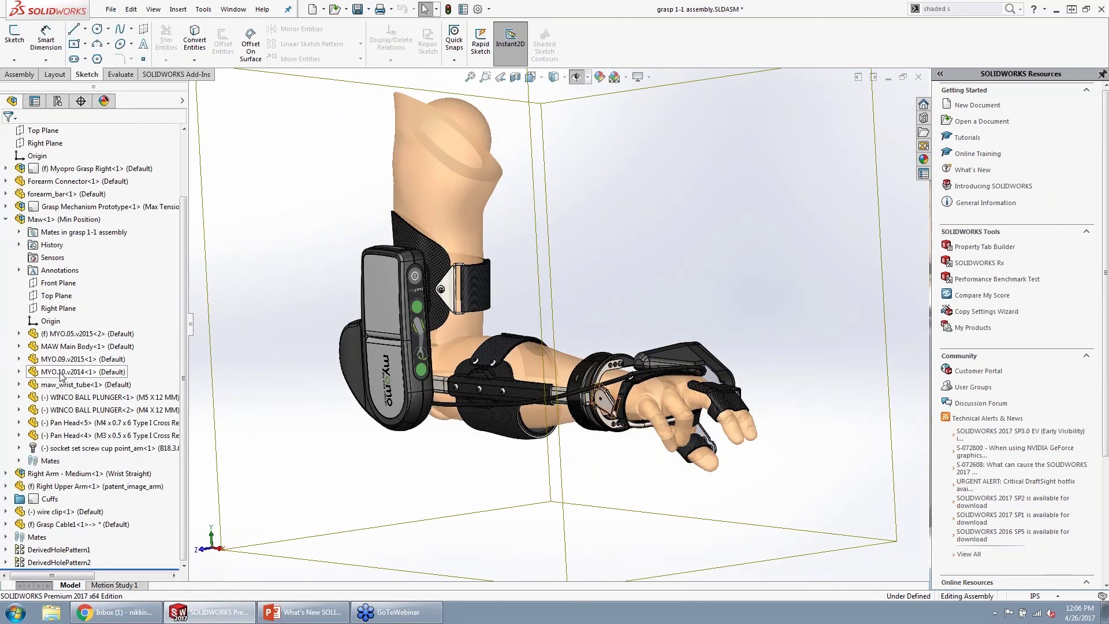
{"action": "mouse_move", "coordinate": [37, 500]}
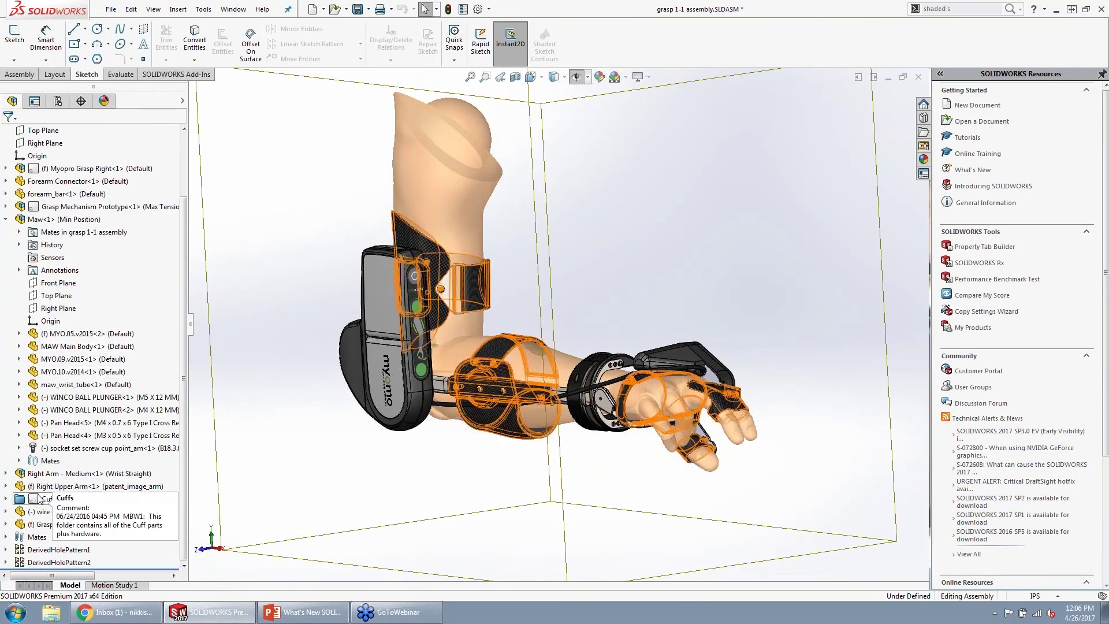
{"action": "scroll", "coordinate": [99, 341], "scroll_direction": "up", "scroll_amount": 2}
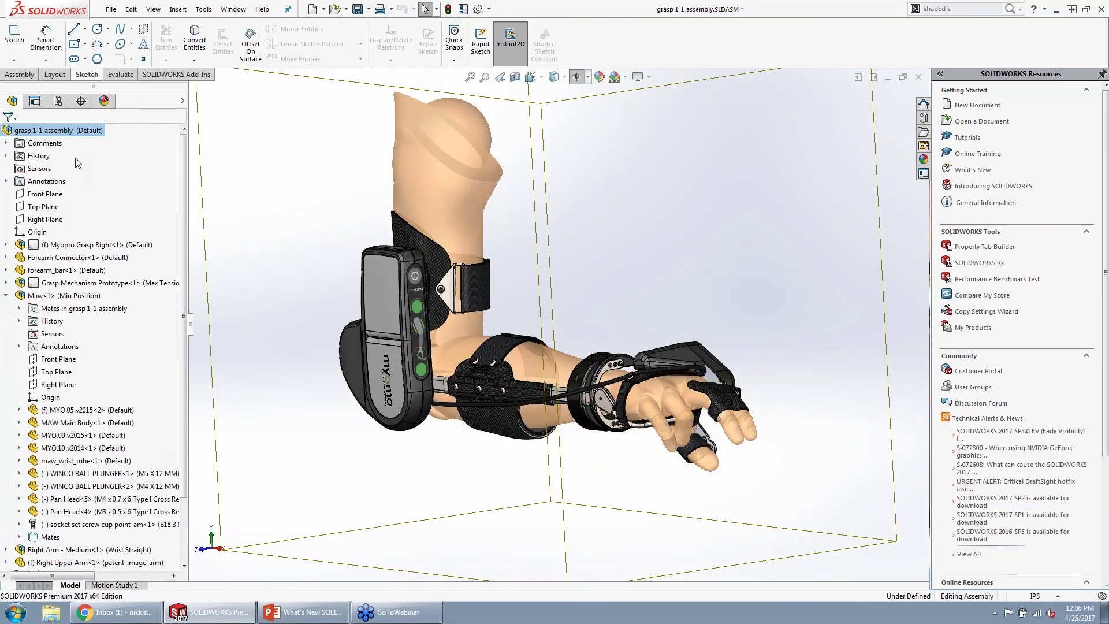
{"action": "left_click", "coordinate": [6, 144]}
{"action": "mouse_move", "coordinate": [47, 163]}
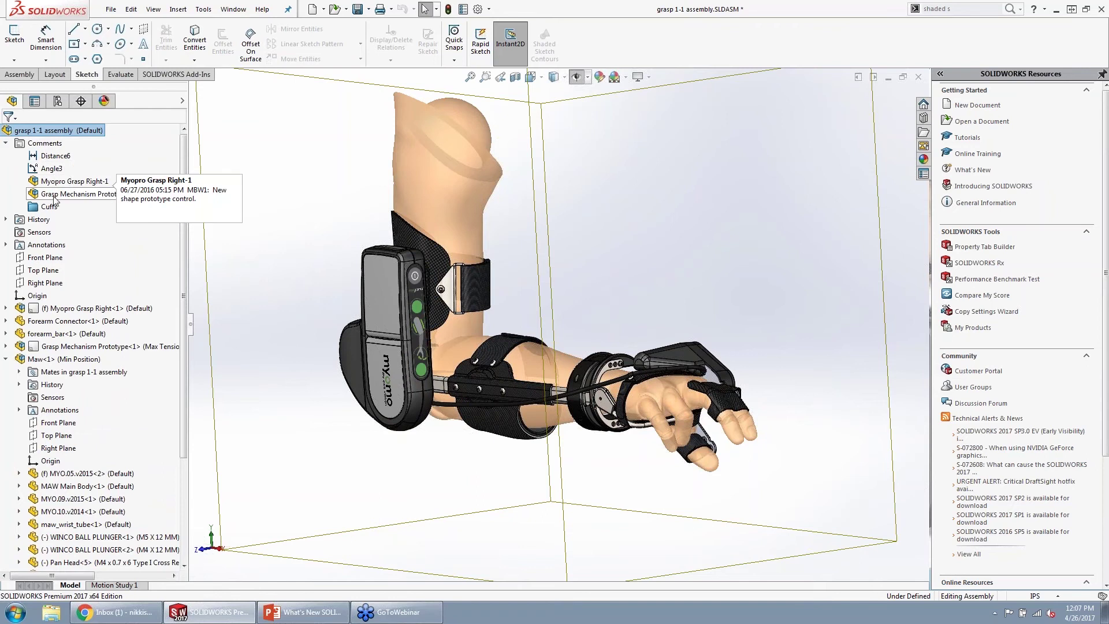
- Write a new assembly comment reading "More color available" and insert the JPEG image UI Colour Options.jpg from the 02 - User Interface folder
{"action": "right_click", "coordinate": [60, 145]}
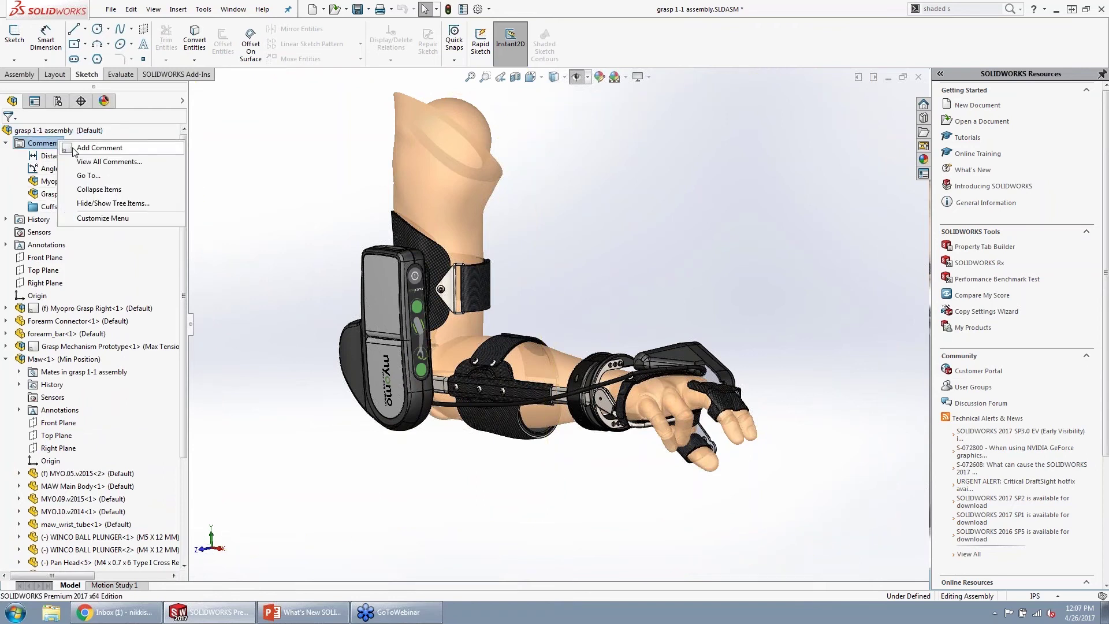
{"action": "left_click", "coordinate": [78, 150]}
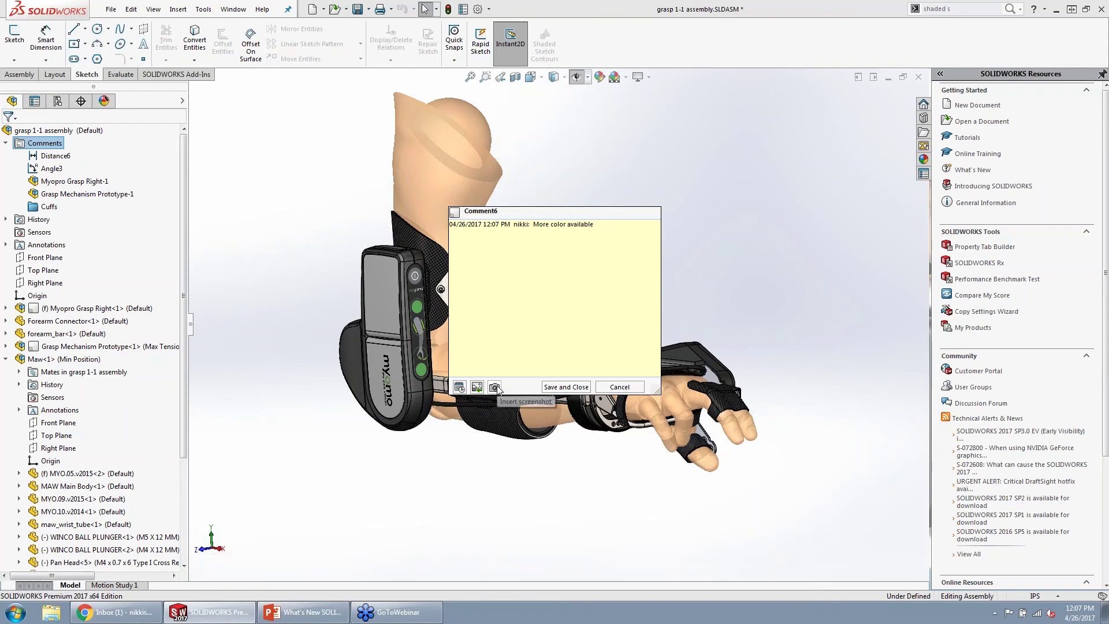
{"action": "left_click", "coordinate": [478, 387]}
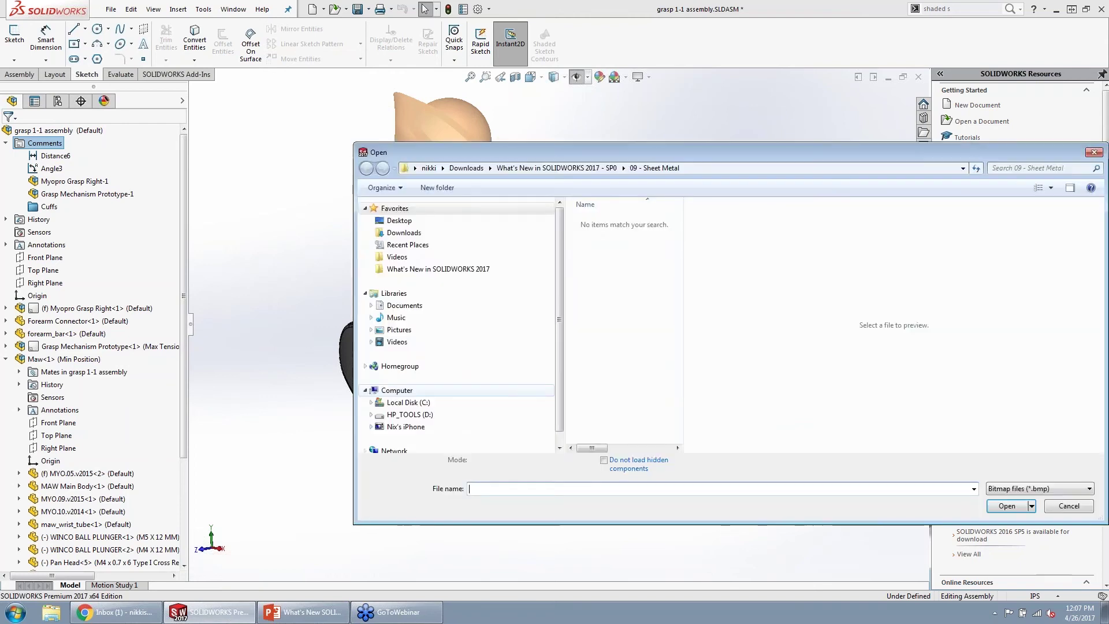
{"action": "left_click", "coordinate": [592, 169]}
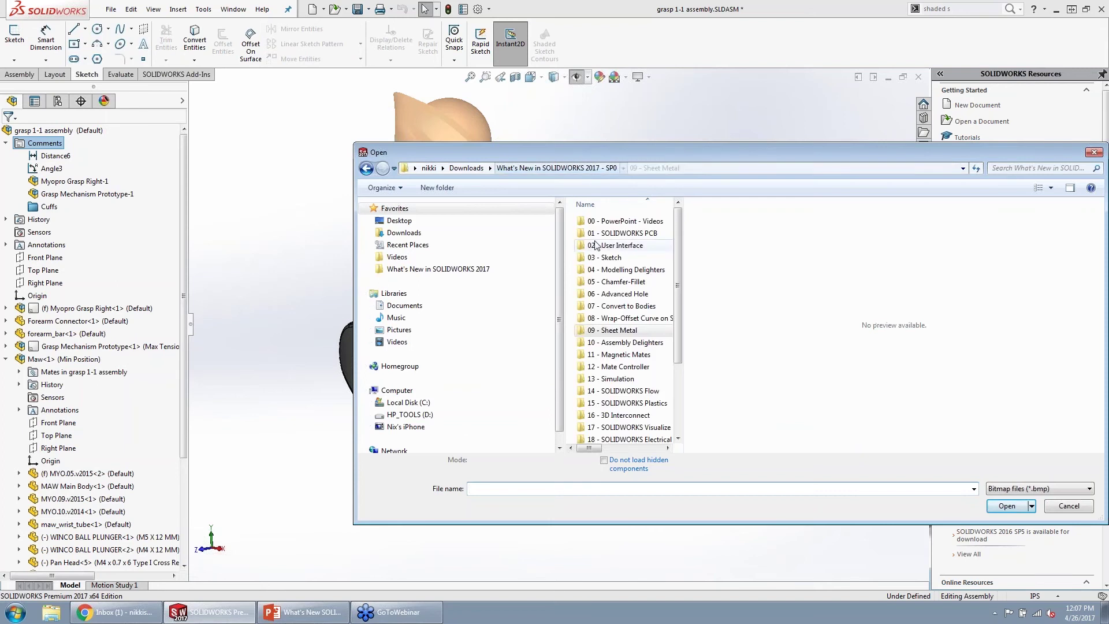
{"action": "double_click", "coordinate": [606, 248]}
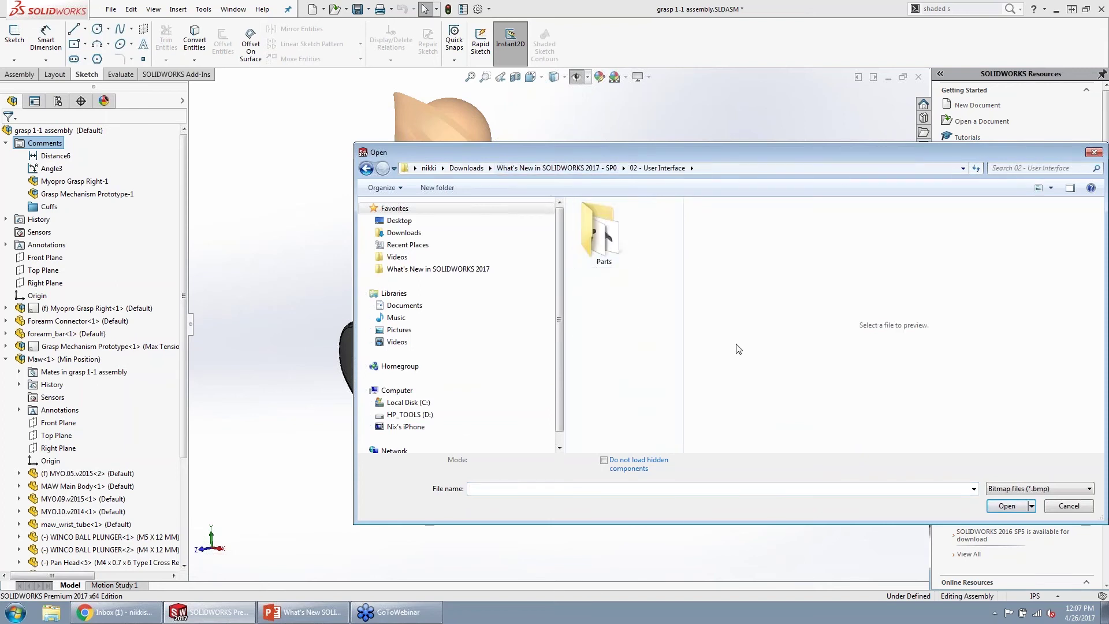
{"action": "left_click", "coordinate": [1058, 494]}
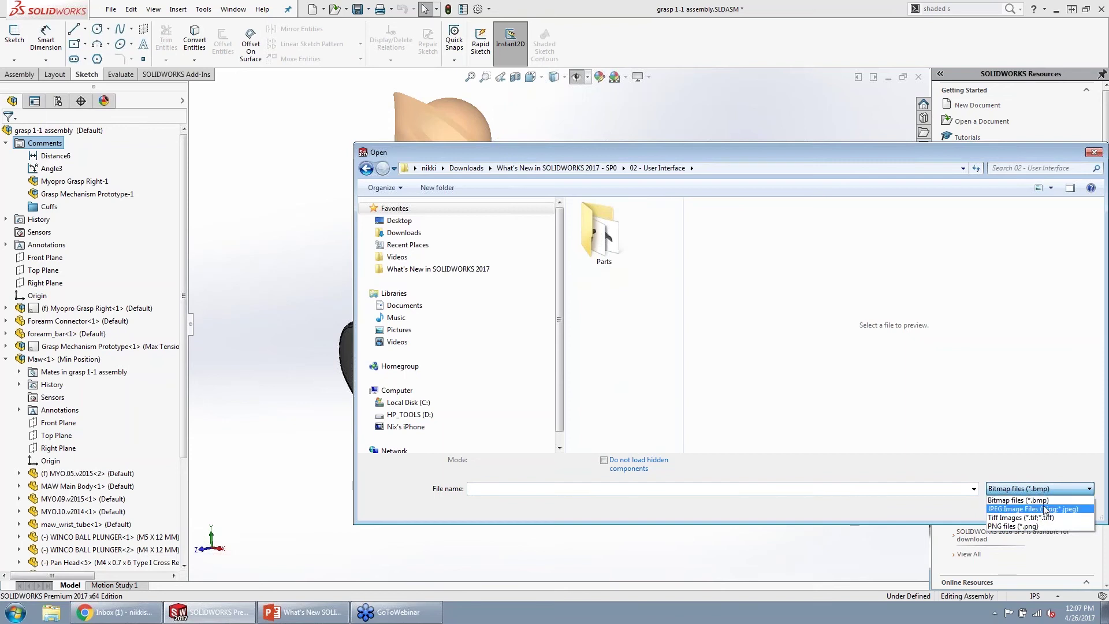
{"action": "left_click", "coordinate": [1043, 509]}
{"action": "left_click", "coordinate": [584, 311]}
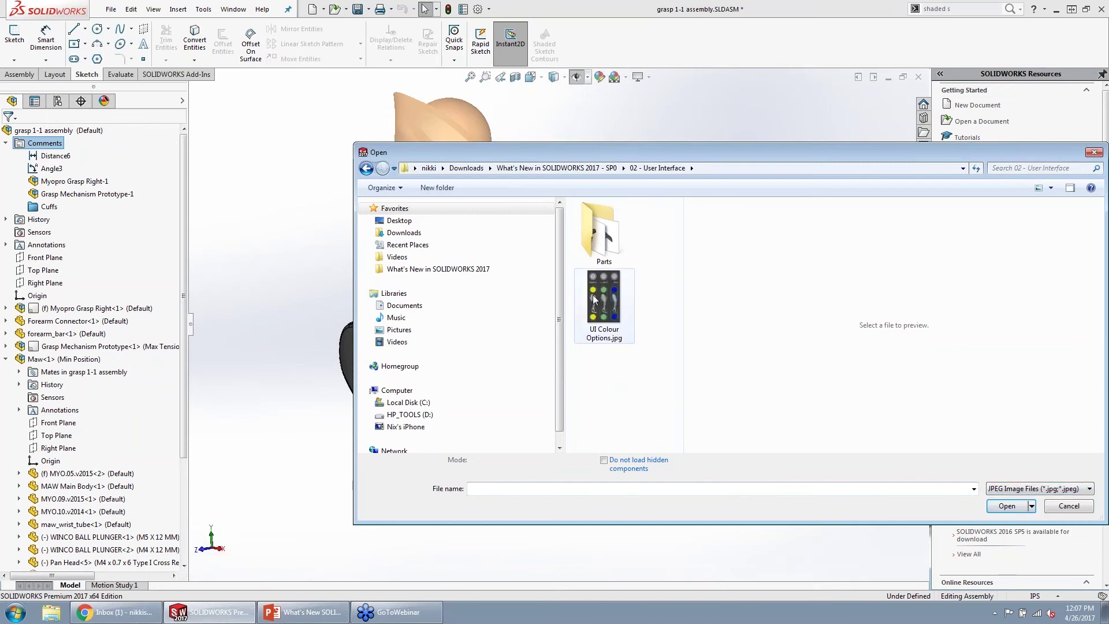
{"action": "left_click", "coordinate": [1007, 500]}
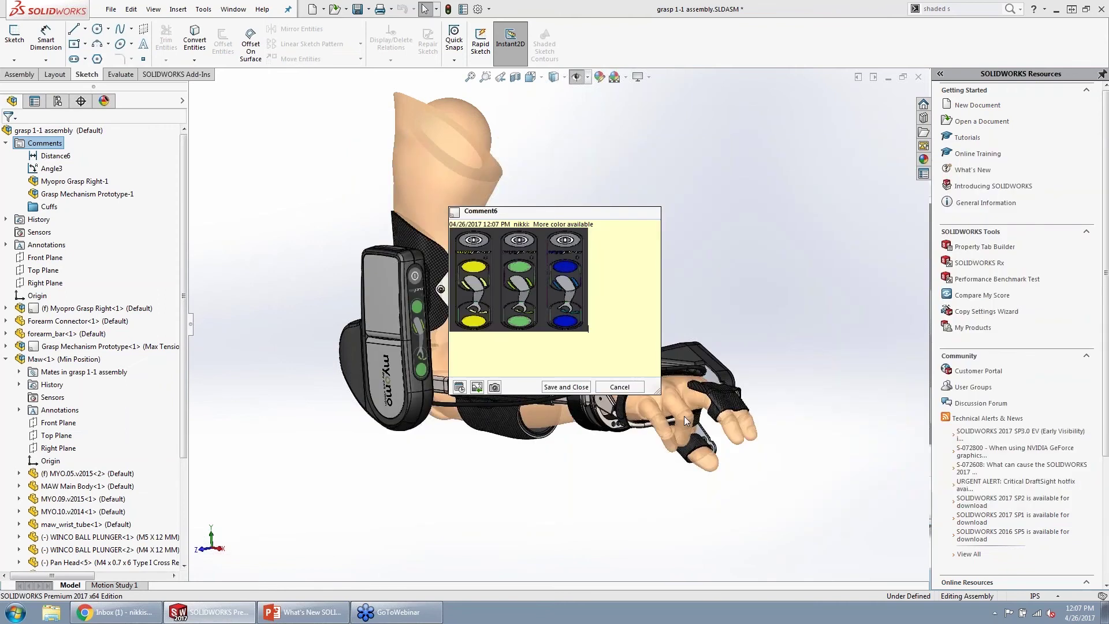
- Save the new comment with its image and show all comments of the grasp 1-1 assembly in an enlarged window
{"action": "left_click", "coordinate": [563, 387]}
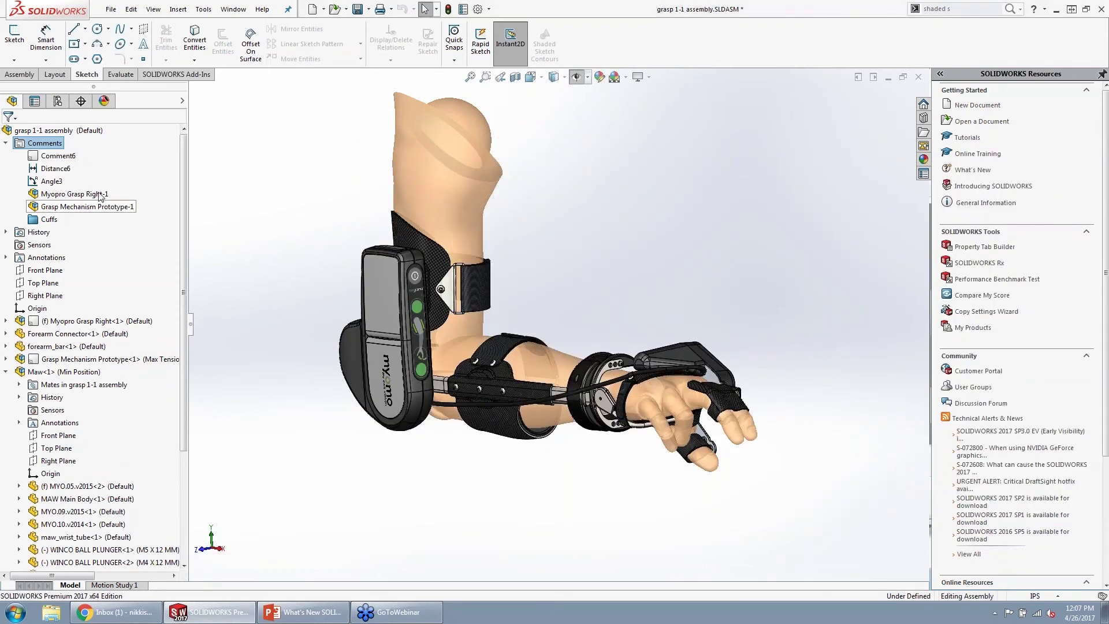
{"action": "right_click", "coordinate": [52, 146]}
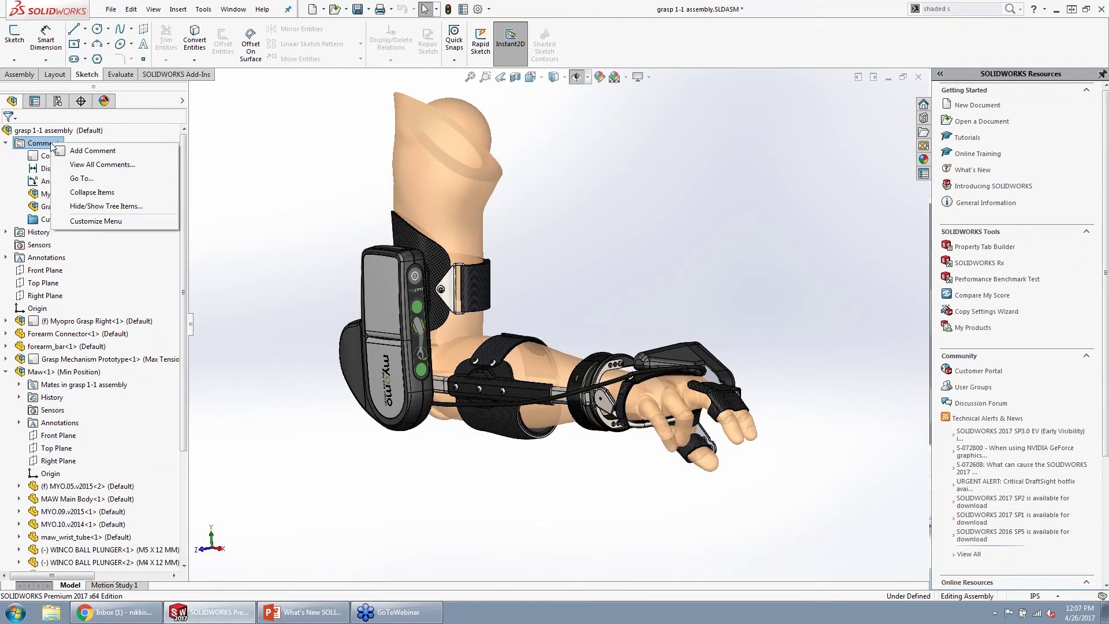
{"action": "left_click", "coordinate": [102, 165]}
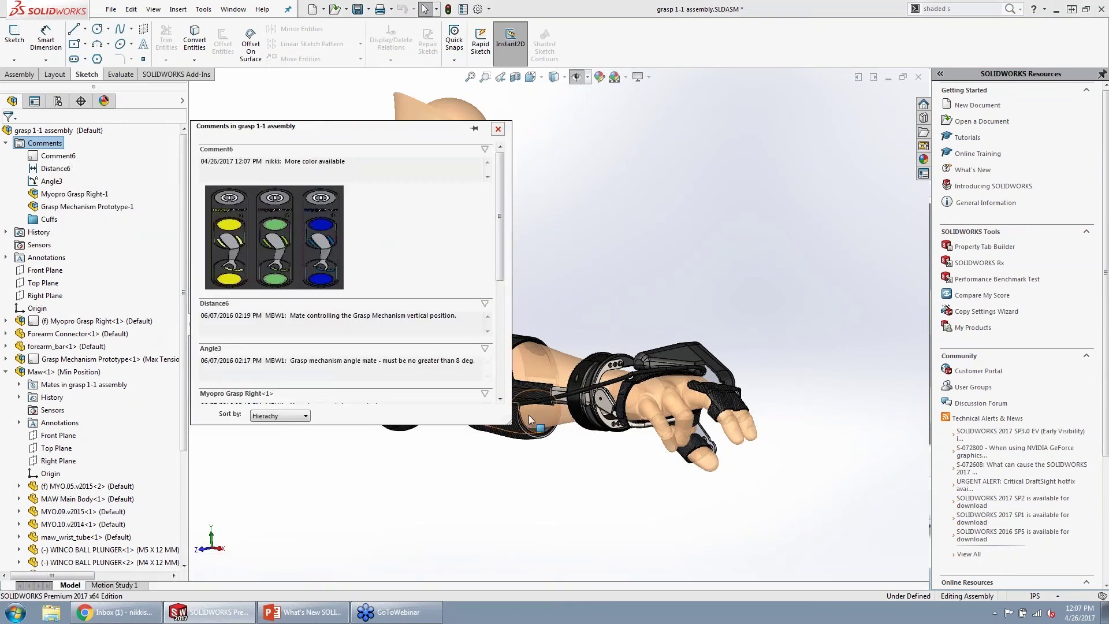
{"action": "left_click_drag", "start_coordinate": [505, 419], "coordinate": [556, 483]}
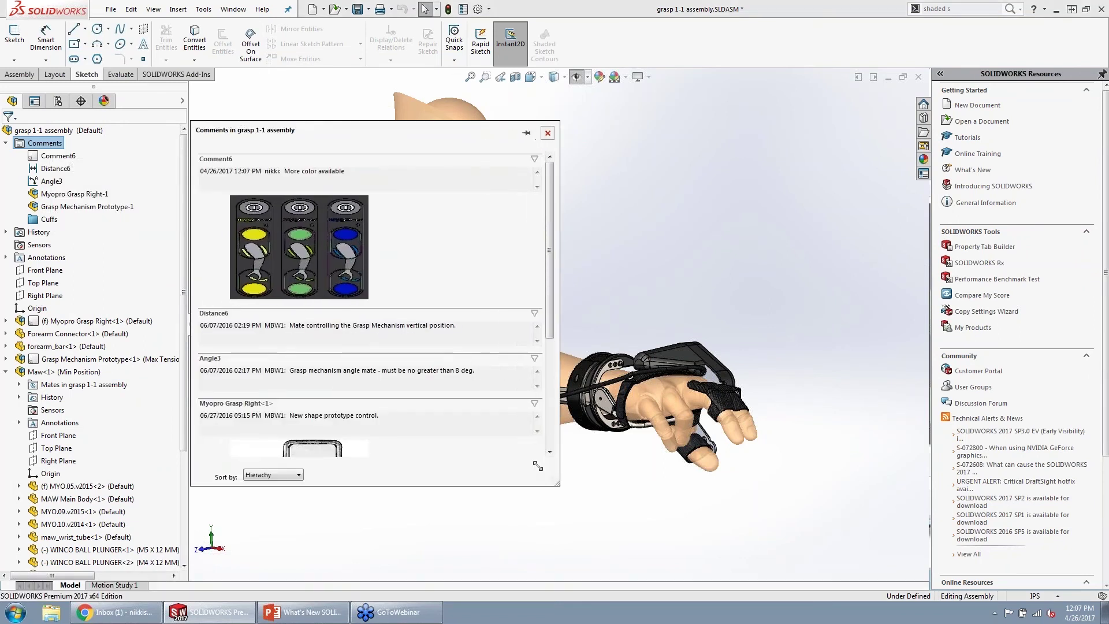
- Sort the assembly's comments by date instead of hierarchy
{"action": "left_click", "coordinate": [289, 475]}
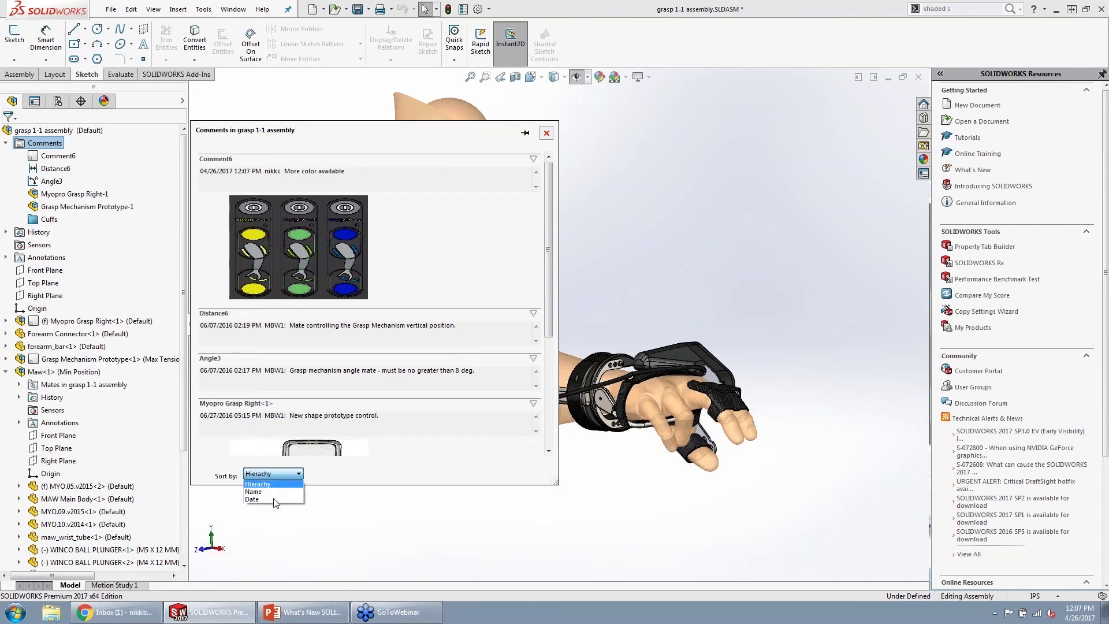
{"action": "left_click", "coordinate": [273, 498]}
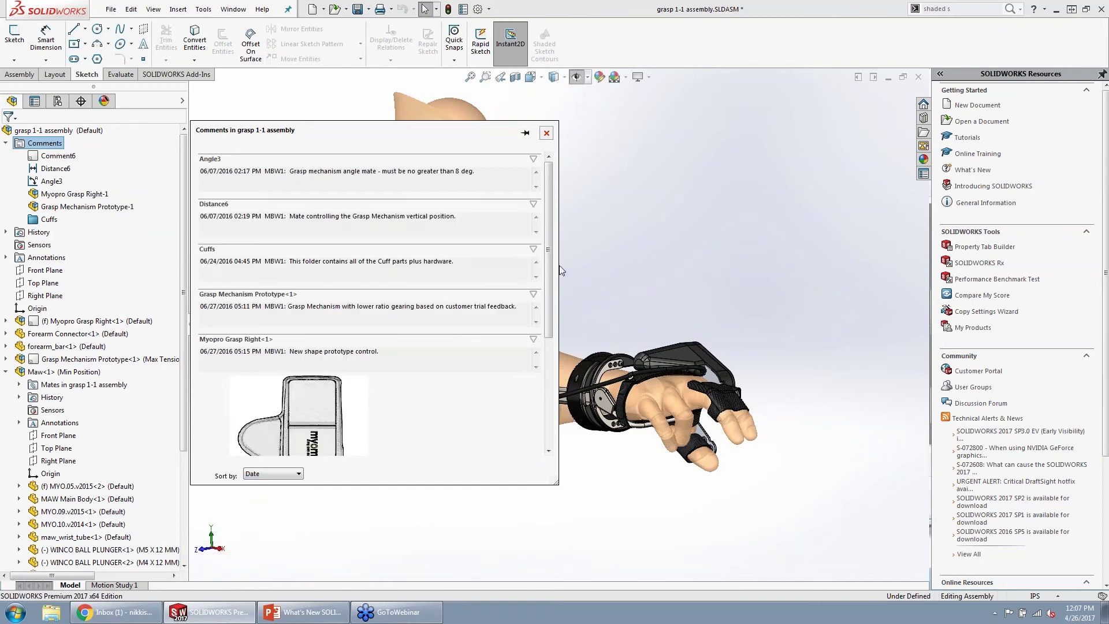
{"action": "left_click_drag", "start_coordinate": [549, 283], "coordinate": [552, 248]}
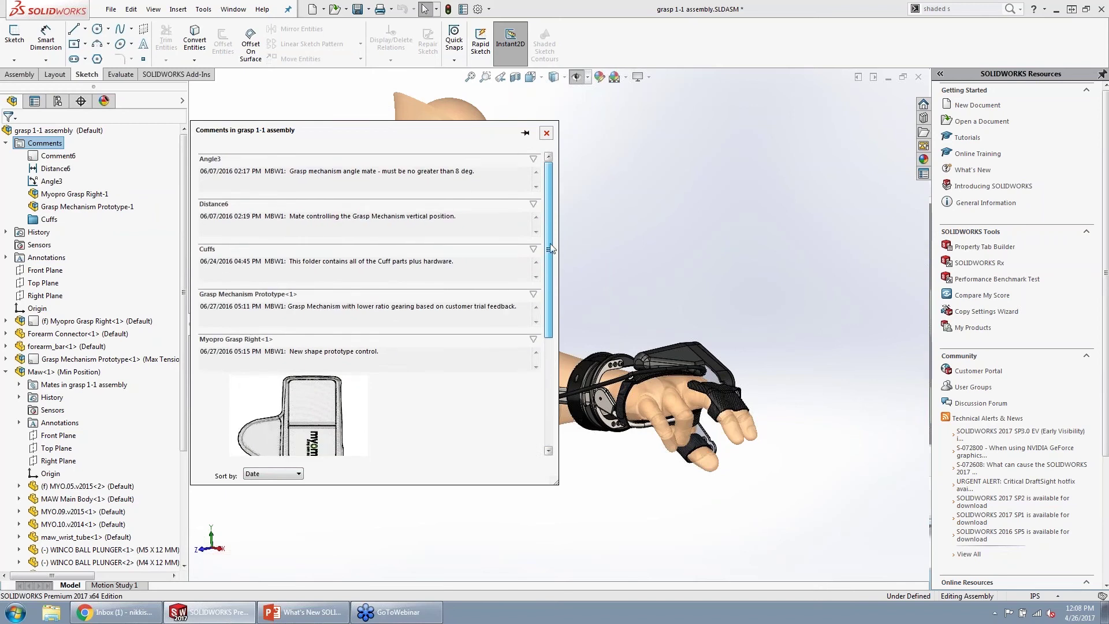
- Select the Angle3, Cuffs and Grasp Mechanism Prototype comments to locate their items in the model, and close the comment overview
{"action": "left_click", "coordinate": [370, 180]}
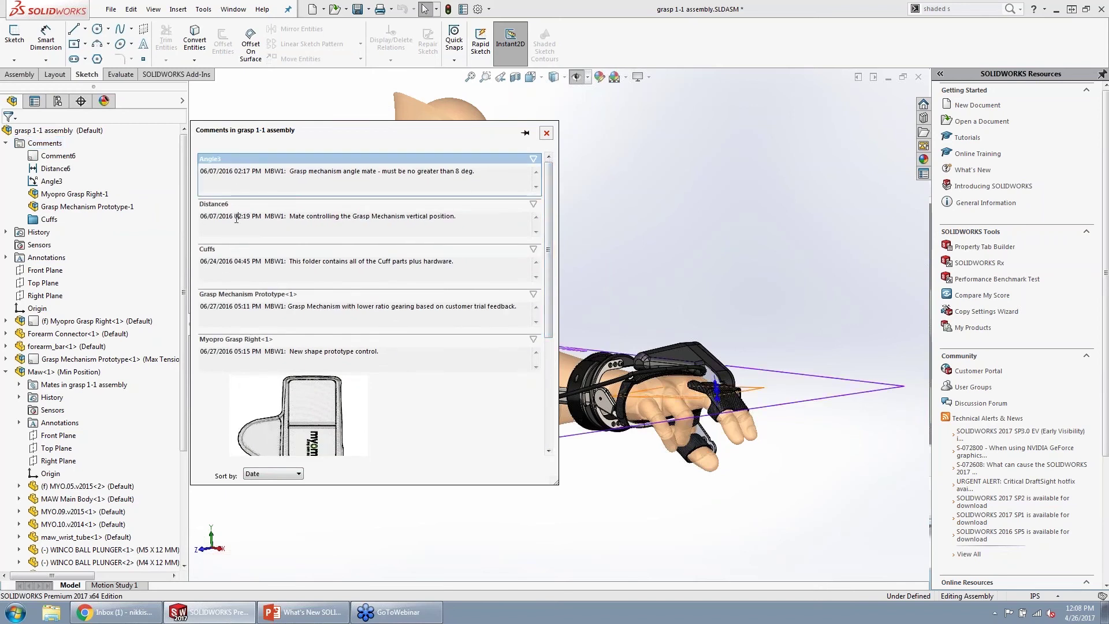
{"action": "left_click", "coordinate": [223, 261]}
{"action": "left_click", "coordinate": [227, 300]}
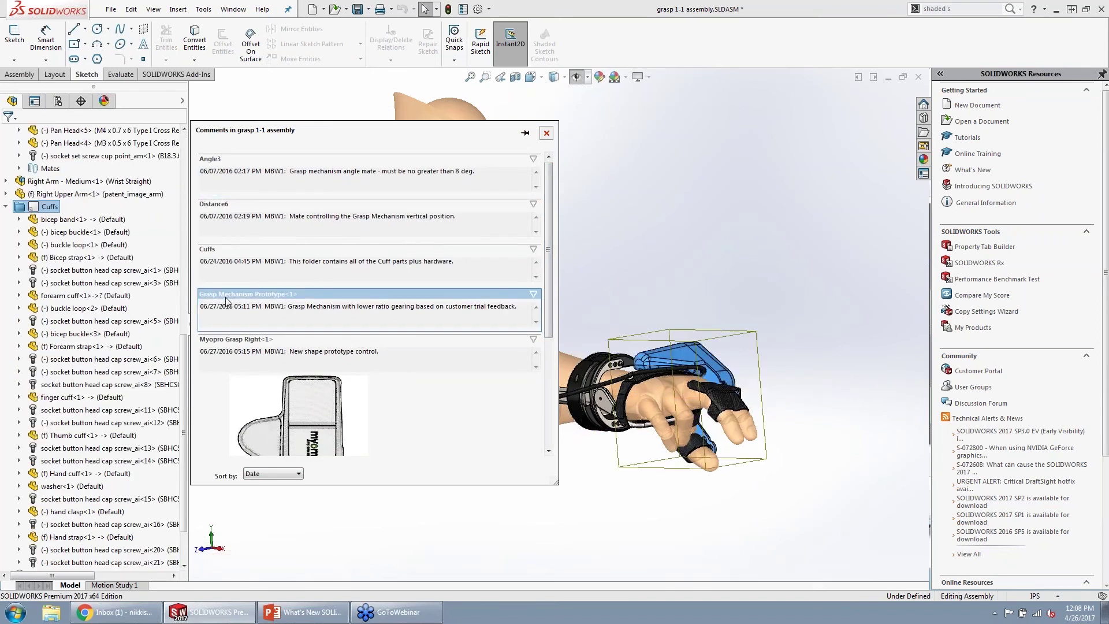
{"action": "left_click_drag", "start_coordinate": [374, 136], "coordinate": [240, 122]}
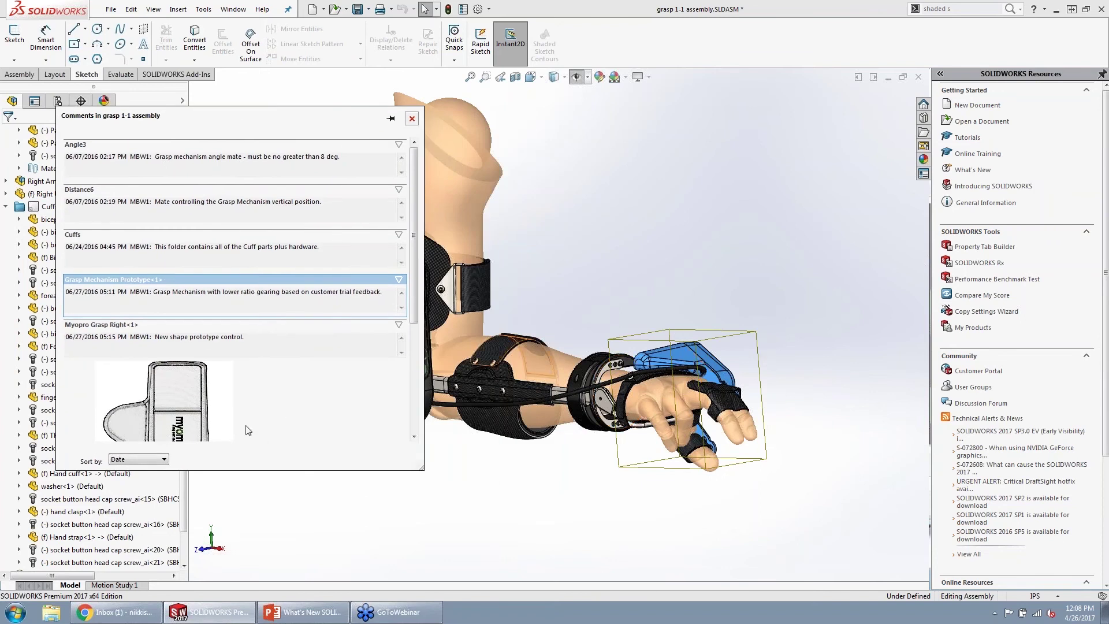
{"action": "left_click", "coordinate": [411, 119]}
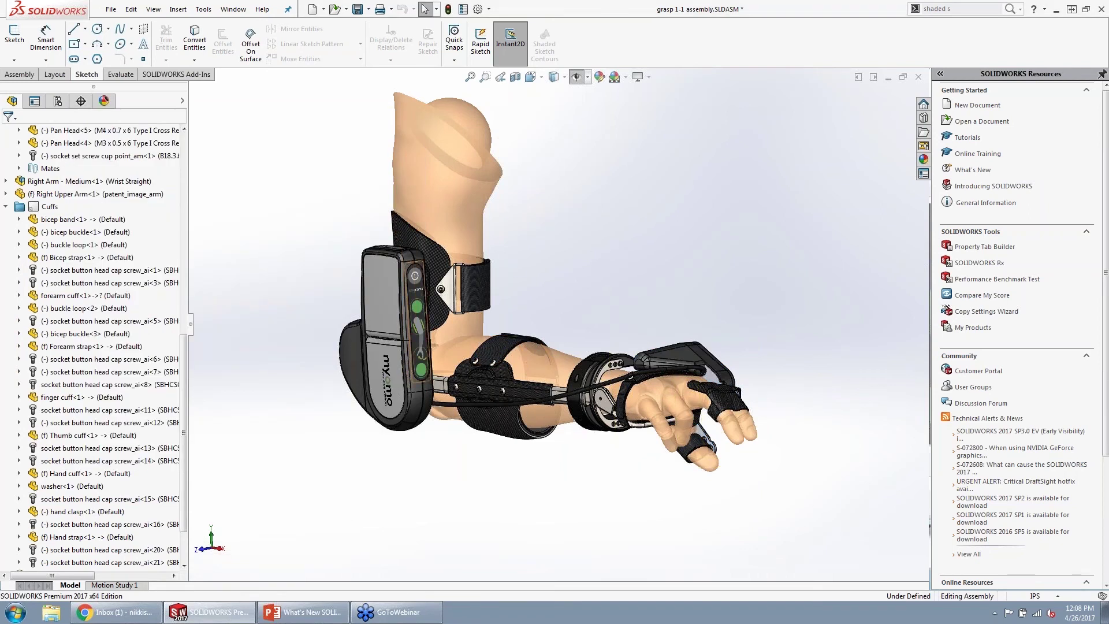
- Open the M3 x 0.5 x 6 pan head screw on the wrist ring as a separate part
{"action": "scroll", "coordinate": [189, 334], "scroll_direction": "up", "scroll_amount": 2}
{"action": "scroll", "coordinate": [189, 334], "scroll_direction": "up", "scroll_amount": 10}
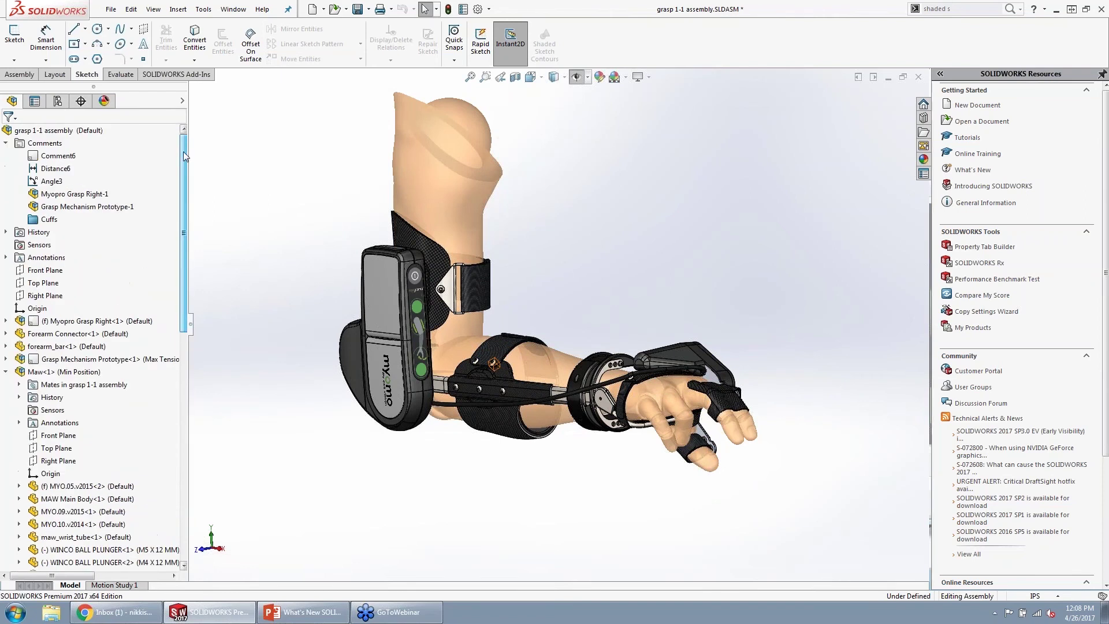
{"action": "scroll", "coordinate": [652, 382], "scroll_direction": "down", "scroll_amount": 2}
{"action": "scroll", "coordinate": [652, 383], "scroll_direction": "down", "scroll_amount": 2}
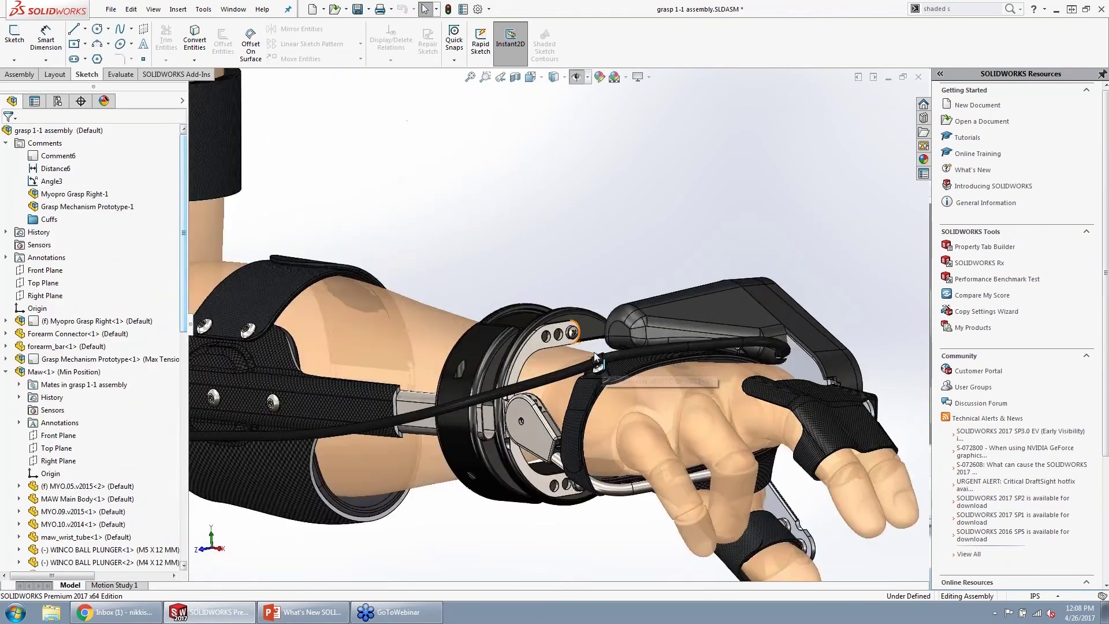
{"action": "scroll", "coordinate": [573, 335], "scroll_direction": "down", "scroll_amount": 2}
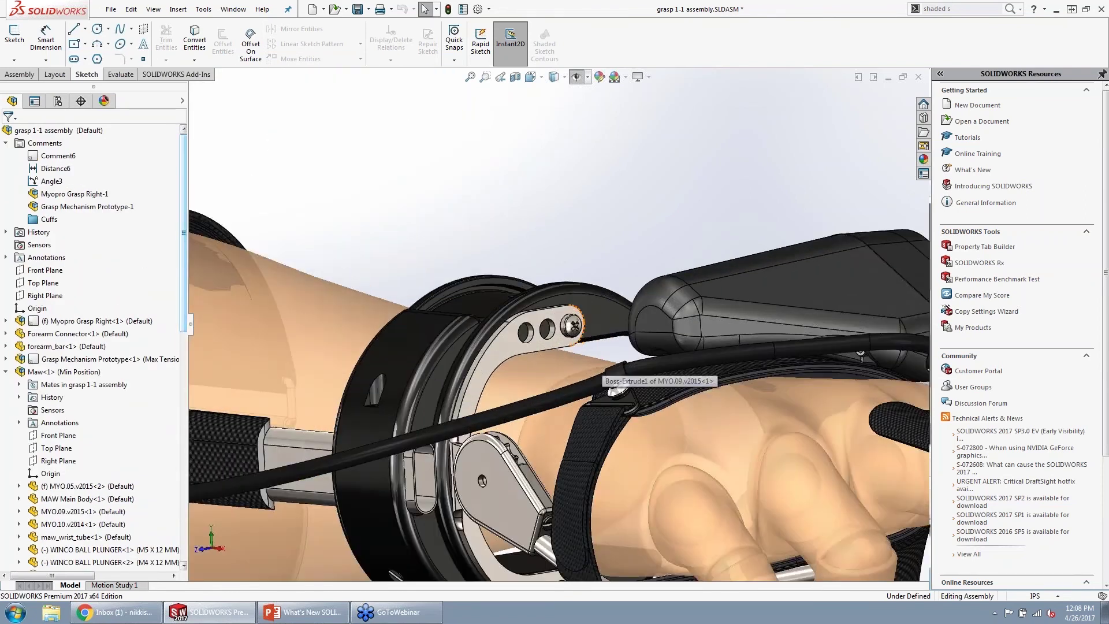
{"action": "left_click", "coordinate": [571, 328]}
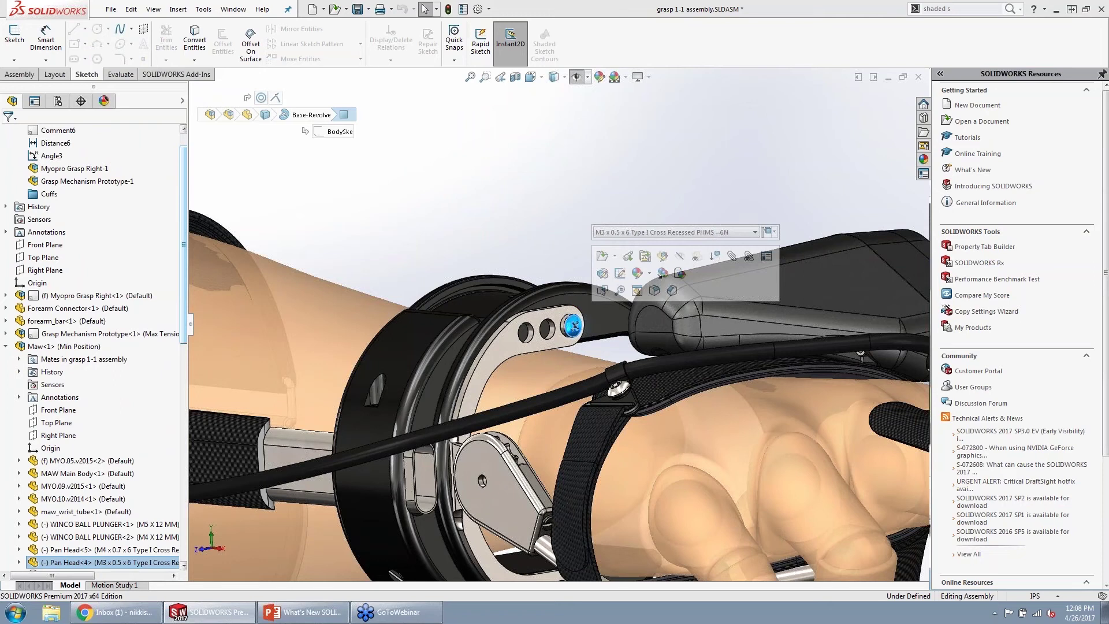
{"action": "left_click", "coordinate": [603, 258]}
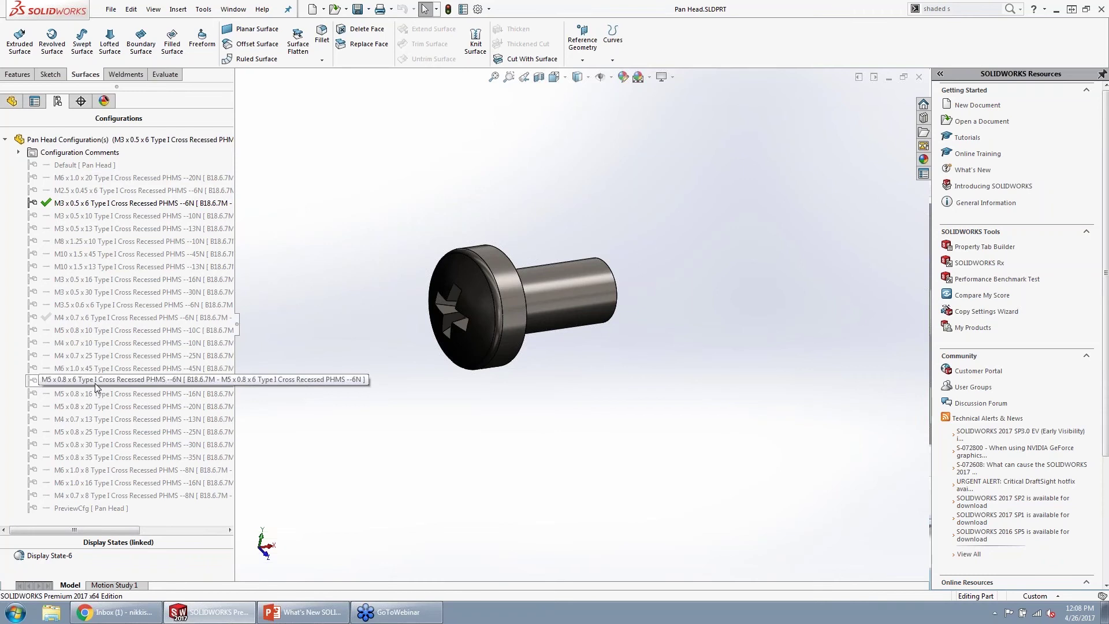
- Review the configuration tree order options and move the M10 x 1.5 x 13 configuration directly below M6 x 1.0 x 20
{"action": "right_click", "coordinate": [124, 144]}
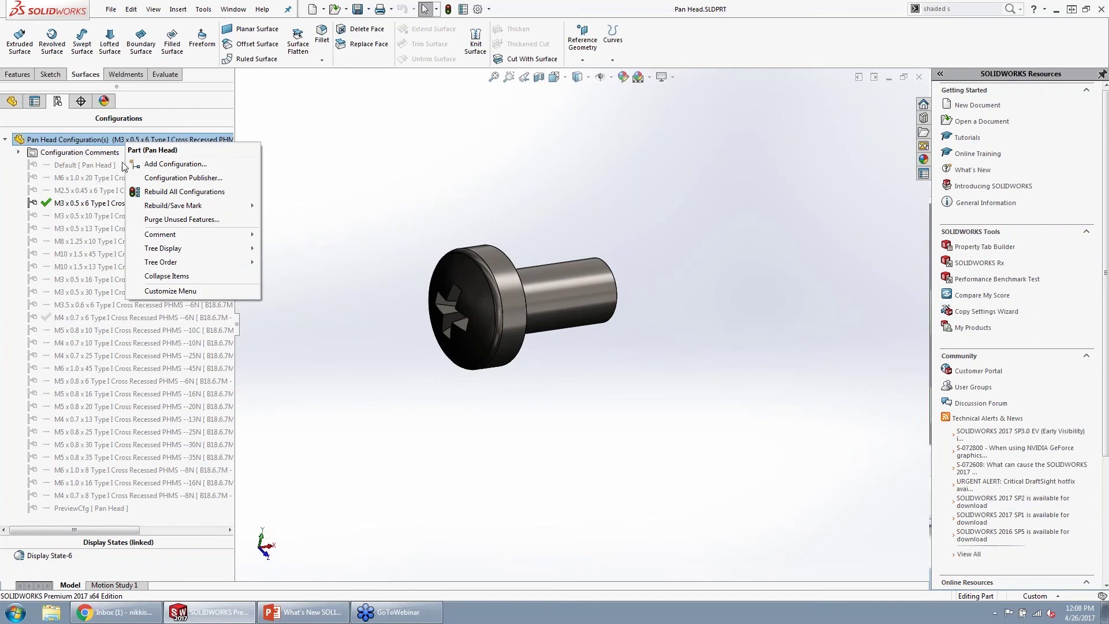
{"action": "mouse_move", "coordinate": [184, 262]}
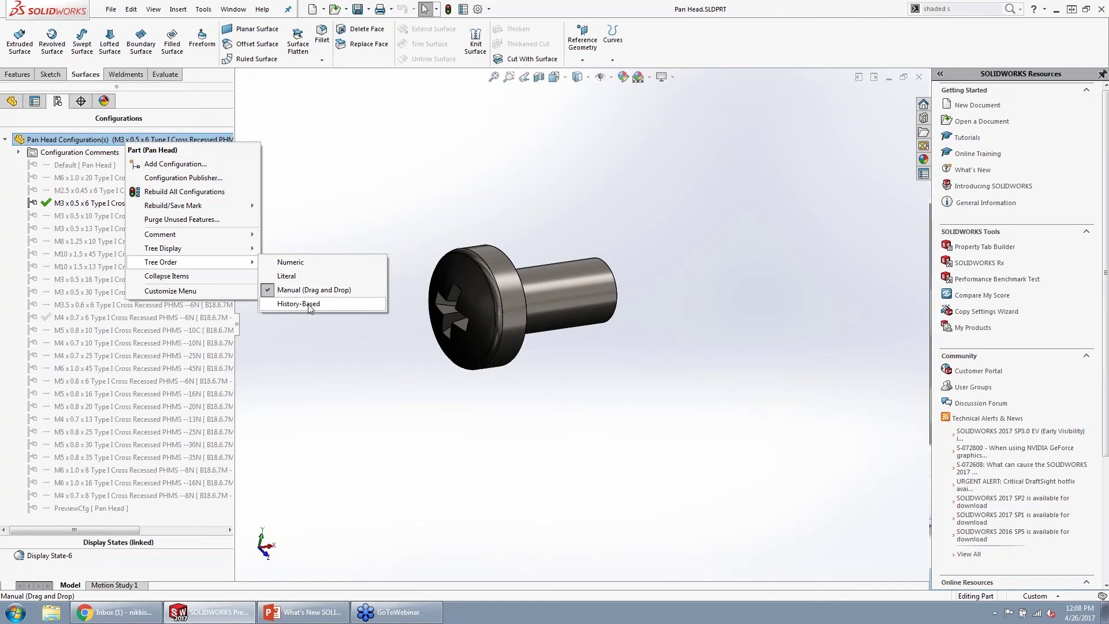
{"action": "left_click", "coordinate": [335, 233]}
{"action": "left_click_drag", "start_coordinate": [95, 217], "coordinate": [94, 176]}
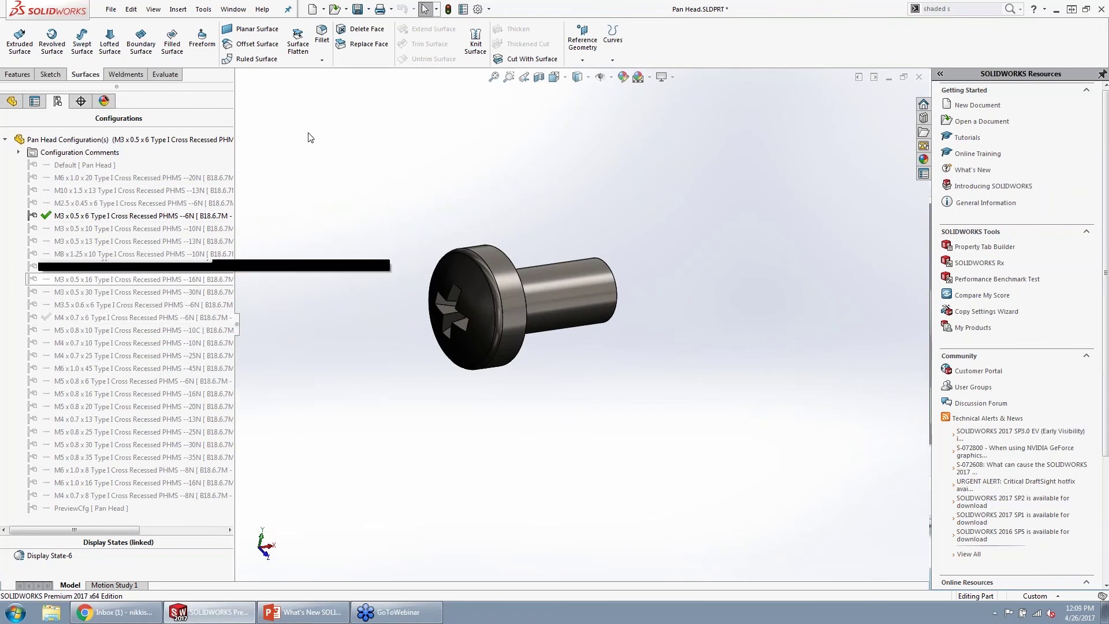
- Return to the grasp 1-1 assembly and switch the wrist ring's pan head screw to the M2.5 x 0.45 x 6 configuration
{"action": "key", "text": "ctrl+Tab"}
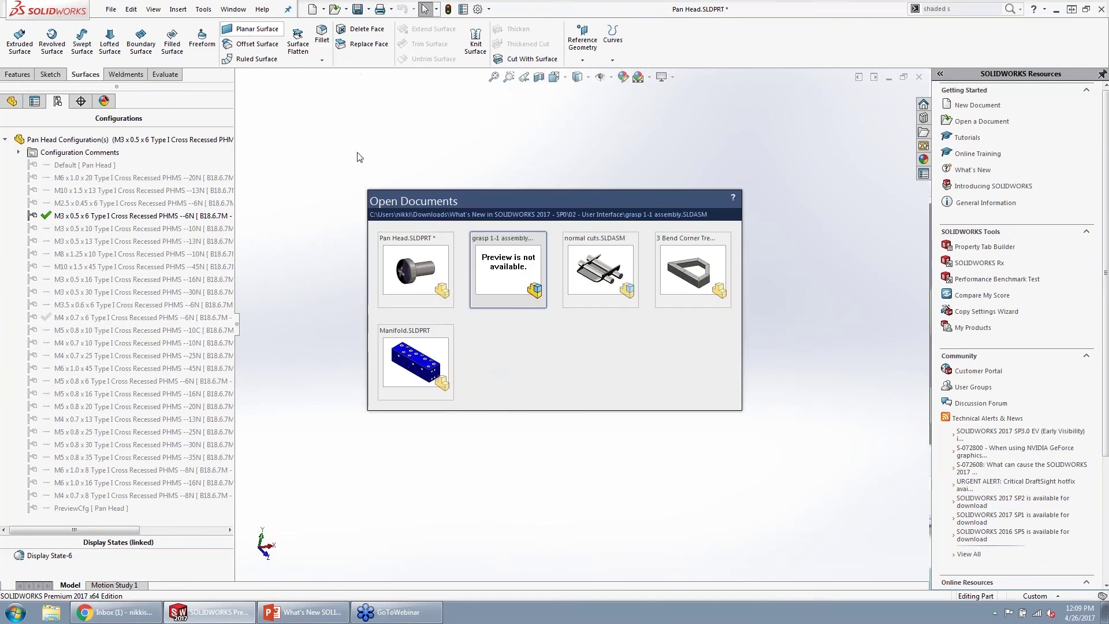
{"action": "left_click", "coordinate": [516, 265]}
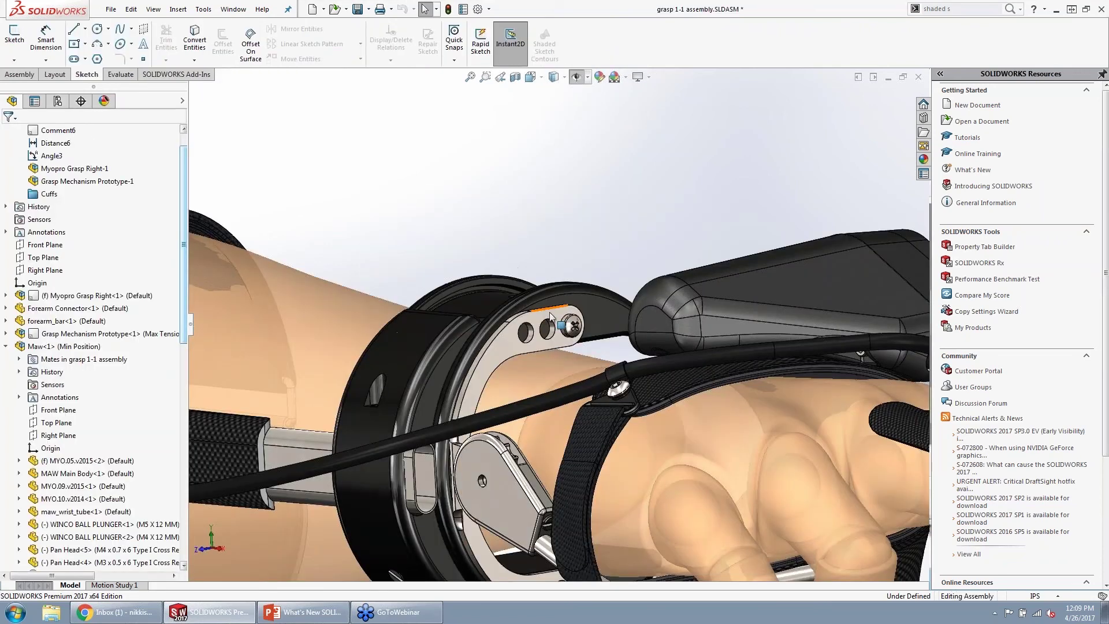
{"action": "left_click", "coordinate": [571, 326]}
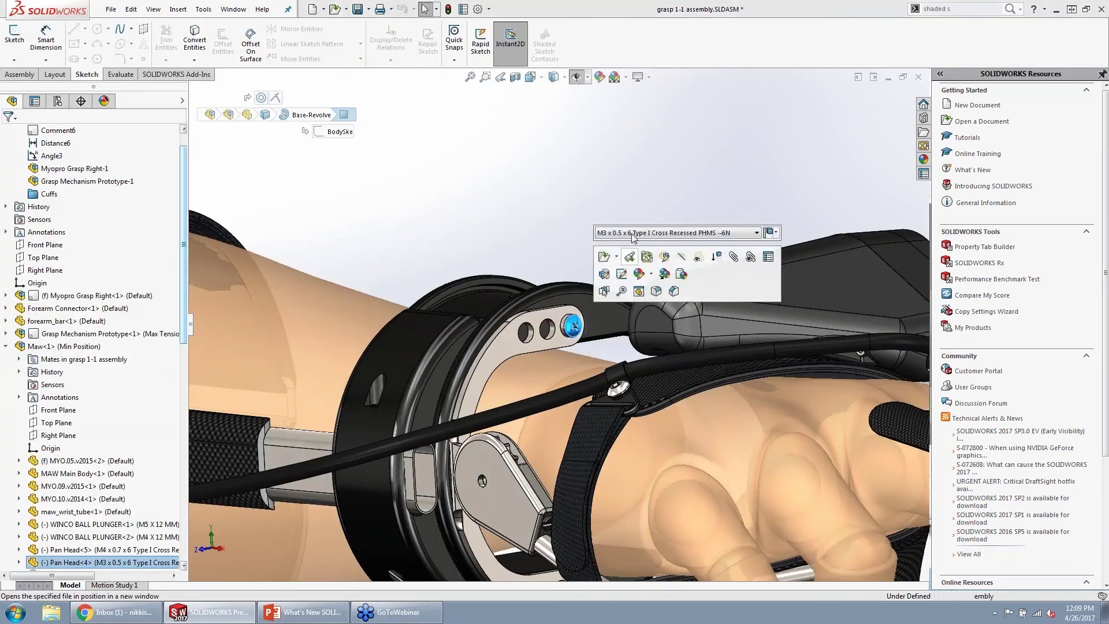
{"action": "left_click", "coordinate": [633, 234]}
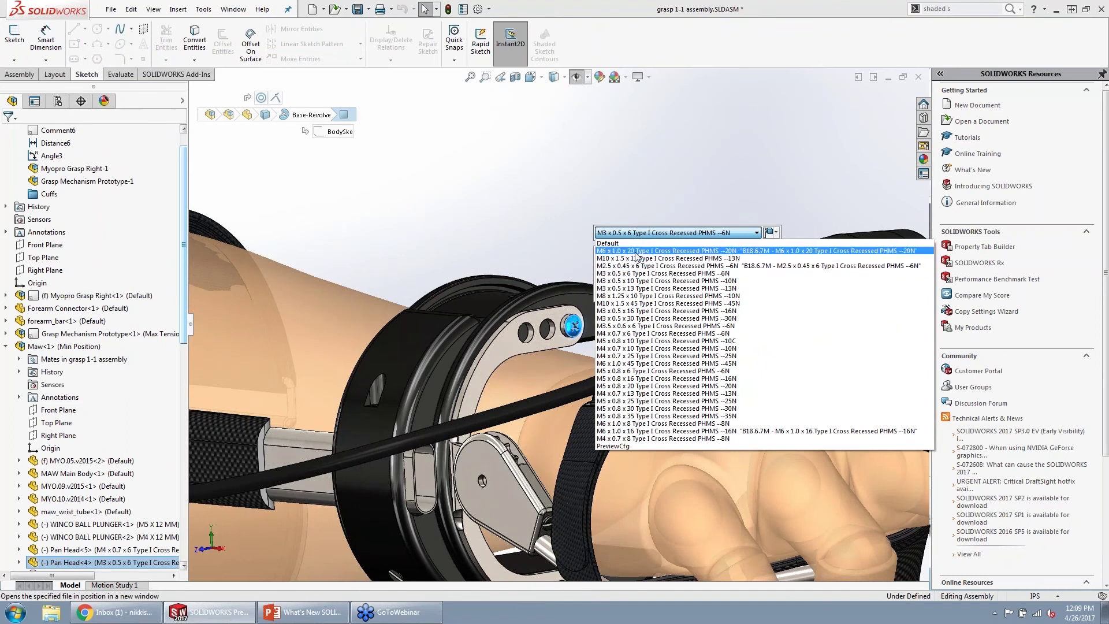
{"action": "left_click", "coordinate": [635, 265]}
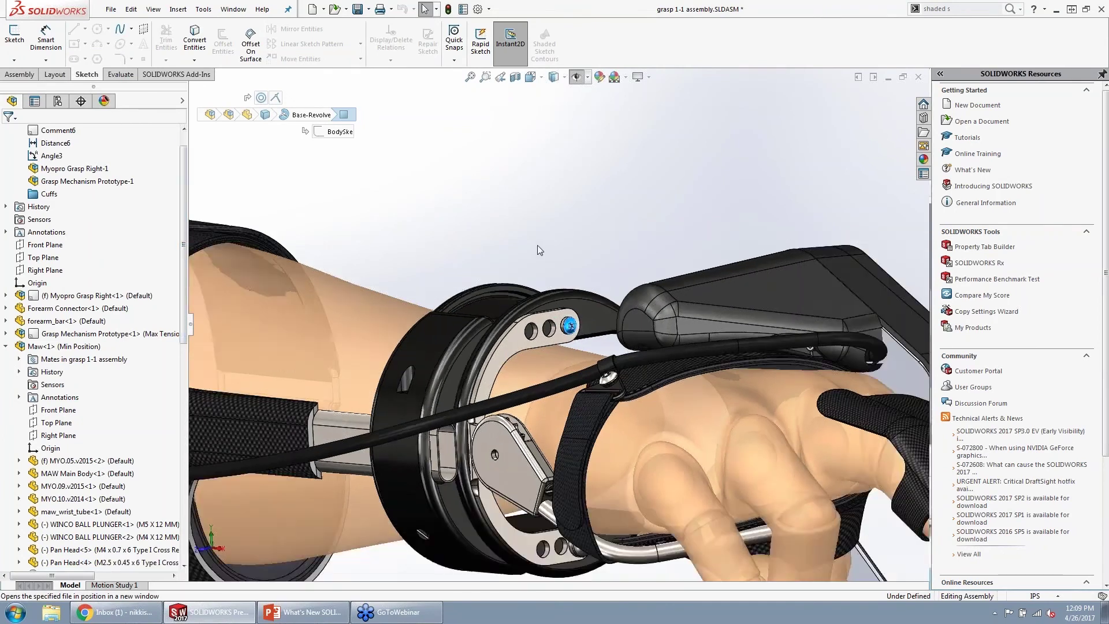
- Open the Frame part of the grasp mechanism above the hand in its own window
{"action": "scroll", "coordinate": [537, 245], "scroll_direction": "up", "scroll_amount": 5}
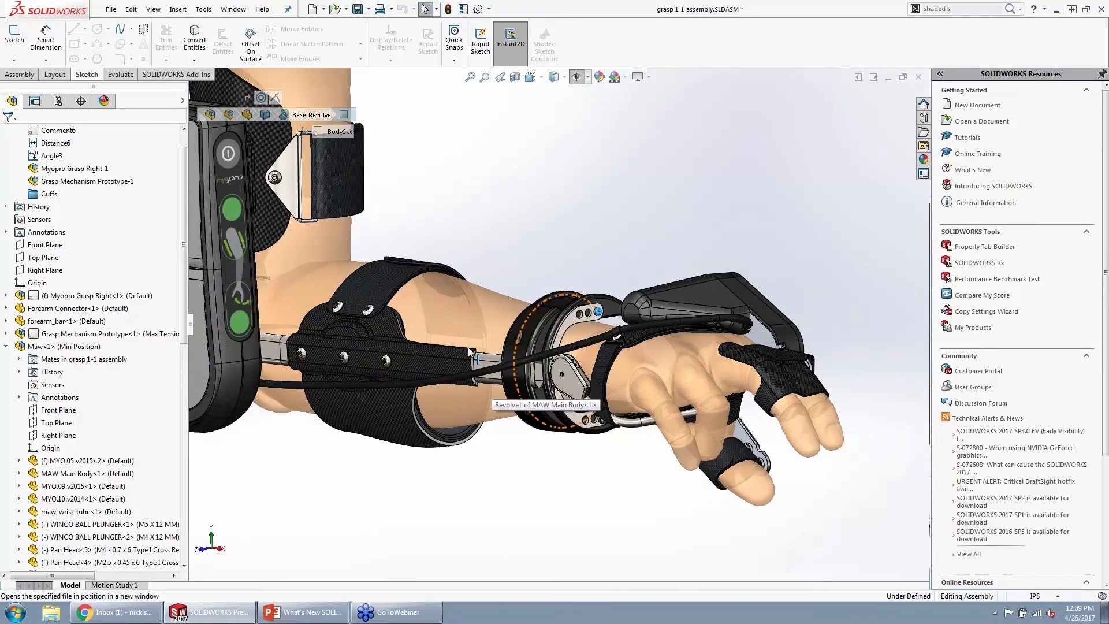
{"action": "scroll", "coordinate": [471, 351], "scroll_direction": "up", "scroll_amount": 3}
{"action": "scroll", "coordinate": [395, 252], "scroll_direction": "up", "scroll_amount": 2}
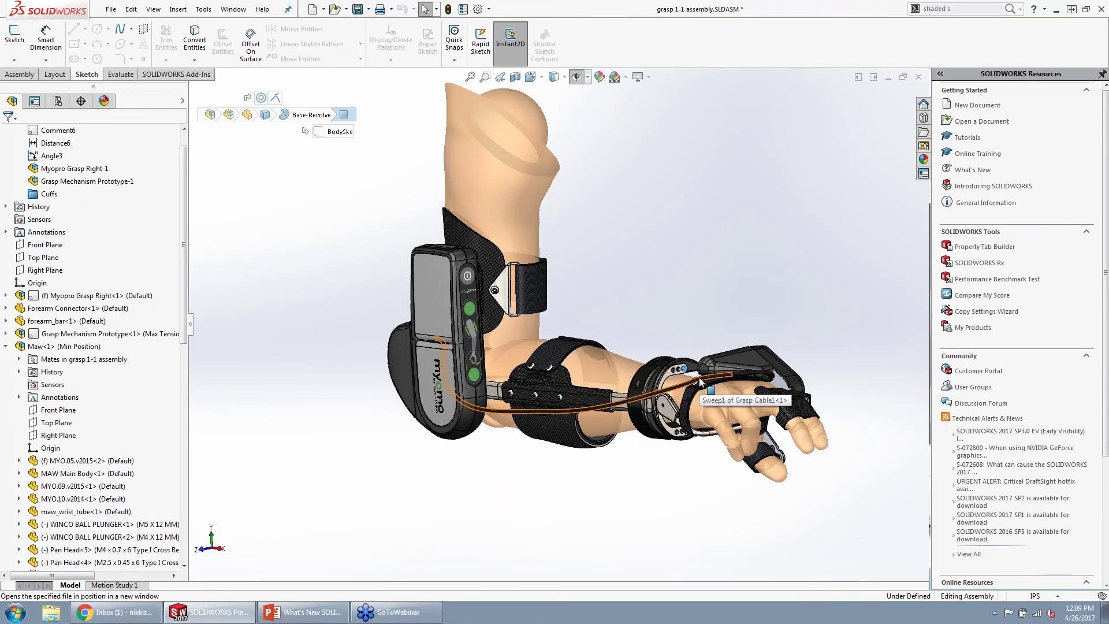
{"action": "scroll", "coordinate": [701, 382], "scroll_direction": "down", "scroll_amount": 4}
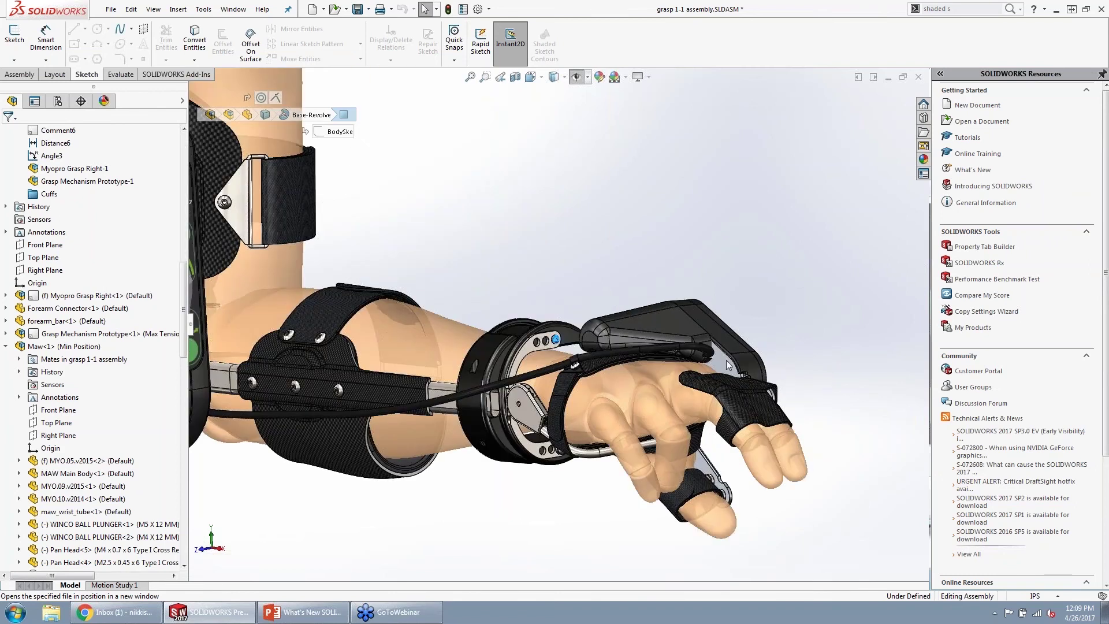
{"action": "left_click", "coordinate": [738, 337]}
{"action": "left_click", "coordinate": [759, 290]}
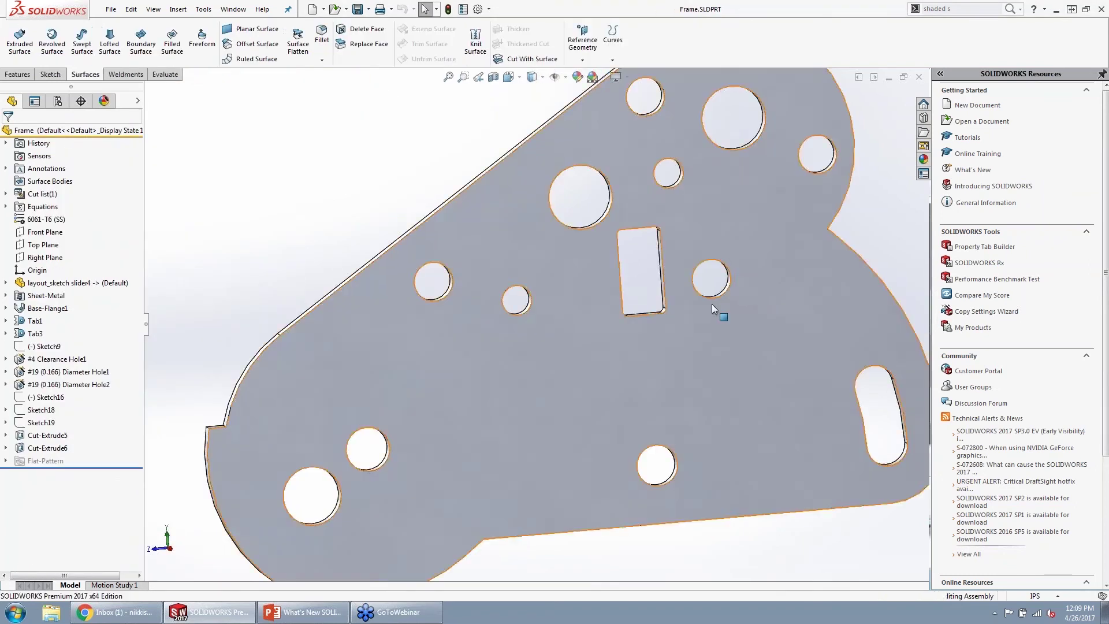
- Start a sketch on the Frame plate's large flat face and draw a vertical straight slot 20 mm long beside the slanted edge
{"action": "left_click", "coordinate": [519, 363]}
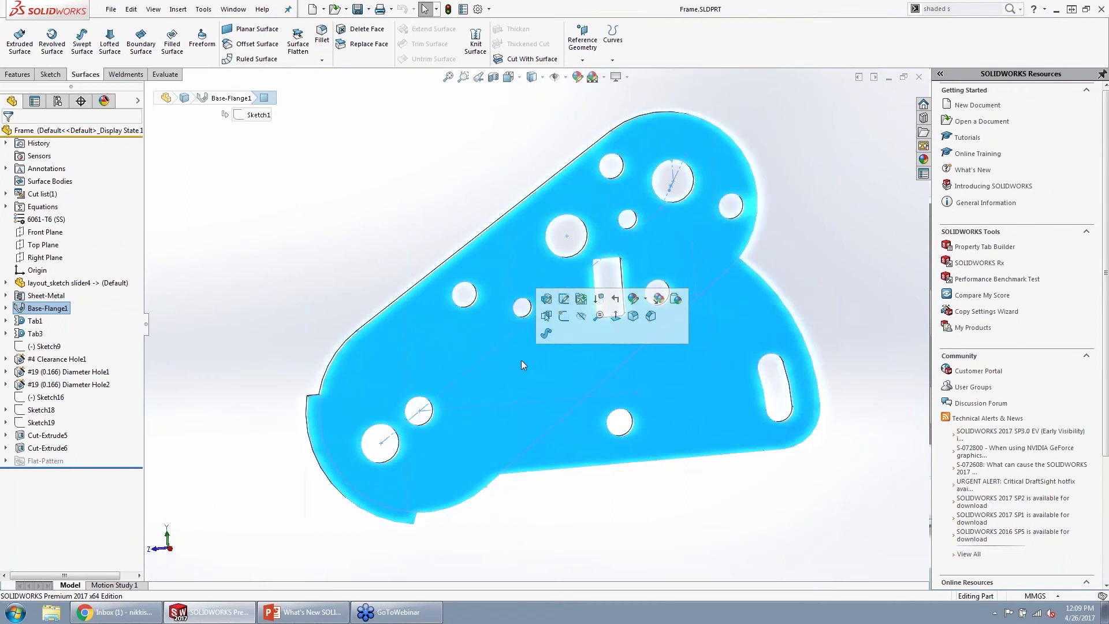
{"action": "left_click", "coordinate": [564, 315]}
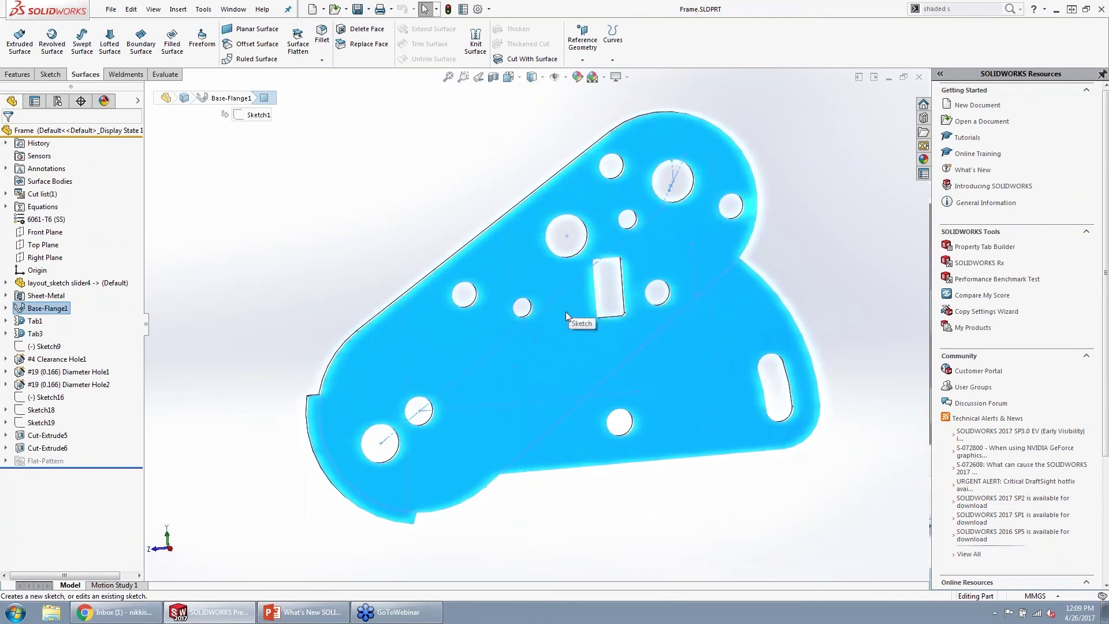
{"action": "right_click", "coordinate": [307, 190]}
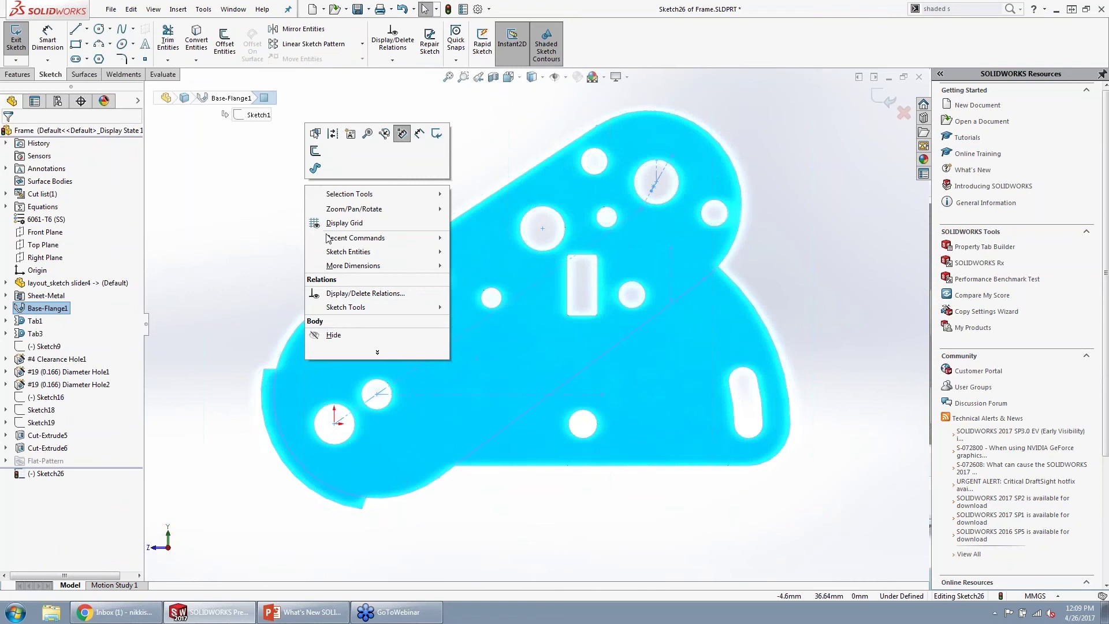
{"action": "mouse_move", "coordinate": [328, 254]}
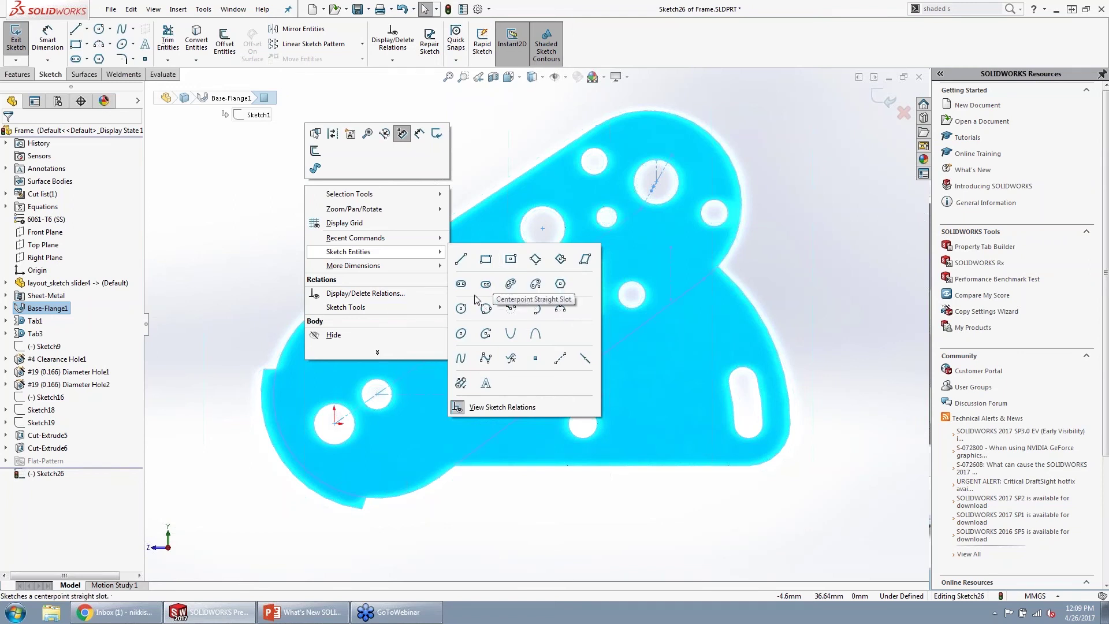
{"action": "left_click", "coordinate": [461, 283]}
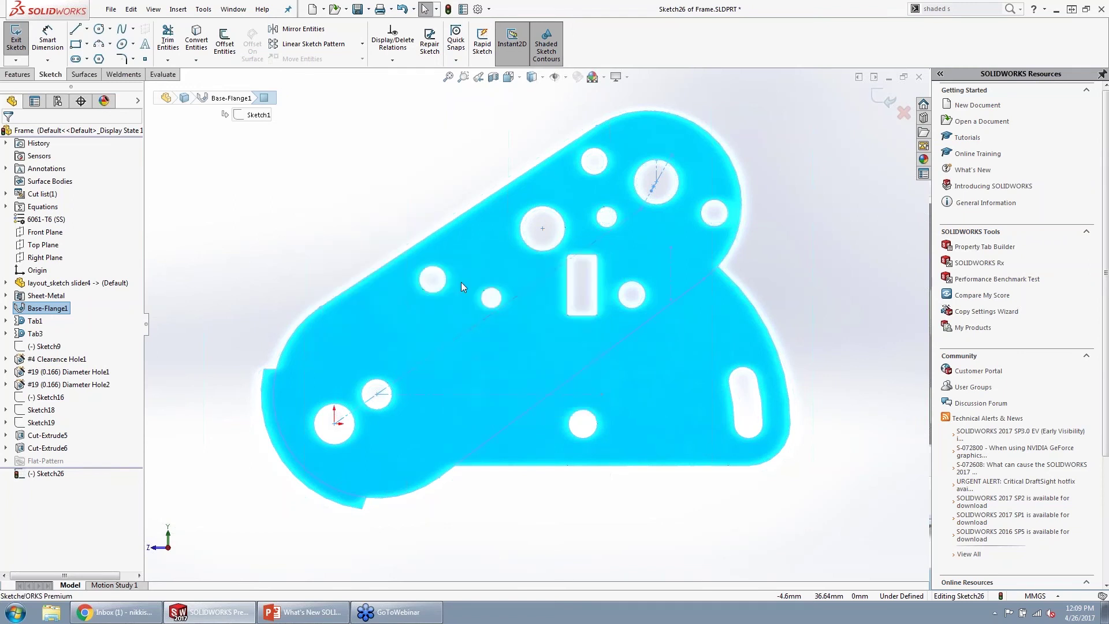
{"action": "left_click", "coordinate": [304, 122]}
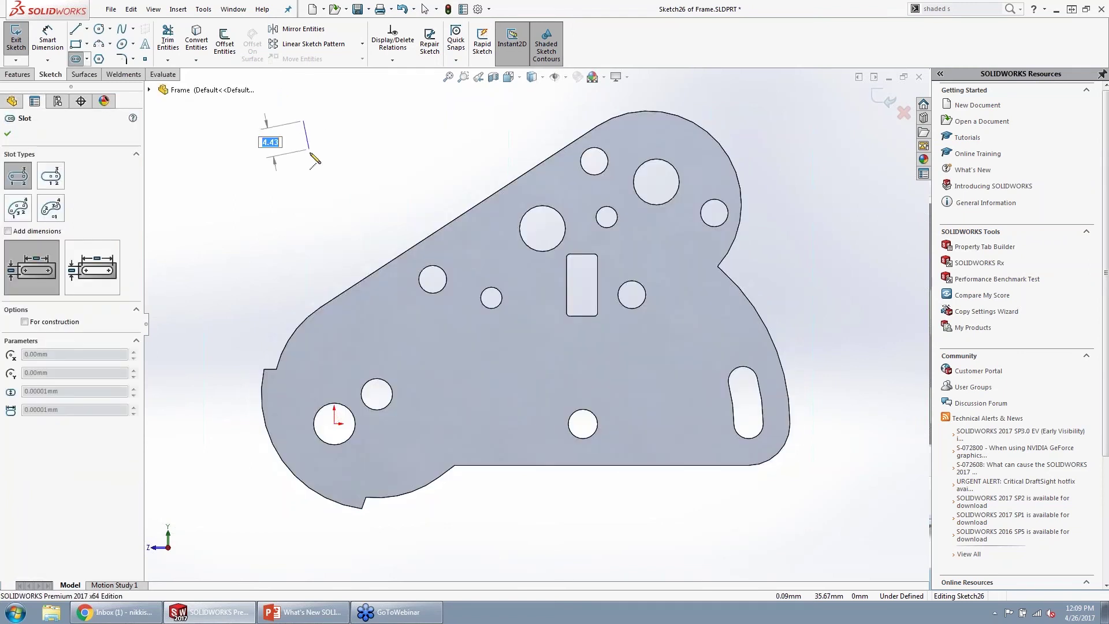
{"action": "left_click", "coordinate": [303, 251]}
{"action": "left_click", "coordinate": [334, 269]}
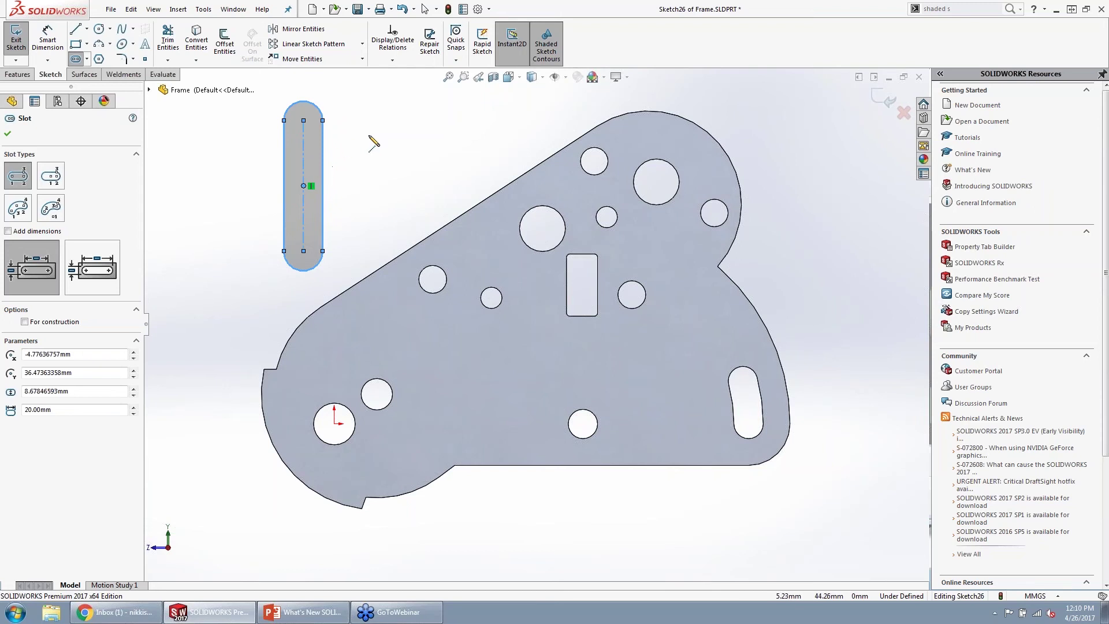
- Draw a 4 mm diameter circle at the slot's lower end and place the slot's upper end centre on the plate's hole near the slanted edge
{"action": "right_click_drag", "start_coordinate": [370, 138], "coordinate": [417, 142]}
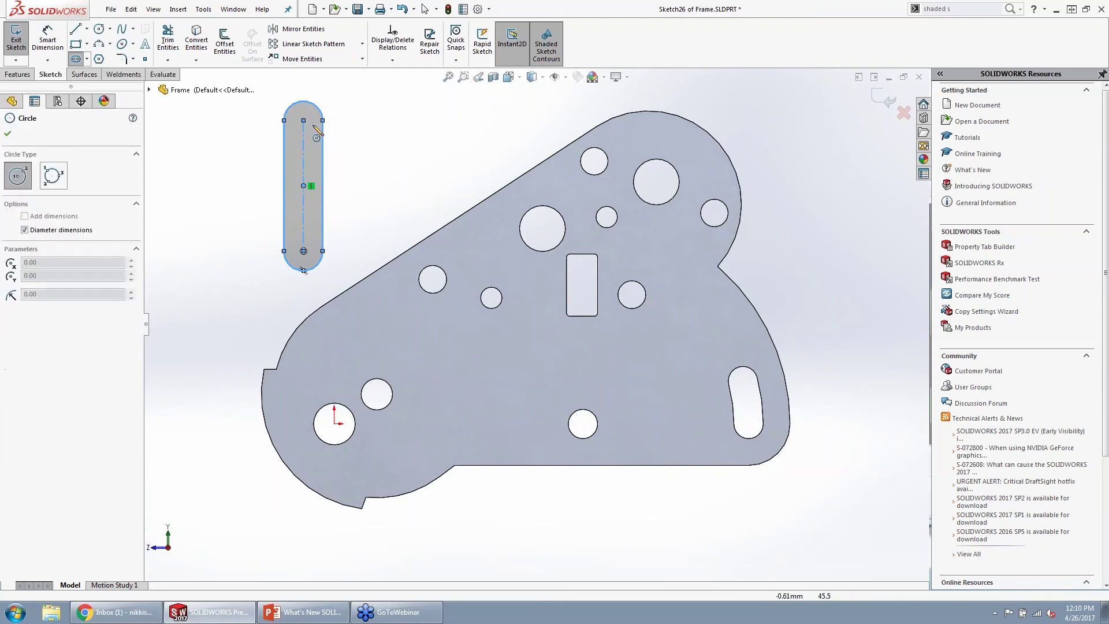
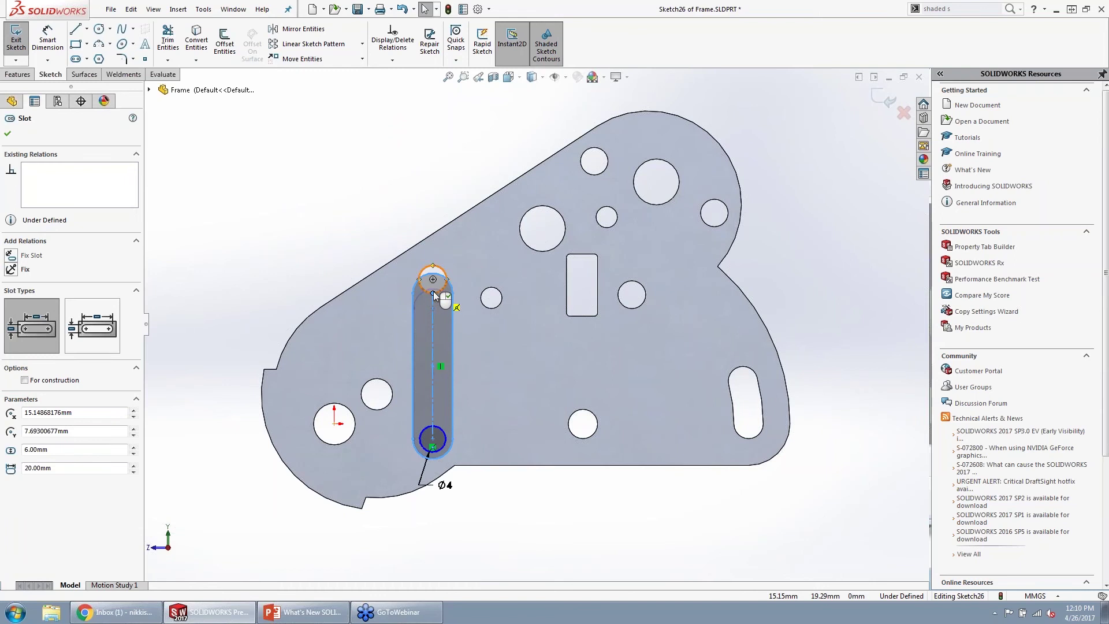
{"action": "left_click", "coordinate": [435, 282]}
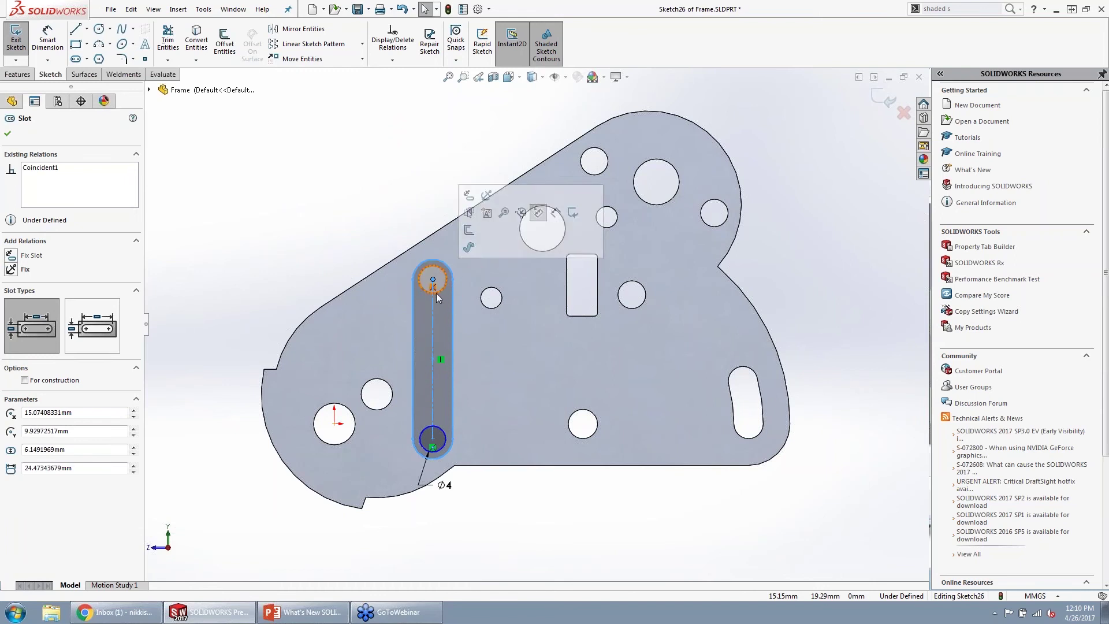
- Offset the slot outline outward by 1 mm to form a surrounding ring
{"action": "left_click", "coordinate": [452, 327]}
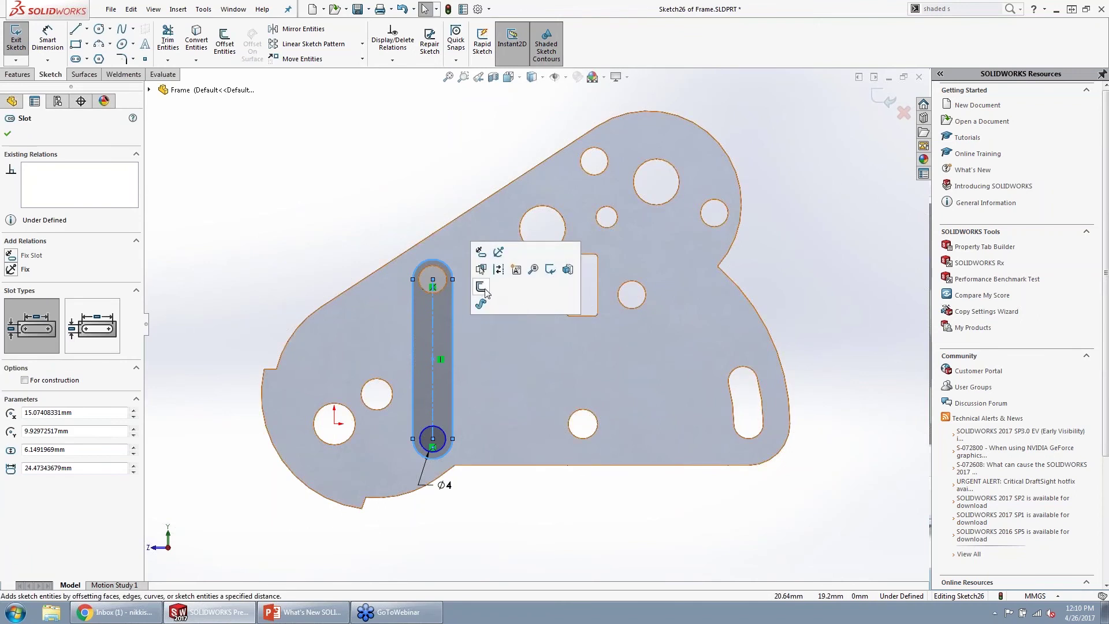
{"action": "left_click", "coordinate": [480, 287]}
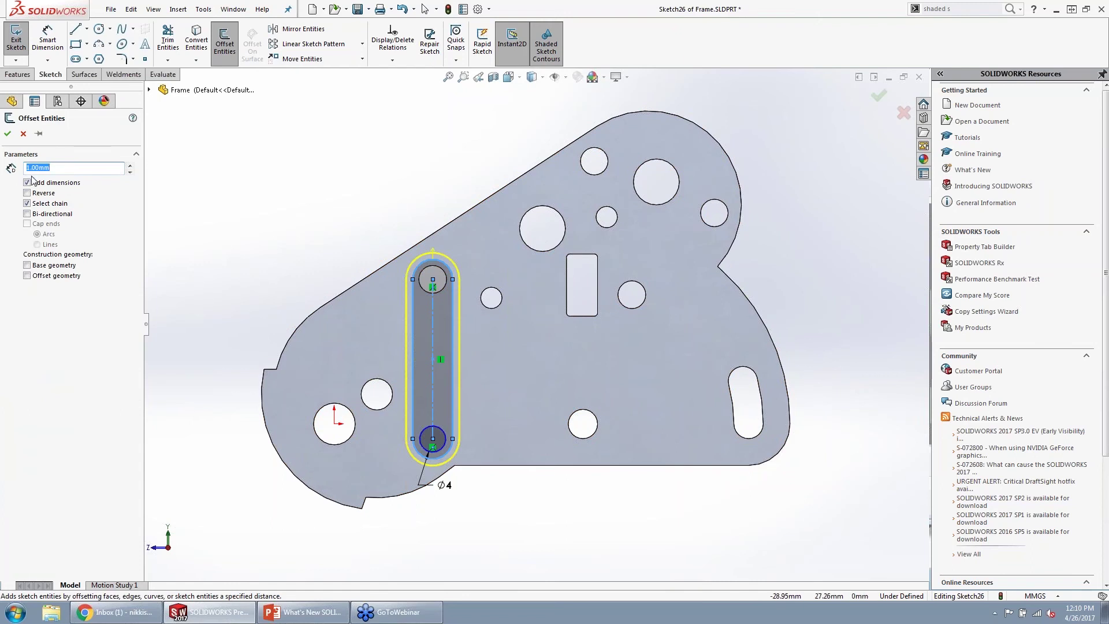
{"action": "left_click", "coordinate": [7, 134]}
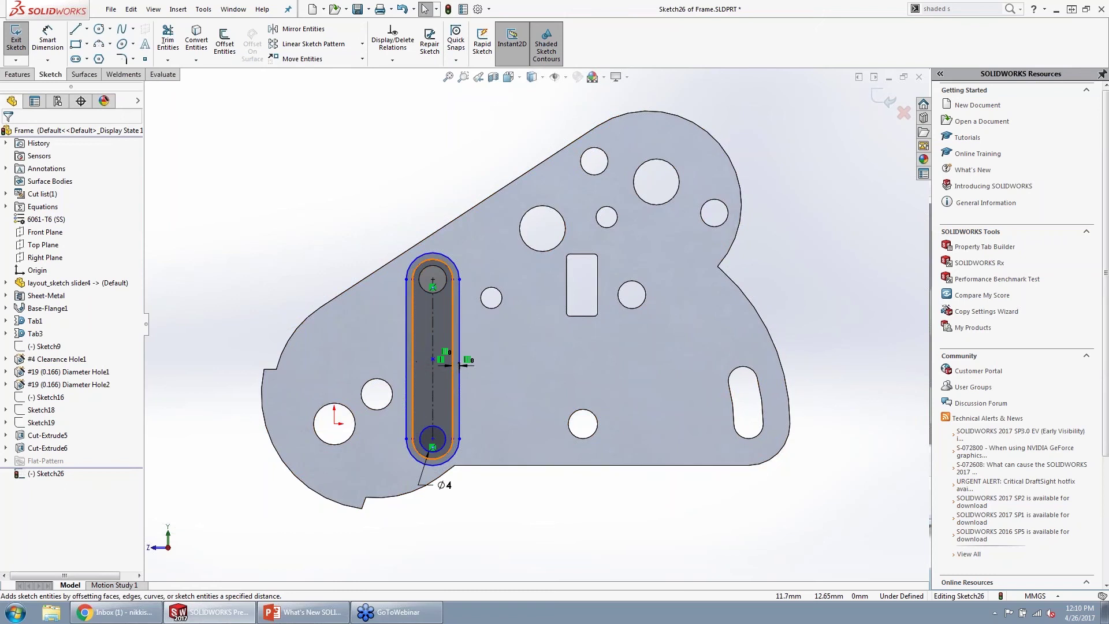
- Select the 4 mm circle region and the ring region between the two slot outlines and cut both with a blind Extruded Cut
{"action": "left_click", "coordinate": [412, 342]}
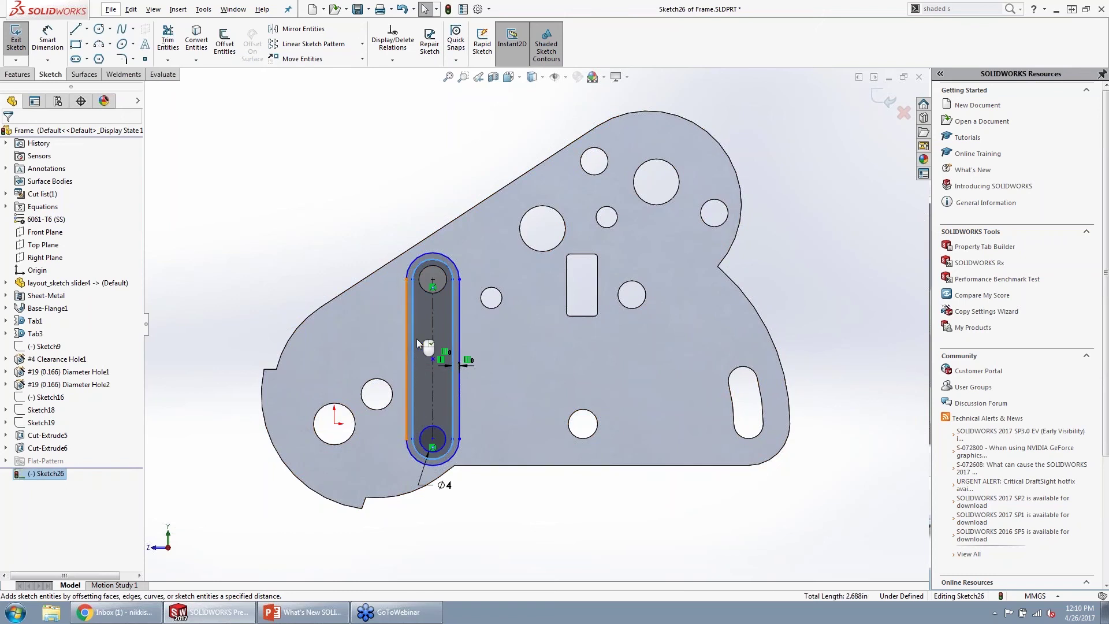
{"action": "left_click", "coordinate": [457, 302]}
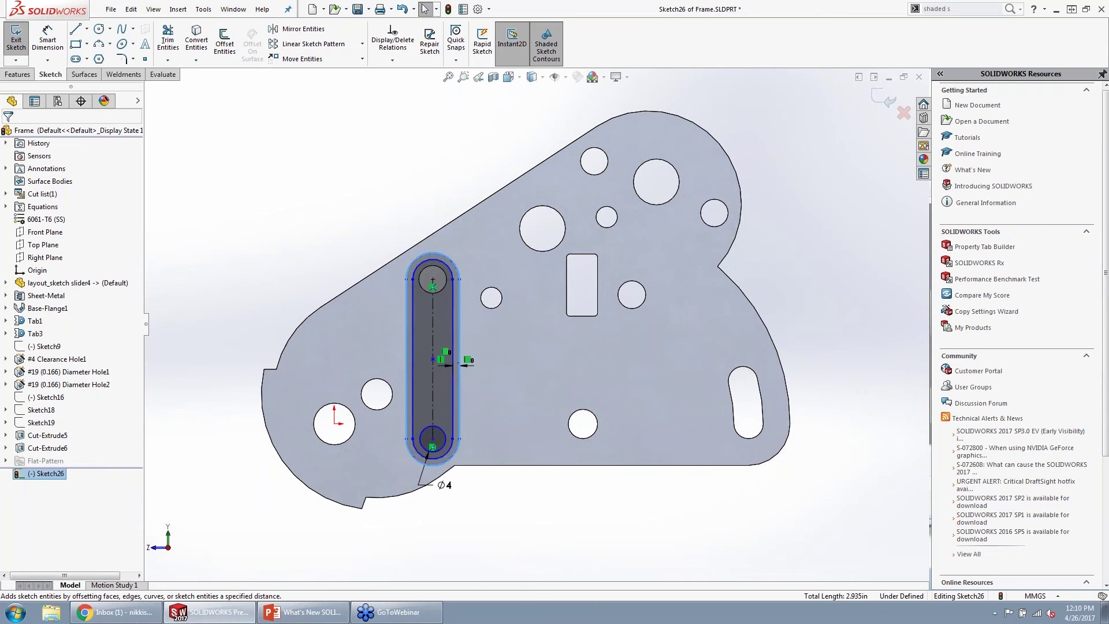
{"action": "left_click", "coordinate": [433, 444]}
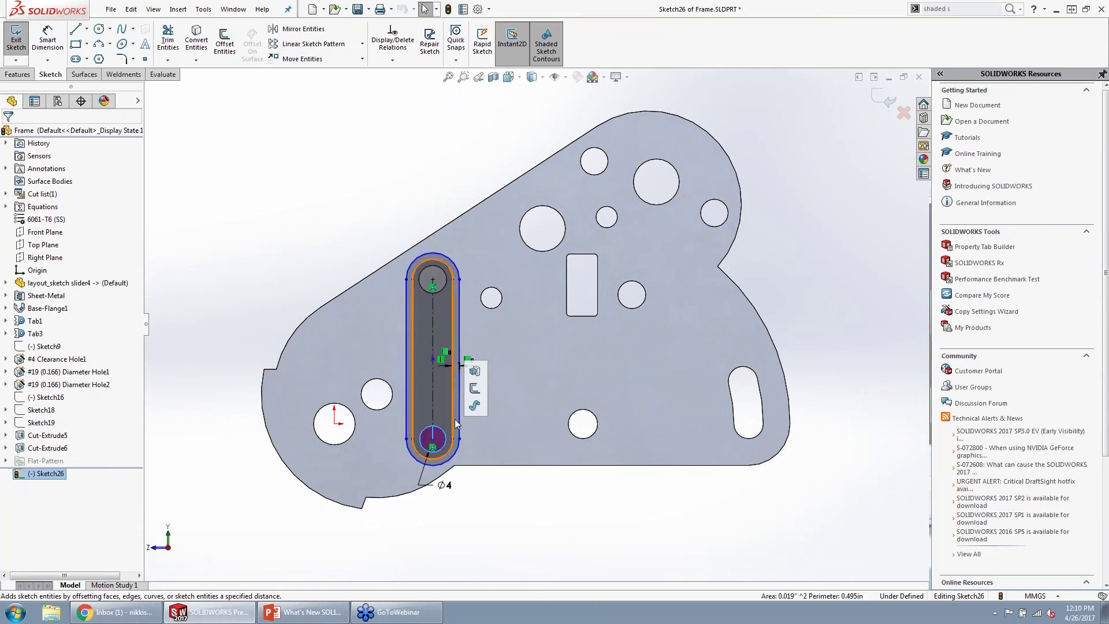
{"action": "left_click", "coordinate": [455, 419]}
{"action": "scroll", "coordinate": [457, 414], "scroll_direction": "down", "scroll_amount": 4}
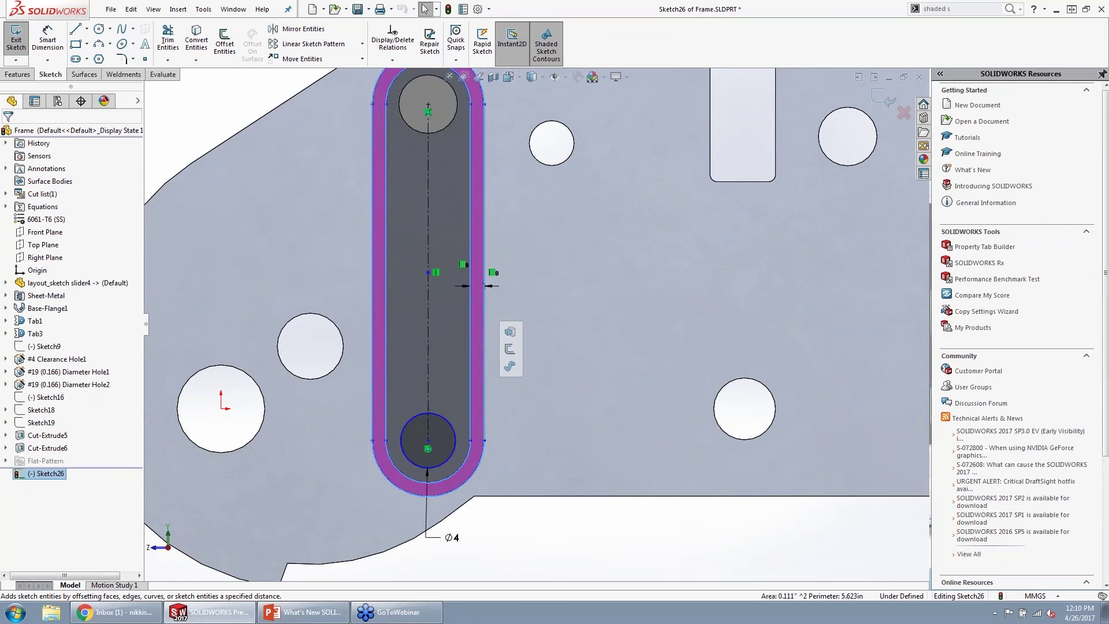
{"action": "left_click", "coordinate": [444, 435]}
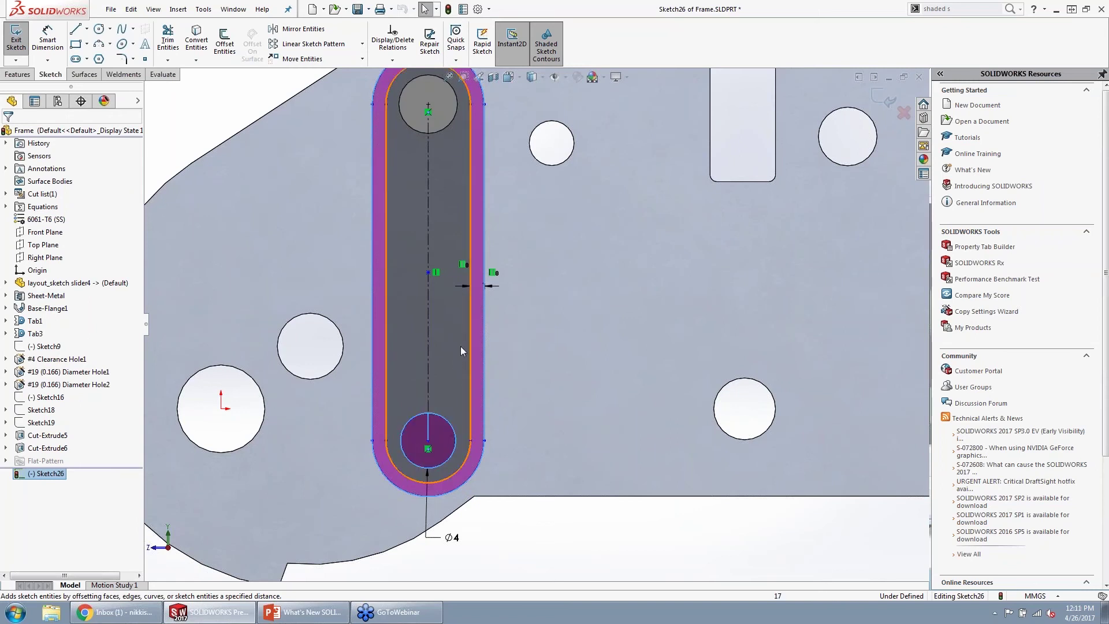
{"action": "key", "text": "s"}
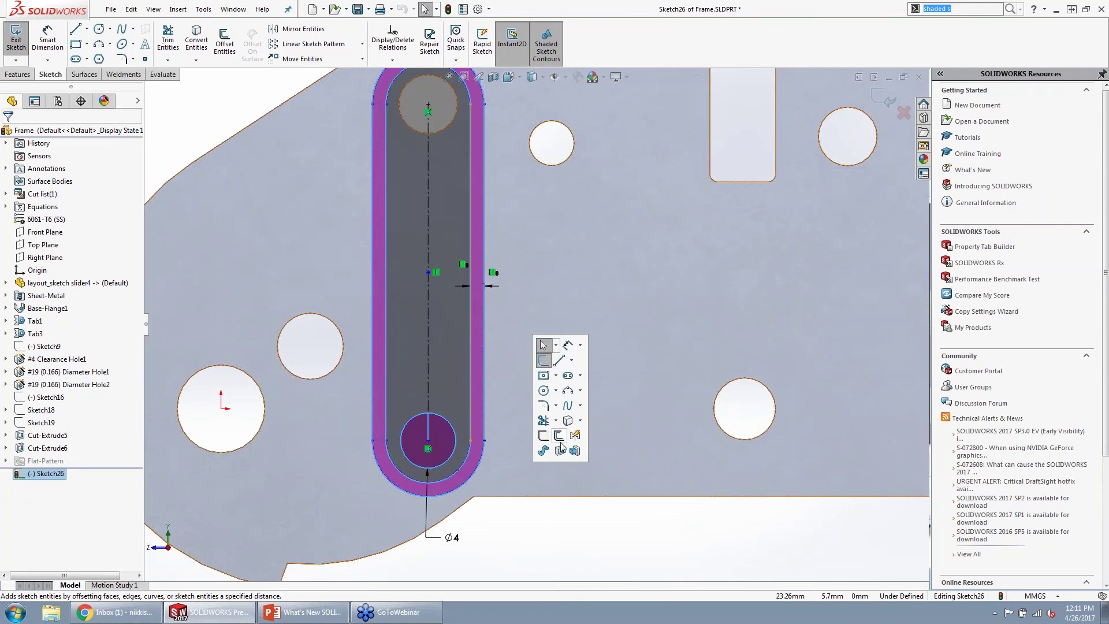
{"action": "left_click", "coordinate": [561, 450]}
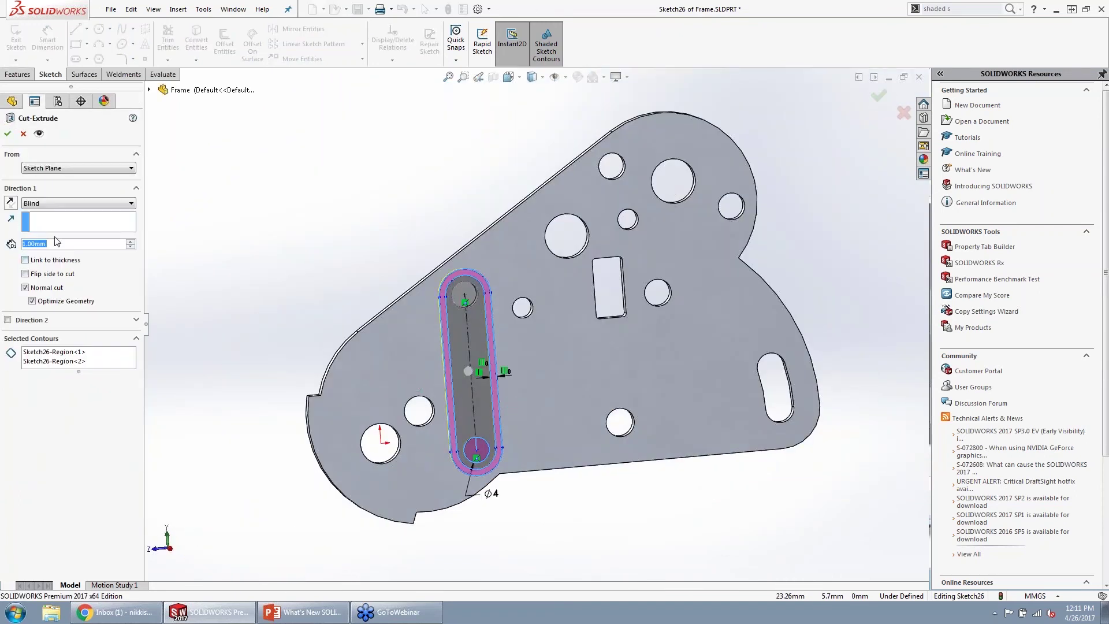
{"action": "left_click", "coordinate": [7, 136]}
{"action": "left_click", "coordinate": [405, 285]}
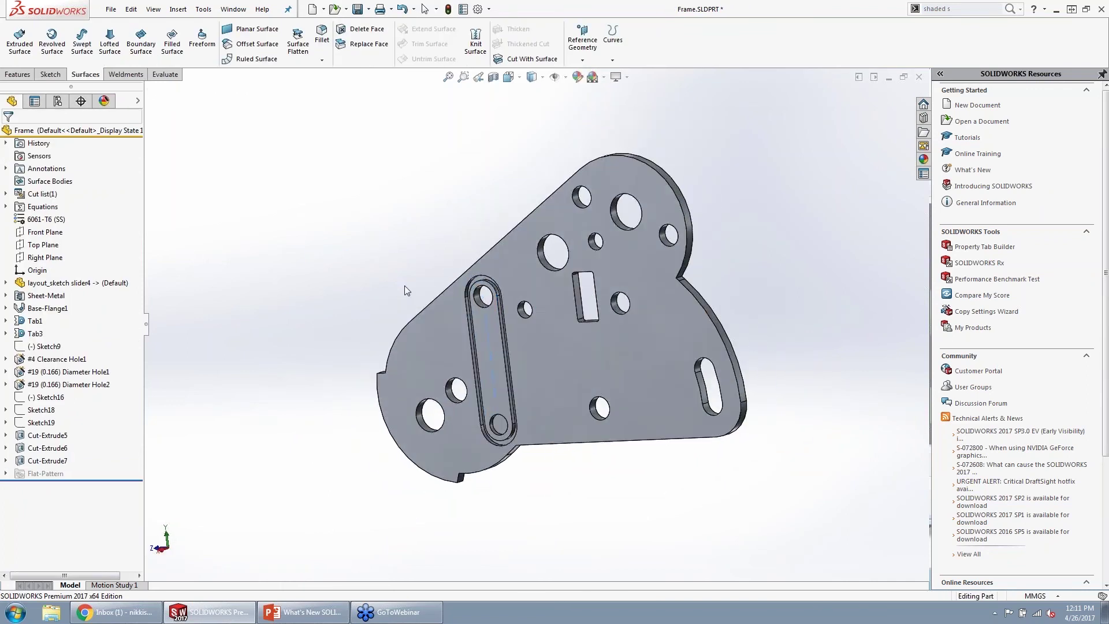
{"action": "scroll", "coordinate": [503, 408], "scroll_direction": "down", "scroll_amount": 3}
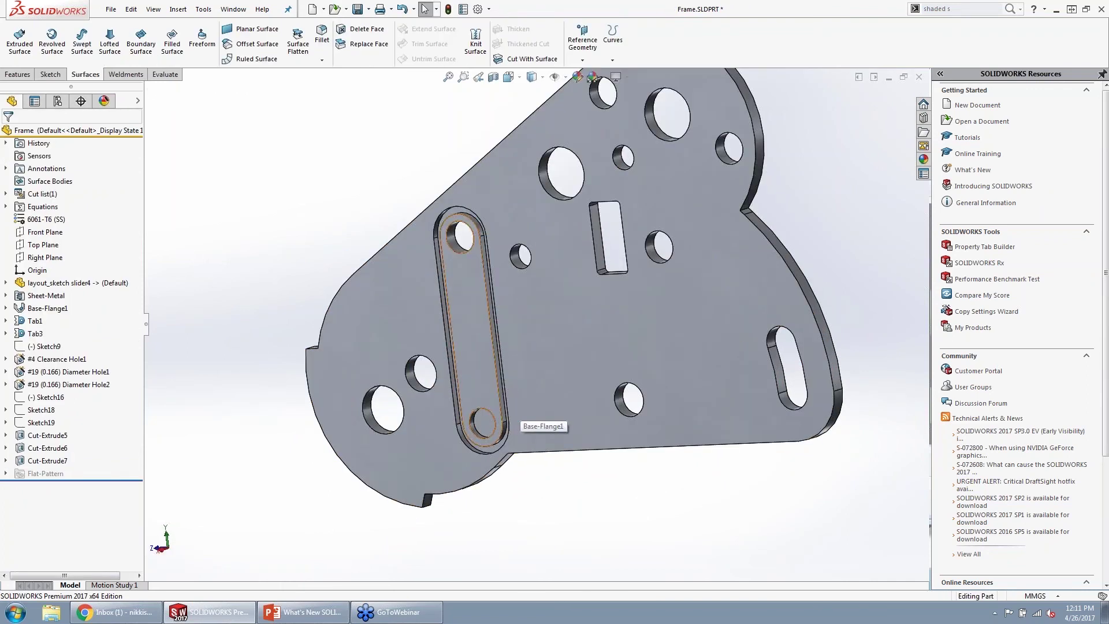
{"action": "scroll", "coordinate": [504, 408], "scroll_direction": "up", "scroll_amount": 3}
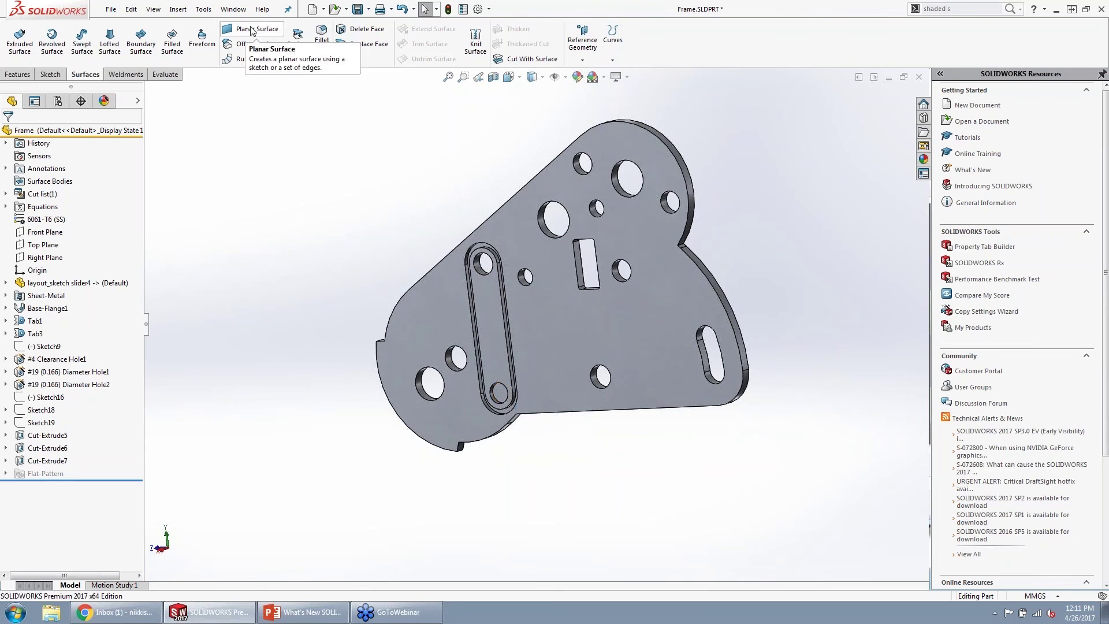
- Return to the grasp 1-1 assembly and open the Grasp Mechanism Prototype subassembly containing the motor cover above the hand in its own window
{"action": "key", "text": "ctrl+Tab"}
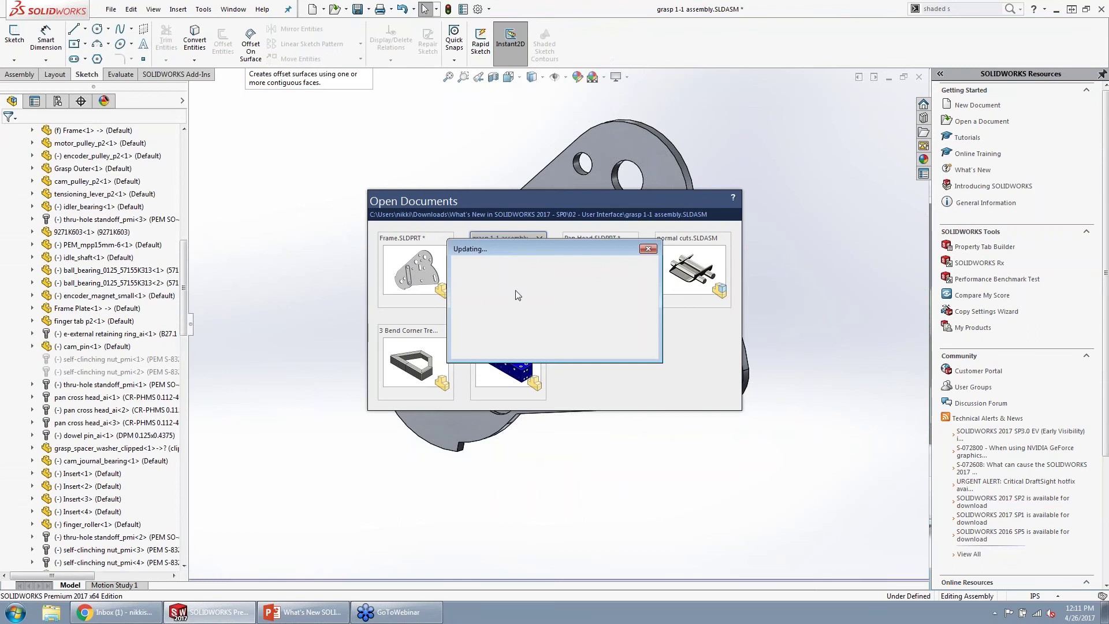
{"action": "scroll", "coordinate": [533, 296], "scroll_direction": "up", "scroll_amount": 5}
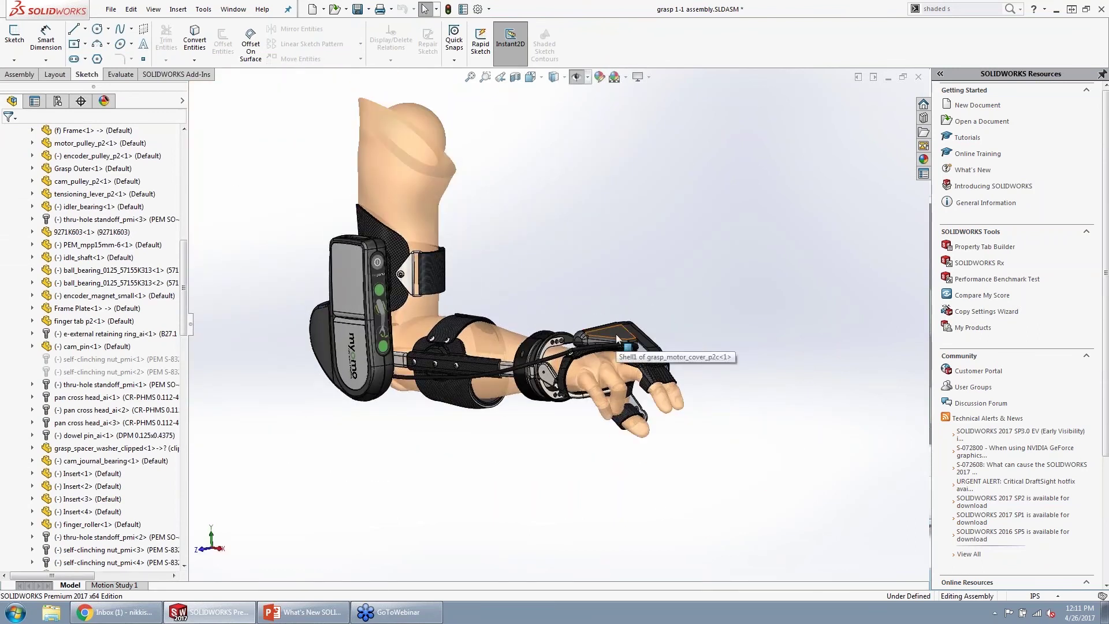
{"action": "left_click", "coordinate": [617, 338]}
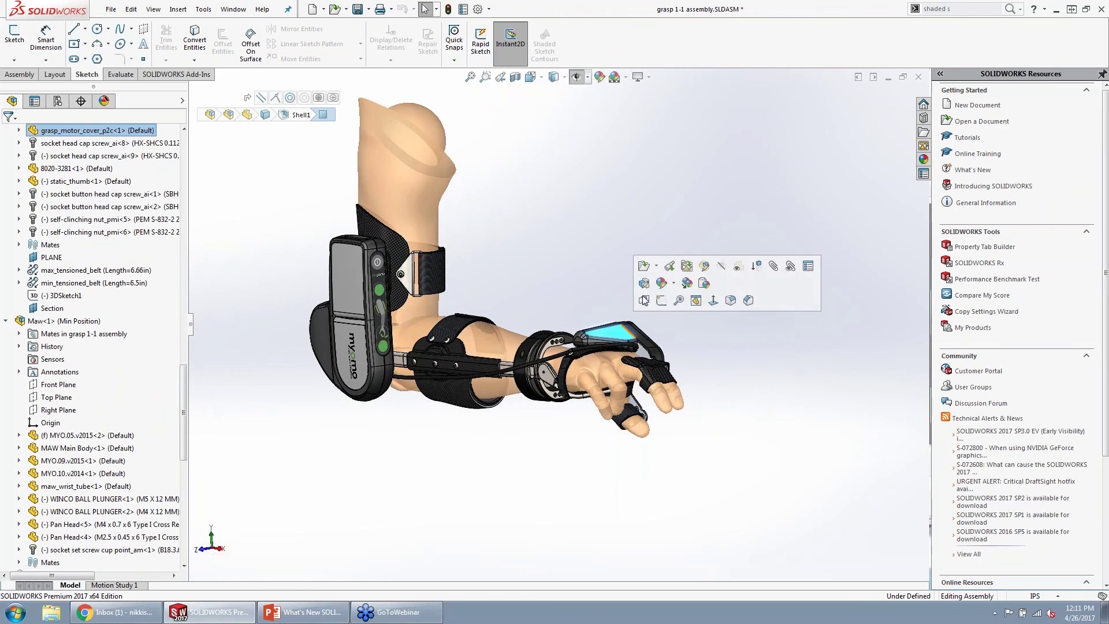
{"action": "left_click", "coordinate": [657, 267]}
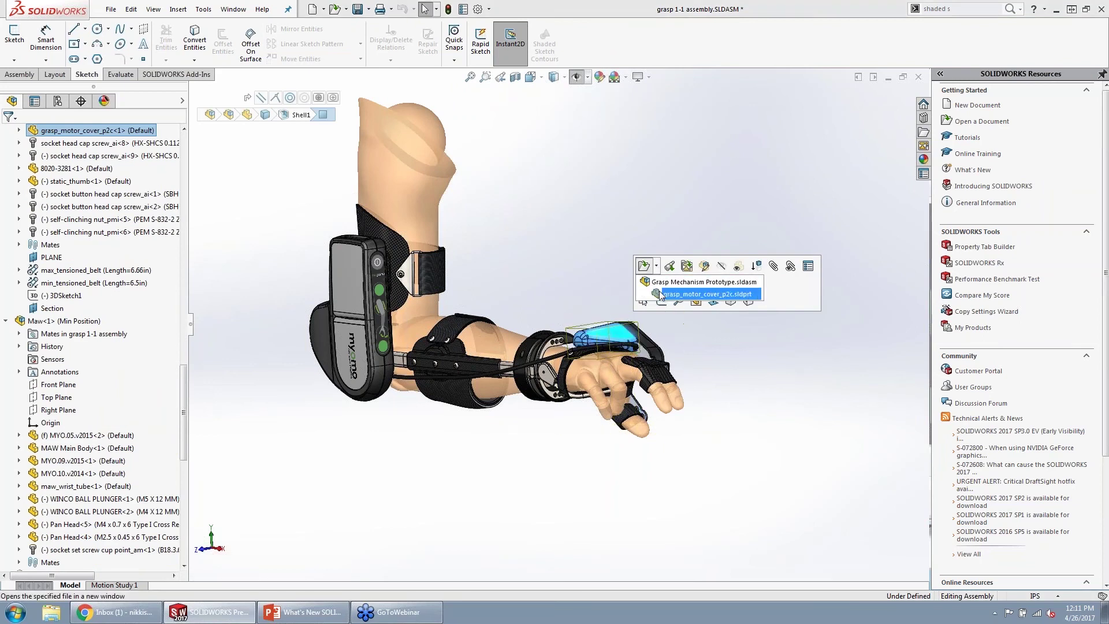
{"action": "left_click", "coordinate": [658, 295]}
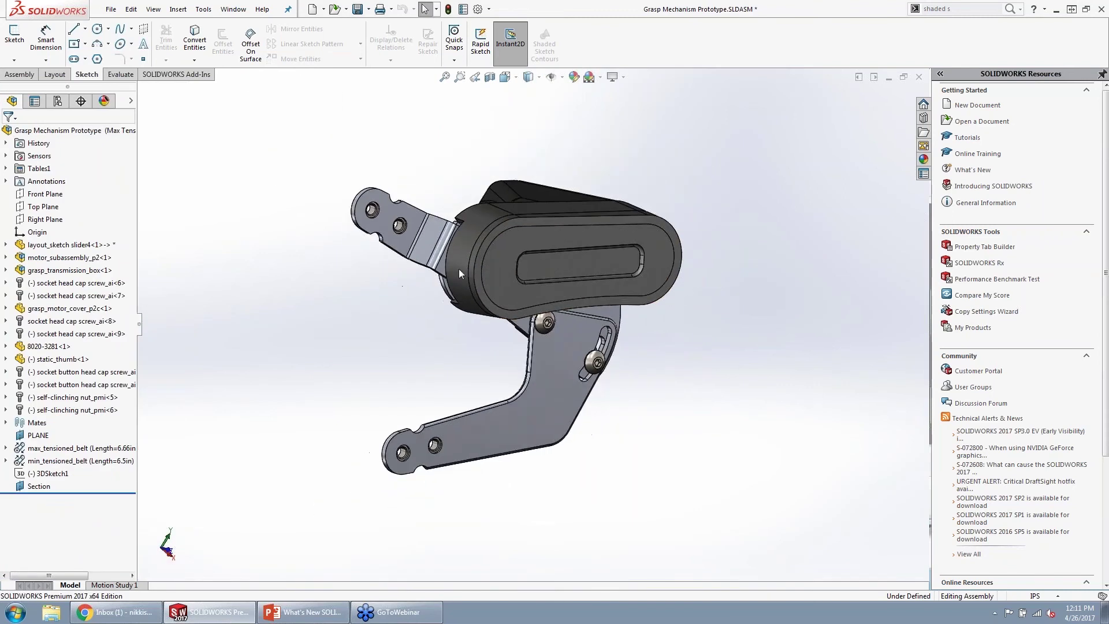
- Start a section view of the mechanism on the Section plane and move the cutting plane to a 1.40 in offset
{"action": "left_click", "coordinate": [22, 488]}
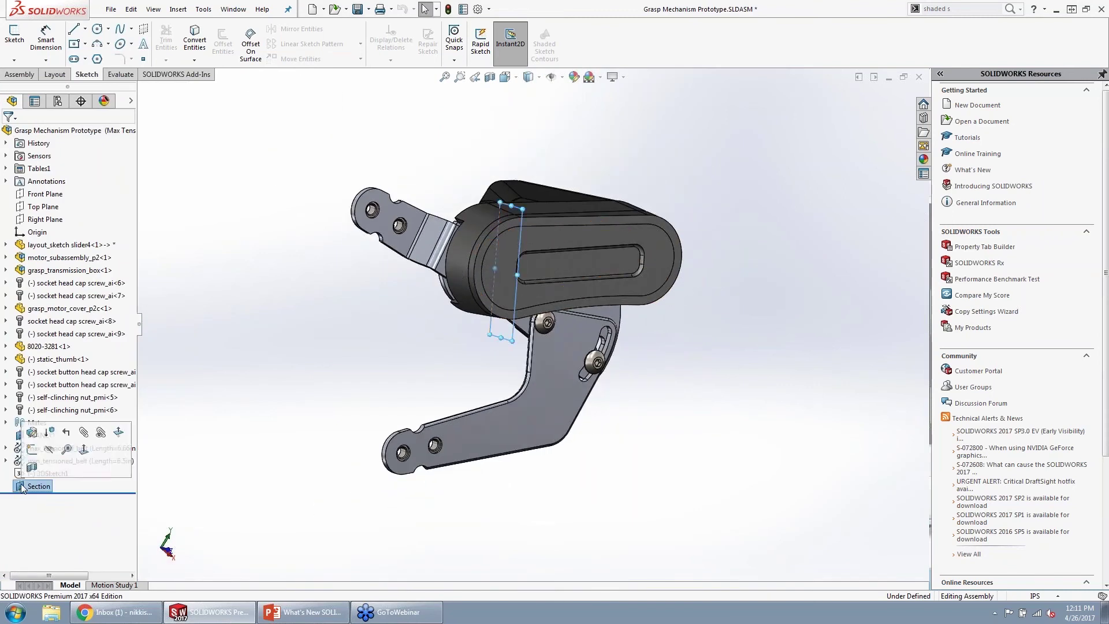
{"action": "left_click", "coordinate": [32, 468]}
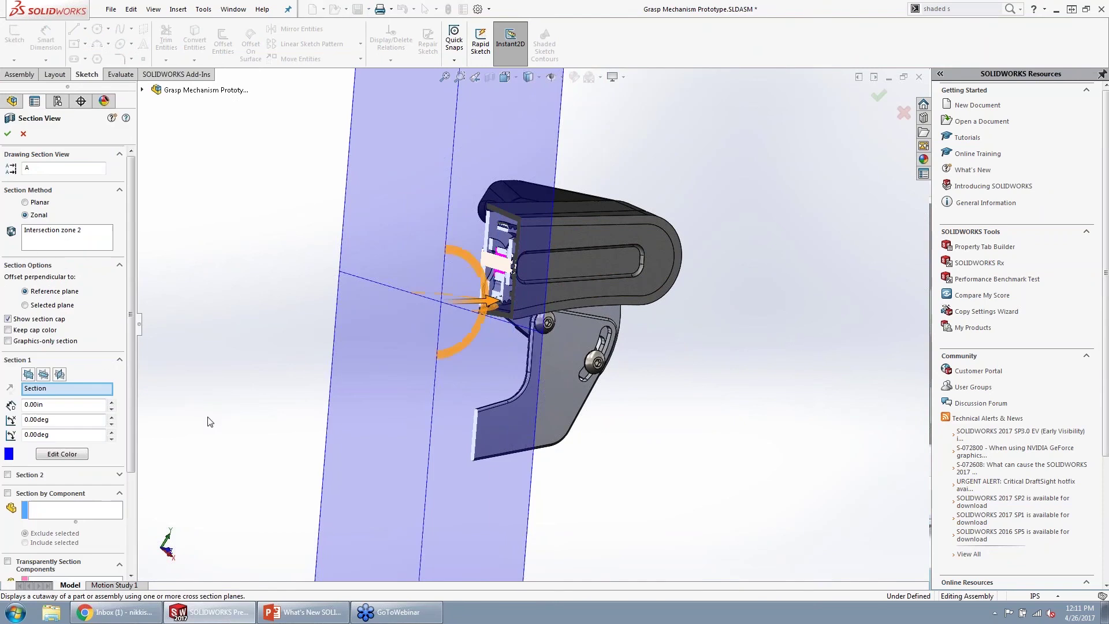
{"action": "left_click_drag", "start_coordinate": [468, 319], "coordinate": [576, 295]}
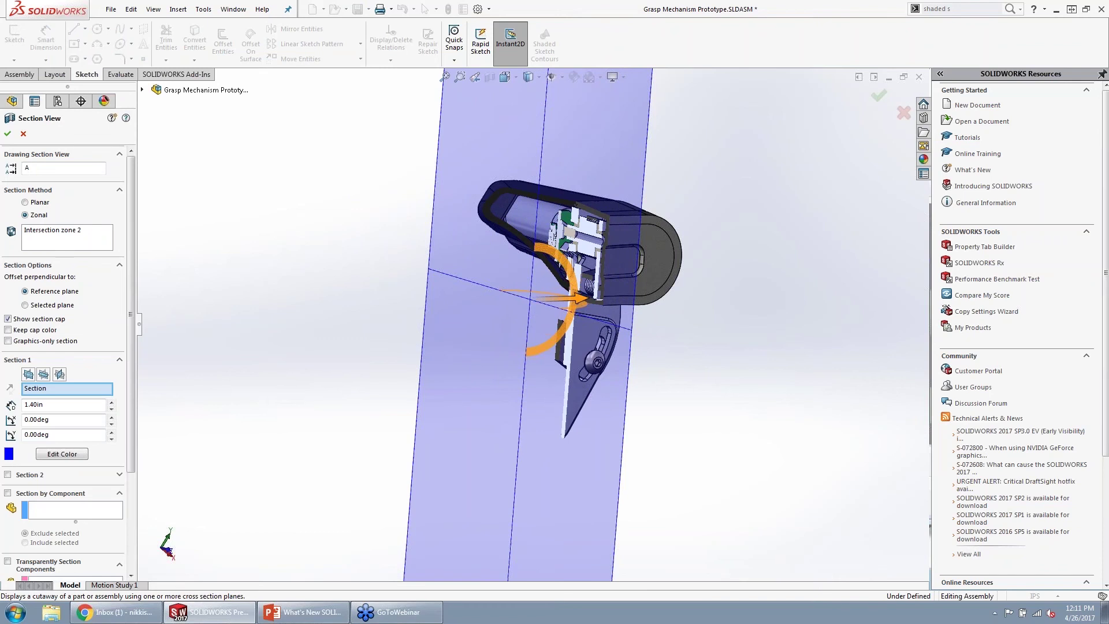
{"action": "middle_click_drag", "start_coordinate": [577, 294], "coordinate": [447, 272]}
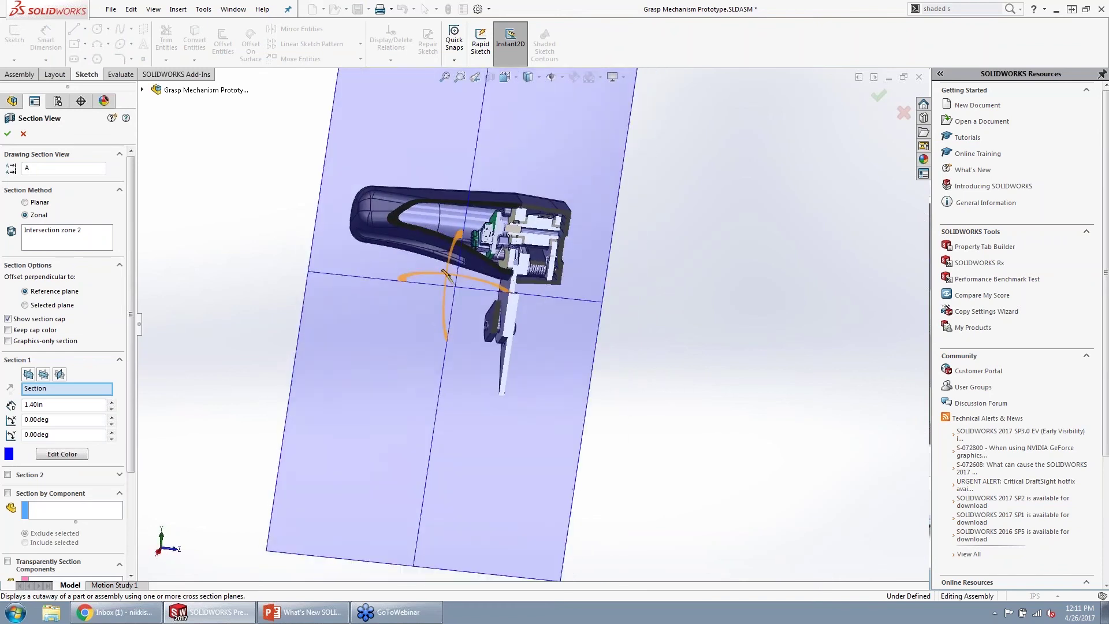
{"action": "middle_click_drag", "start_coordinate": [414, 324], "coordinate": [353, 341]}
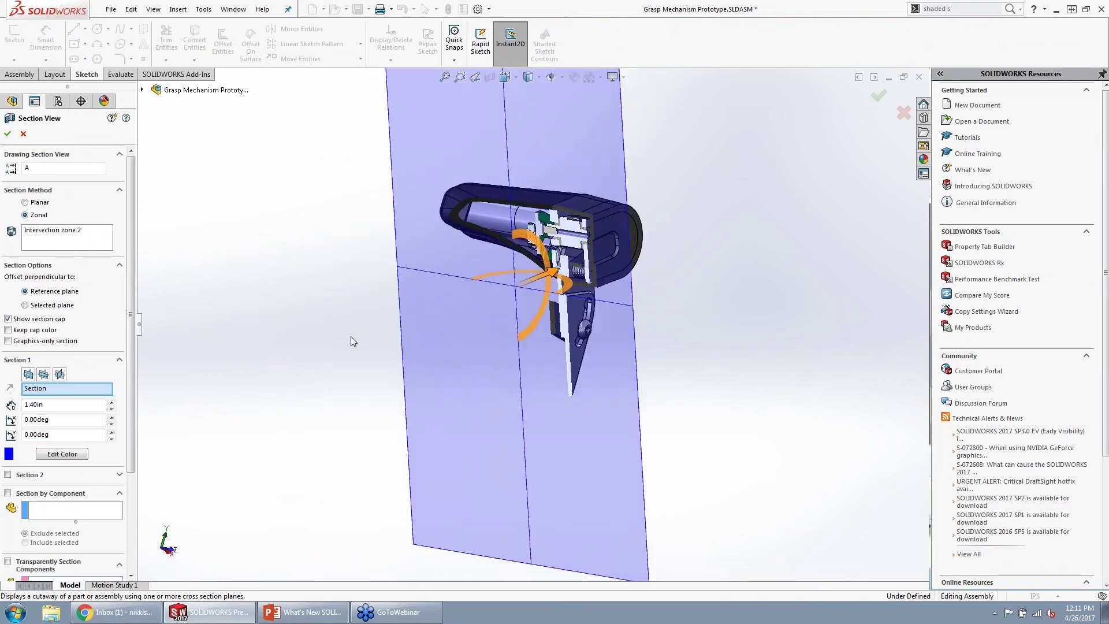
- Enable transparent sectioning of components in the section view and set the section transparency to 0.8
{"action": "left_click_drag", "start_coordinate": [130, 394], "coordinate": [111, 492]}
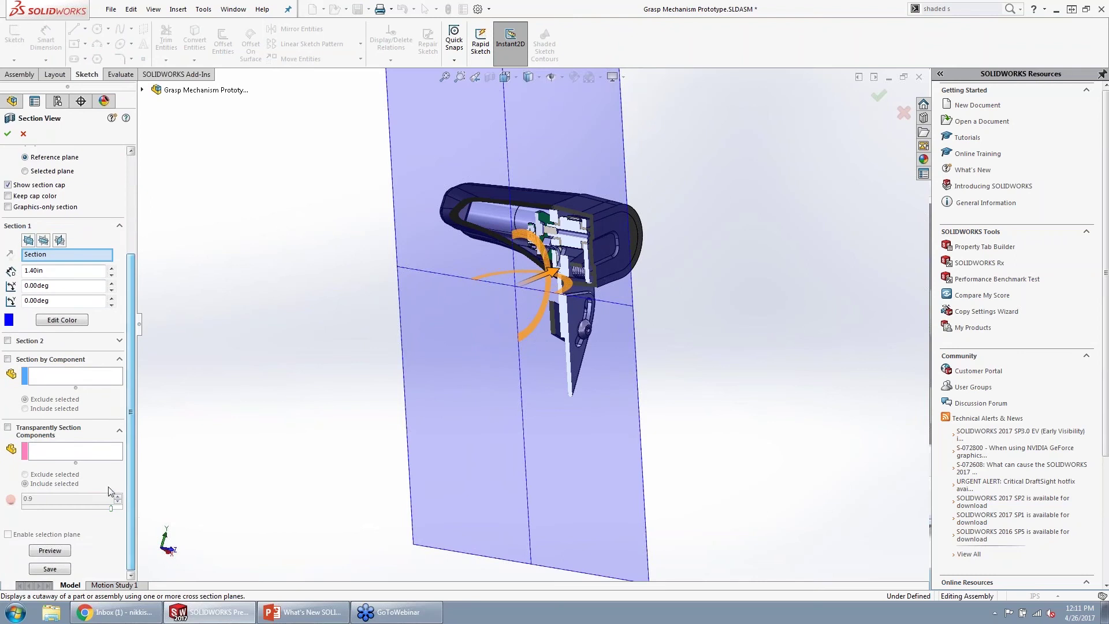
{"action": "left_click", "coordinate": [44, 433]}
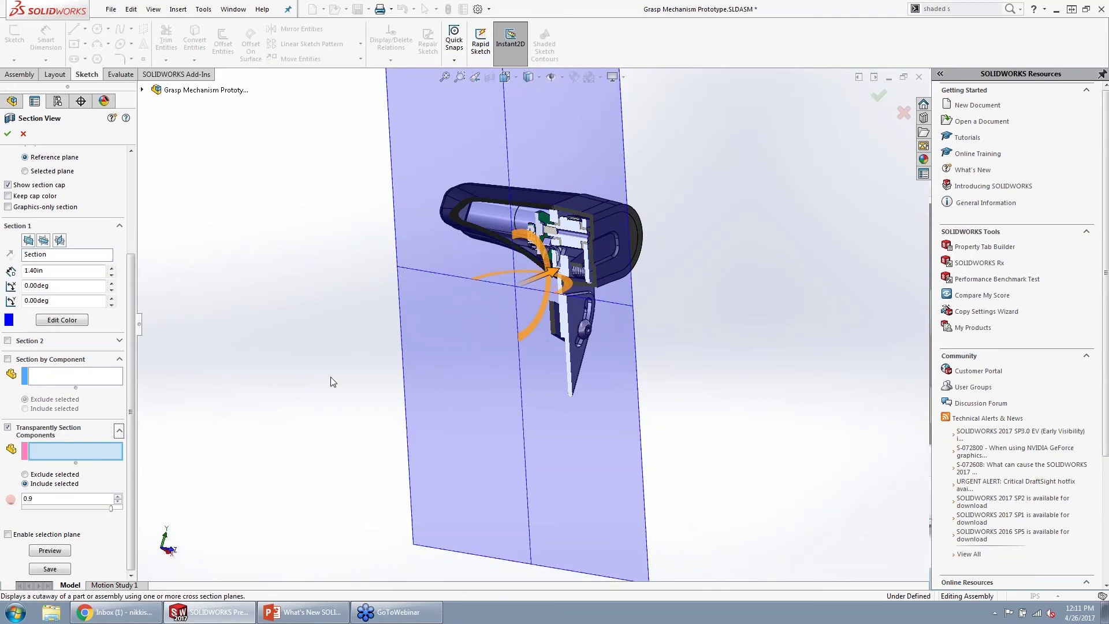
{"action": "left_click", "coordinate": [35, 496]}
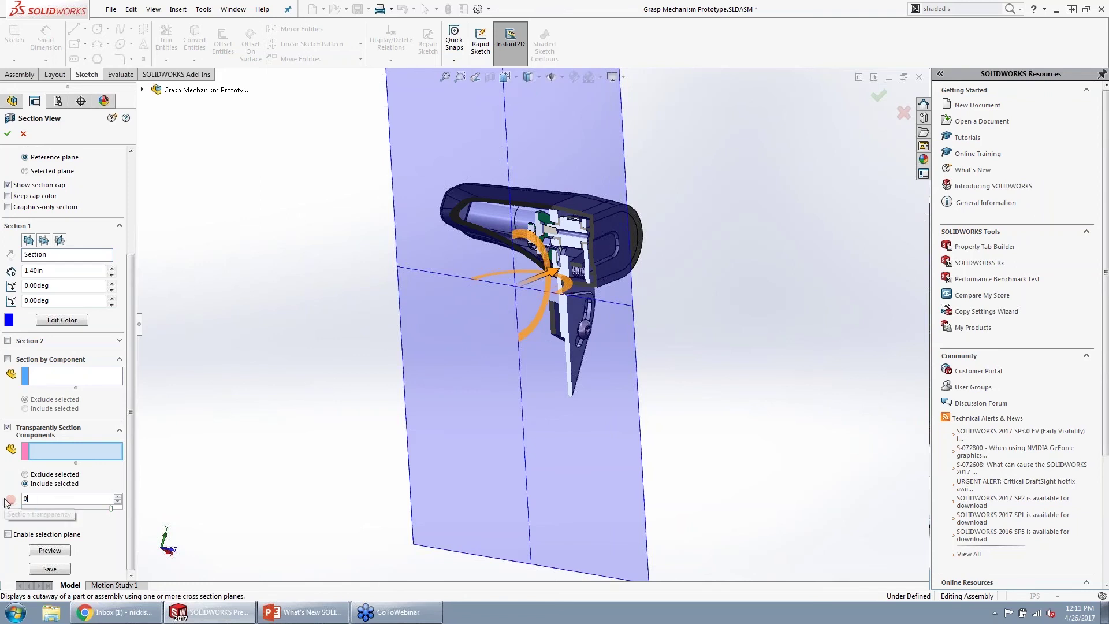
{"action": "key", "text": "BackSpace"}
{"action": "type", "text": "8"}
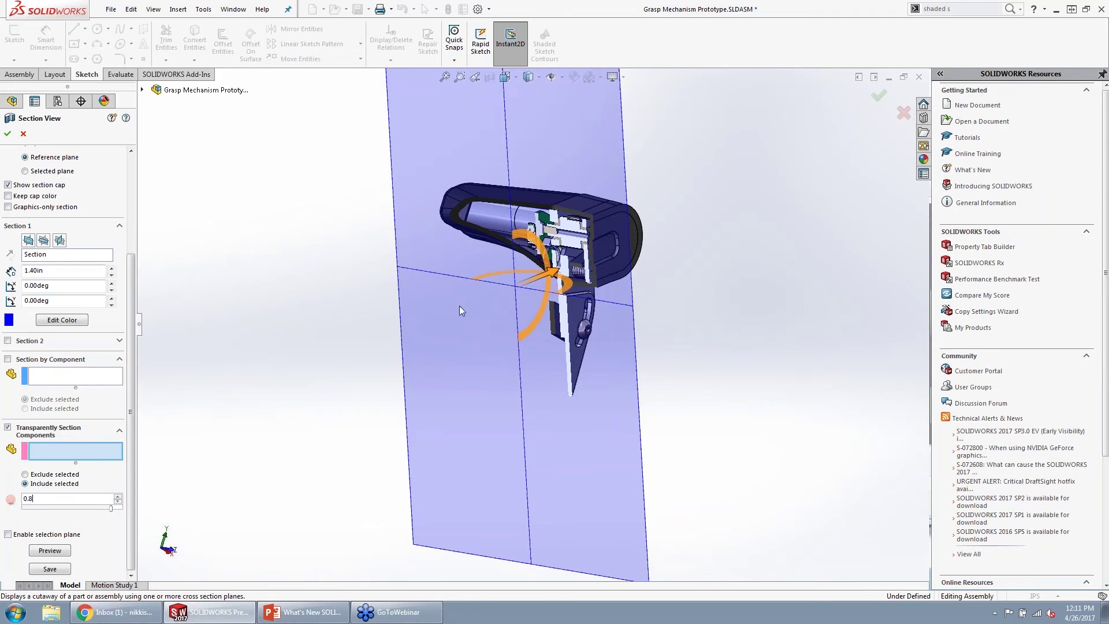
- Include the grasp transmission box, grasp motor cover and static thumb as transparently sectioned components and apply the section view
{"action": "left_click", "coordinate": [531, 197]}
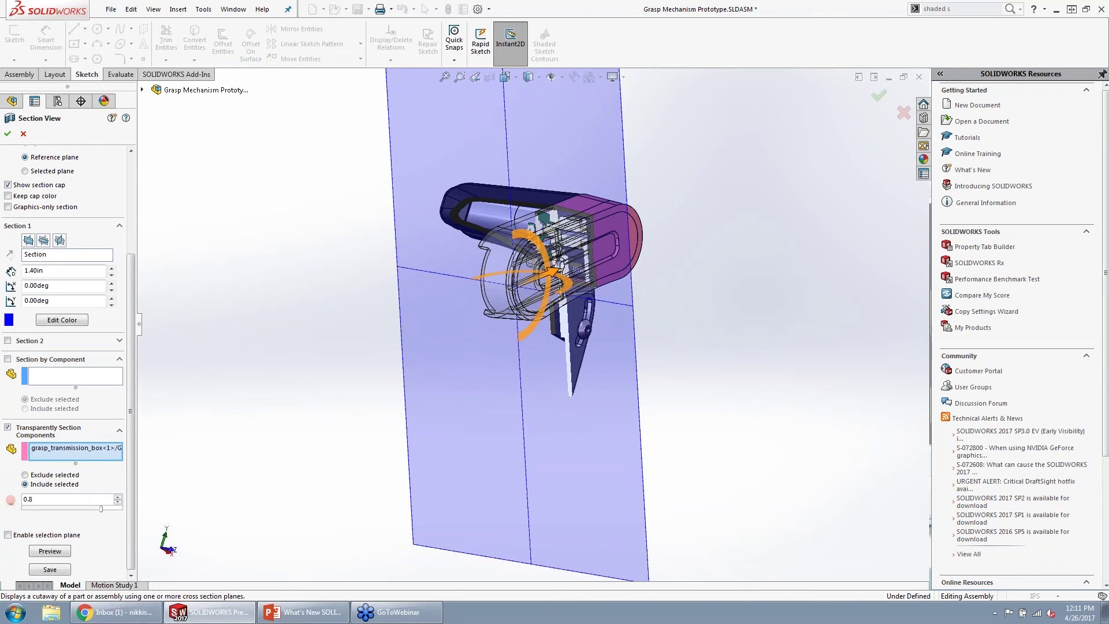
{"action": "left_click", "coordinate": [532, 197]}
{"action": "left_click", "coordinate": [581, 327]}
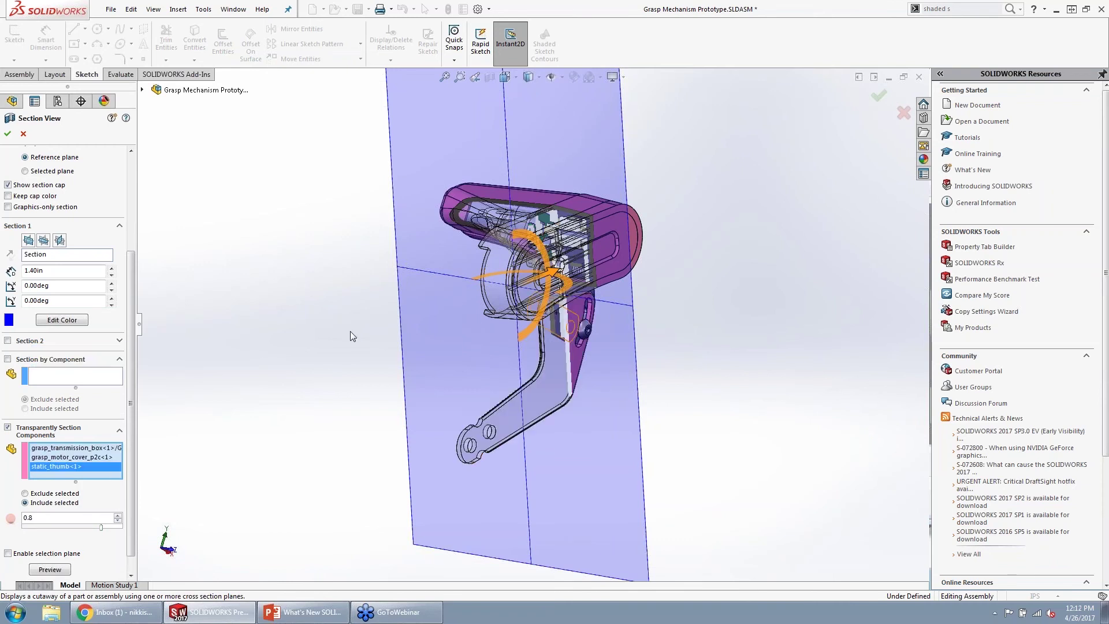
{"action": "middle_click_drag", "start_coordinate": [352, 336], "coordinate": [497, 341]}
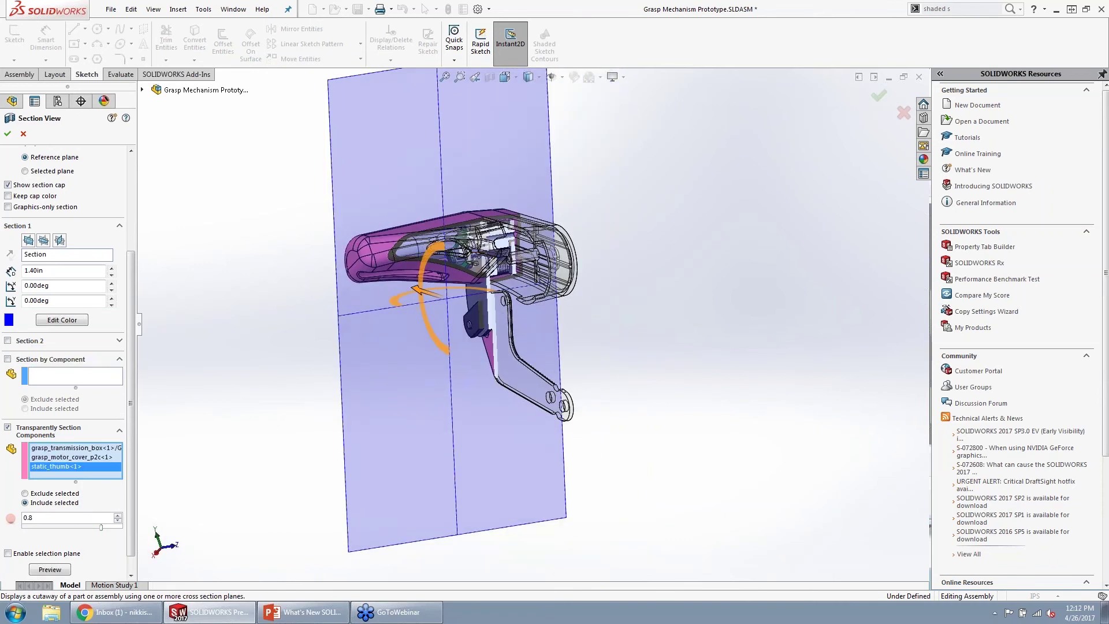
{"action": "left_click", "coordinate": [878, 96]}
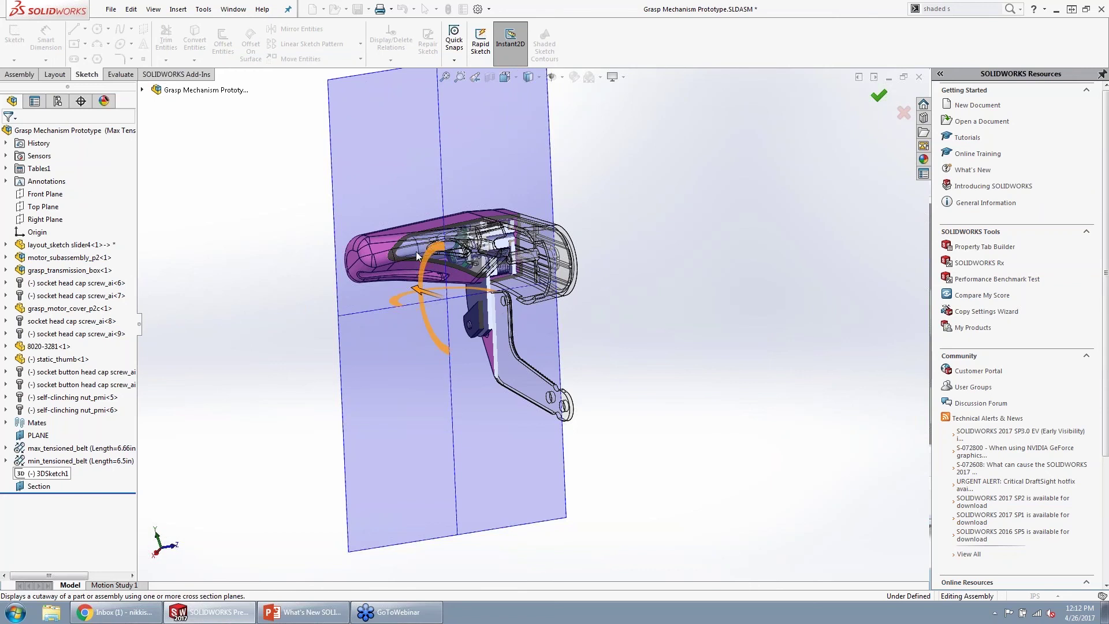
{"action": "scroll", "coordinate": [457, 260], "scroll_direction": "down", "scroll_amount": 5}
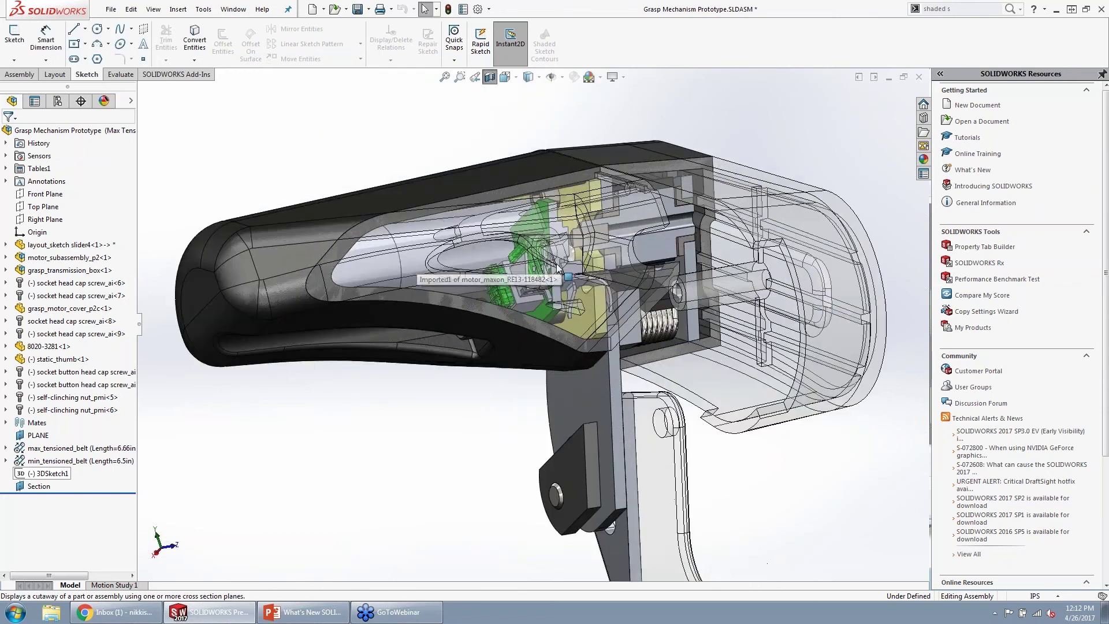
- Open the insert part inside the sectioned mechanism, beside the encoder pulley, in its own window
{"action": "scroll", "coordinate": [559, 268], "scroll_direction": "up", "scroll_amount": 4}
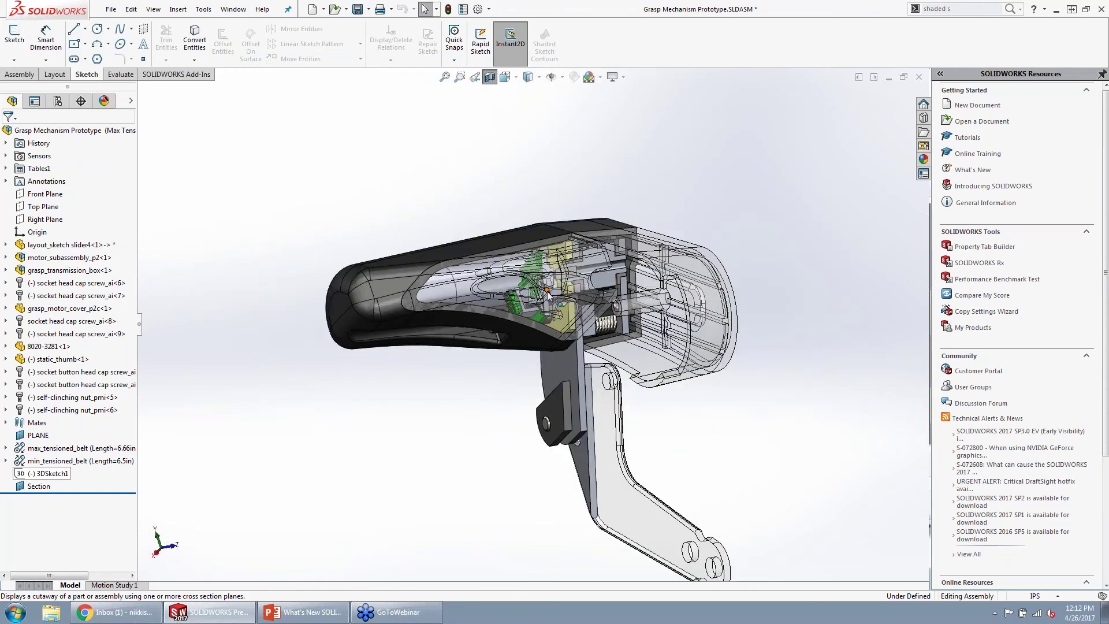
{"action": "scroll", "coordinate": [484, 348], "scroll_direction": "up", "scroll_amount": 2}
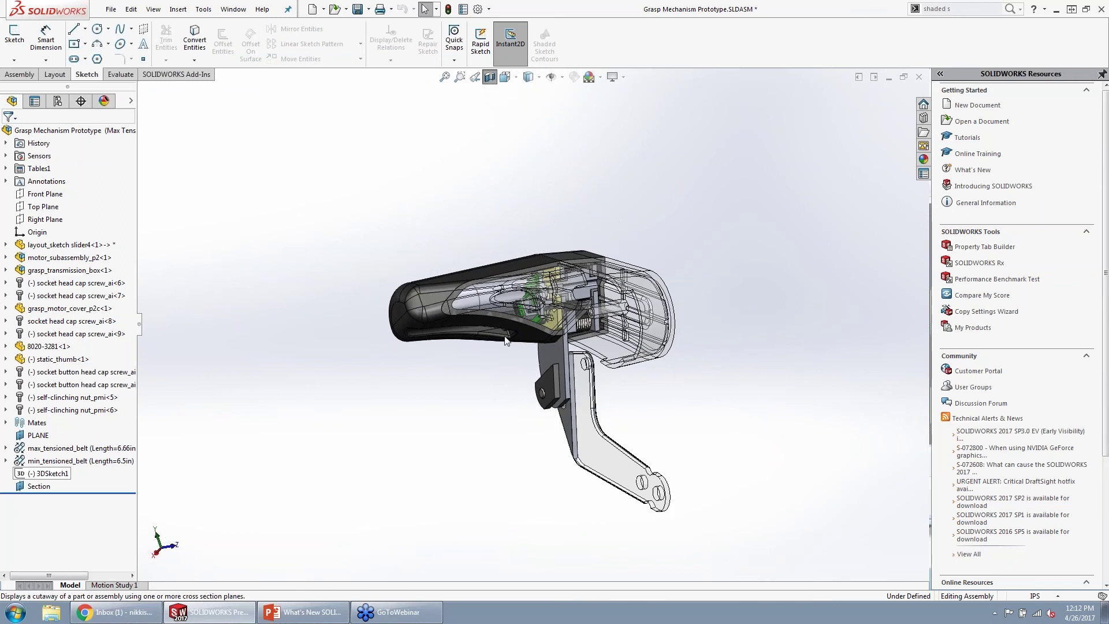
{"action": "scroll", "coordinate": [530, 330], "scroll_direction": "down", "scroll_amount": 2}
{"action": "scroll", "coordinate": [586, 287], "scroll_direction": "down", "scroll_amount": 3}
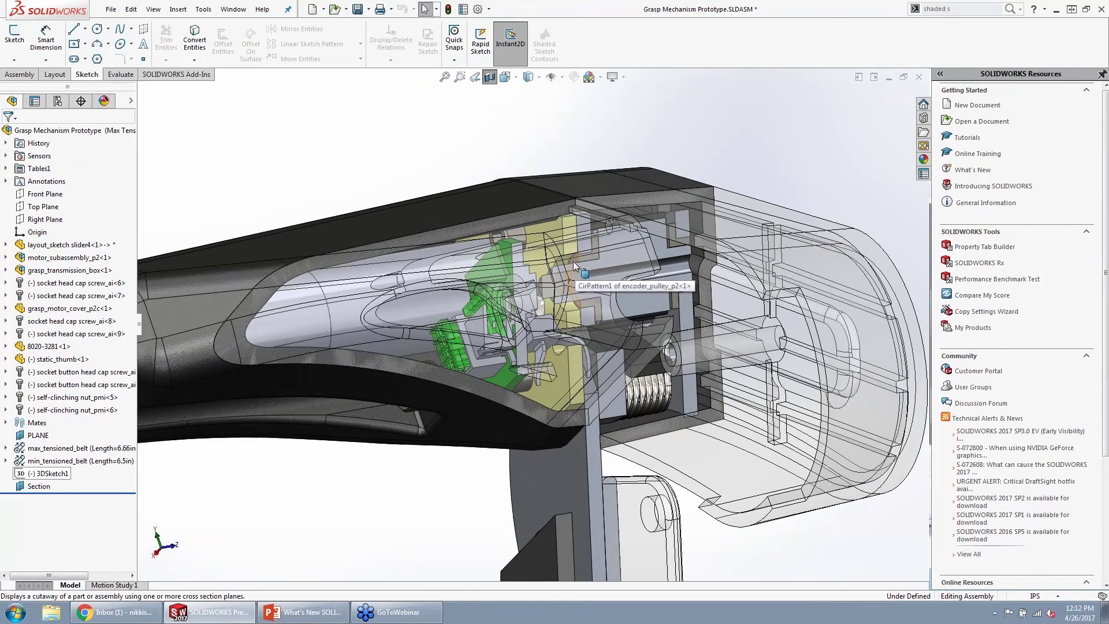
{"action": "scroll", "coordinate": [573, 260], "scroll_direction": "down", "scroll_amount": 2}
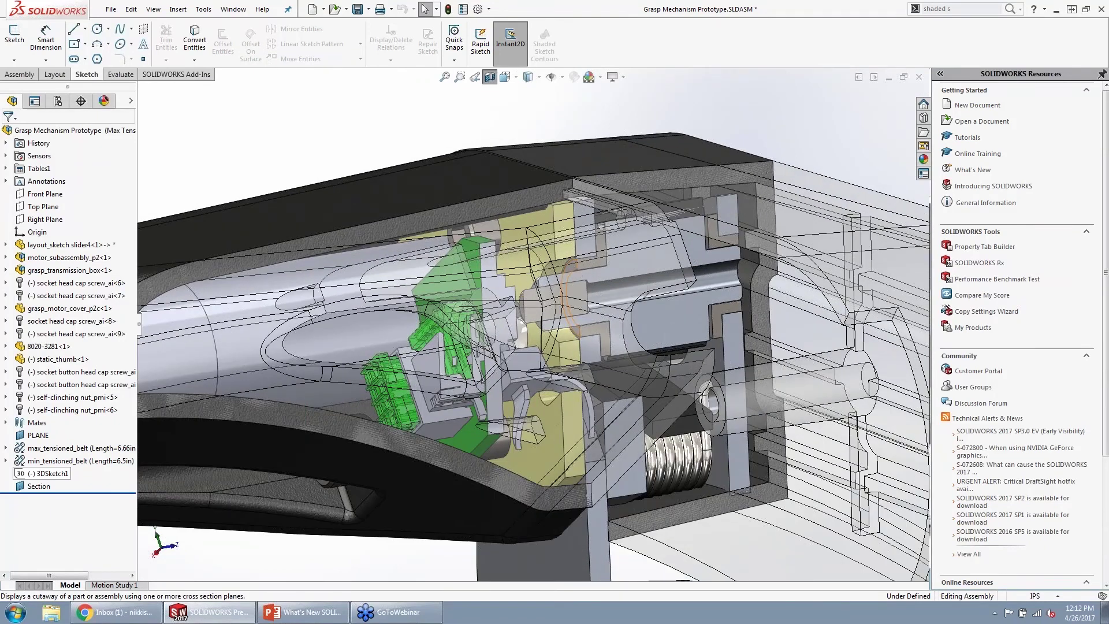
{"action": "left_click", "coordinate": [577, 282]}
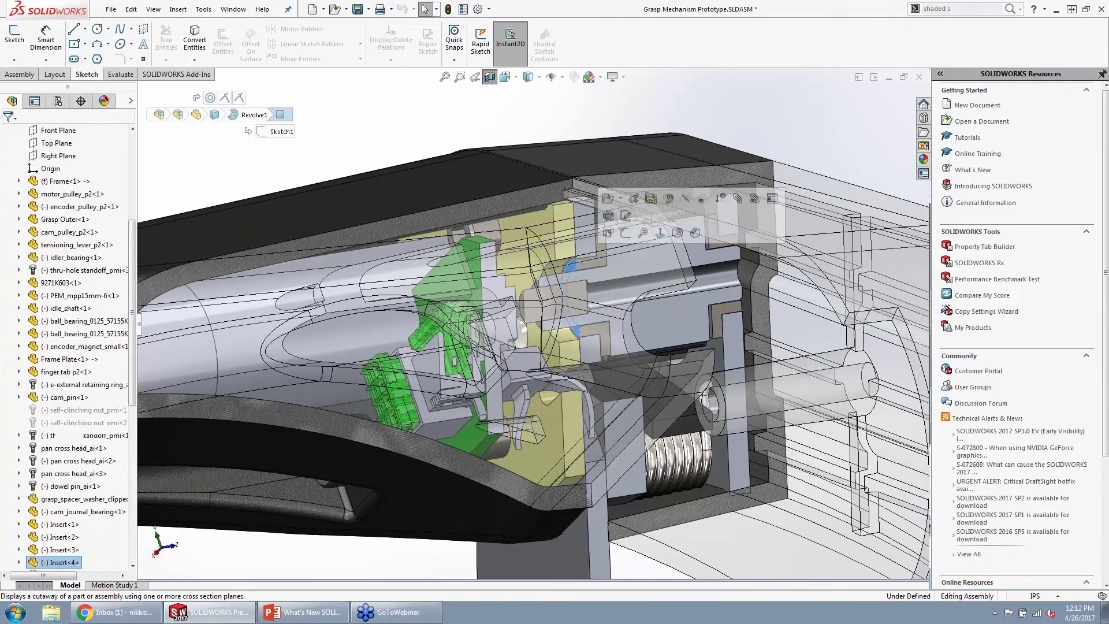
{"action": "left_click", "coordinate": [614, 205]}
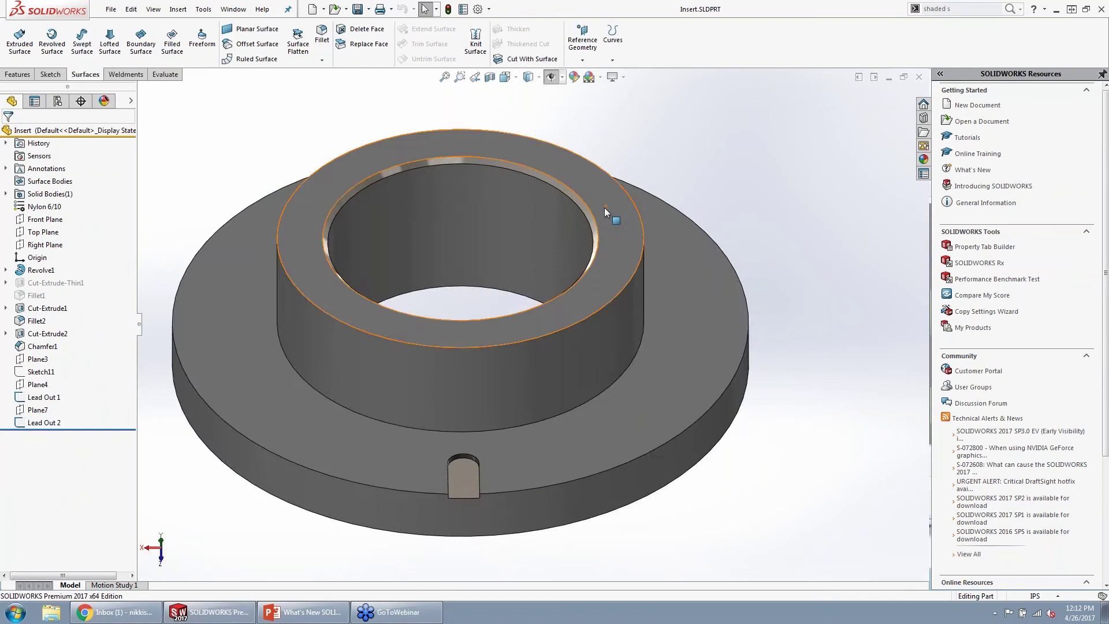
- Start a thread on the outer top edge of the insert's raised boss, offset 0.500 mm from the edge in the reversed direction
{"action": "scroll", "coordinate": [453, 335], "scroll_direction": "up", "scroll_amount": 3}
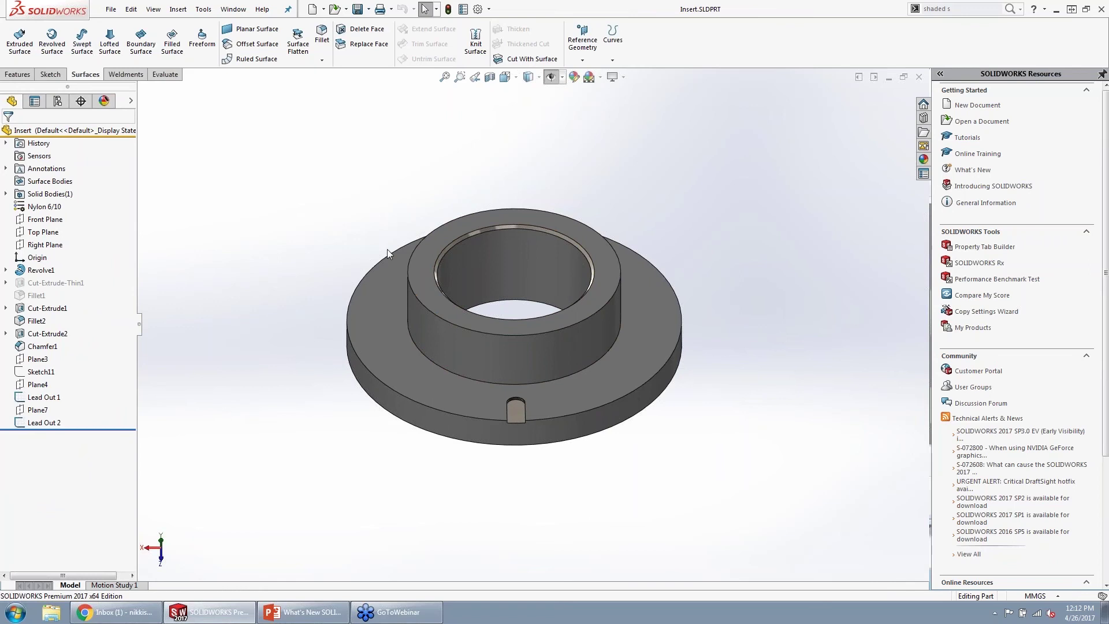
{"action": "right_click_drag", "start_coordinate": [426, 168], "coordinate": [454, 181]}
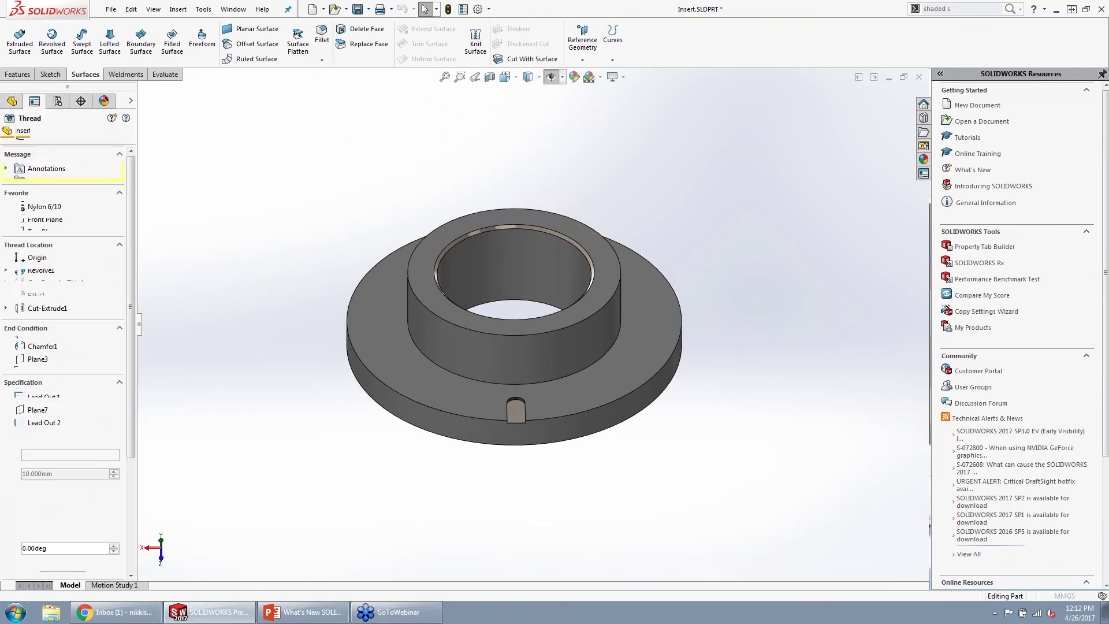
{"action": "left_click", "coordinate": [427, 307]}
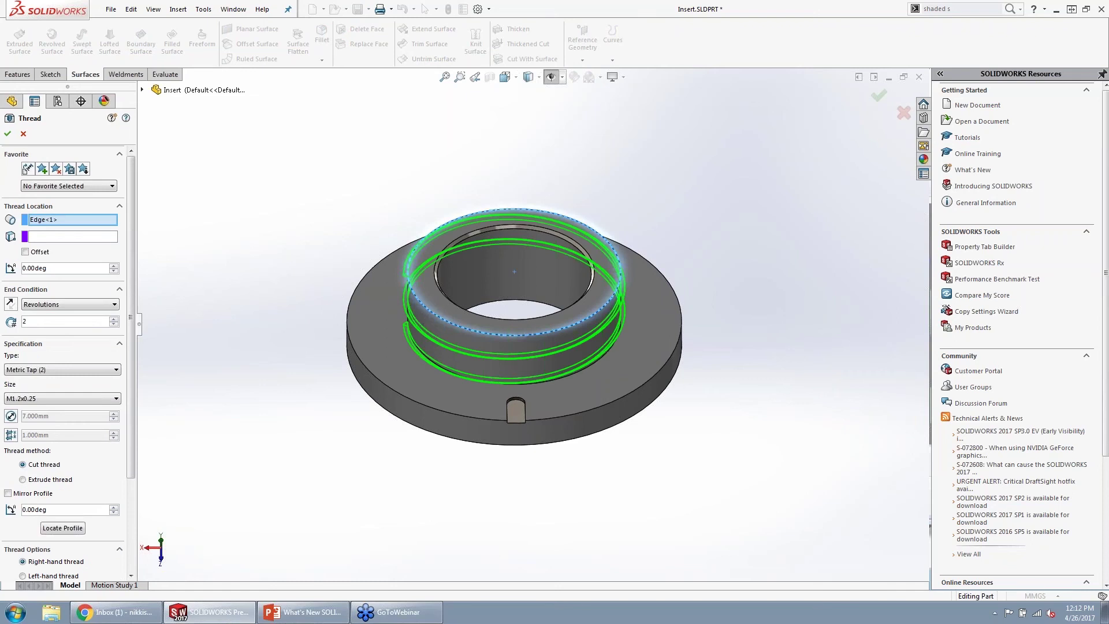
{"action": "left_click", "coordinate": [26, 252]}
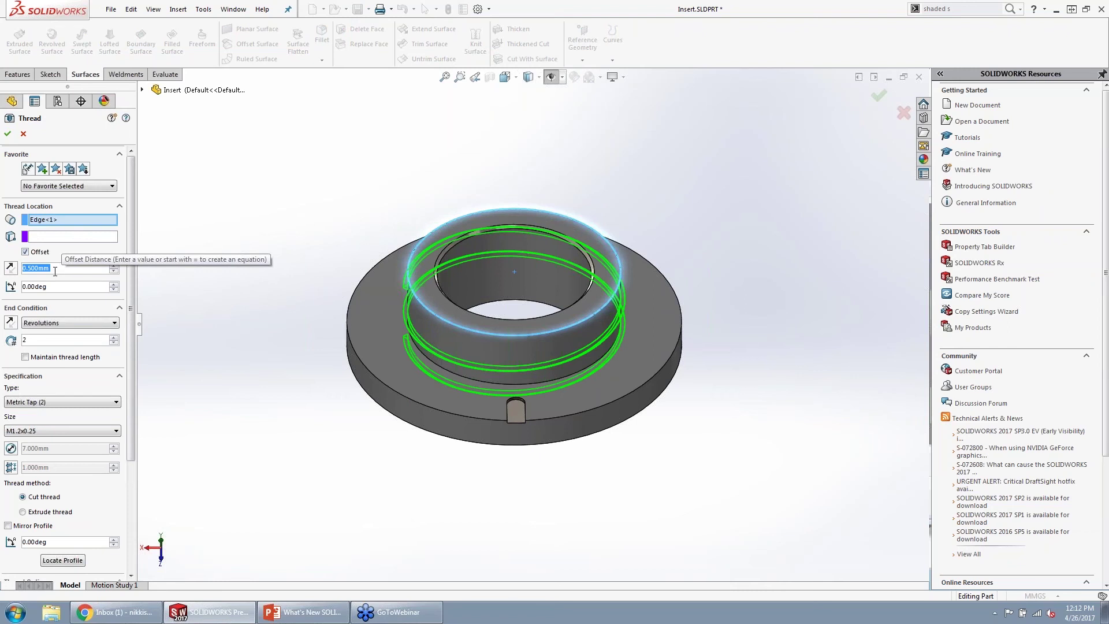
{"action": "left_click", "coordinate": [10, 267]}
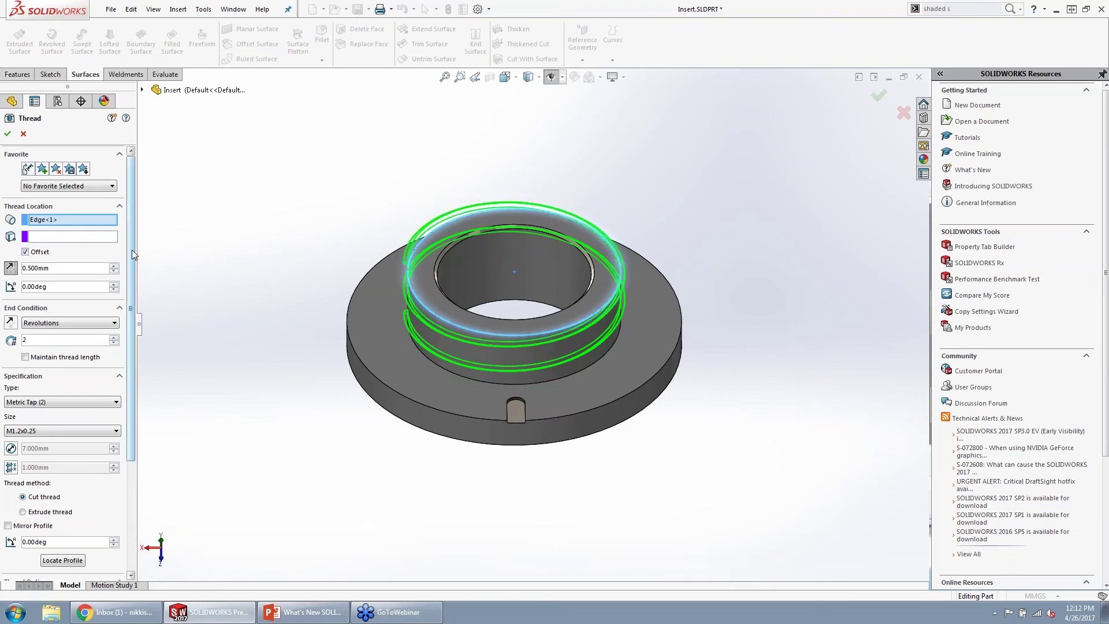
- Trim the thread with its start face, make it a multiple-start thread with 2 starts and create it
{"action": "left_click_drag", "start_coordinate": [132, 255], "coordinate": [131, 366]}
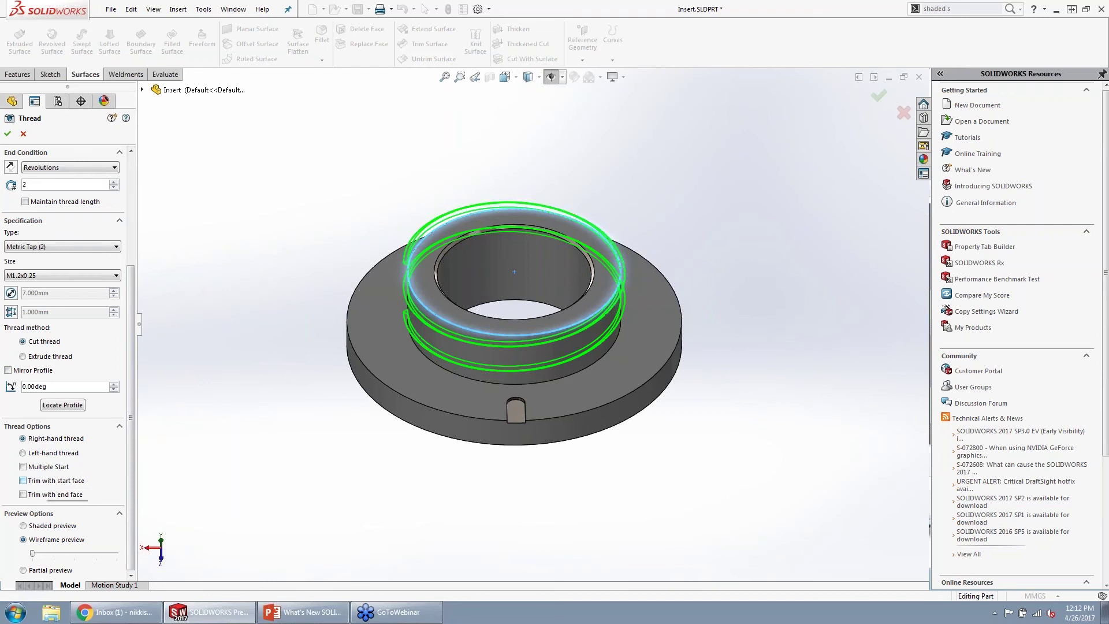
{"action": "mouse_move", "coordinate": [271, 391]}
{"action": "middle_mouse_down"}
{"action": "mouse_move", "coordinate": [268, 359]}
{"action": "mouse_move", "coordinate": [250, 390]}
{"action": "middle_mouse_up"}
{"action": "left_click", "coordinate": [37, 469]}
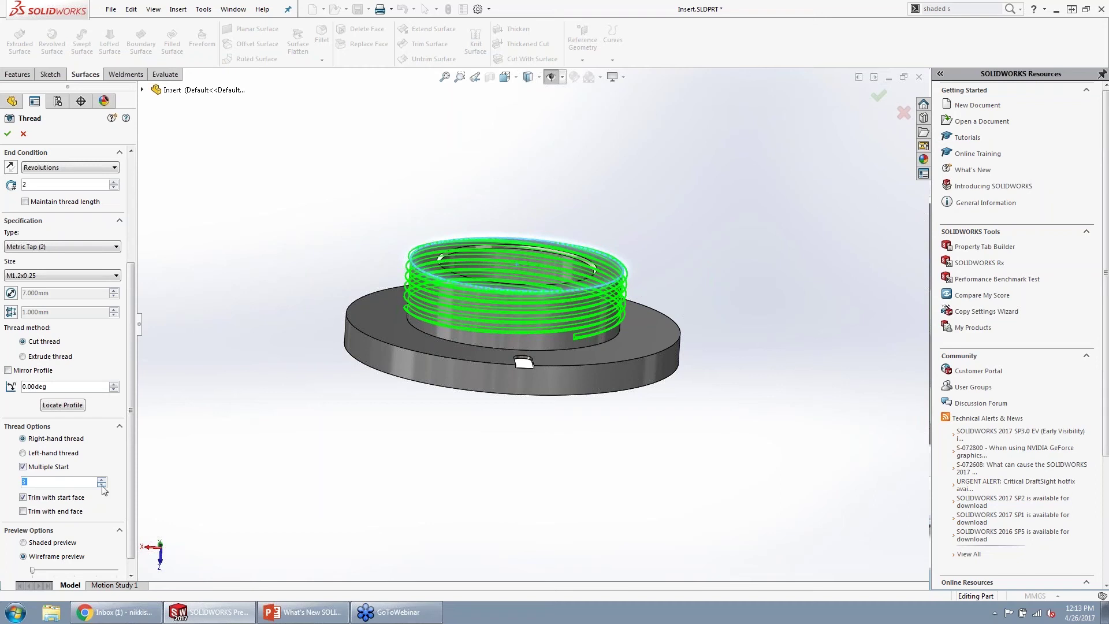
{"action": "left_click", "coordinate": [102, 485]}
{"action": "left_click", "coordinate": [102, 486]}
{"action": "middle_click_drag", "start_coordinate": [275, 430], "coordinate": [260, 429]}
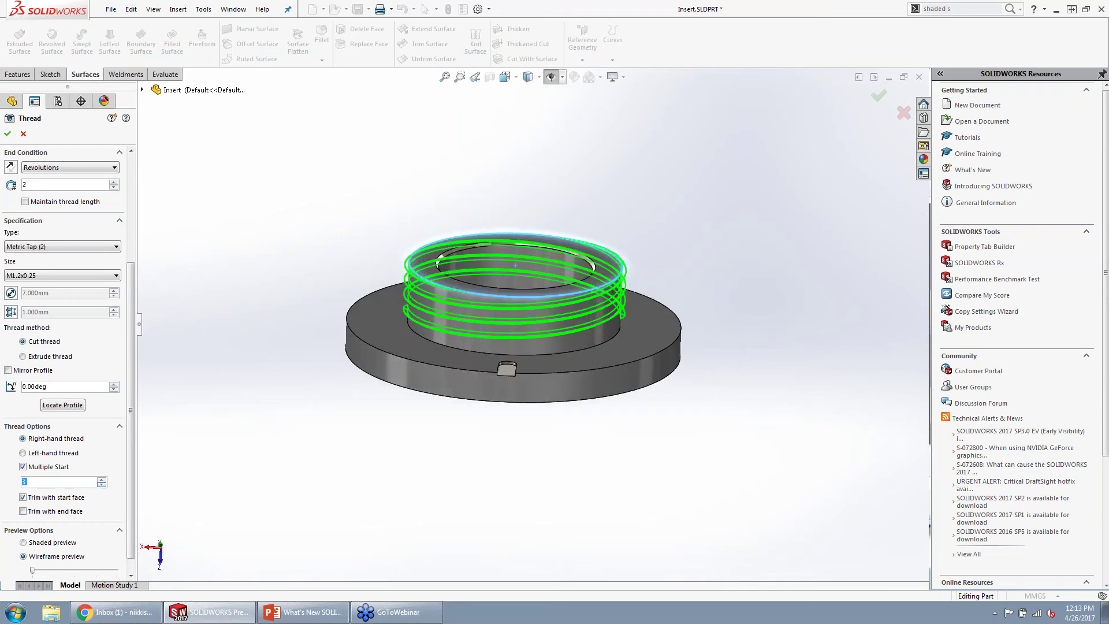
{"action": "type", "text": "2"}
{"action": "left_click", "coordinate": [7, 134]}
- Examine the finished thread around the boss and turn the display of hidden items back on to show the lead-out sketches
{"action": "middle_click_drag", "start_coordinate": [232, 253], "coordinate": [233, 223]}
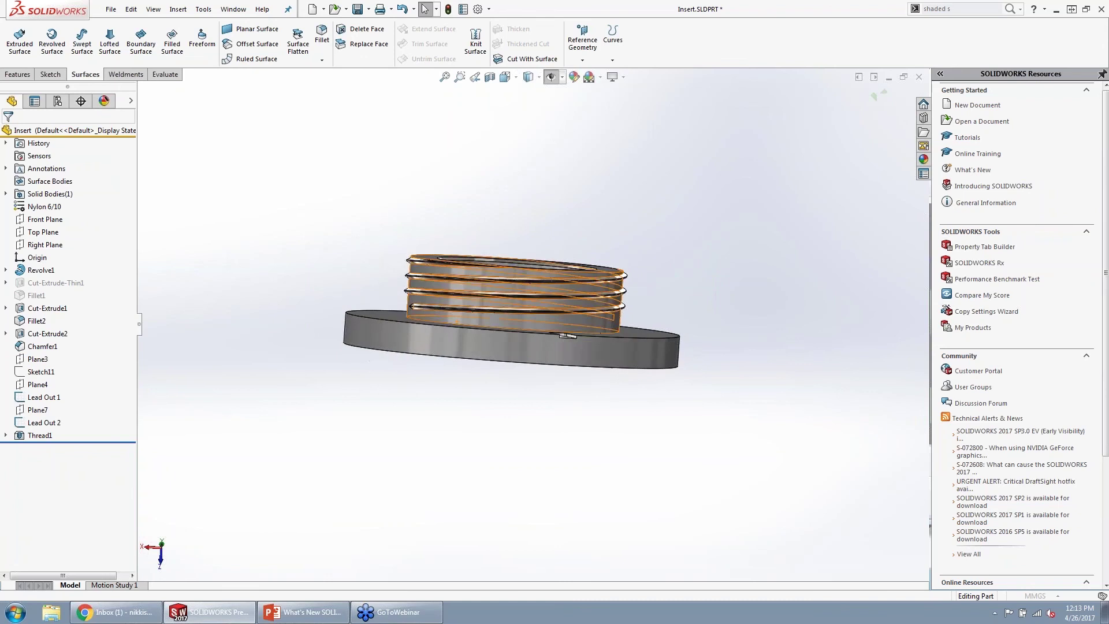
{"action": "scroll", "coordinate": [443, 258], "scroll_direction": "down", "scroll_amount": 5}
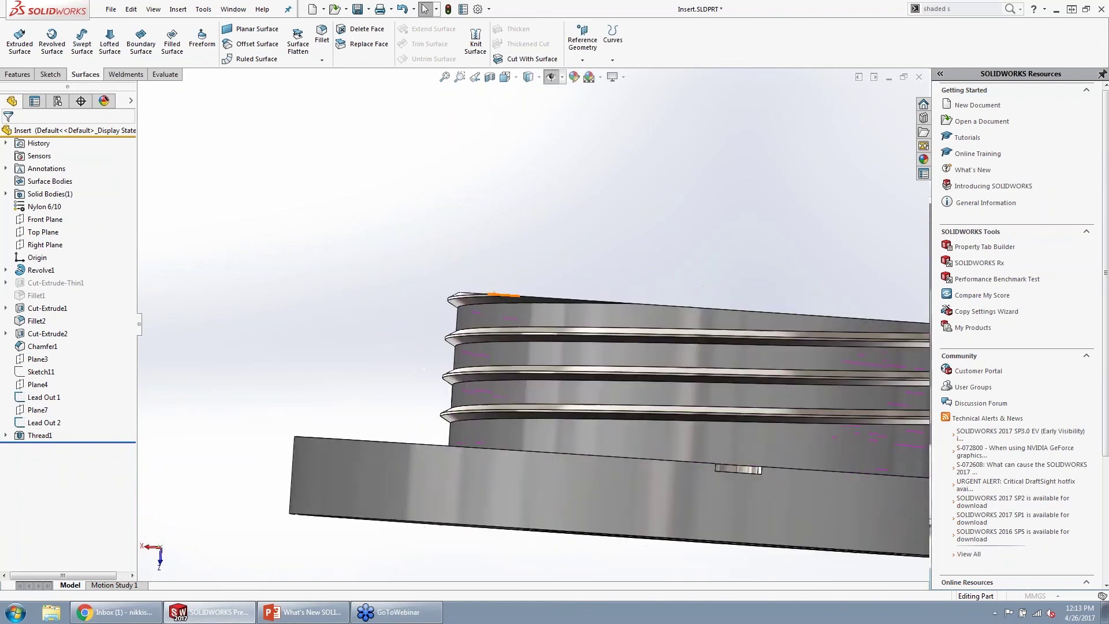
{"action": "scroll", "coordinate": [581, 318], "scroll_direction": "up", "scroll_amount": 8}
{"action": "middle_click_drag", "start_coordinate": [581, 318], "coordinate": [613, 364]}
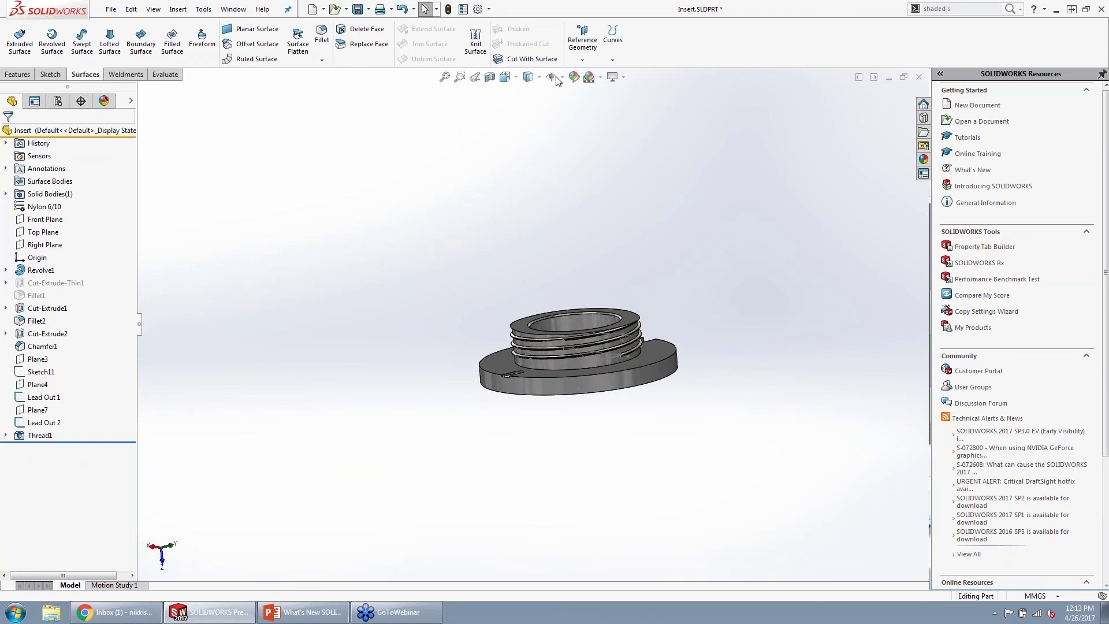
{"action": "scroll", "coordinate": [613, 350], "scroll_direction": "down", "scroll_amount": 6}
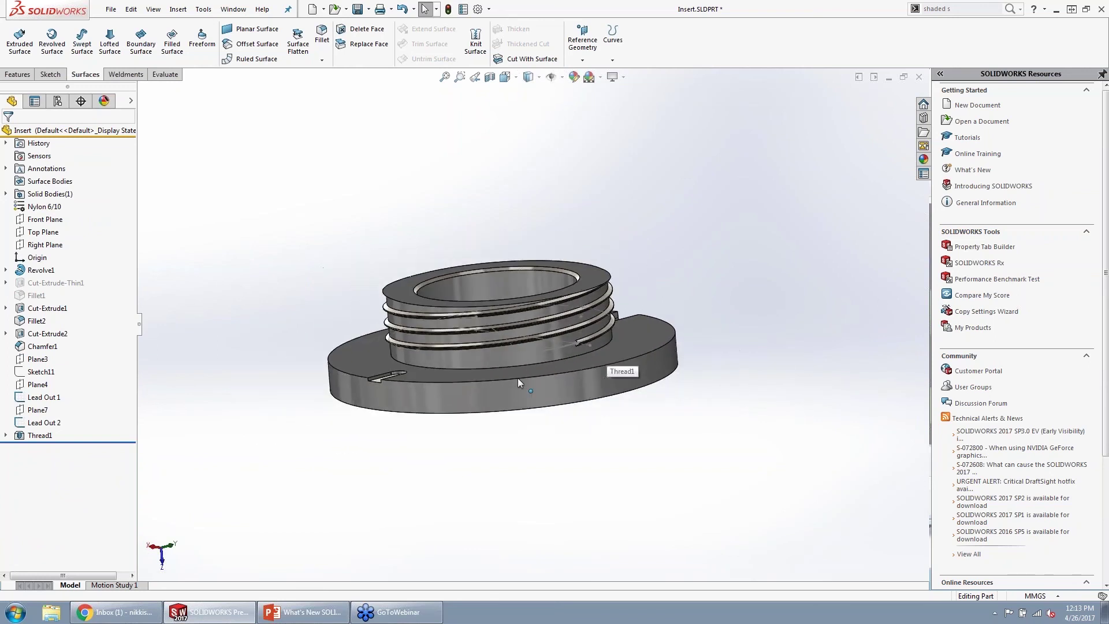
{"action": "scroll", "coordinate": [475, 350], "scroll_direction": "down", "scroll_amount": 2}
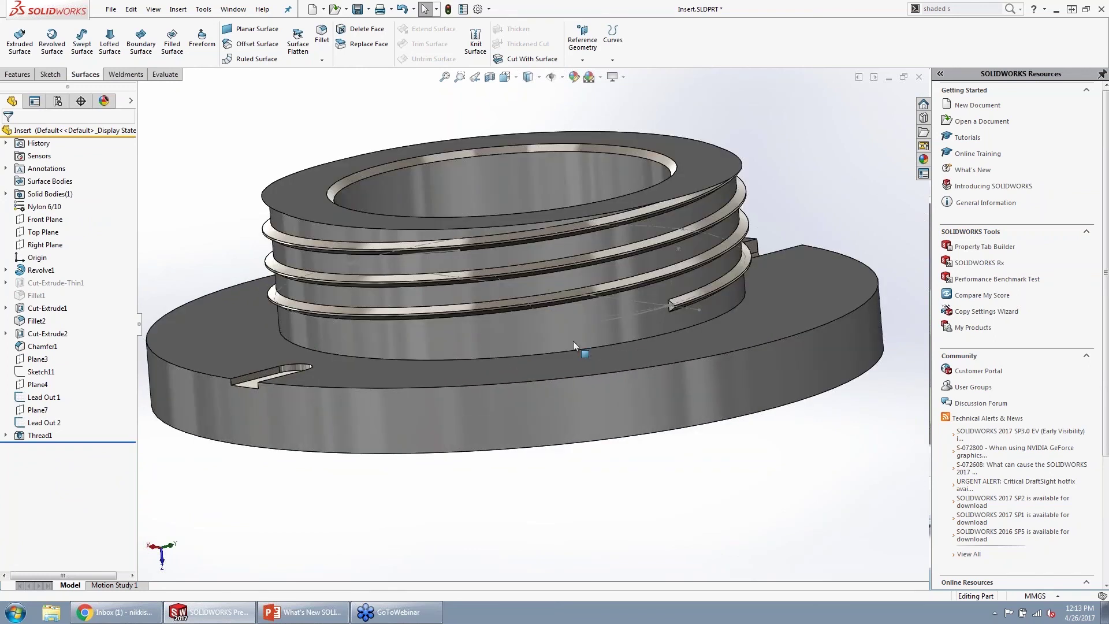
- Sweep the end face of the first thread along the Lead Out 2 sketch
{"action": "scroll", "coordinate": [657, 314], "scroll_direction": "down", "scroll_amount": 4}
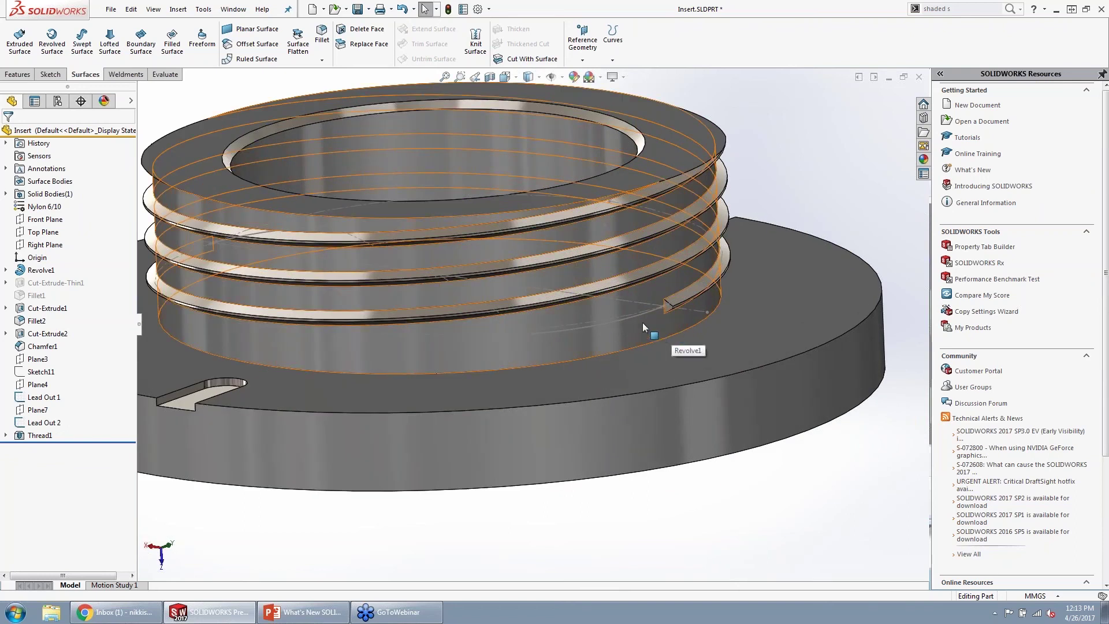
{"action": "scroll", "coordinate": [643, 323], "scroll_direction": "down", "scroll_amount": 3}
{"action": "scroll", "coordinate": [641, 312], "scroll_direction": "down", "scroll_amount": 3}
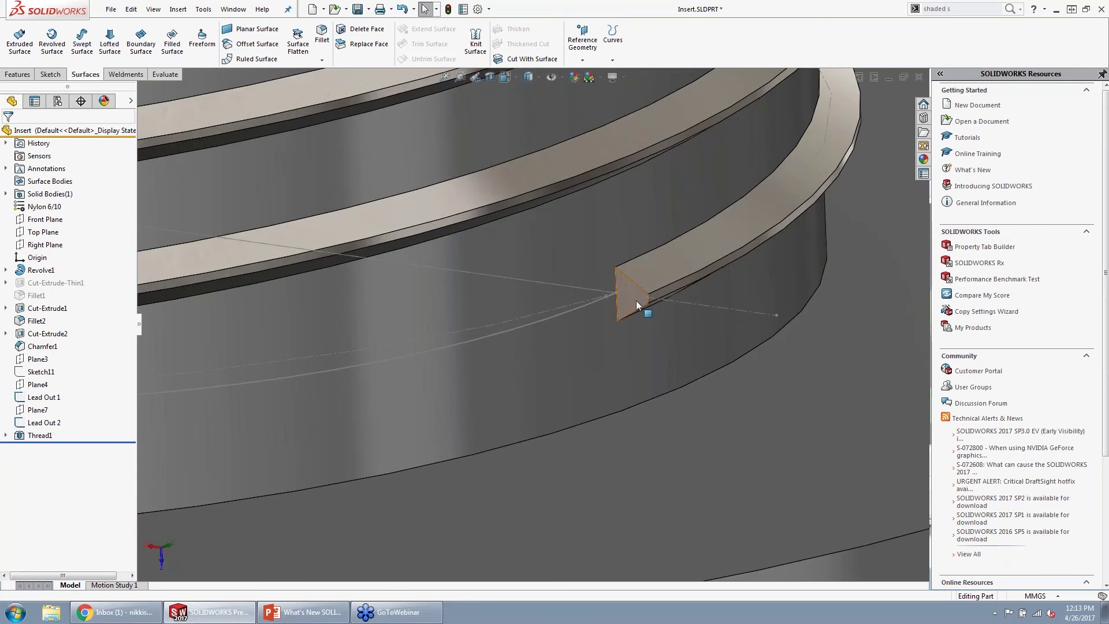
{"action": "left_click", "coordinate": [638, 305]}
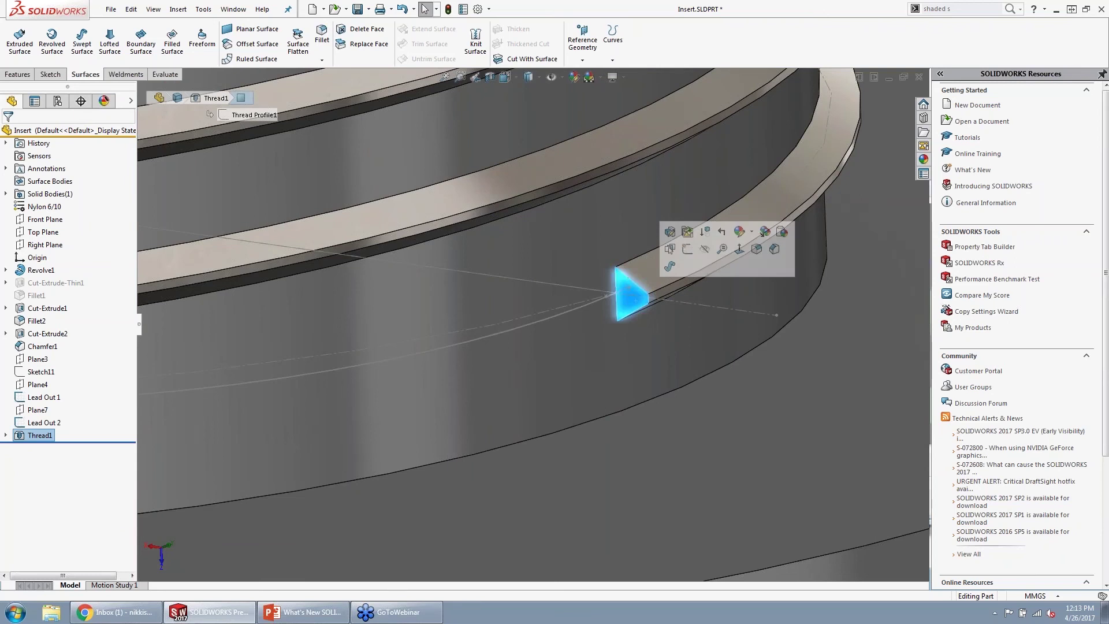
{"action": "left_click", "coordinate": [670, 267]}
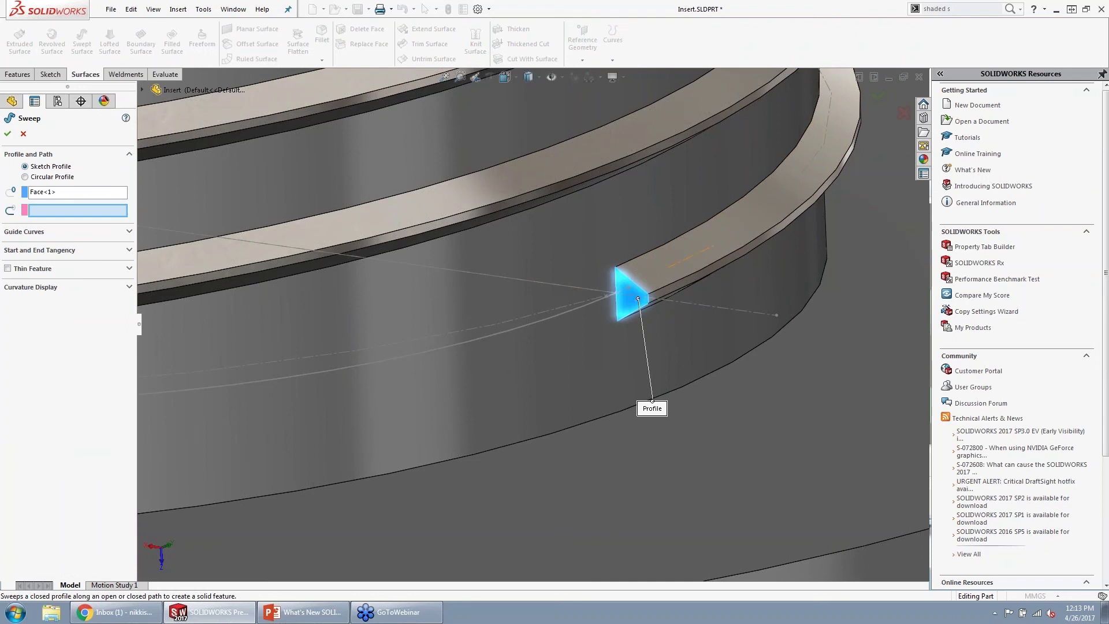
{"action": "left_click", "coordinate": [512, 334]}
{"action": "scroll", "coordinate": [482, 380], "scroll_direction": "up", "scroll_amount": 5}
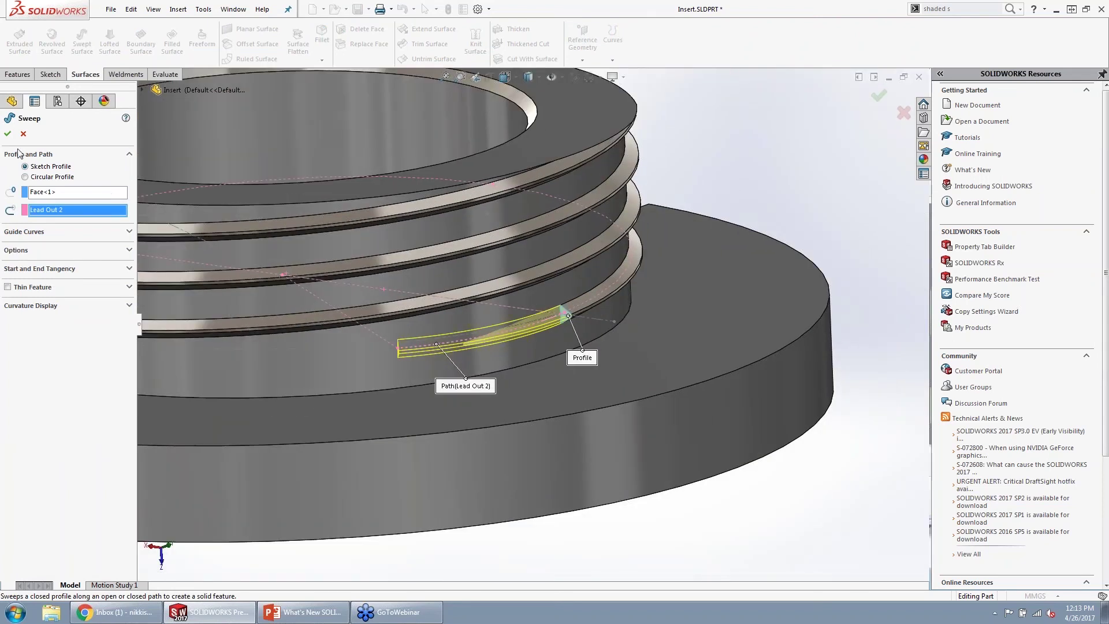
{"action": "left_click", "coordinate": [8, 134]}
- Sweep the end face of the second thread start, on the other side of the boss, along the Lead Out 1 sketch
{"action": "scroll", "coordinate": [255, 342], "scroll_direction": "up", "scroll_amount": 3}
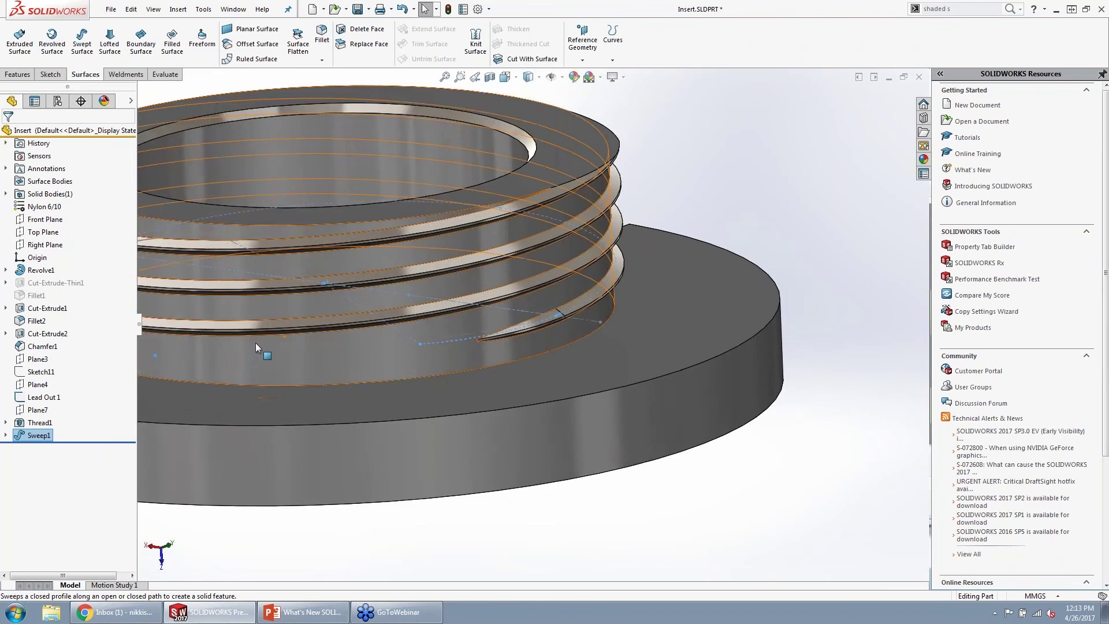
{"action": "left_click", "coordinate": [567, 438]}
{"action": "middle_click_drag", "start_coordinate": [566, 438], "coordinate": [500, 347]}
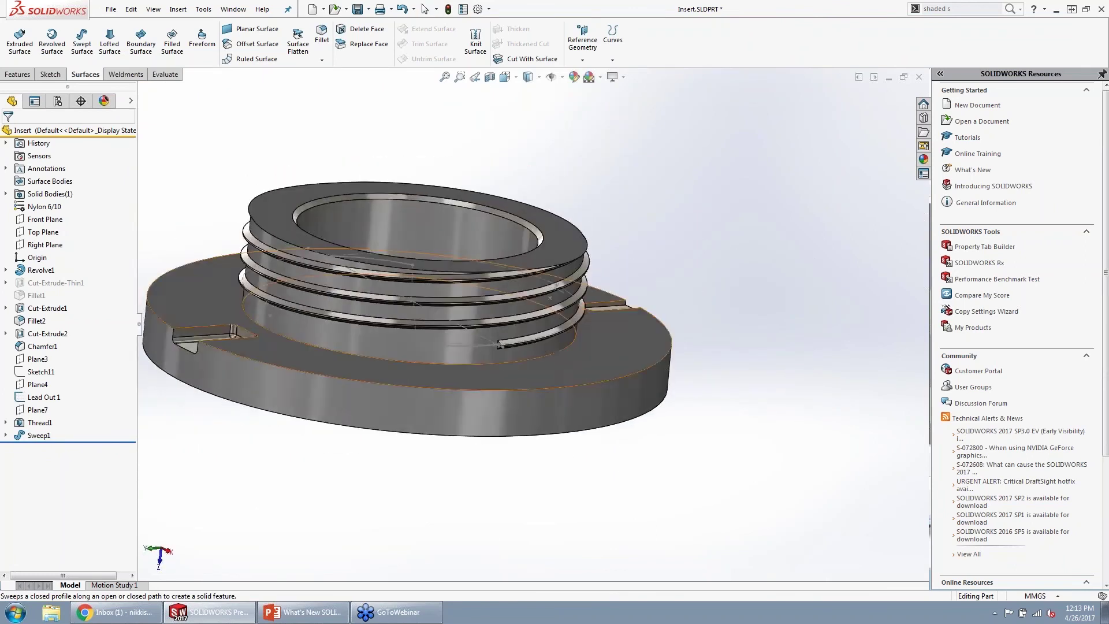
{"action": "scroll", "coordinate": [498, 342], "scroll_direction": "down", "scroll_amount": 5}
{"action": "scroll", "coordinate": [497, 342], "scroll_direction": "down", "scroll_amount": 2}
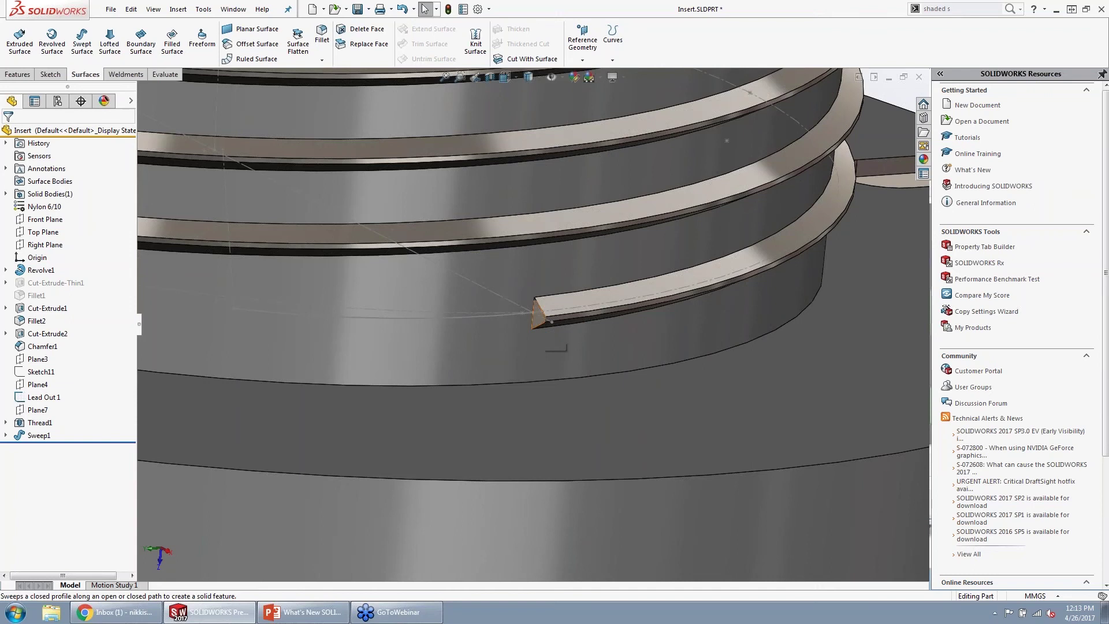
{"action": "scroll", "coordinate": [540, 316], "scroll_direction": "up", "scroll_amount": 1}
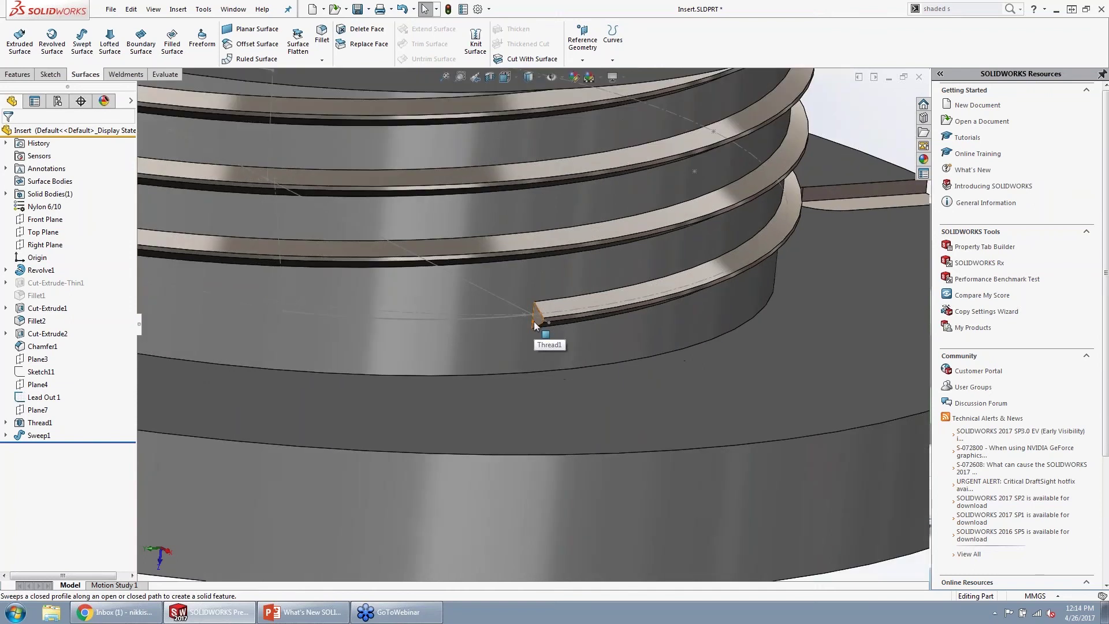
{"action": "left_click", "coordinate": [538, 315]}
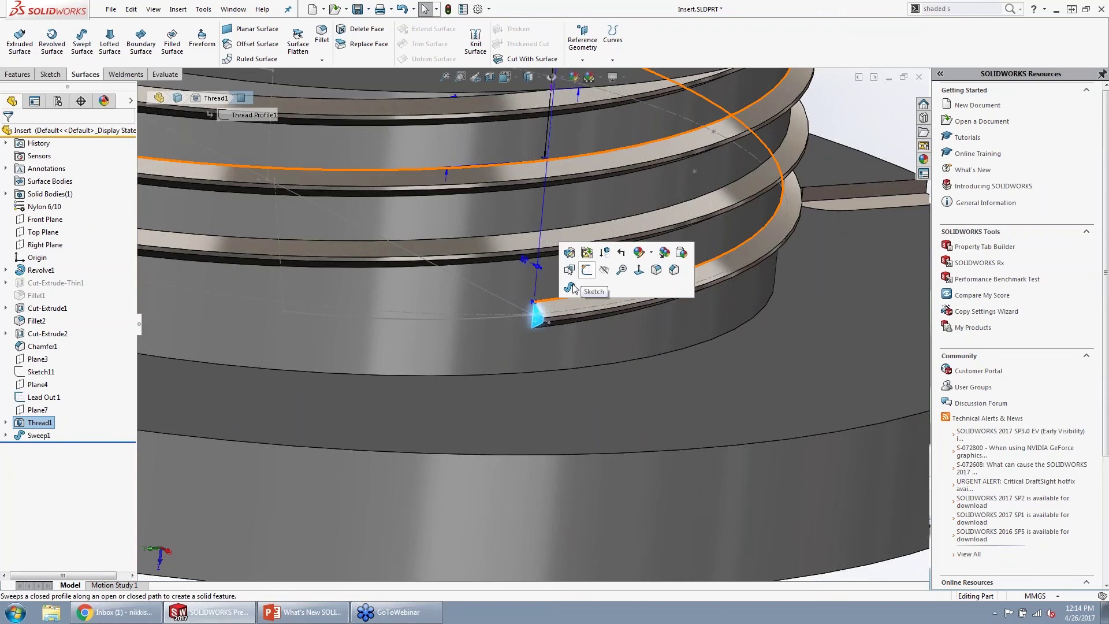
{"action": "left_click", "coordinate": [571, 288]}
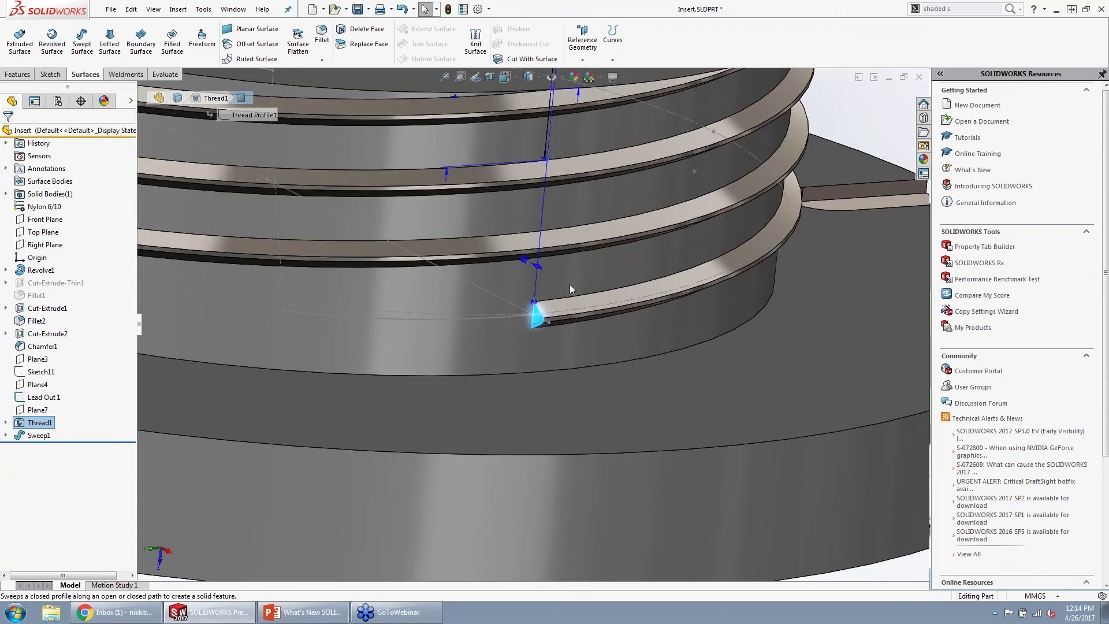
{"action": "left_click", "coordinate": [430, 320]}
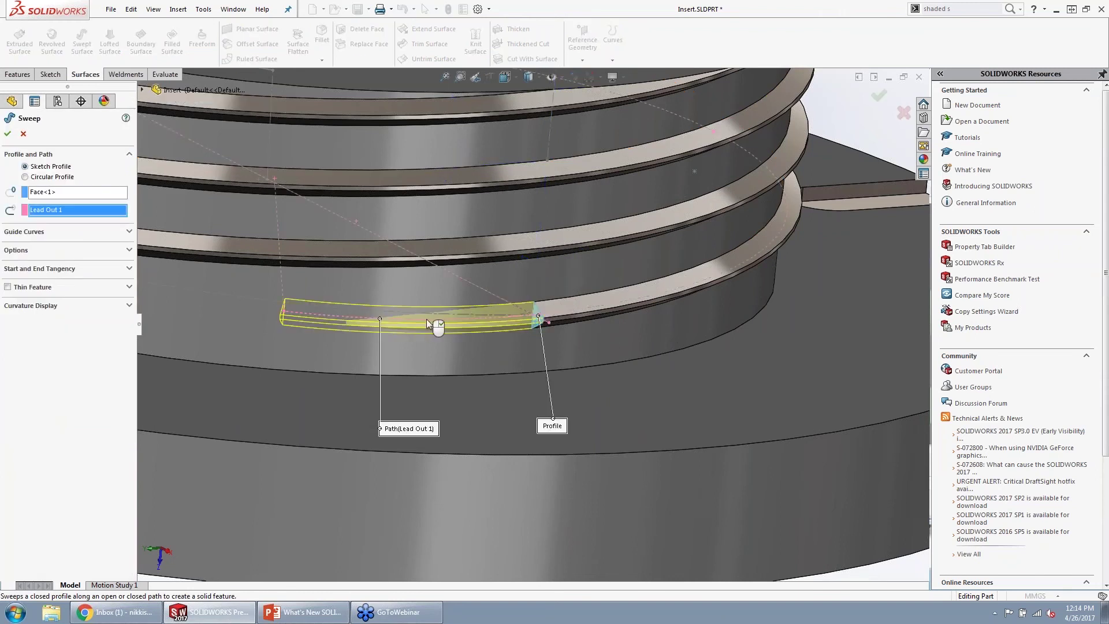
{"action": "left_click", "coordinate": [7, 134]}
- Set up a circular pattern of the round-ended slot cut around the flange's outer face, with 8 equally spaced instances over 160 degrees
{"action": "key", "text": "ctrl+7"}
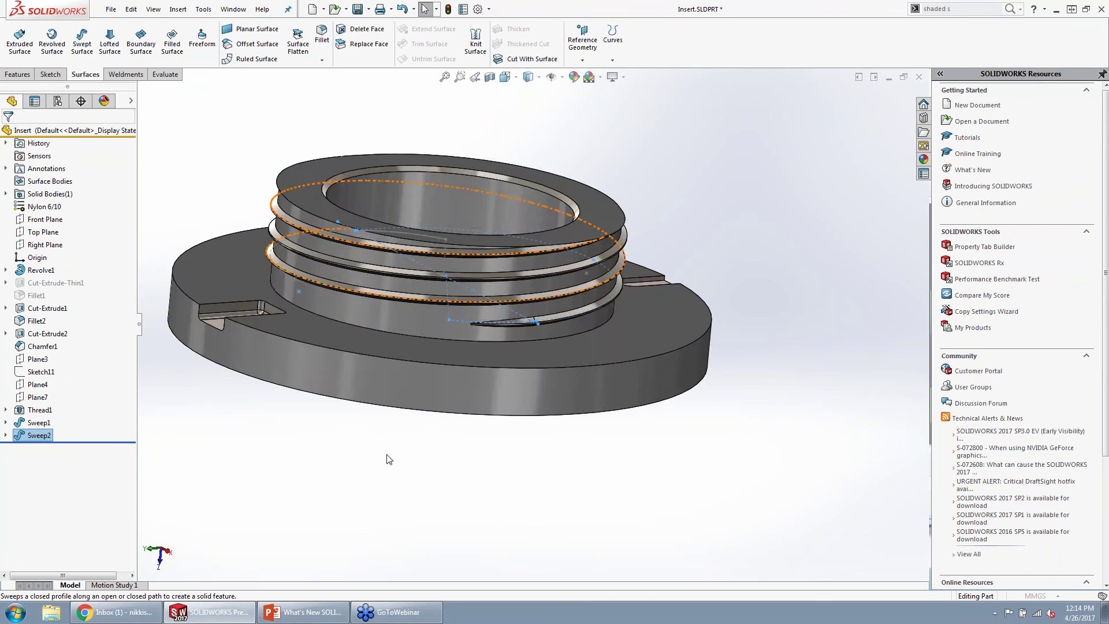
{"action": "key", "text": "f"}
{"action": "middle_click_drag", "start_coordinate": [455, 399], "coordinate": [383, 411]}
{"action": "scroll", "coordinate": [606, 373], "scroll_direction": "down", "scroll_amount": 5}
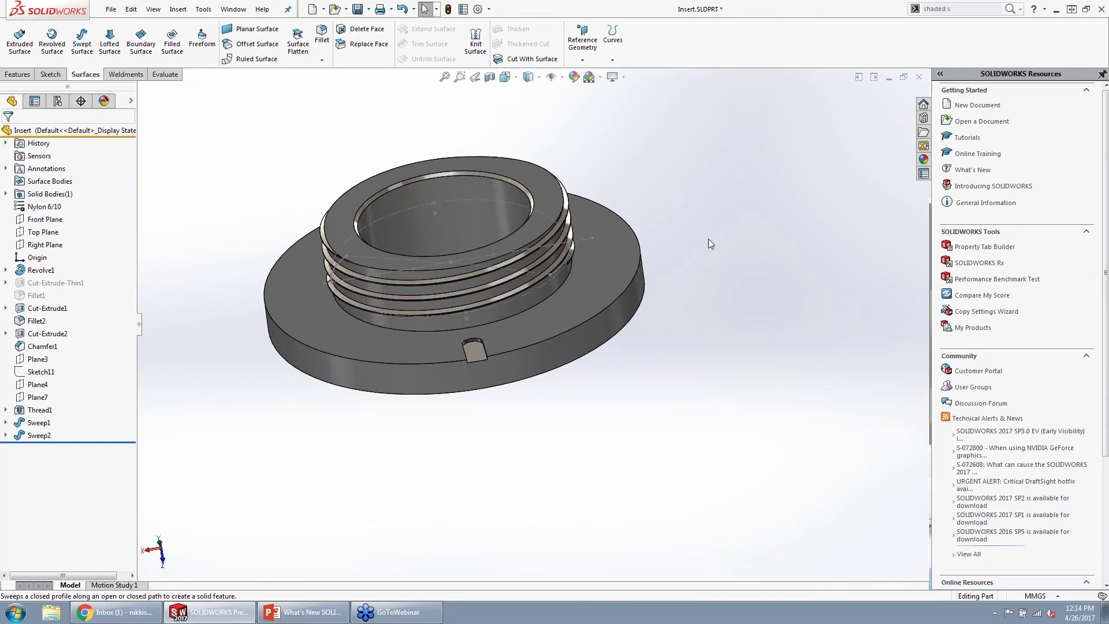
{"action": "right_click_drag", "start_coordinate": [709, 238], "coordinate": [732, 270]}
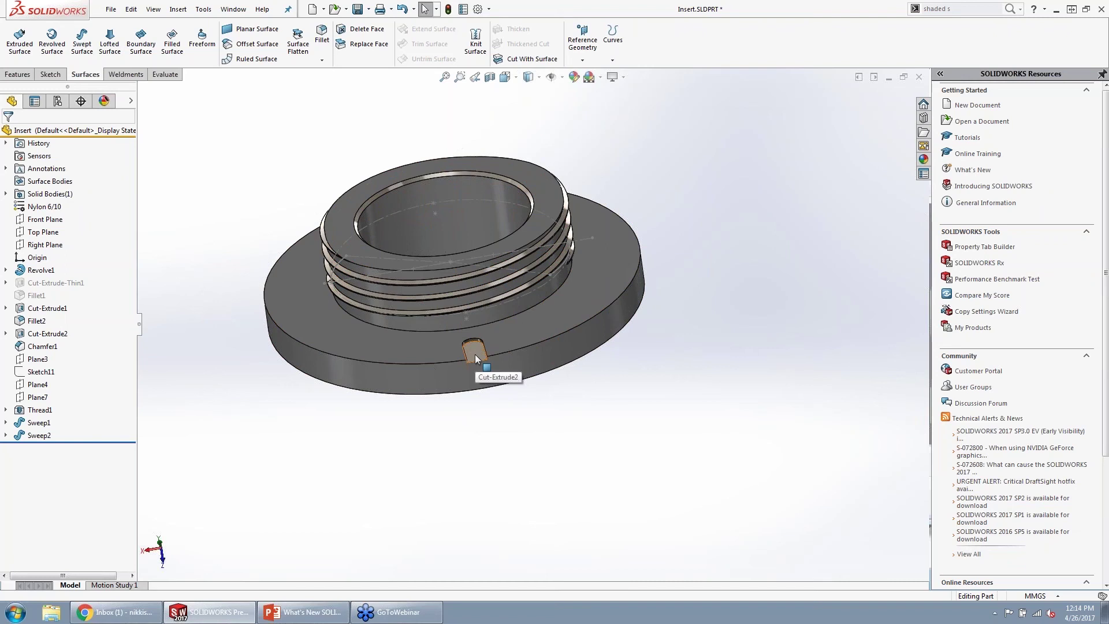
{"action": "right_click_drag", "start_coordinate": [670, 357], "coordinate": [595, 369]}
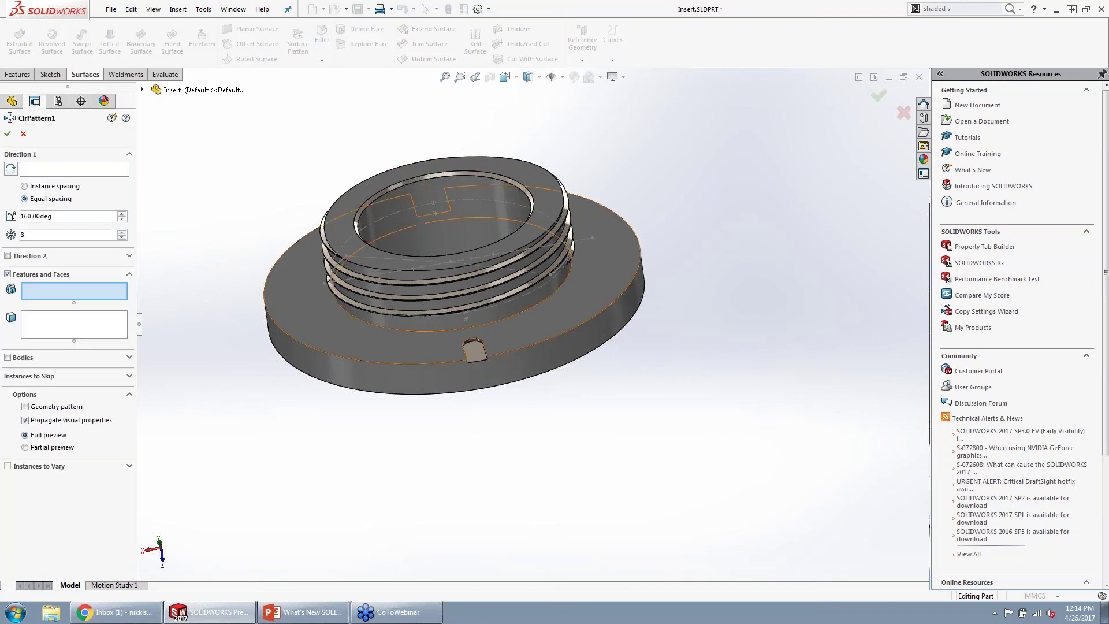
{"action": "left_click", "coordinate": [476, 349]}
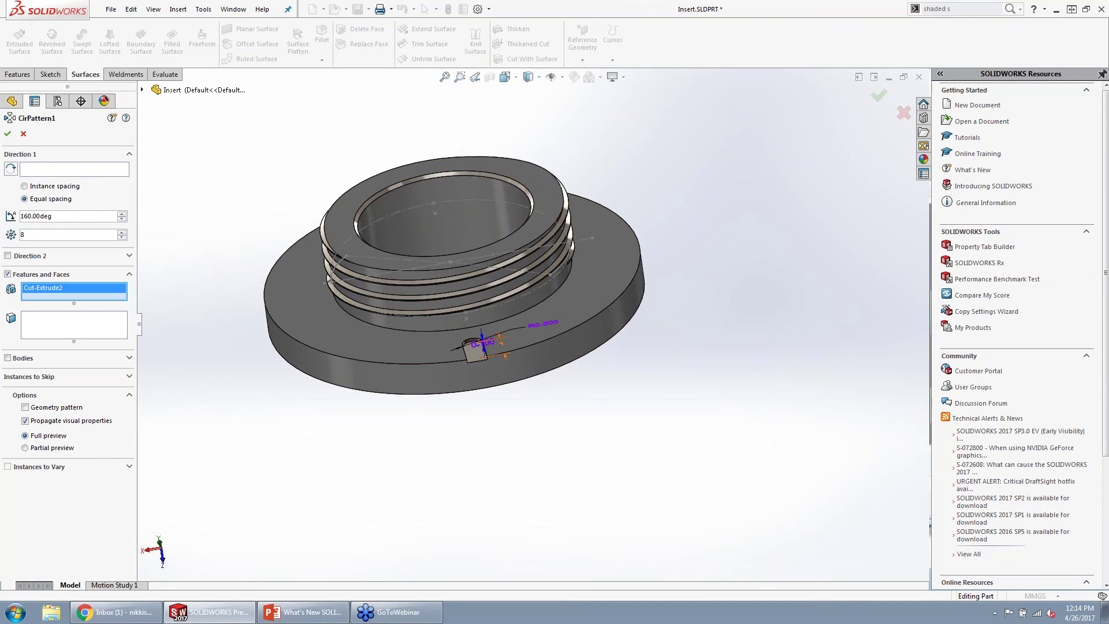
{"action": "middle_click_drag", "start_coordinate": [422, 320], "coordinate": [476, 396]}
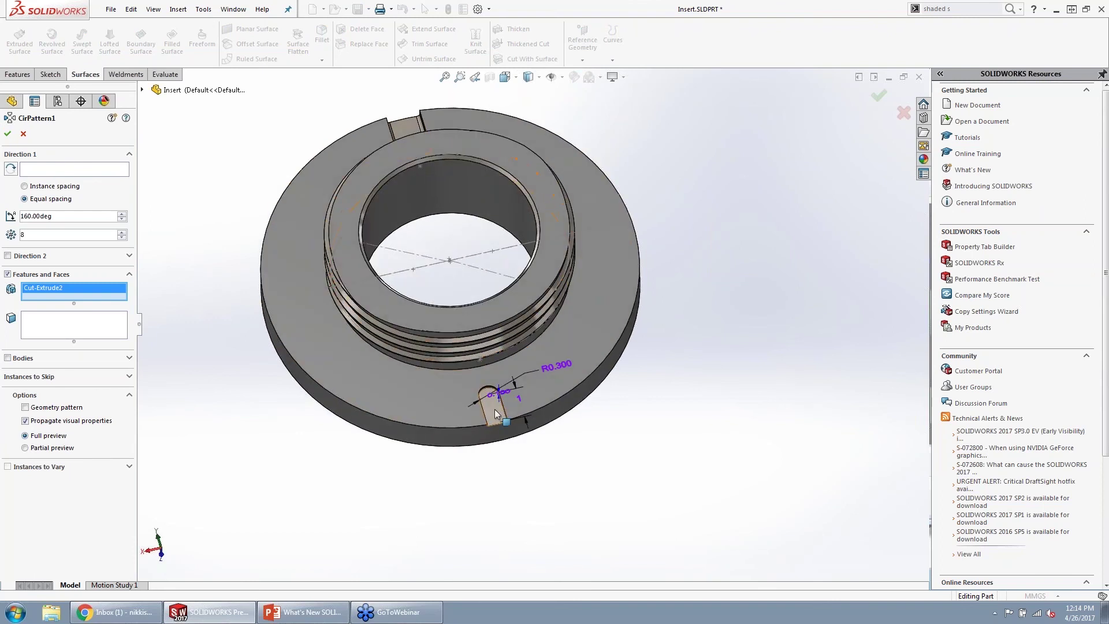
{"action": "left_click", "coordinate": [81, 170]}
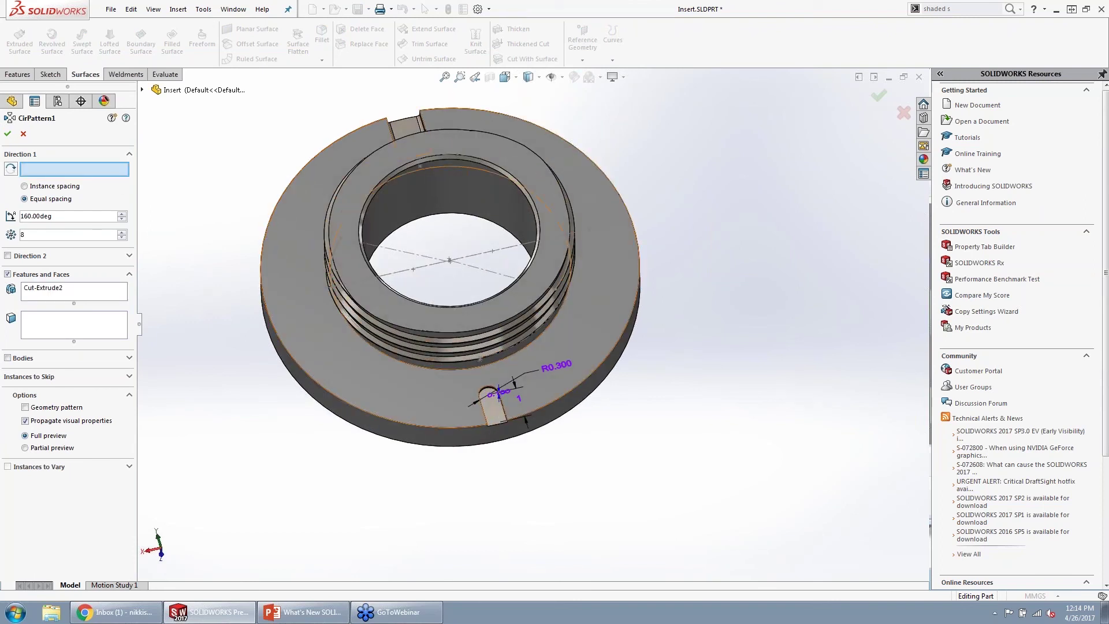
{"action": "left_click", "coordinate": [370, 421]}
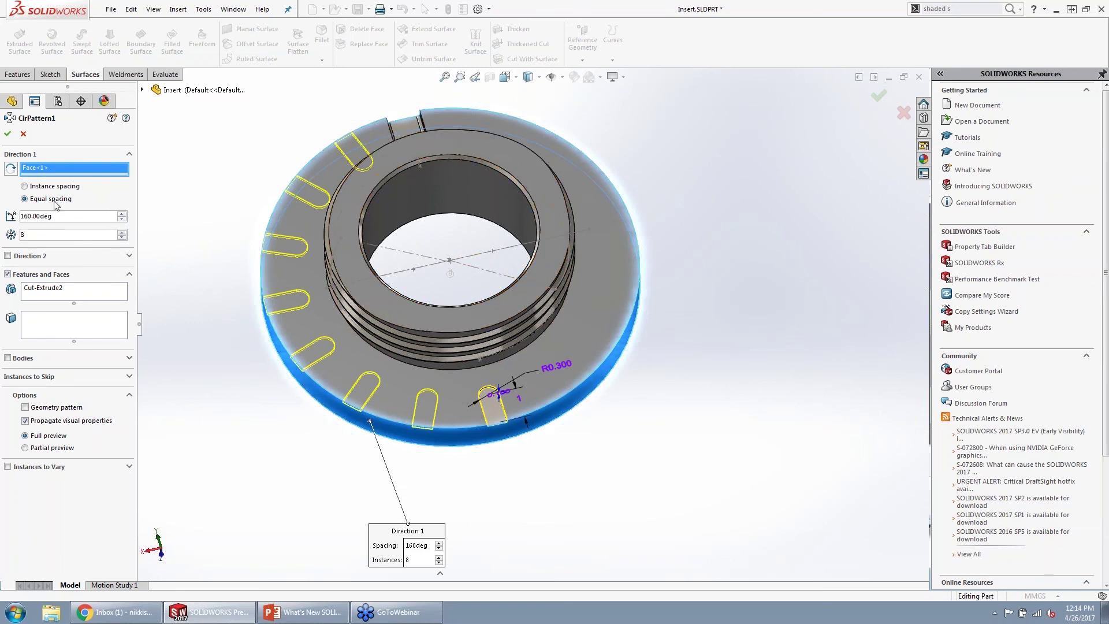
- Add a second direction to the slot's circular pattern, make it symmetric and create the pattern
{"action": "left_click", "coordinate": [7, 256]}
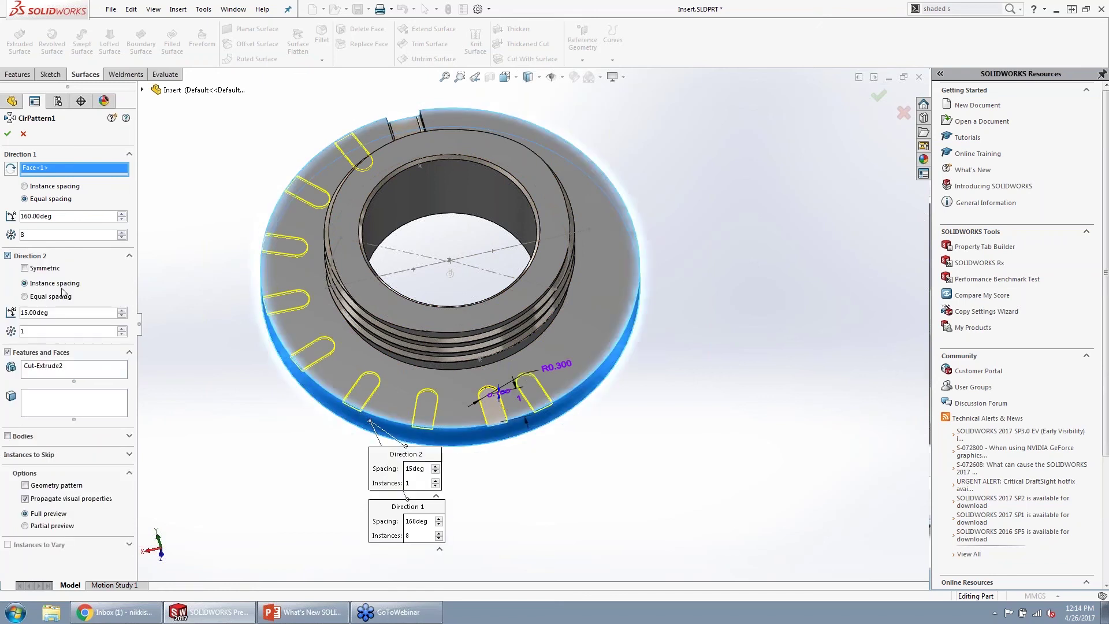
{"action": "left_click", "coordinate": [24, 297]}
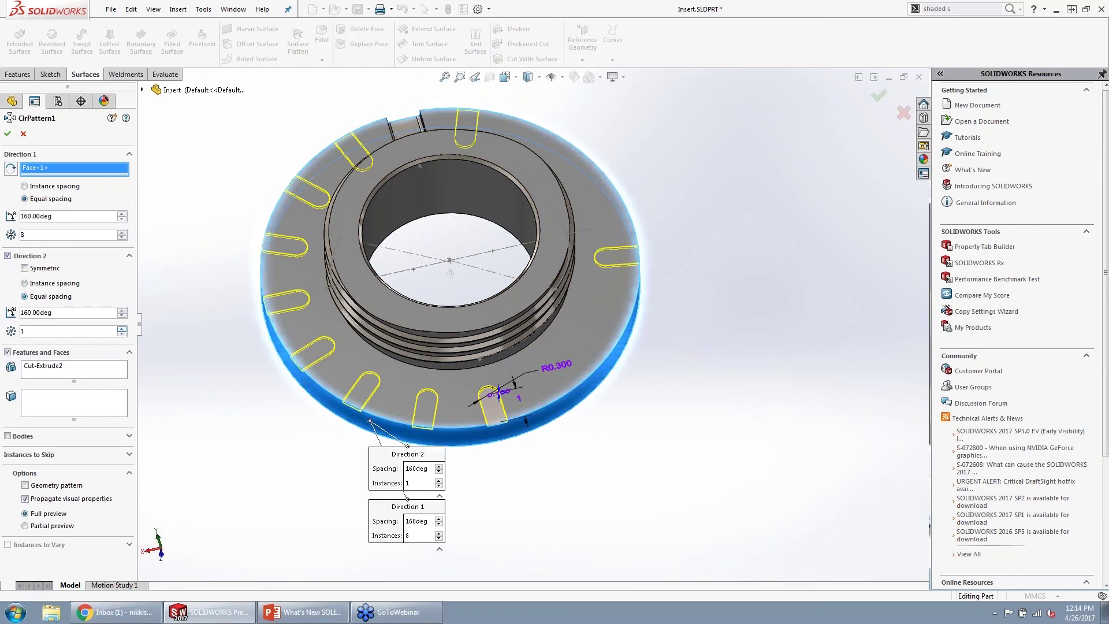
{"action": "left_click", "coordinate": [23, 331]}
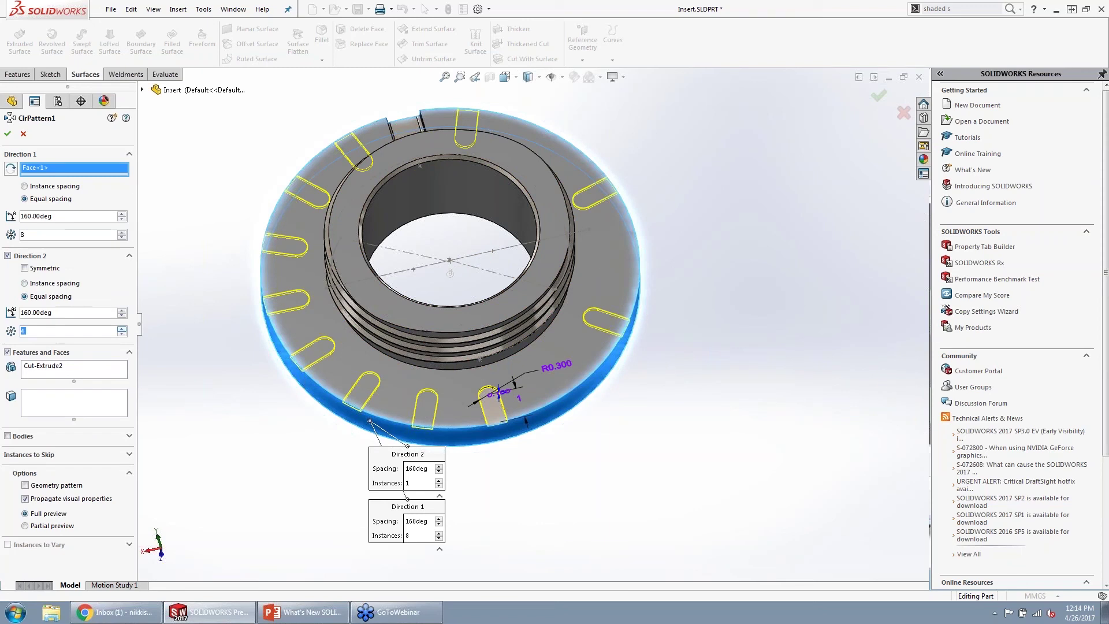
{"action": "left_click", "coordinate": [38, 271]}
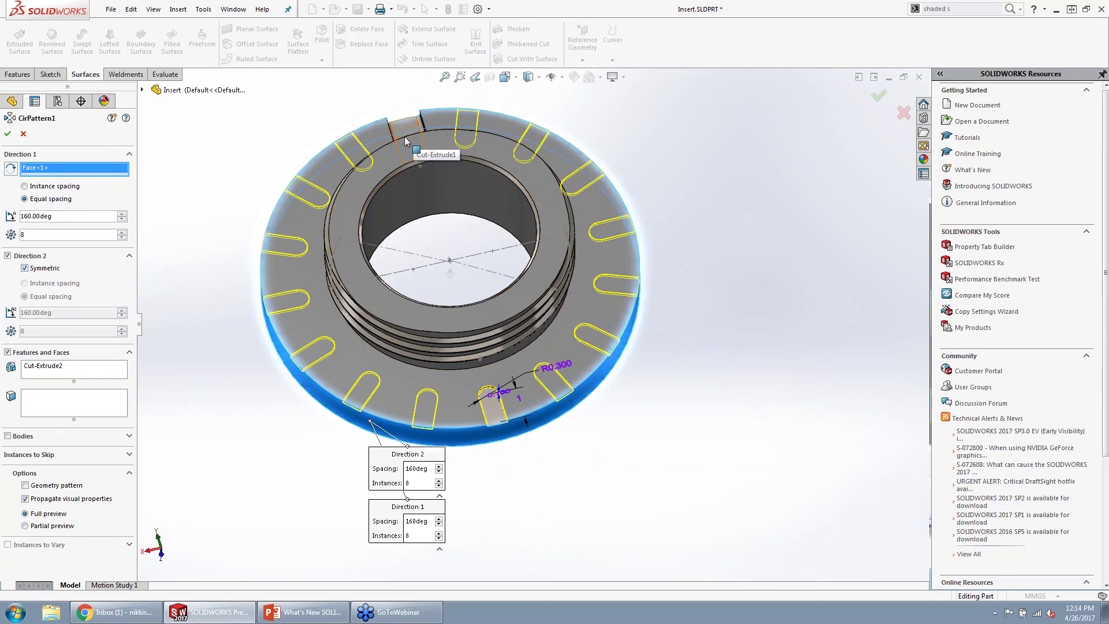
{"action": "left_click", "coordinate": [8, 136]}
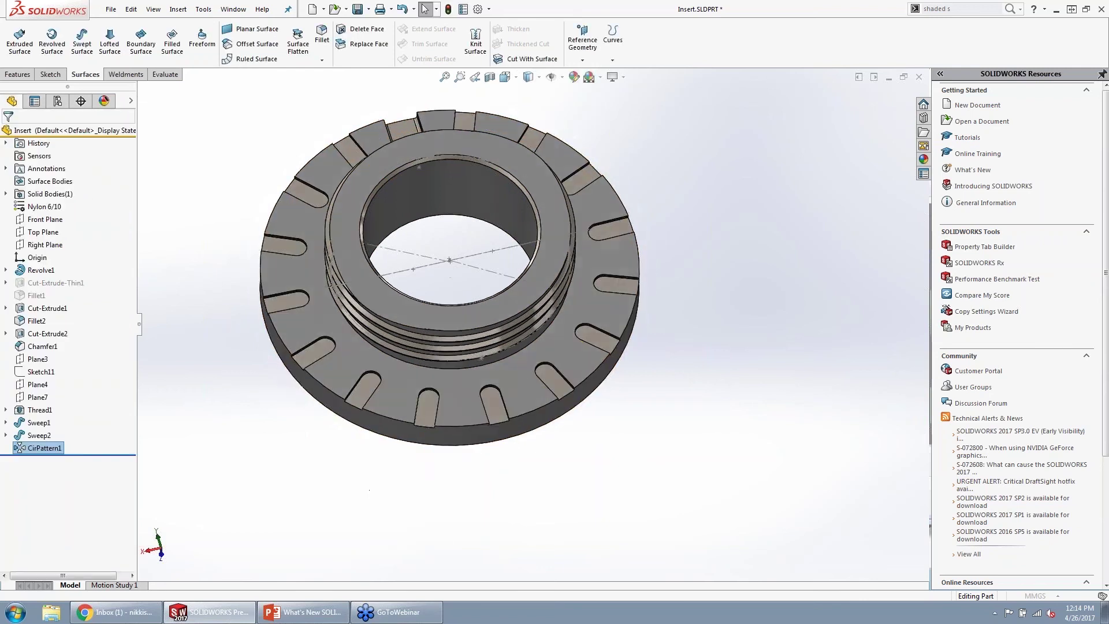
- Switch to the Grasp Mechanism Prototype assembly and open its Grasp Outer part in a separate window
{"action": "middle_click_drag", "start_coordinate": [427, 242], "coordinate": [341, 297]}
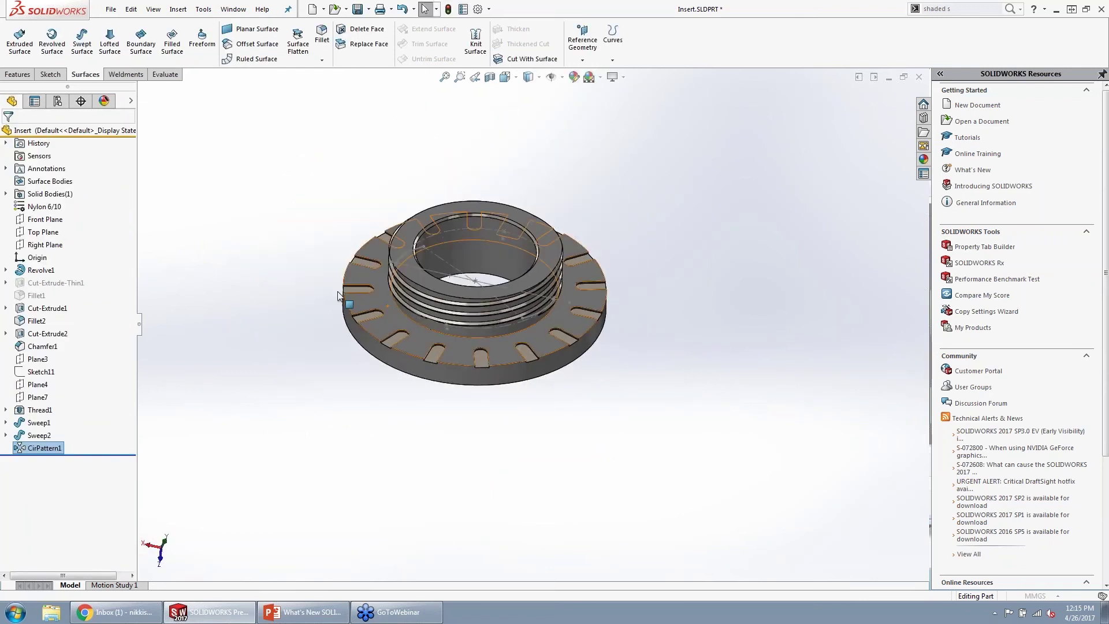
{"action": "scroll", "coordinate": [430, 288], "scroll_direction": "down", "scroll_amount": 2}
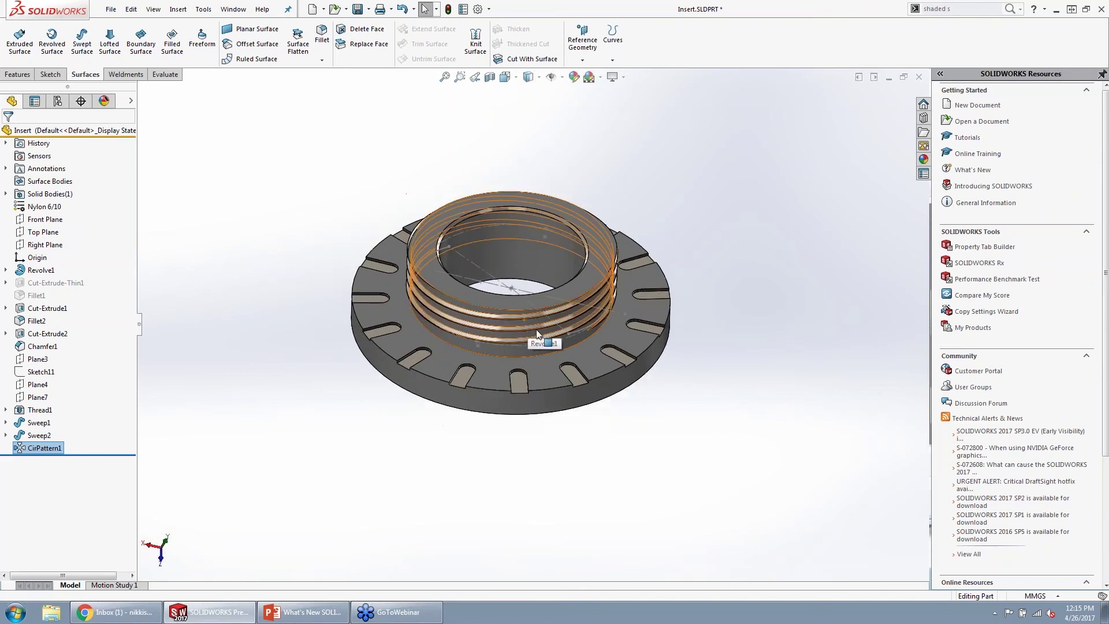
{"action": "middle_click_drag", "start_coordinate": [528, 321], "coordinate": [565, 312]}
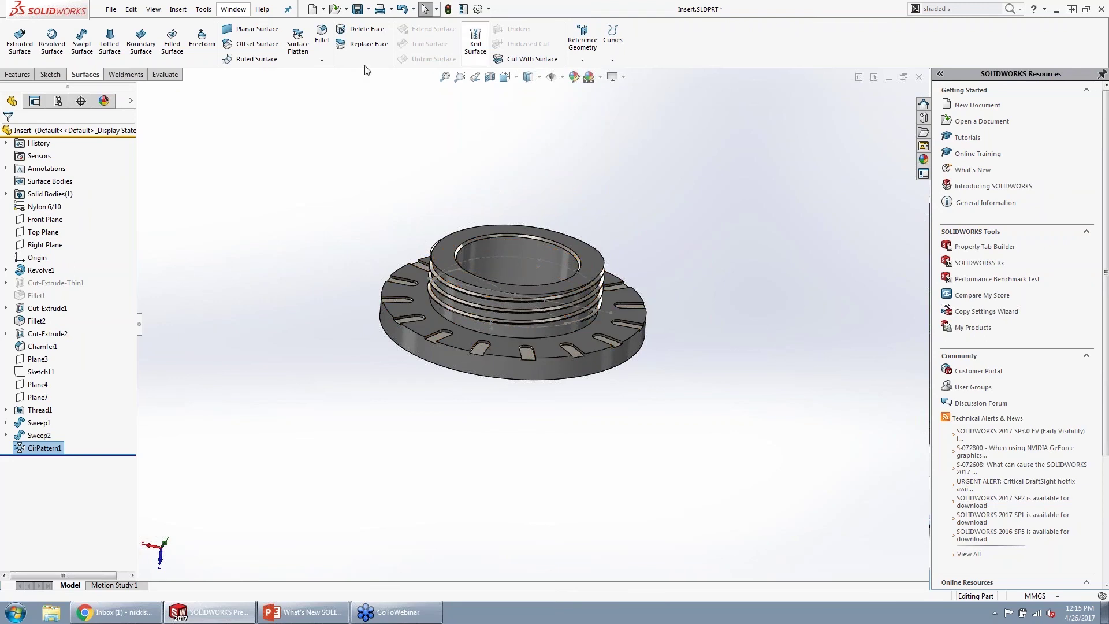
{"action": "left_click", "coordinate": [237, 12]}
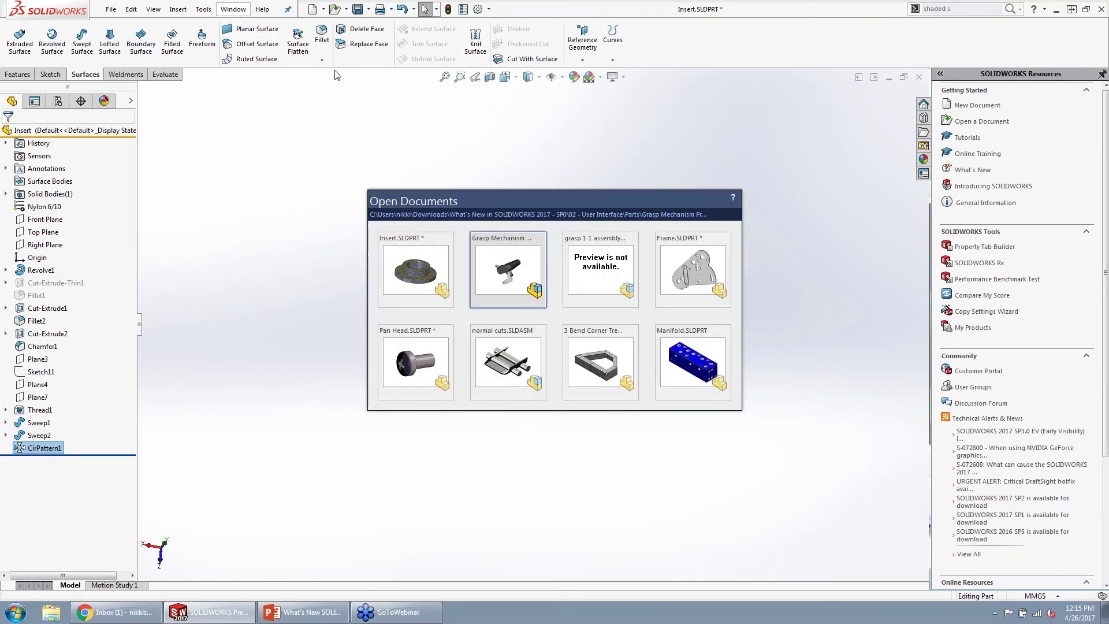
{"action": "left_click", "coordinate": [595, 279]}
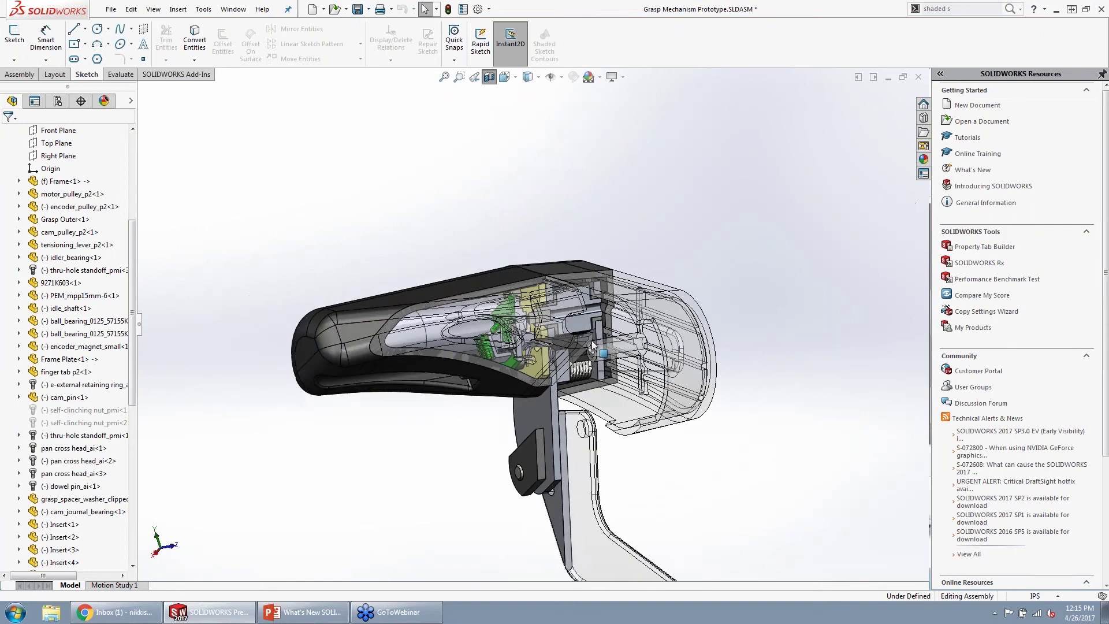
{"action": "right_click", "coordinate": [617, 300]}
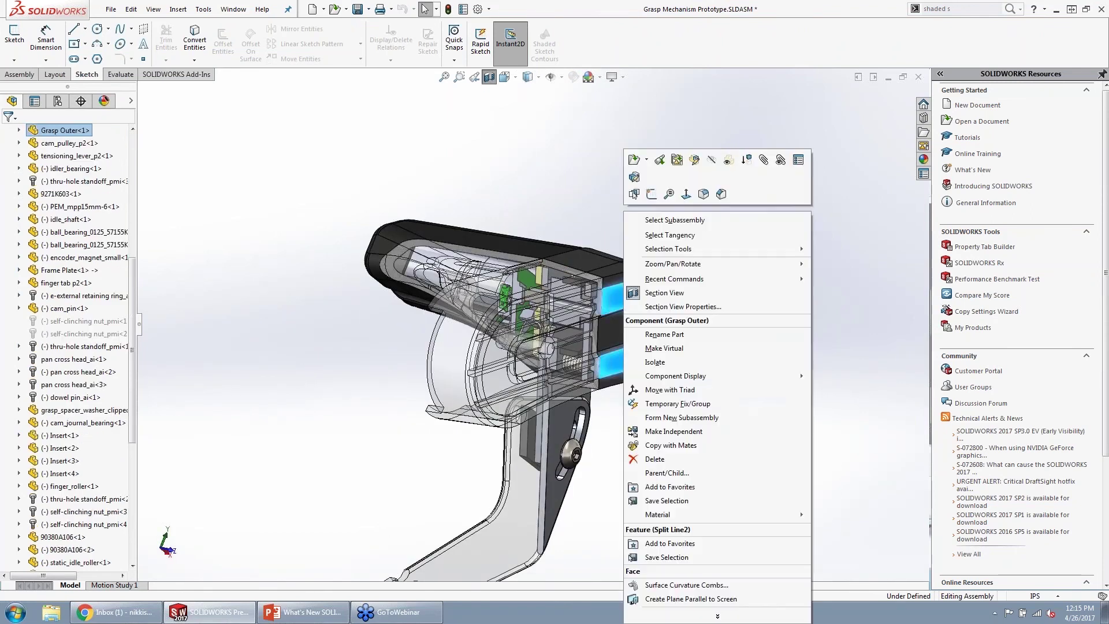
{"action": "left_click", "coordinate": [634, 160]}
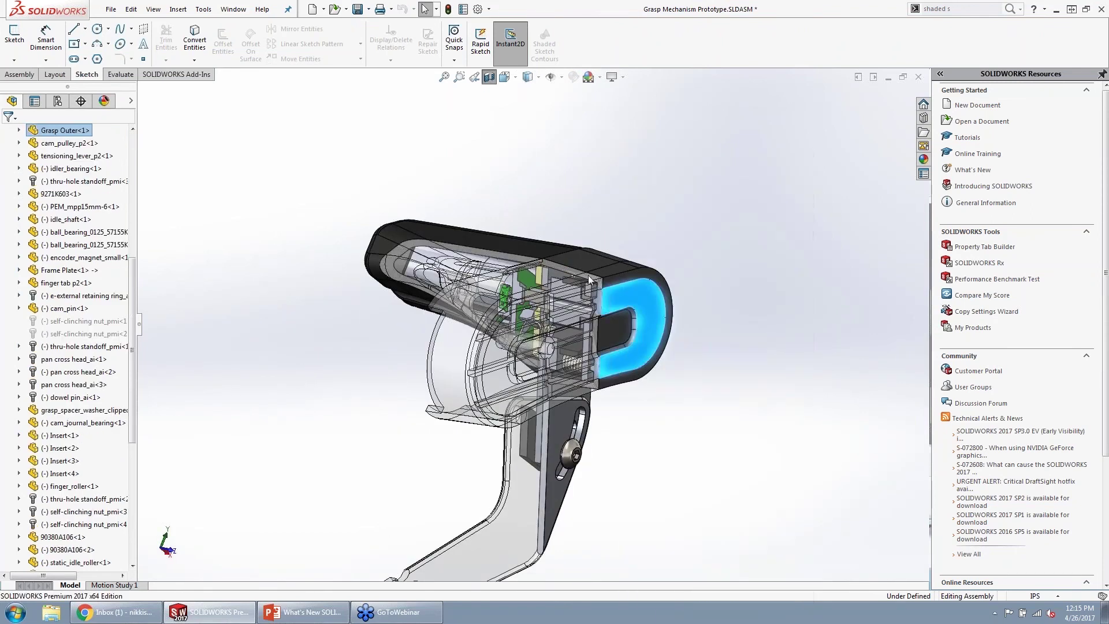
- Set up an offset-face chamfer with multiple distances and apply 0.5 mm to the top outer edges of both hollow bosses
{"action": "key", "text": "f"}
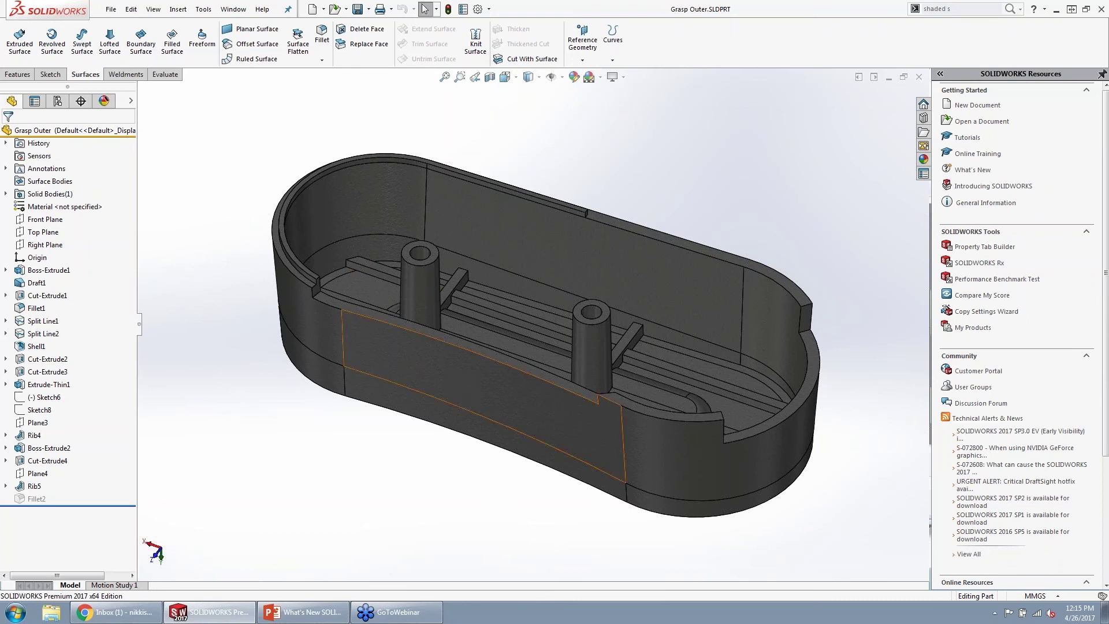
{"action": "left_click", "coordinate": [428, 263]}
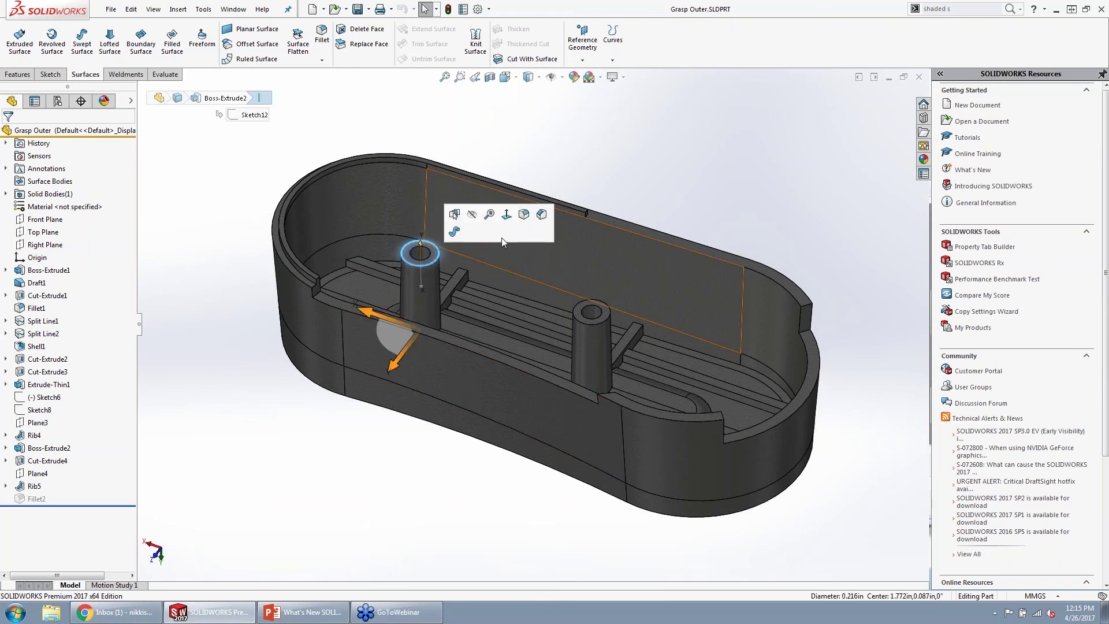
{"action": "left_click", "coordinate": [541, 214]}
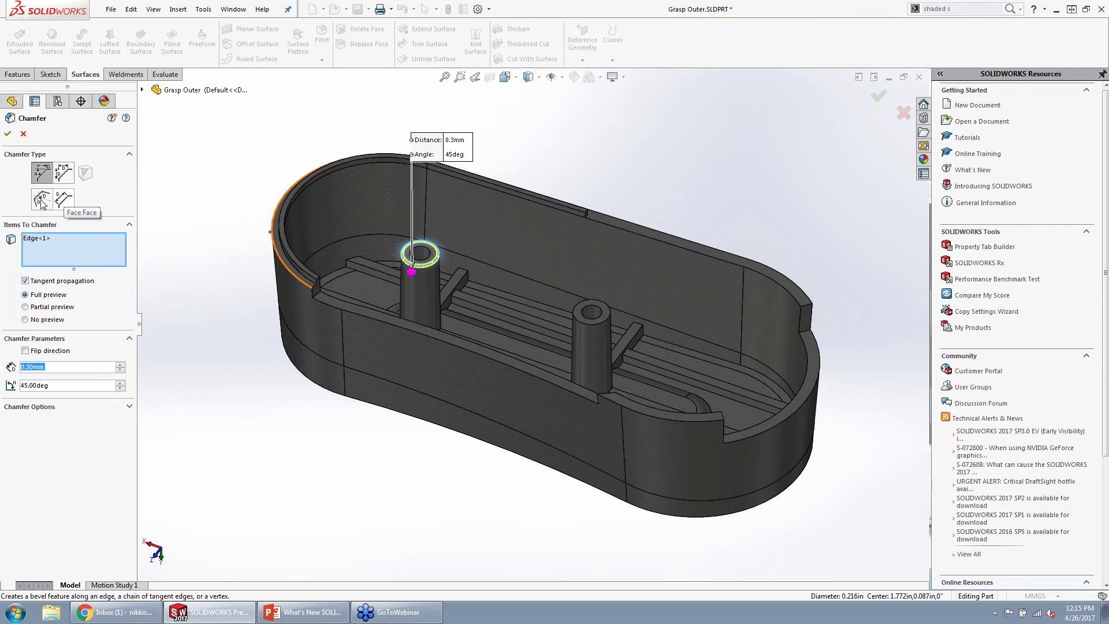
{"action": "left_click", "coordinate": [41, 201]}
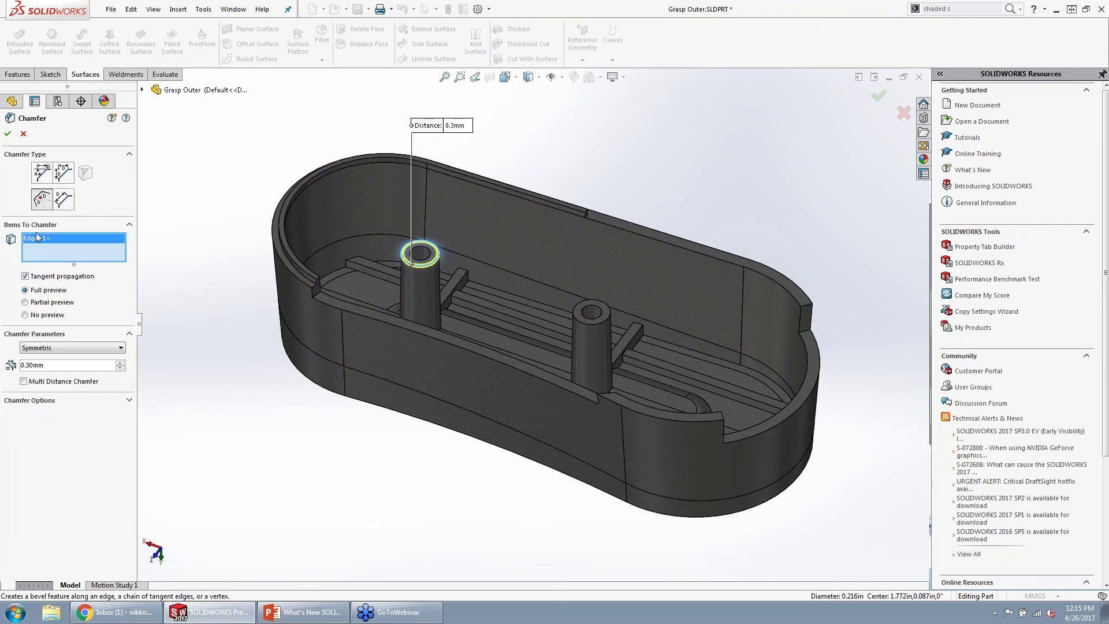
{"action": "left_click", "coordinate": [52, 385]}
{"action": "double_click", "coordinate": [31, 365]}
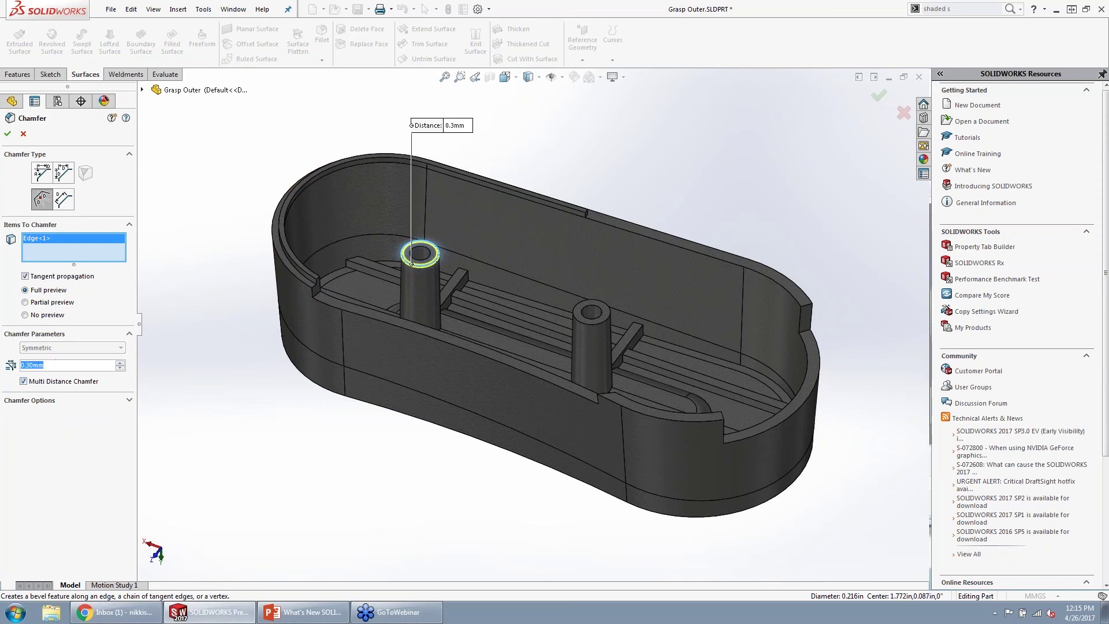
{"action": "type", "text": "0.5"}
{"action": "key", "text": "Return"}
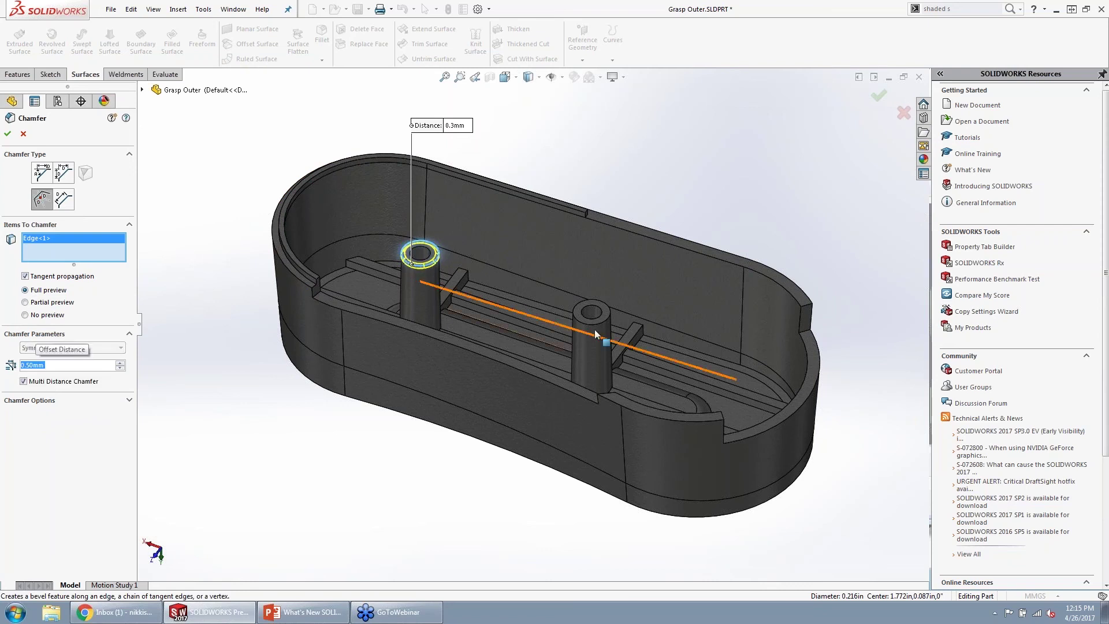
{"action": "left_click", "coordinate": [587, 323]}
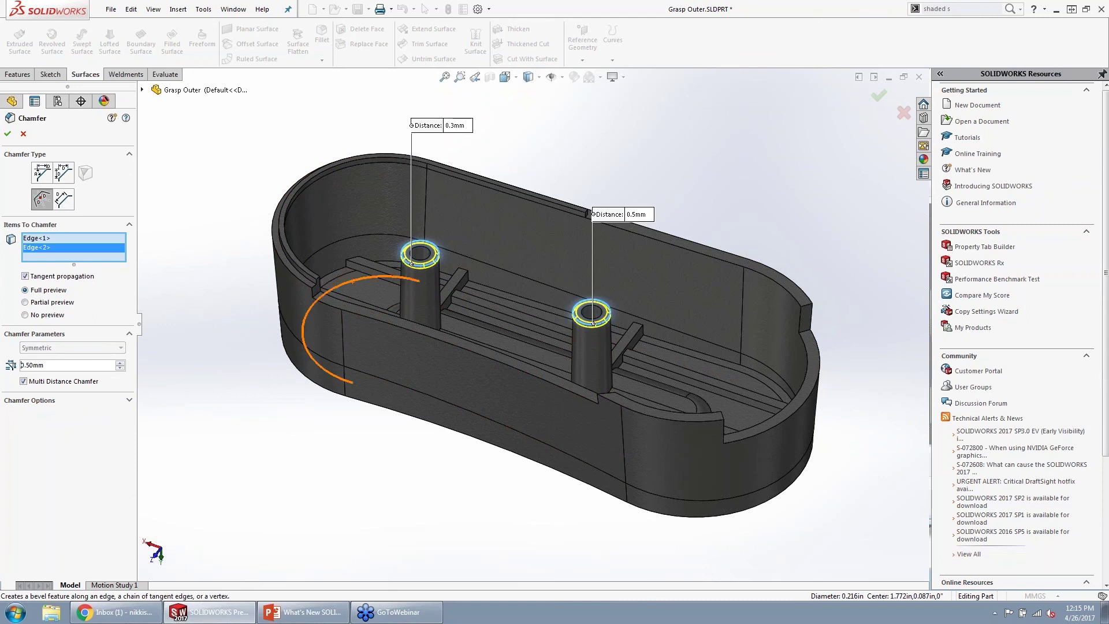
- Add the long rim edge around the housing's far side and the short near-side rim edge to the chamfer at 0.4 mm
{"action": "left_click", "coordinate": [306, 284]}
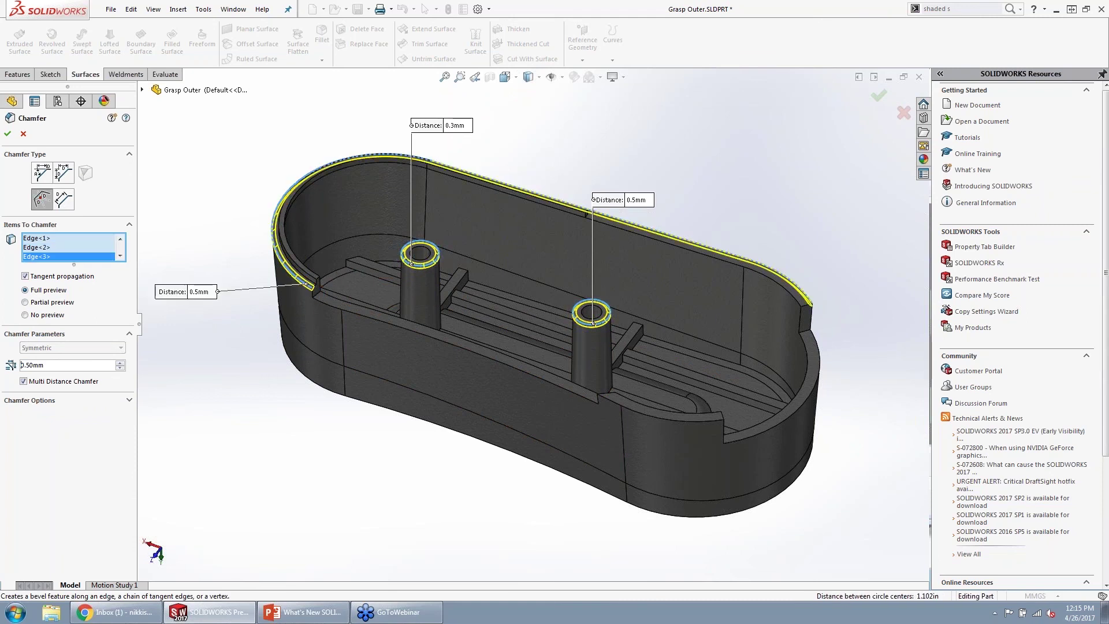
{"action": "left_click", "coordinate": [199, 292]}
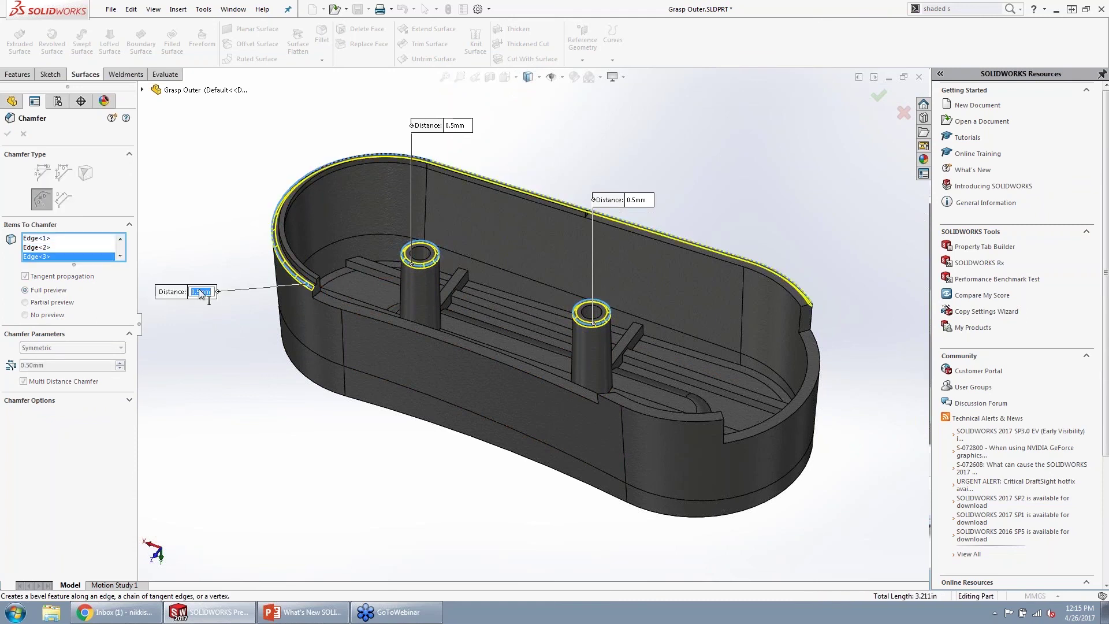
{"action": "type", "text": "0.4"}
{"action": "left_click", "coordinate": [674, 421]}
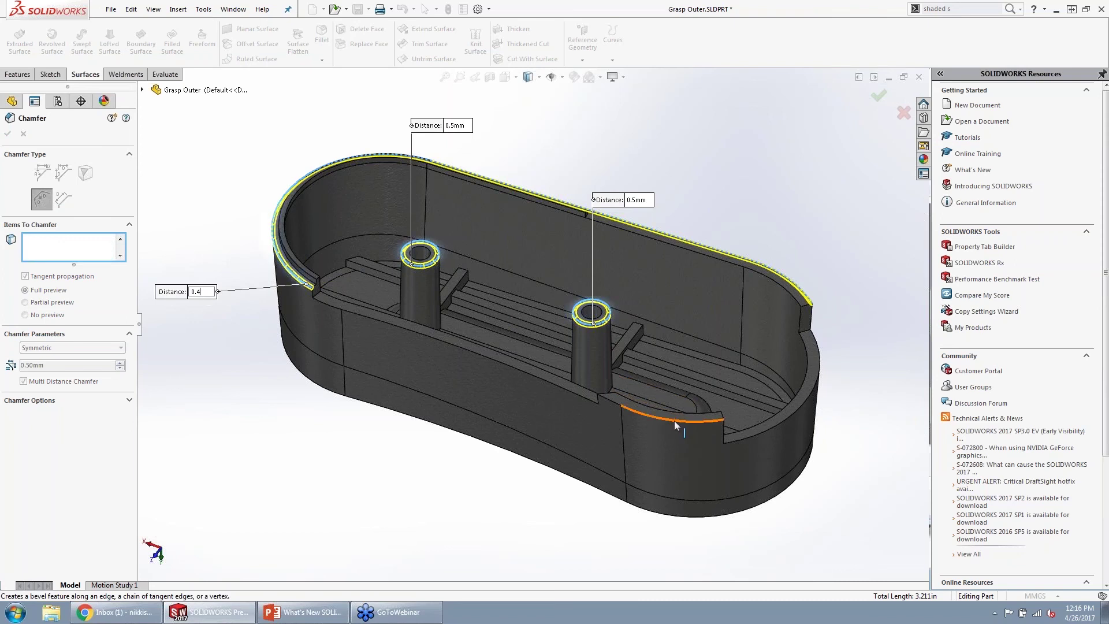
- Add the long near-side rim edge and the remaining rounded-end rim edge at 0.3 mm and create the chamfer
{"action": "left_click", "coordinate": [553, 384]}
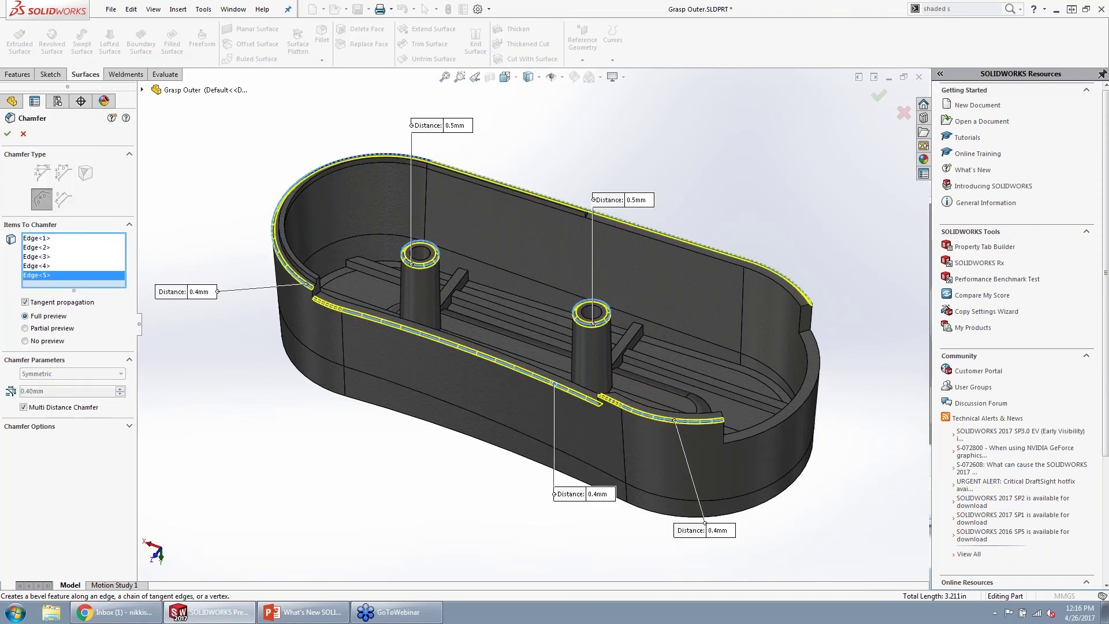
{"action": "left_click", "coordinate": [601, 494]}
{"action": "type", "text": "0.3"}
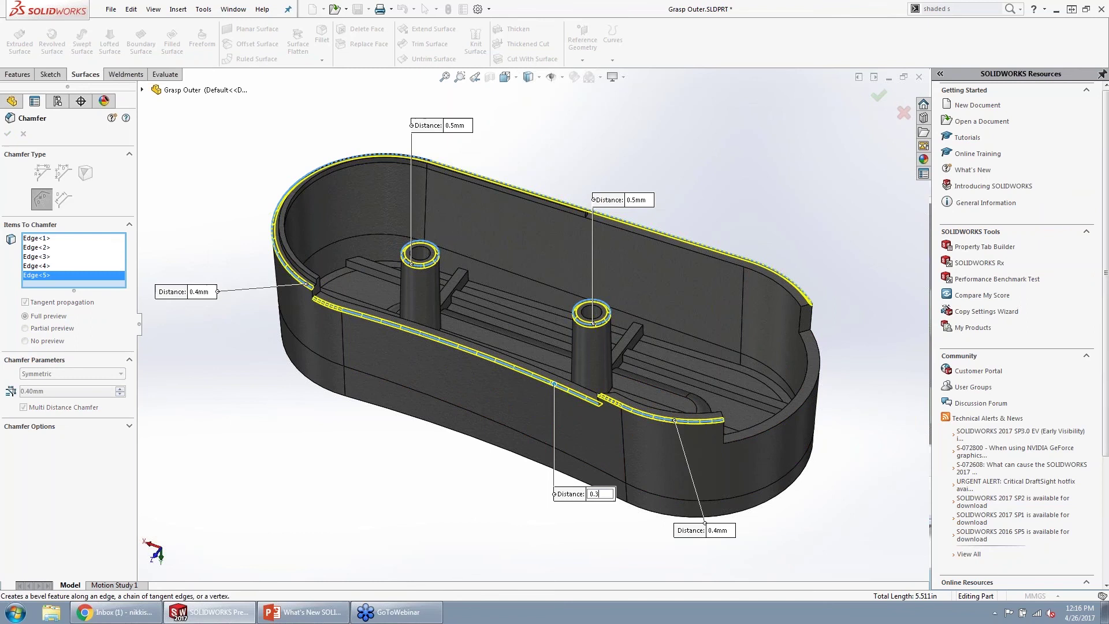
{"action": "left_click", "coordinate": [796, 415]}
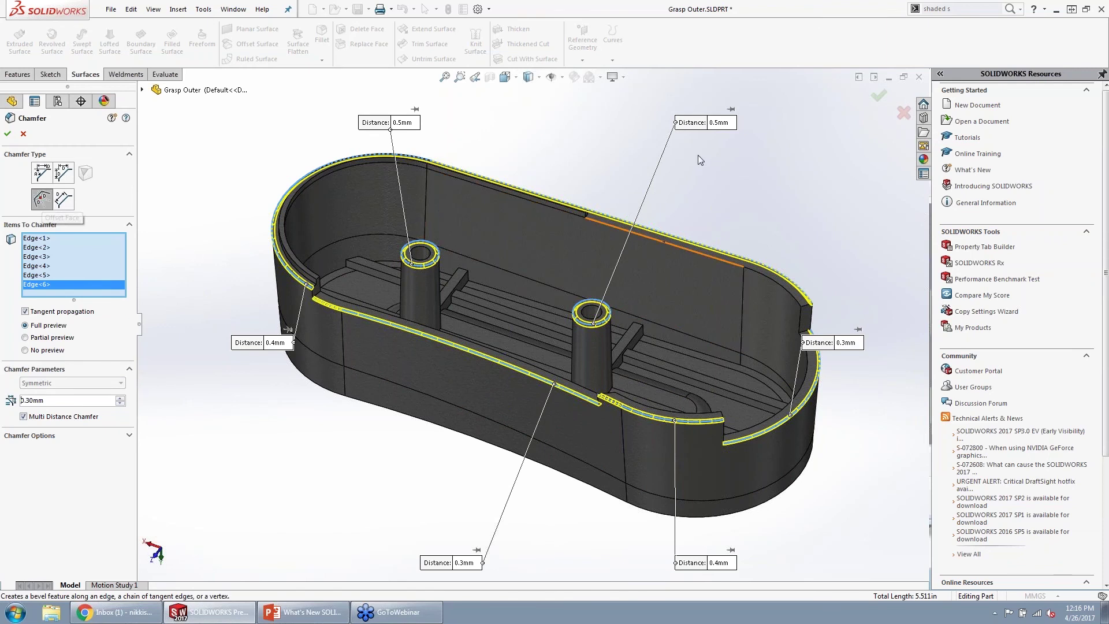
{"action": "key", "text": "f"}
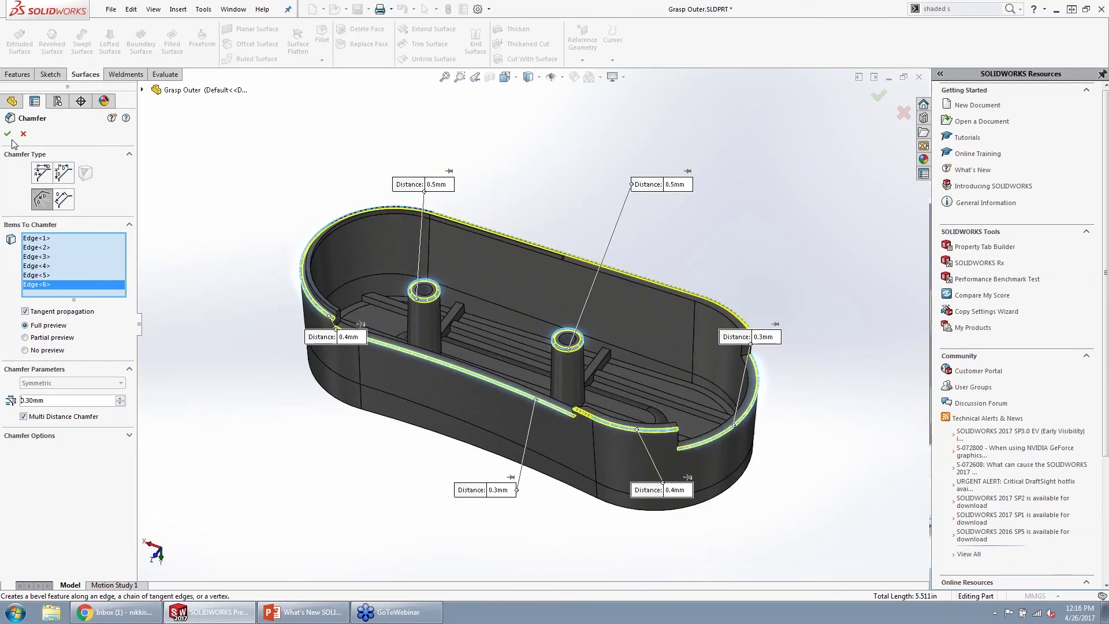
{"action": "left_click", "coordinate": [7, 133]}
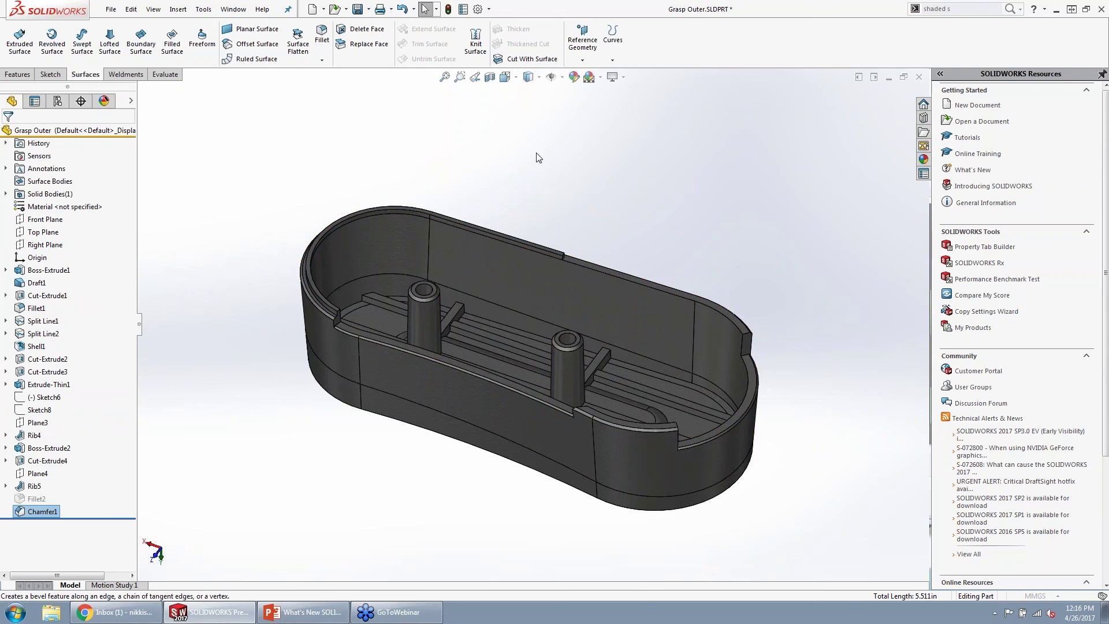
- Start a face-face chamfer on the housing's closed side between the outer ring face and the adjoining rounded-end side face
{"action": "middle_click_drag", "start_coordinate": [537, 157], "coordinate": [470, 335]}
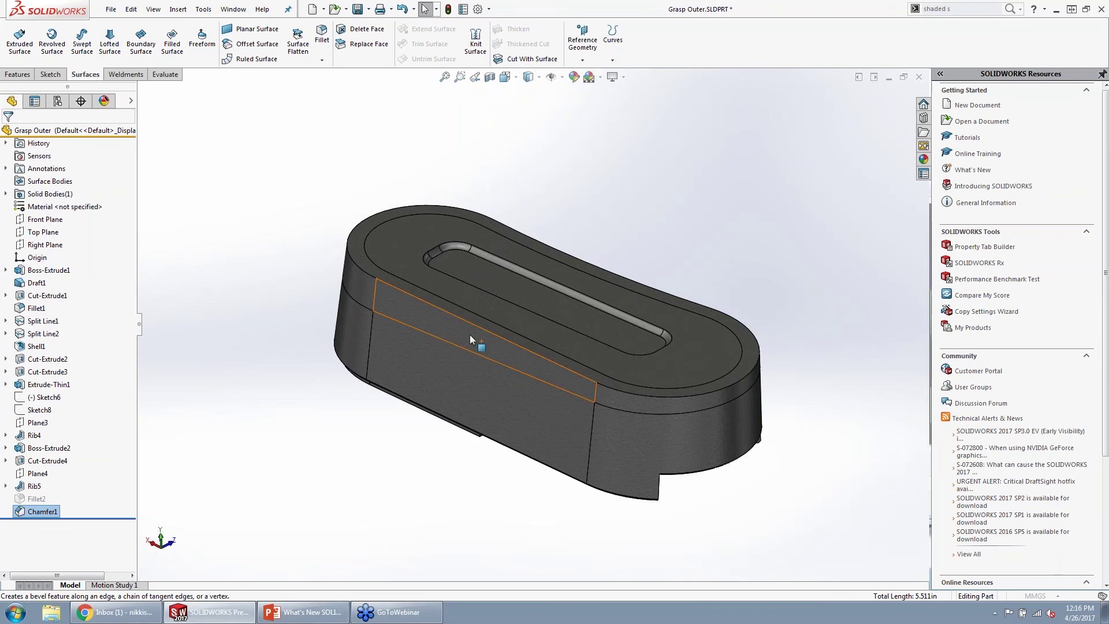
{"action": "left_click", "coordinate": [444, 310]}
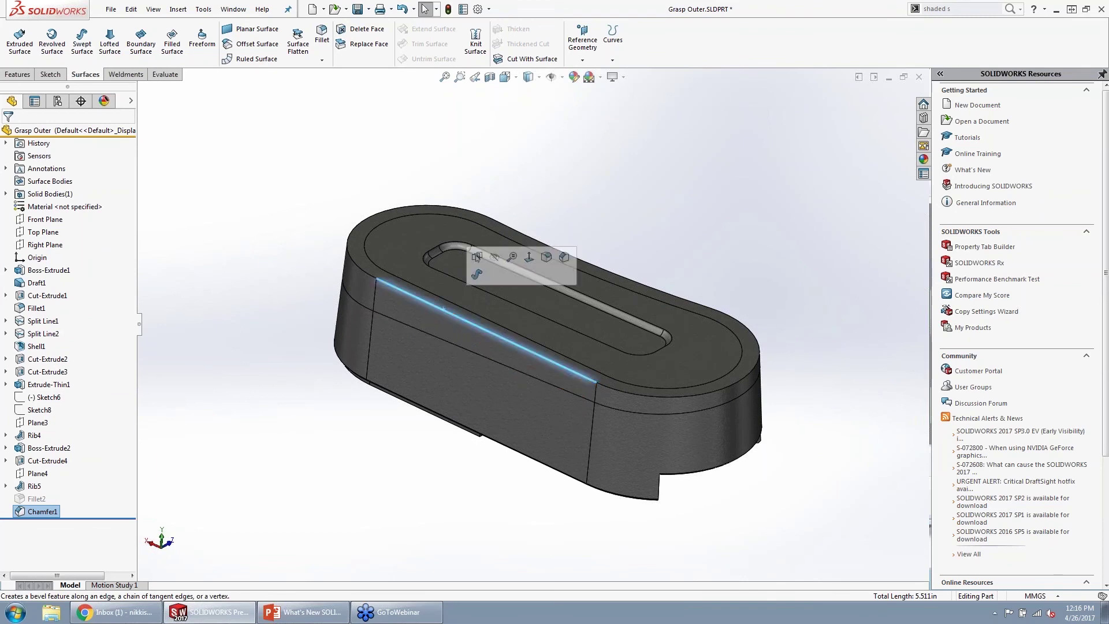
{"action": "left_click", "coordinate": [567, 260]}
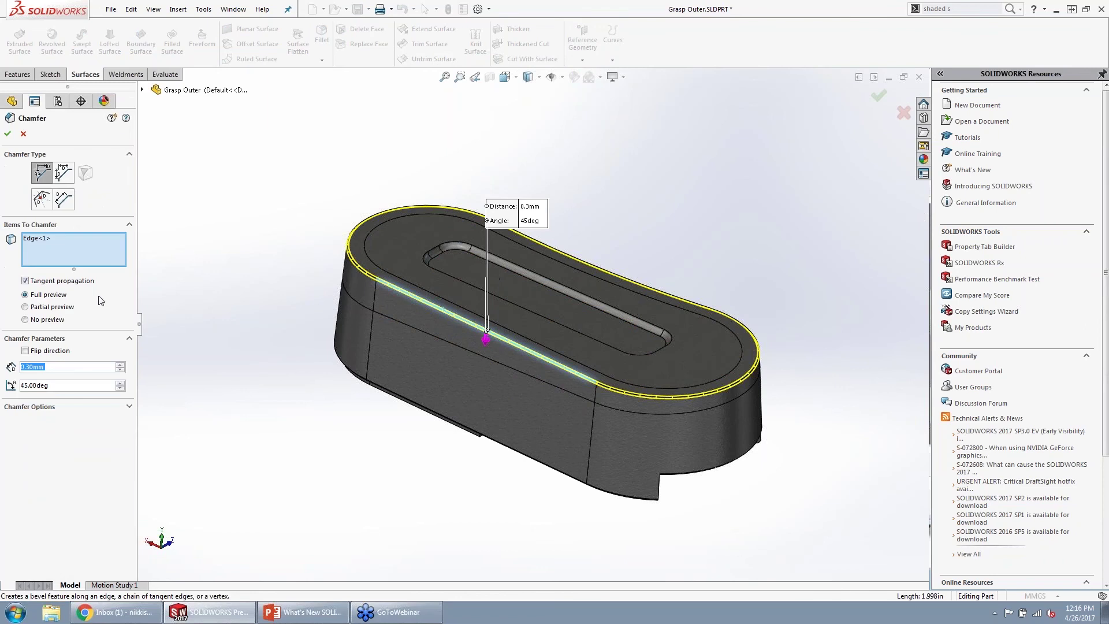
{"action": "left_click", "coordinate": [64, 200]}
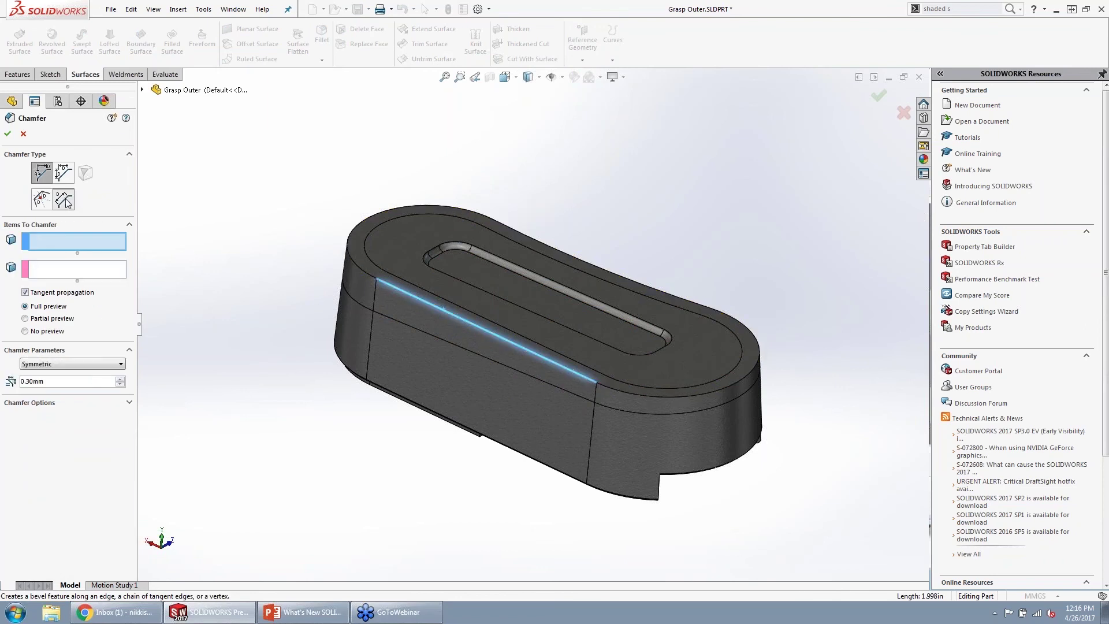
{"action": "left_click", "coordinate": [364, 268]}
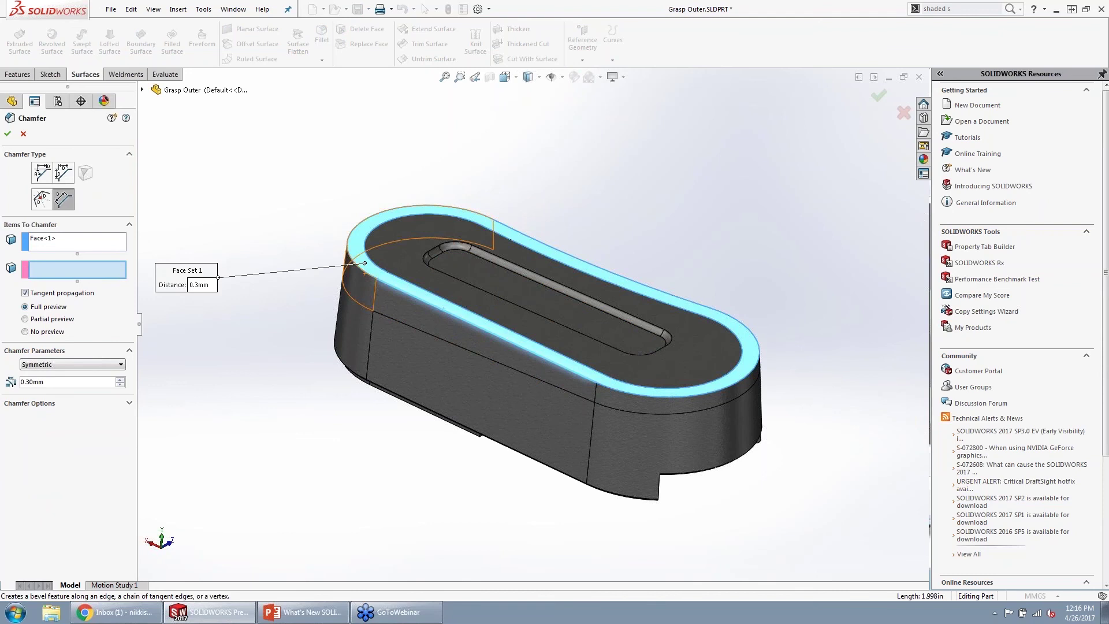
{"action": "left_click", "coordinate": [362, 277]}
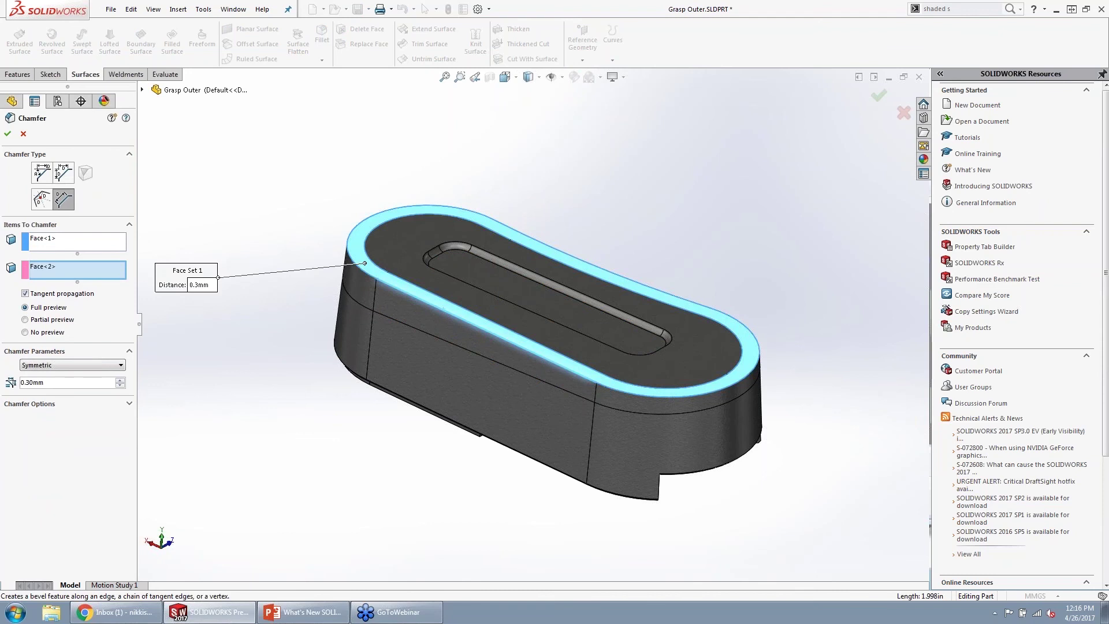
- Size the face chamfer by Hold Line, using the side split edge and the ring's inner edge, and create it
{"action": "left_click", "coordinate": [69, 365]}
{"action": "left_click", "coordinate": [36, 398]}
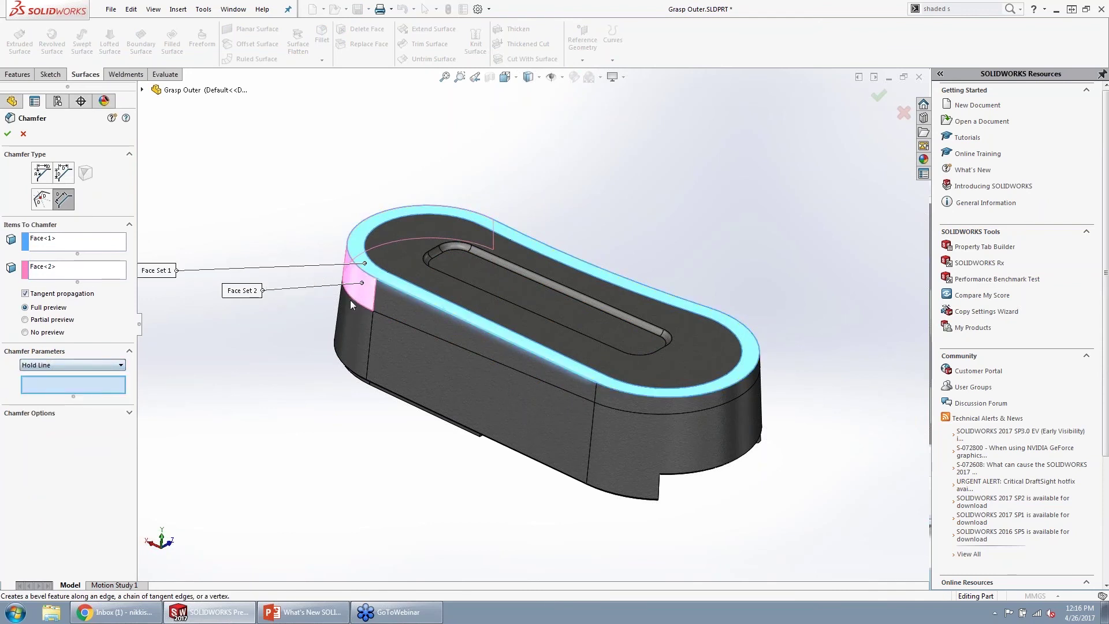
{"action": "left_click", "coordinate": [373, 283]}
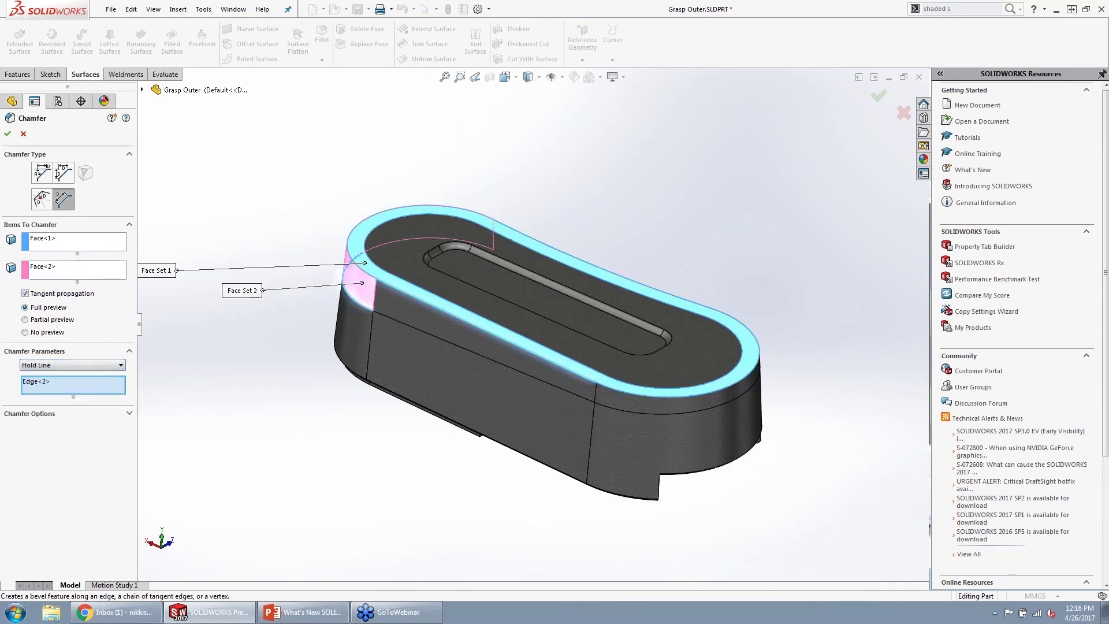
{"action": "left_click", "coordinate": [384, 280]}
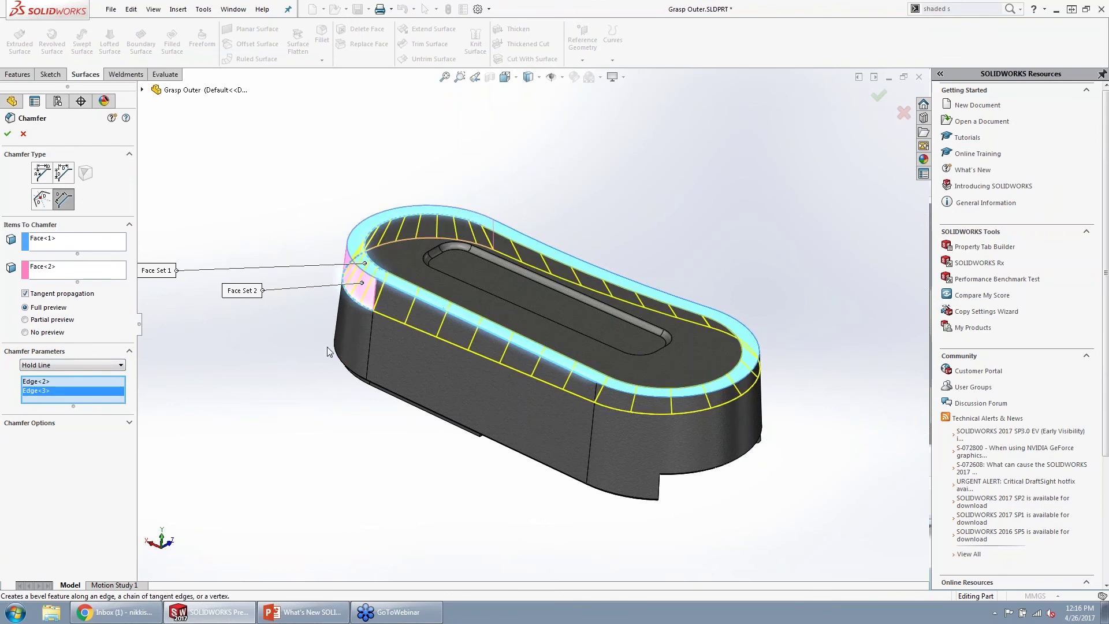
{"action": "left_click", "coordinate": [7, 134]}
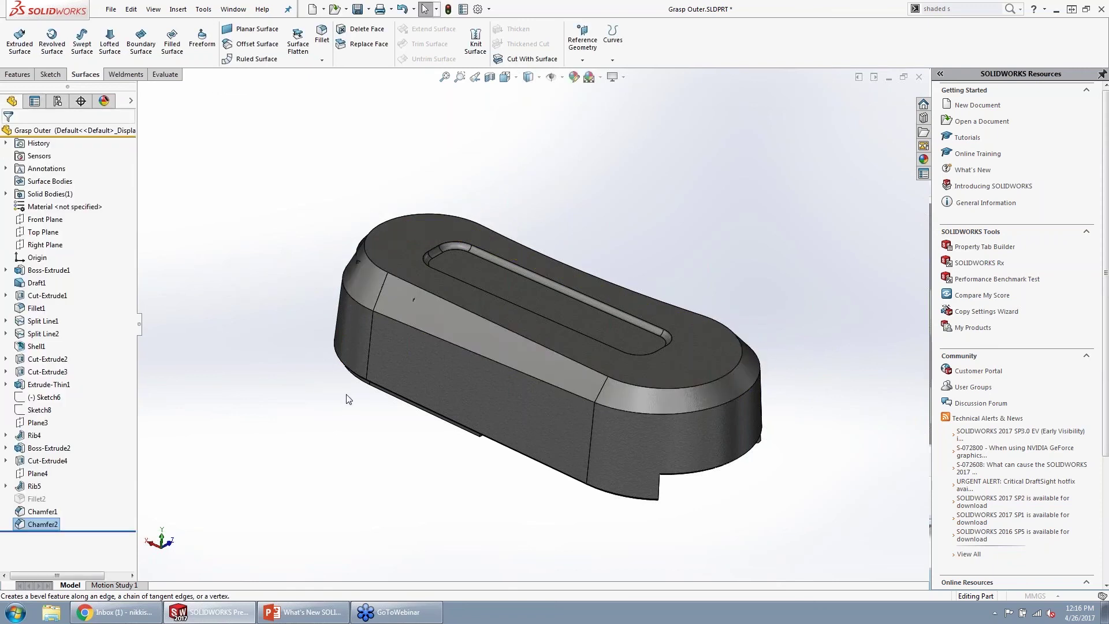
- Move Chamfer2 directly below Shell1 in the feature history and roll the model forward to the end
{"action": "middle_click_drag", "start_coordinate": [347, 399], "coordinate": [347, 372]}
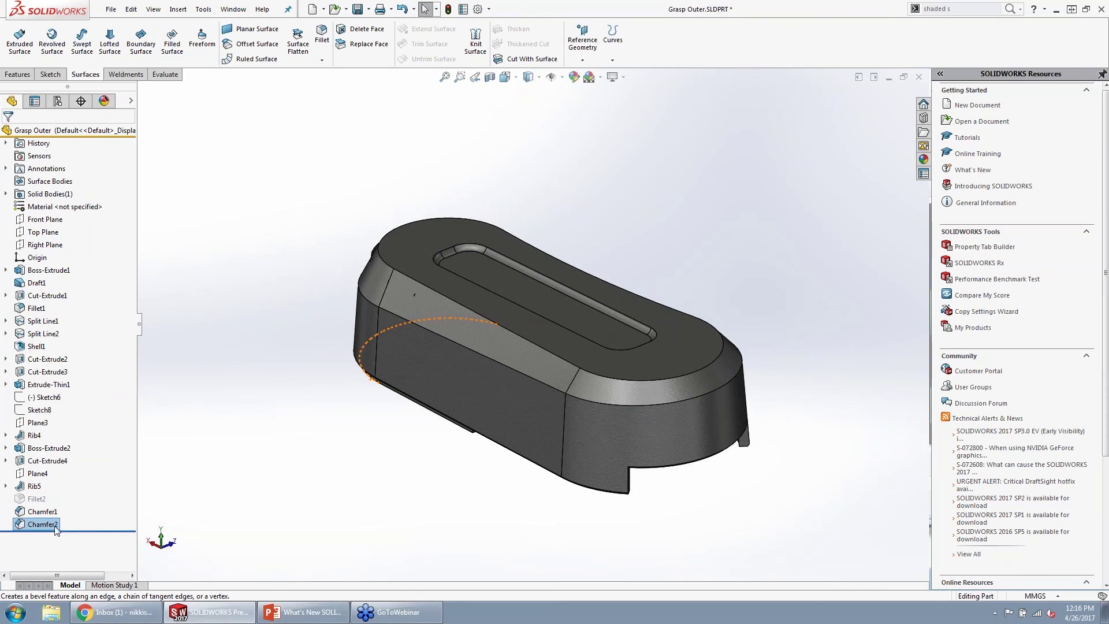
{"action": "left_click_drag", "start_coordinate": [55, 529], "coordinate": [43, 349]}
{"action": "left_click", "coordinate": [630, 313]}
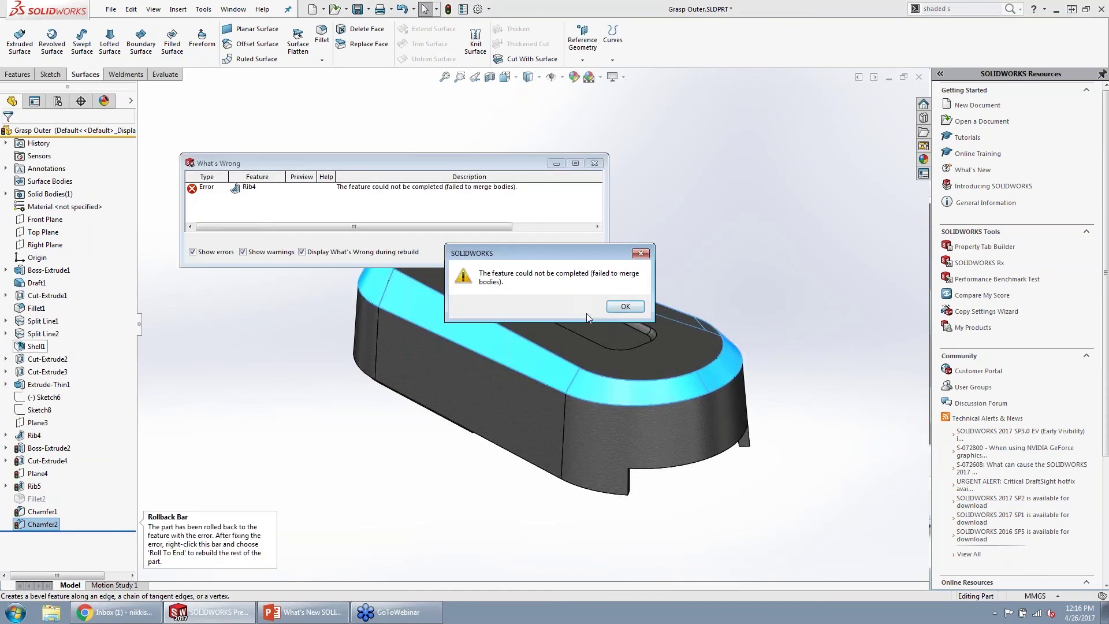
{"action": "left_click", "coordinate": [626, 307]}
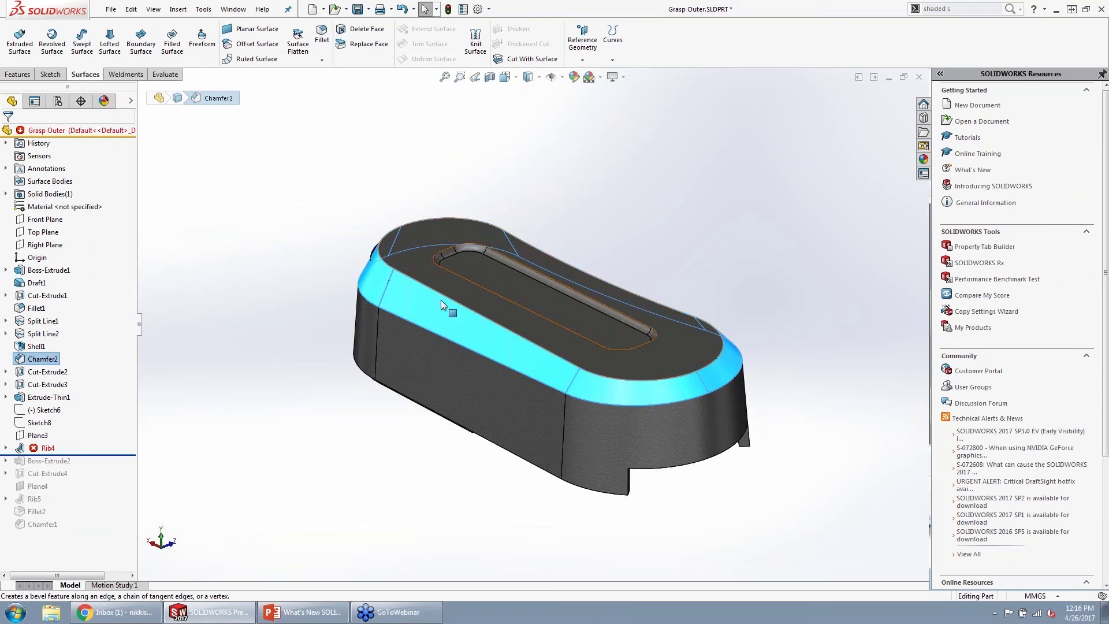
{"action": "left_click", "coordinate": [37, 447]}
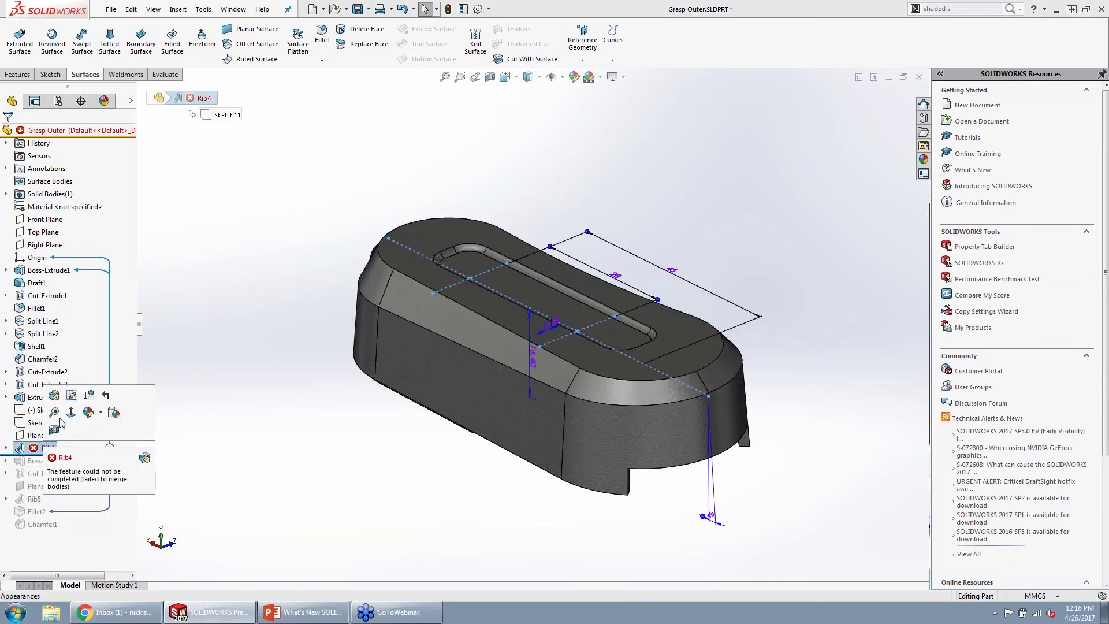
{"action": "left_click", "coordinate": [182, 520]}
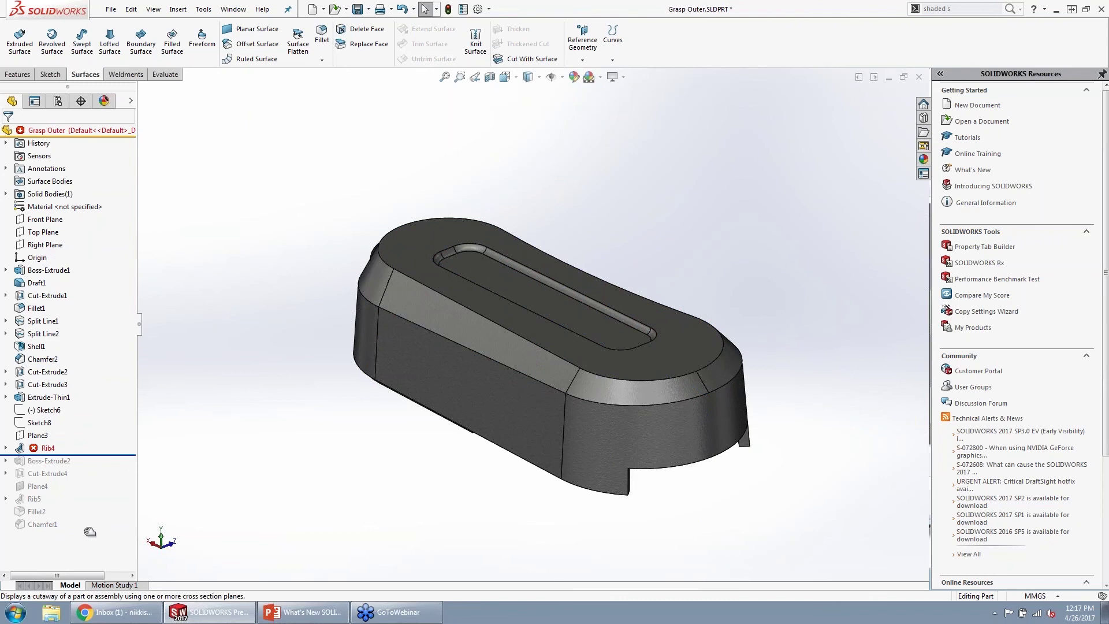
{"action": "left_click", "coordinate": [44, 524]}
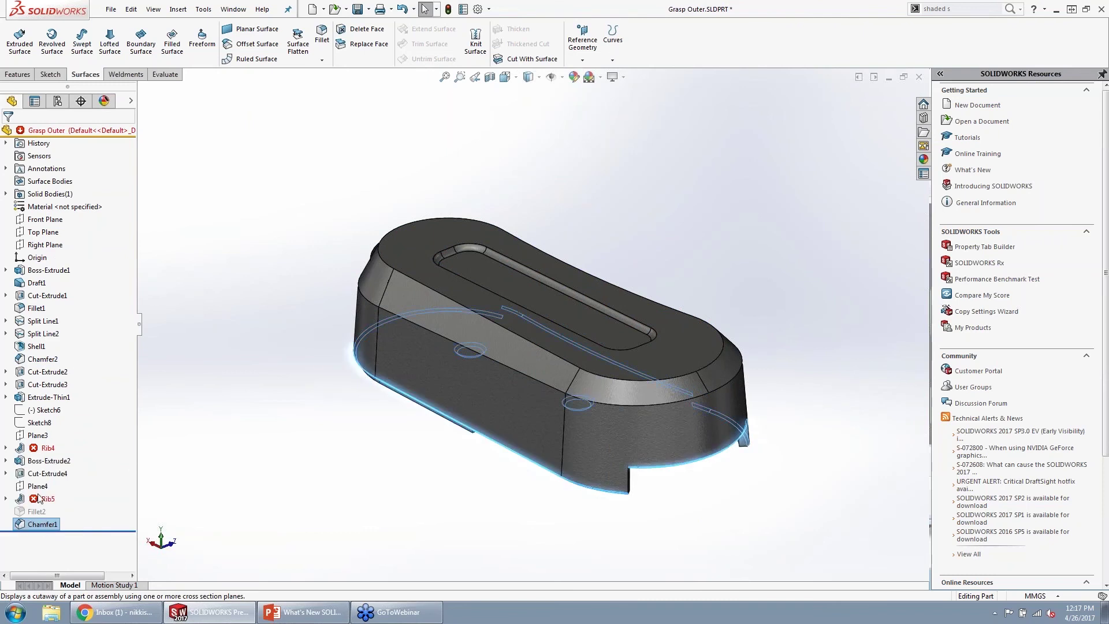
{"action": "mouse_move", "coordinate": [39, 499]}
{"action": "mouse_move", "coordinate": [40, 526]}
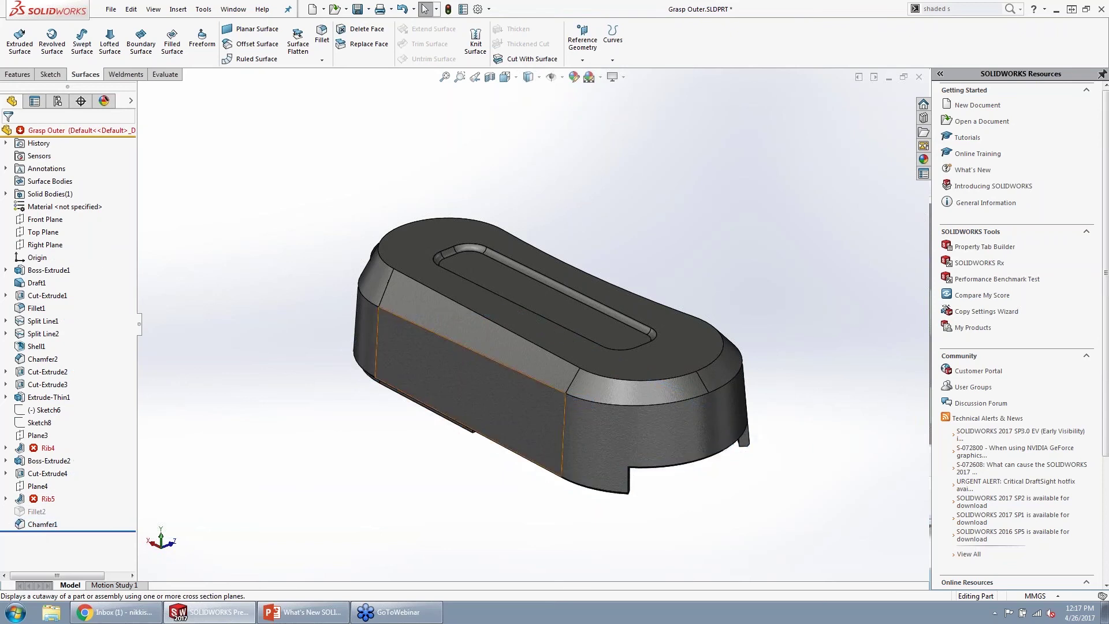
{"action": "right_click", "coordinate": [445, 332]}
{"action": "key", "text": "Escape"}
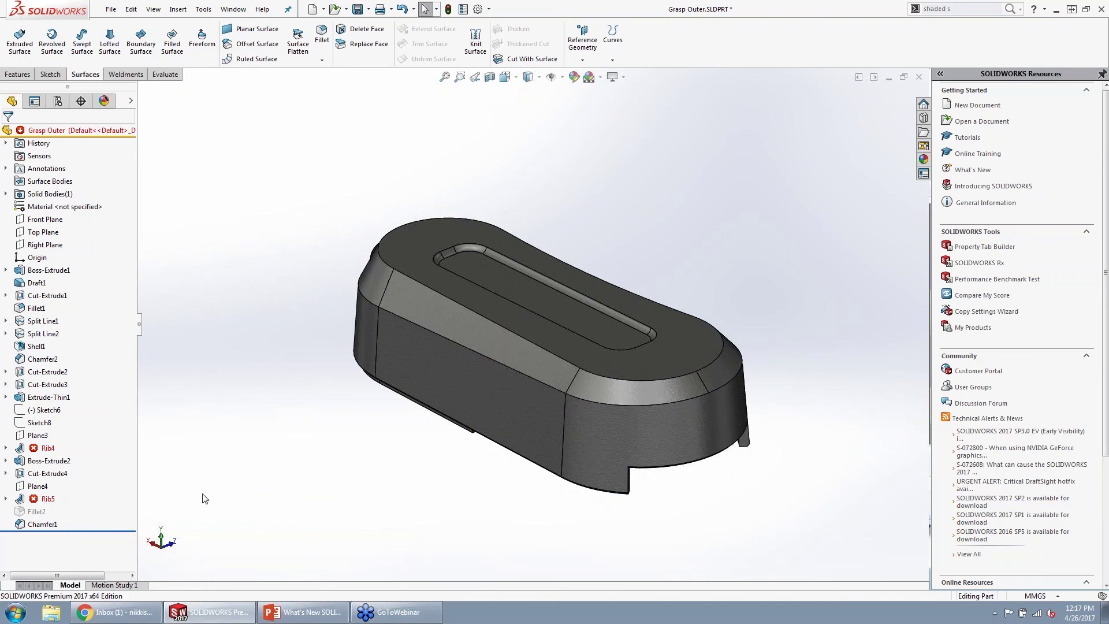
- Delete the hold-line chamfer Chamfer2 from the part
{"action": "left_click", "coordinate": [33, 360]}
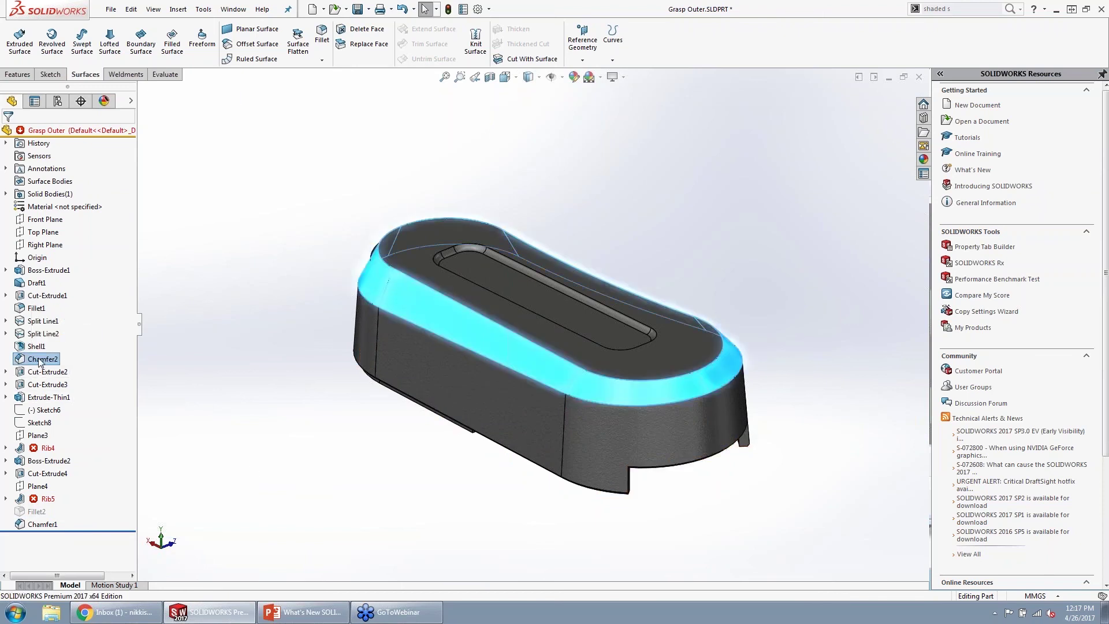
{"action": "key", "text": "Delete"}
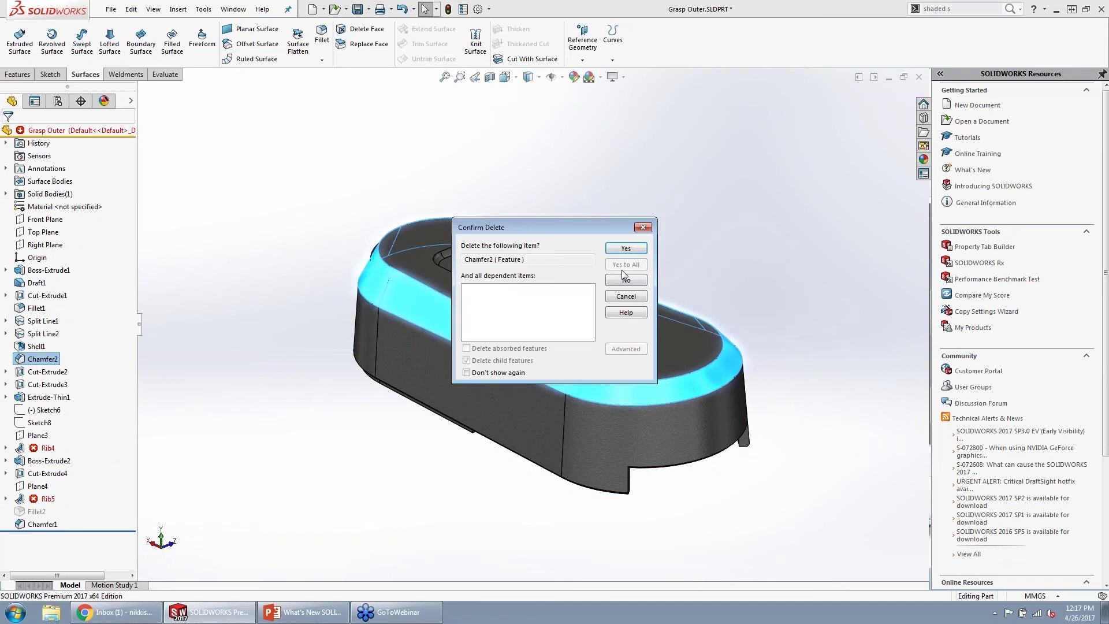
{"action": "left_click", "coordinate": [626, 248]}
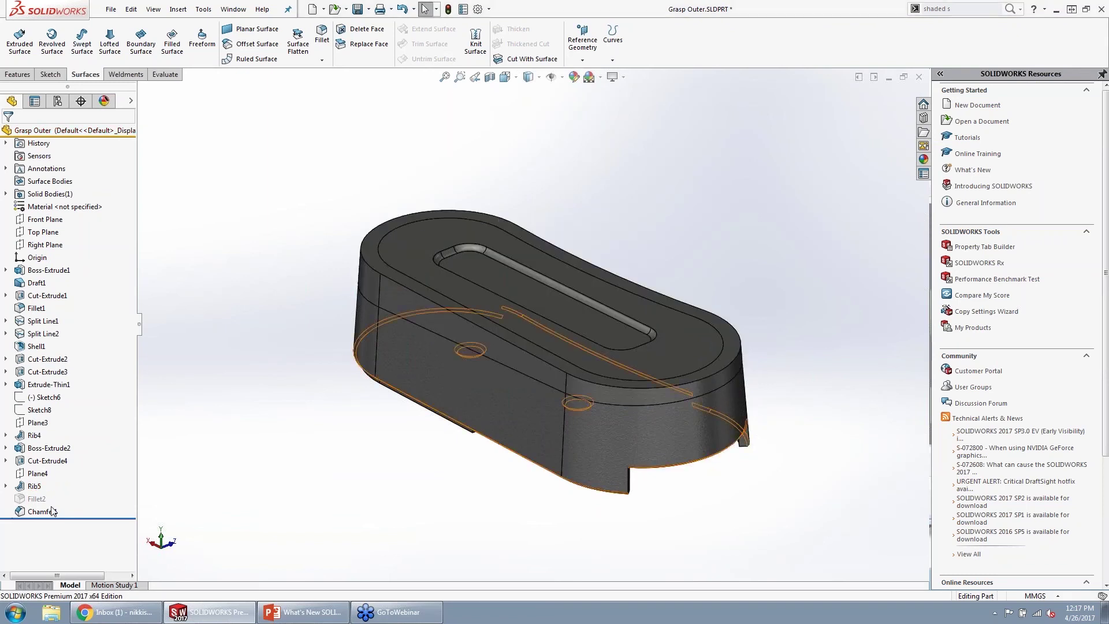
- Roll the part back to before Shell1 and start a face-face chamfer between the outer ring face and the rounded-end side face
{"action": "left_click", "coordinate": [55, 347]}
{"action": "left_click", "coordinate": [51, 324]}
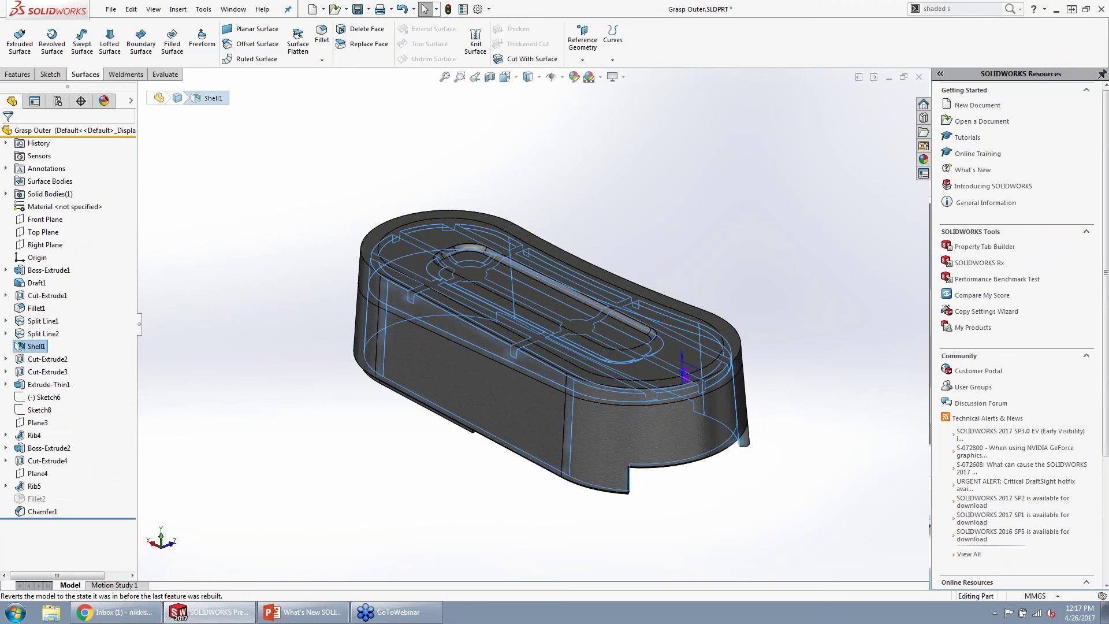
{"action": "left_click", "coordinate": [446, 312]}
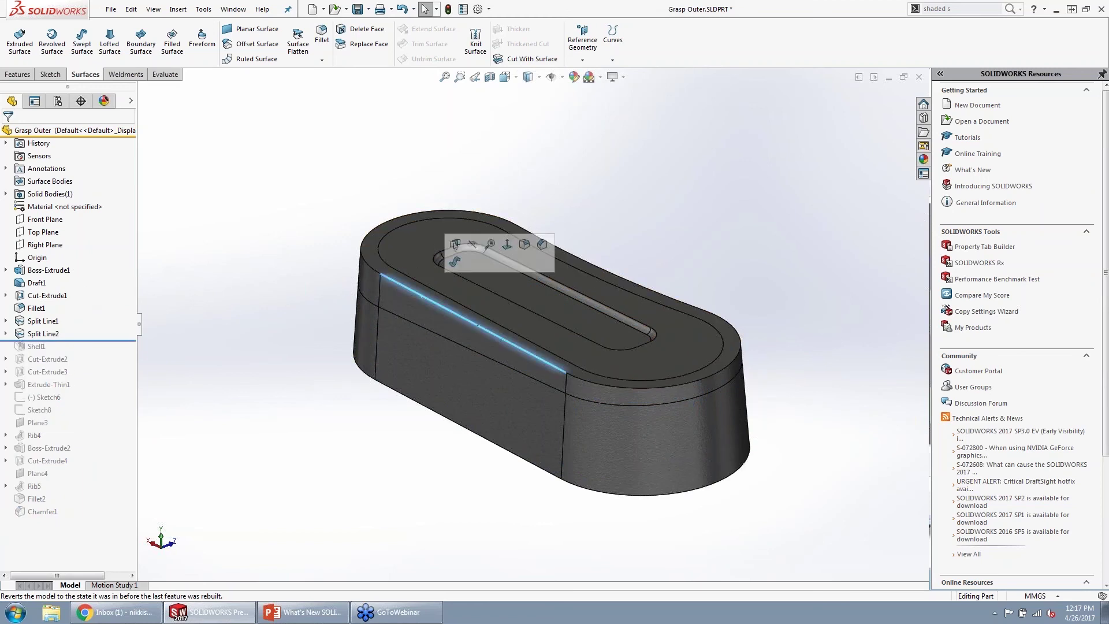
{"action": "left_click", "coordinate": [541, 245]}
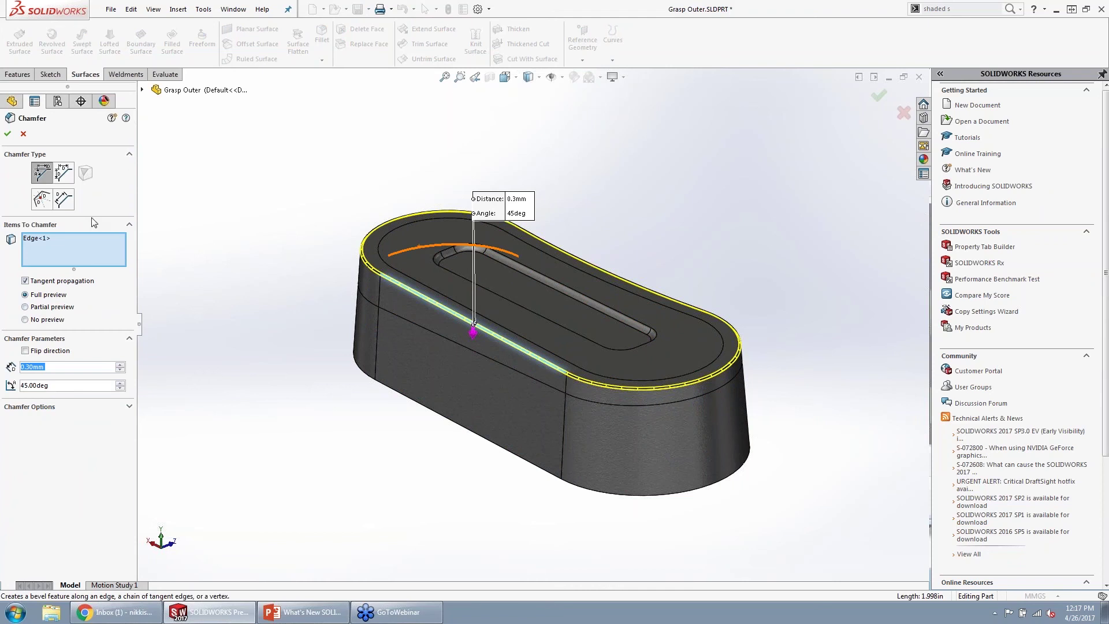
{"action": "left_click", "coordinate": [63, 200]}
{"action": "left_click", "coordinate": [370, 276]}
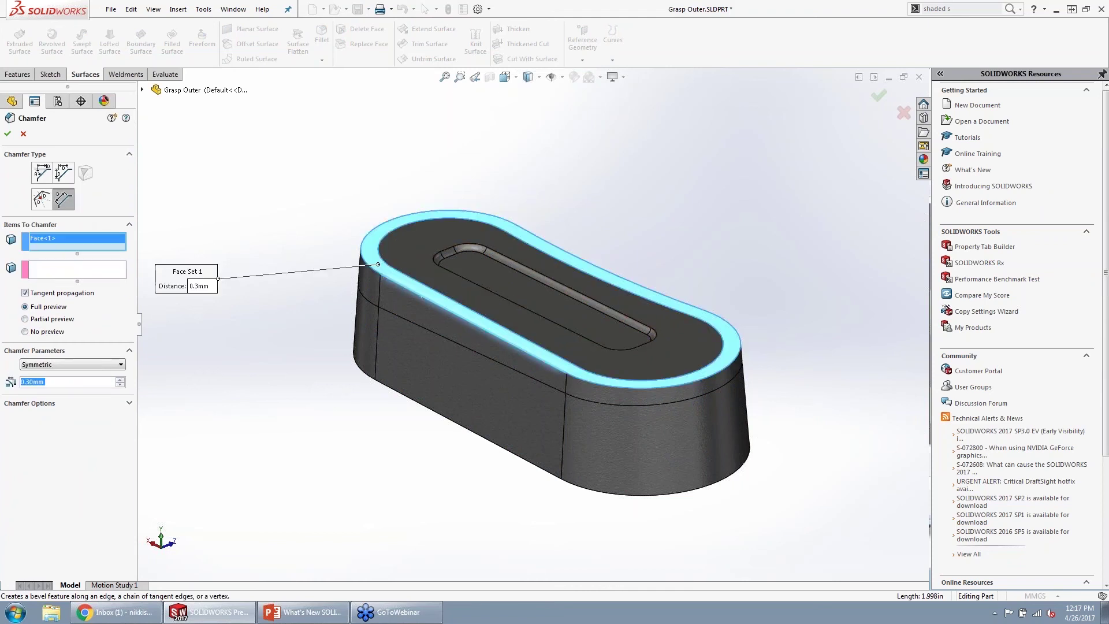
{"action": "left_click", "coordinate": [363, 289]}
- Create the chamfer with Hold Line, using the side split edge and the ring's inner edge, and roll the history to the end
{"action": "left_click", "coordinate": [87, 365]}
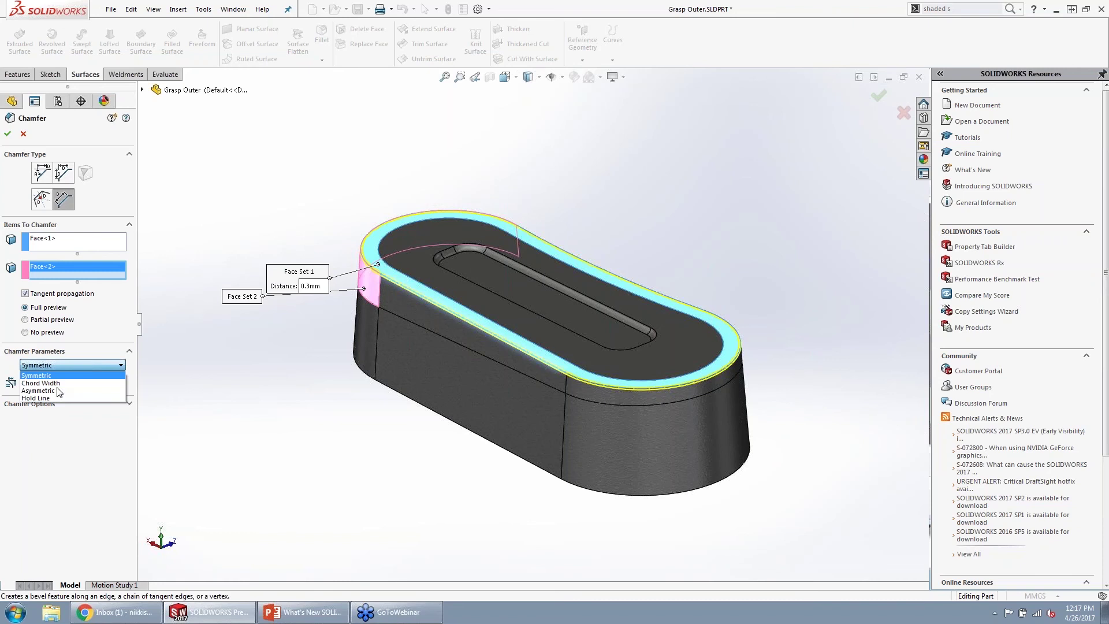
{"action": "left_click", "coordinate": [40, 402]}
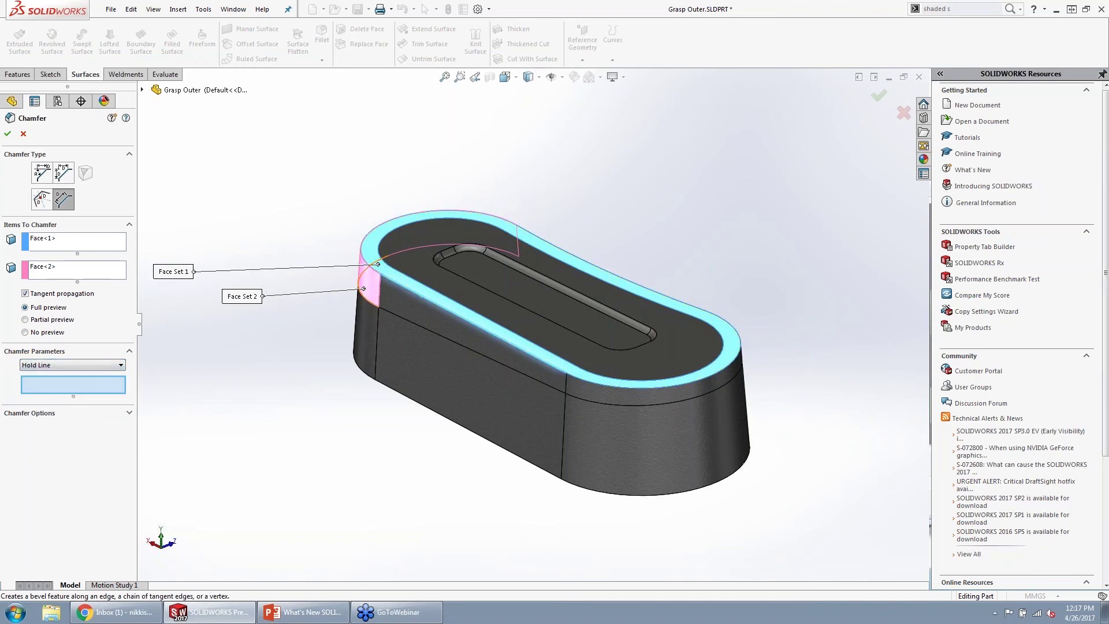
{"action": "left_click", "coordinate": [373, 306]}
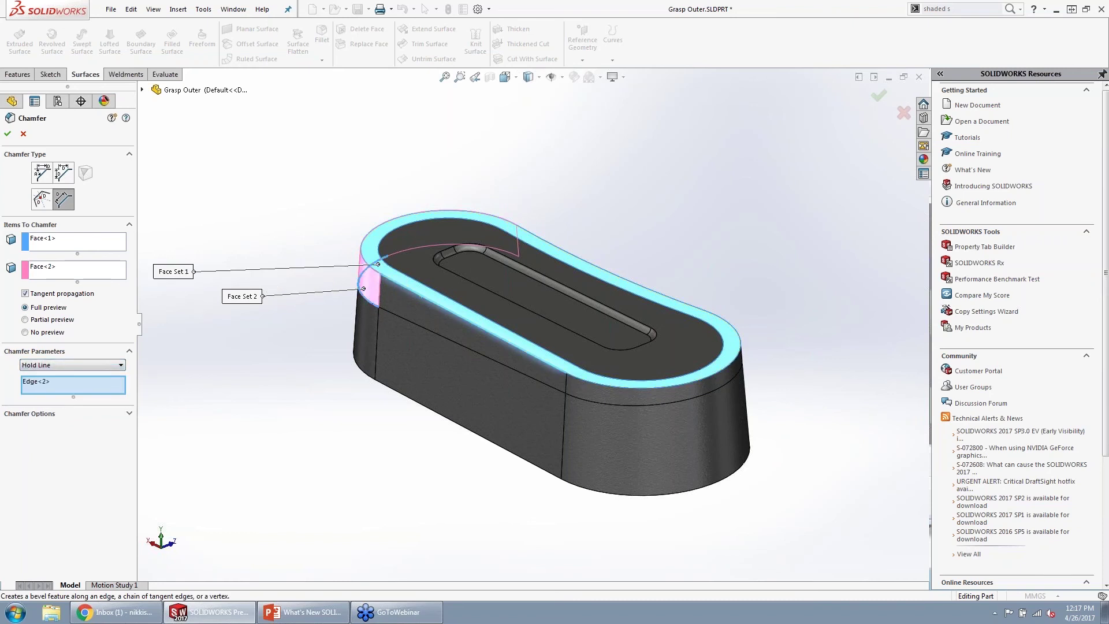
{"action": "left_click", "coordinate": [392, 275]}
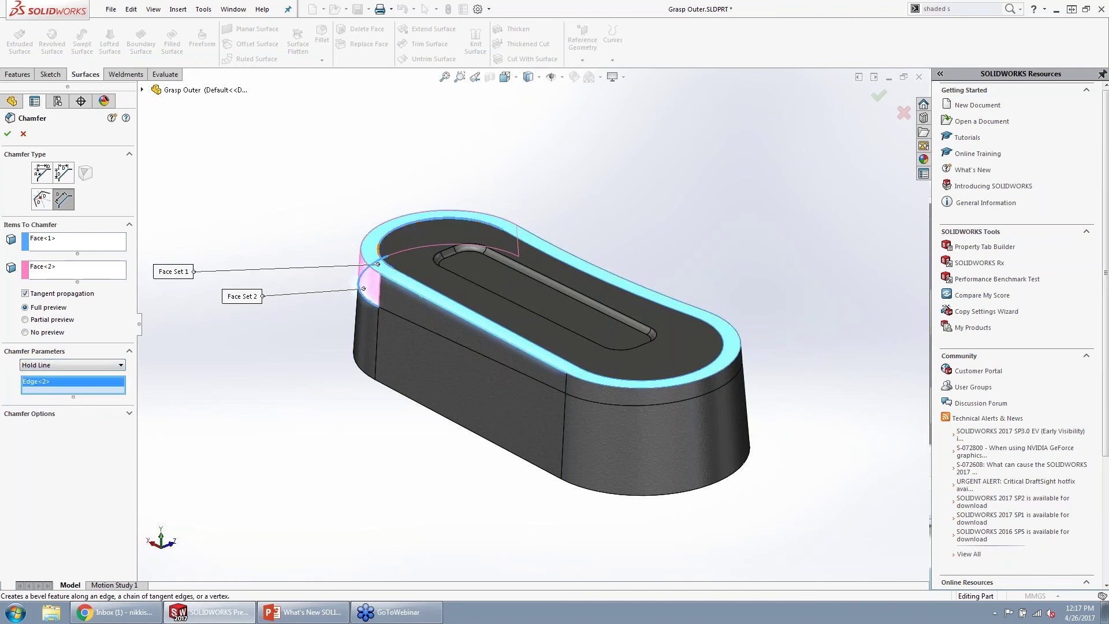
{"action": "left_click", "coordinate": [8, 133]}
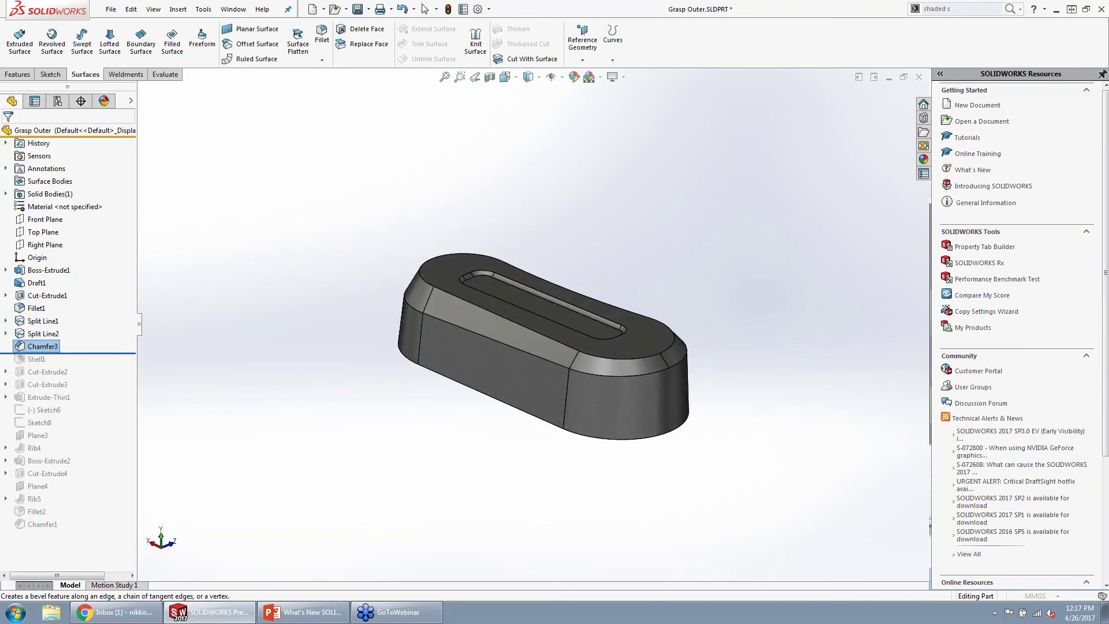
{"action": "left_click_drag", "start_coordinate": [106, 356], "coordinate": [72, 529]}
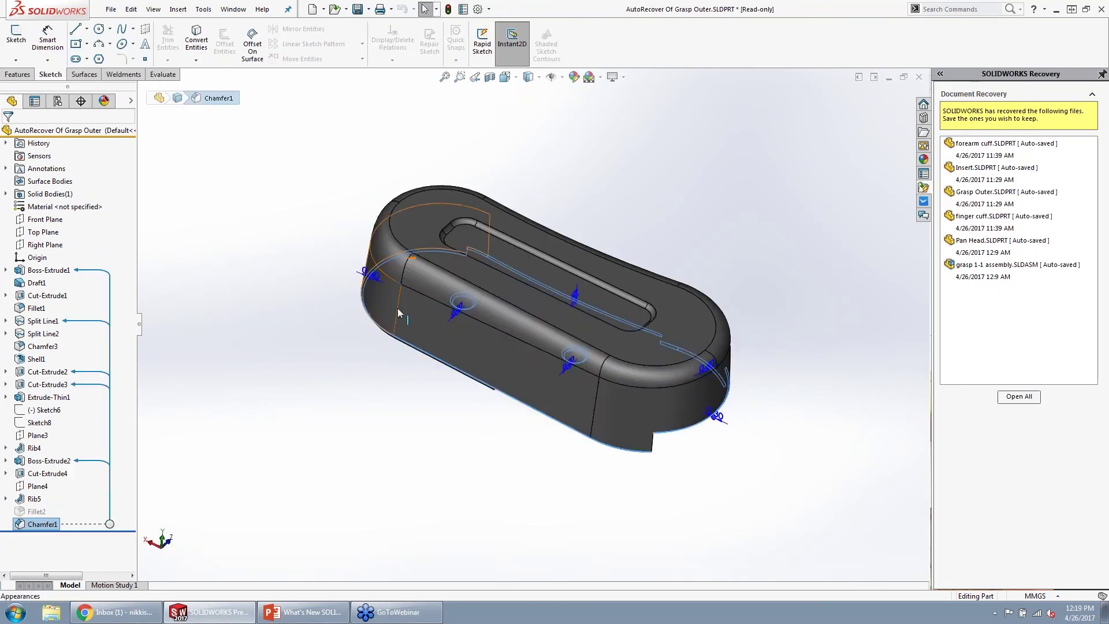
- Edit Chamfer3 around the outer rim, switch its type to chamfer and back to fillet, and accept it with a Curvature Continuous profile
{"action": "left_click", "coordinate": [448, 281]}
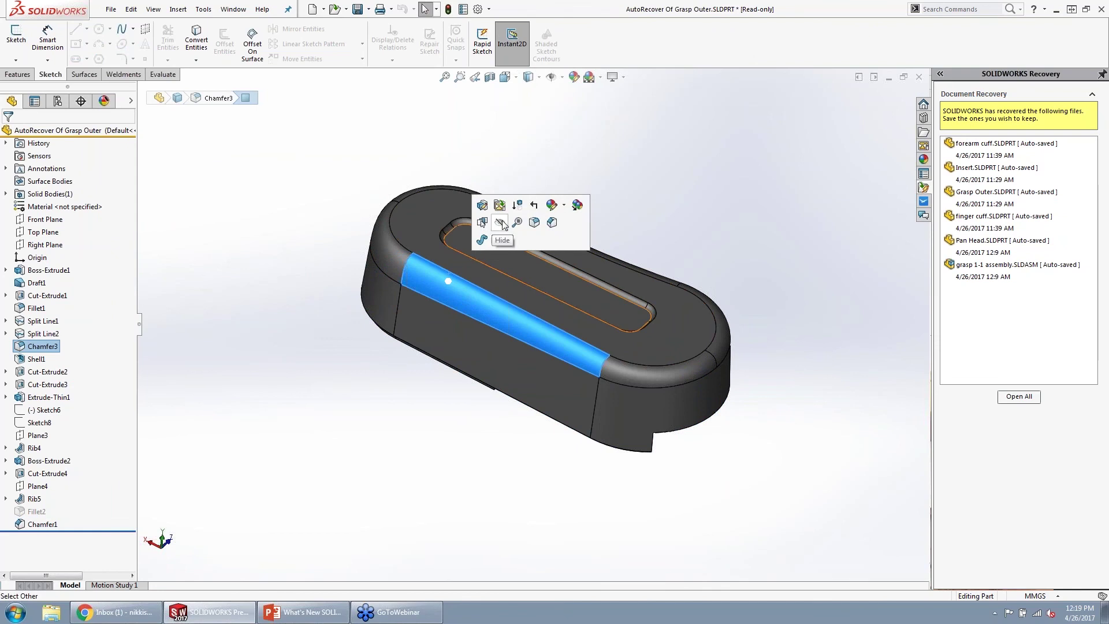
{"action": "left_click", "coordinate": [482, 203]}
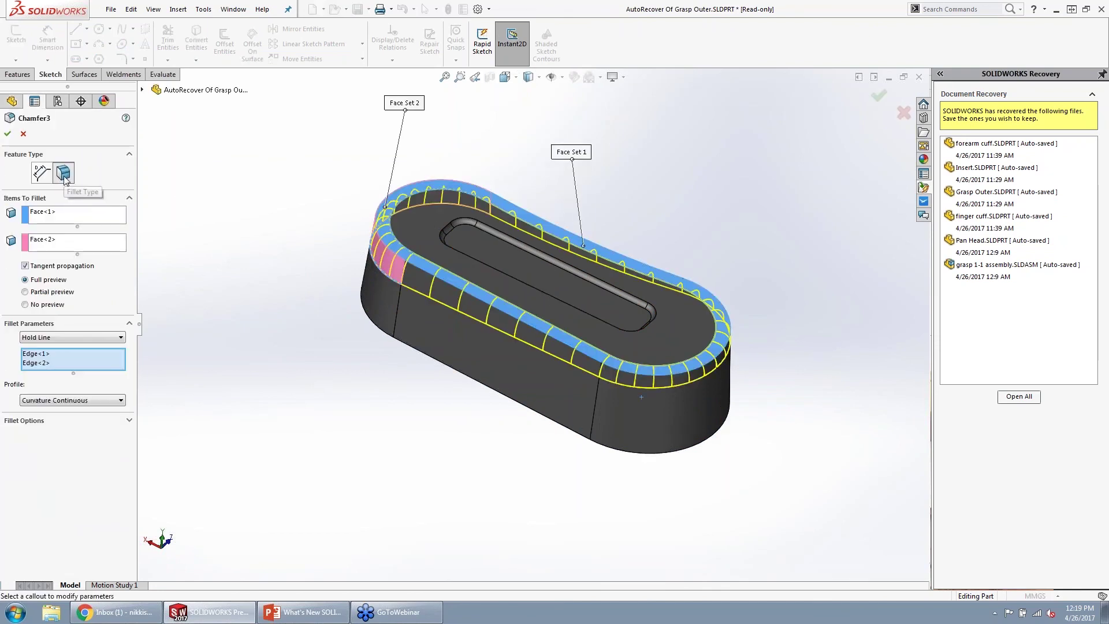
{"action": "left_click", "coordinate": [40, 175]}
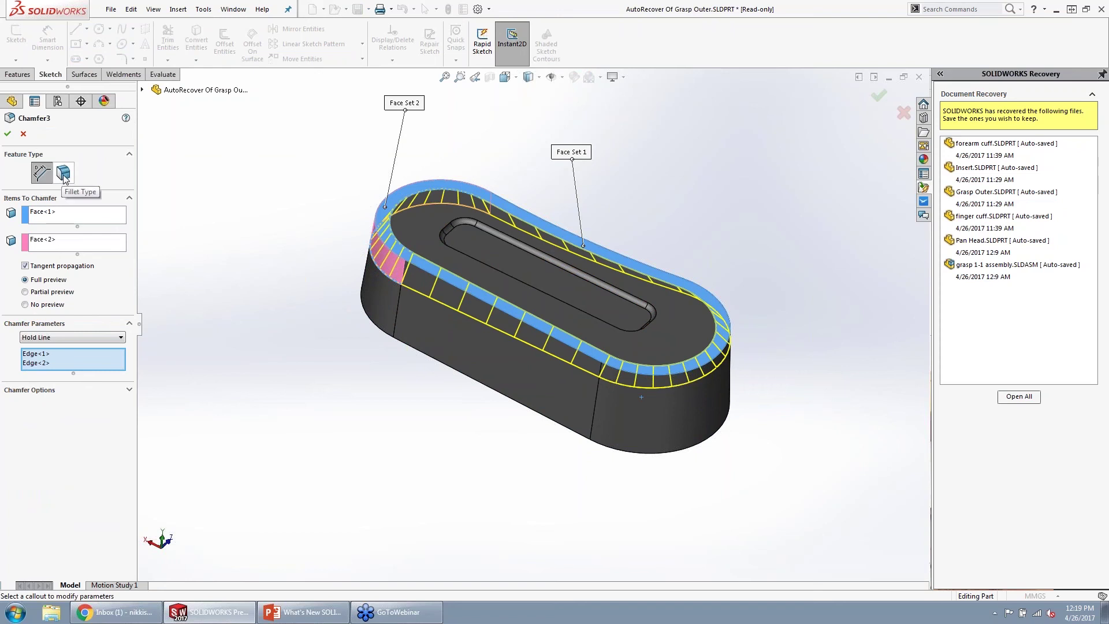
{"action": "left_click", "coordinate": [64, 174]}
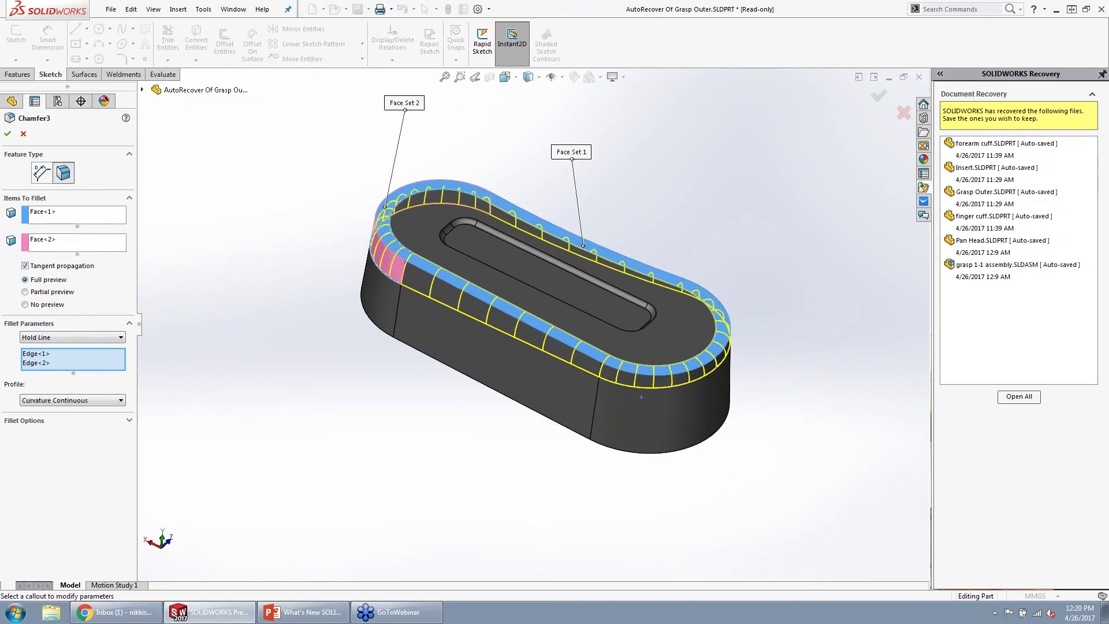
{"action": "left_click", "coordinate": [69, 400]}
{"action": "left_click", "coordinate": [69, 400]}
{"action": "left_click", "coordinate": [9, 134]}
{"action": "middle_click_drag", "start_coordinate": [245, 228], "coordinate": [288, 214]}
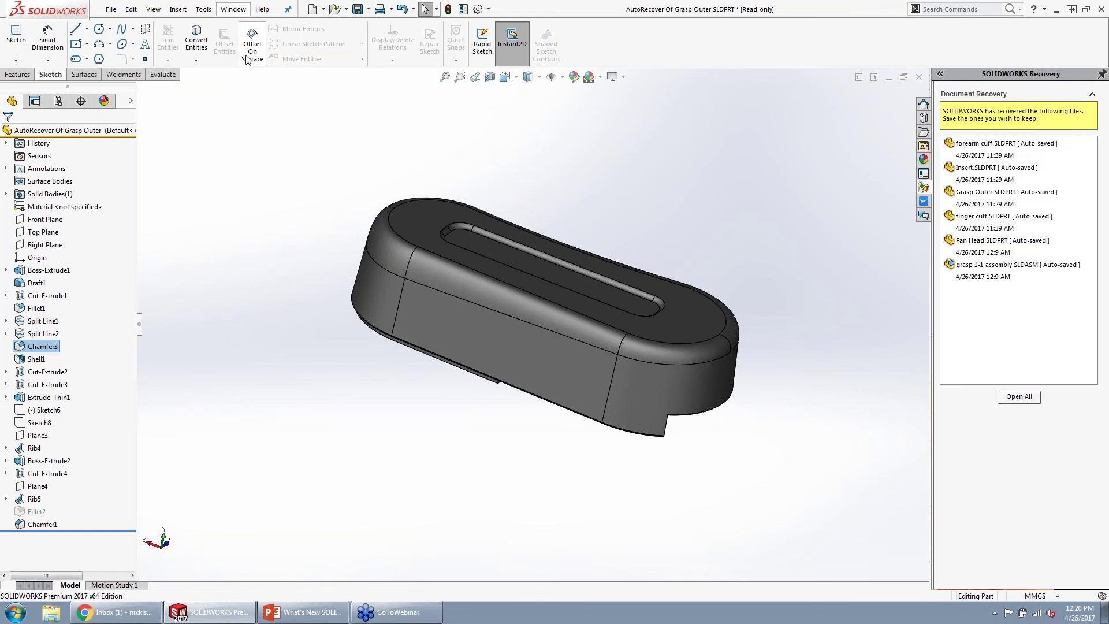
{"action": "left_click", "coordinate": [234, 10]}
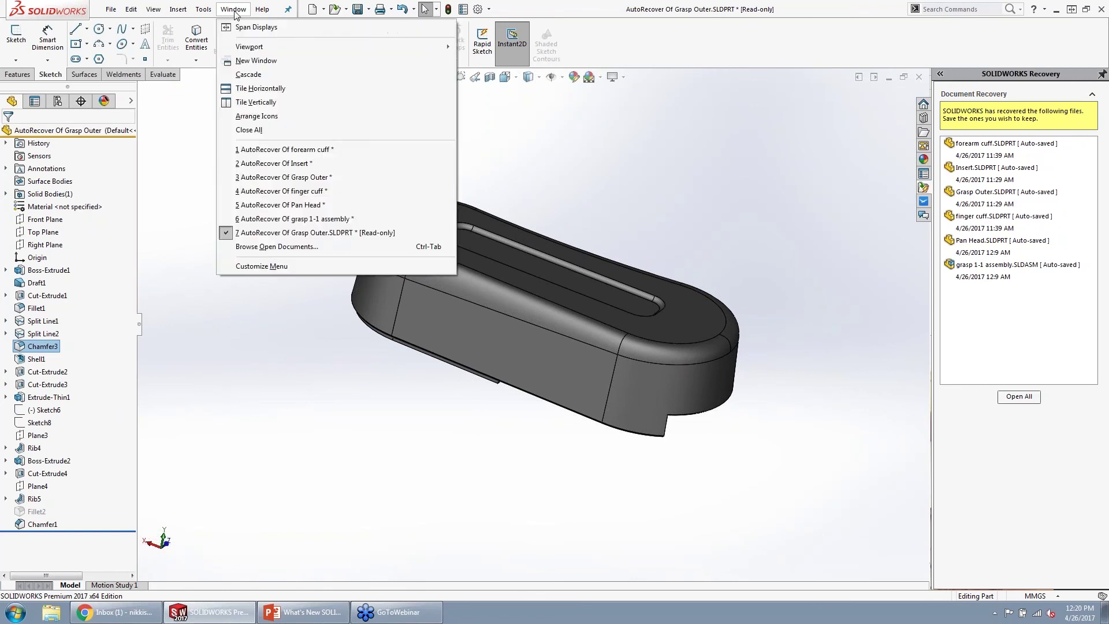
{"action": "left_click", "coordinate": [326, 17]}
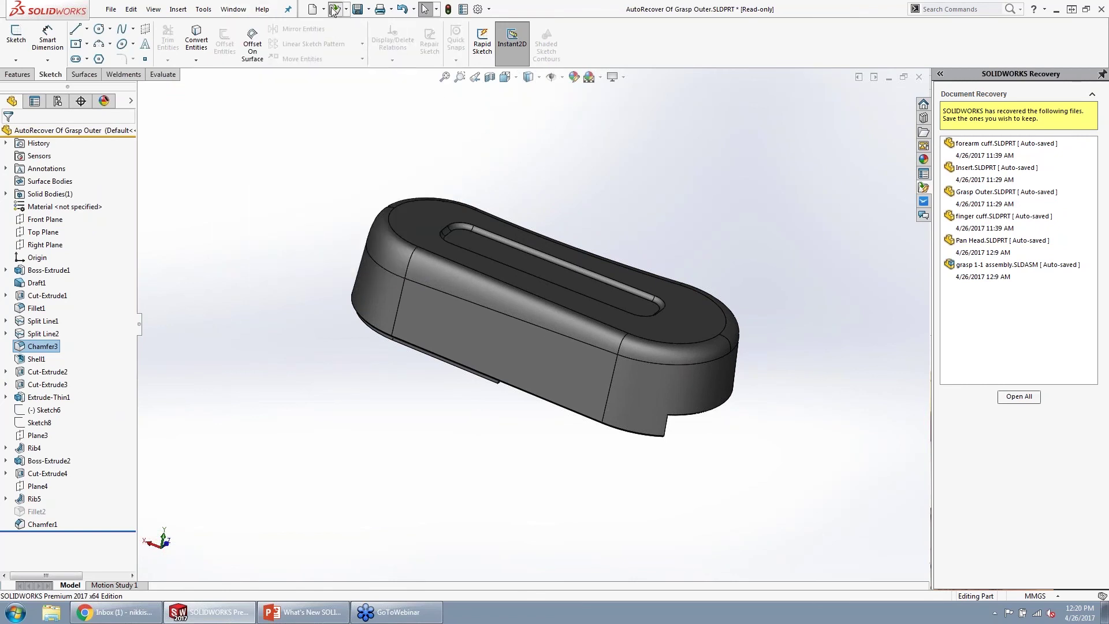
- Open Manifold.SLDPRT from the 06 - Advanced Hole folder of What's New in SOLIDWORKS 2017
{"action": "left_click", "coordinate": [334, 11]}
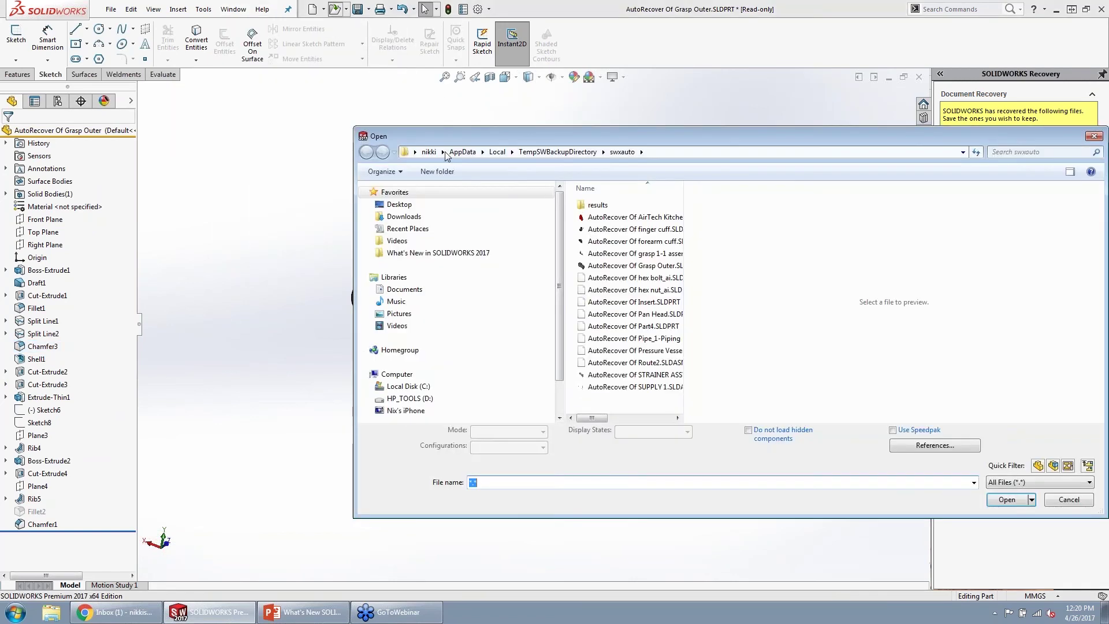
{"action": "left_click", "coordinate": [418, 252]}
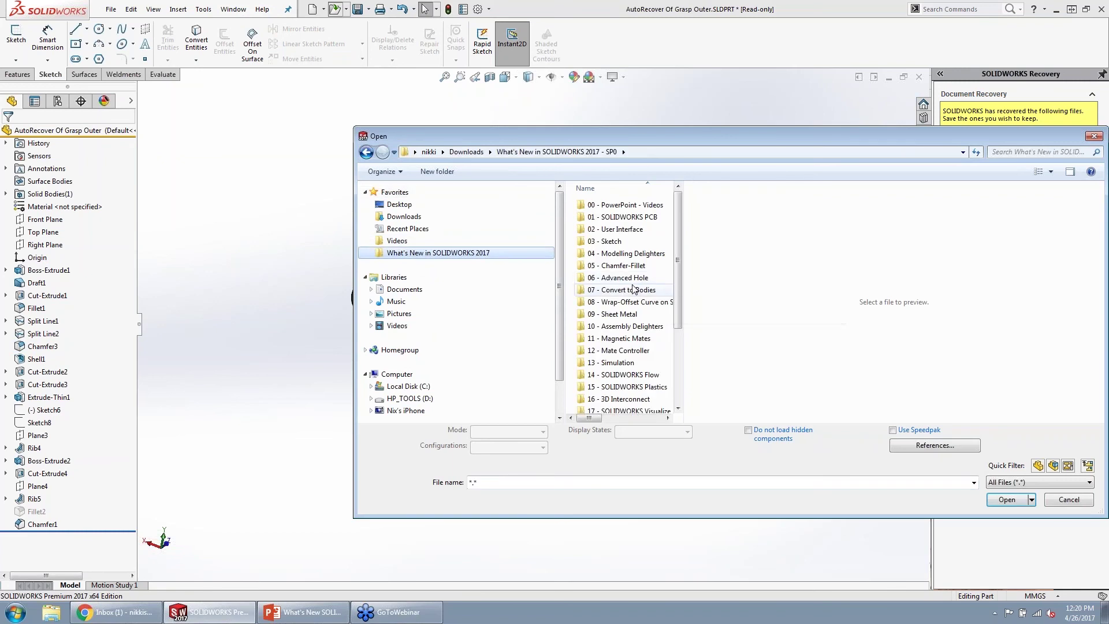
{"action": "double_click", "coordinate": [633, 278]}
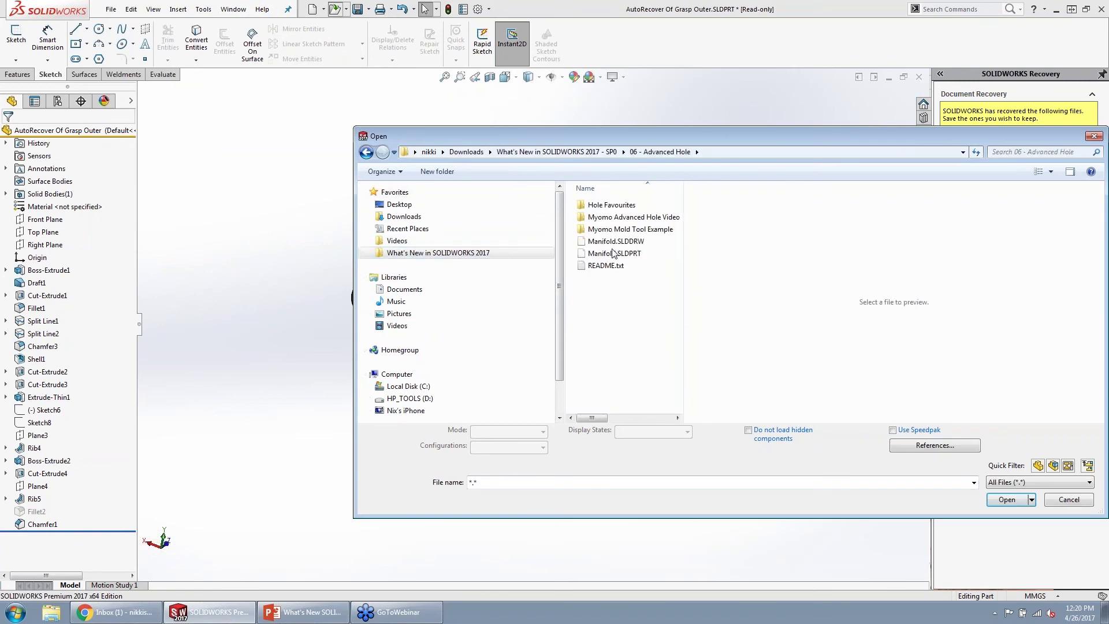
{"action": "left_click", "coordinate": [617, 253]}
{"action": "left_click", "coordinate": [1005, 487]}
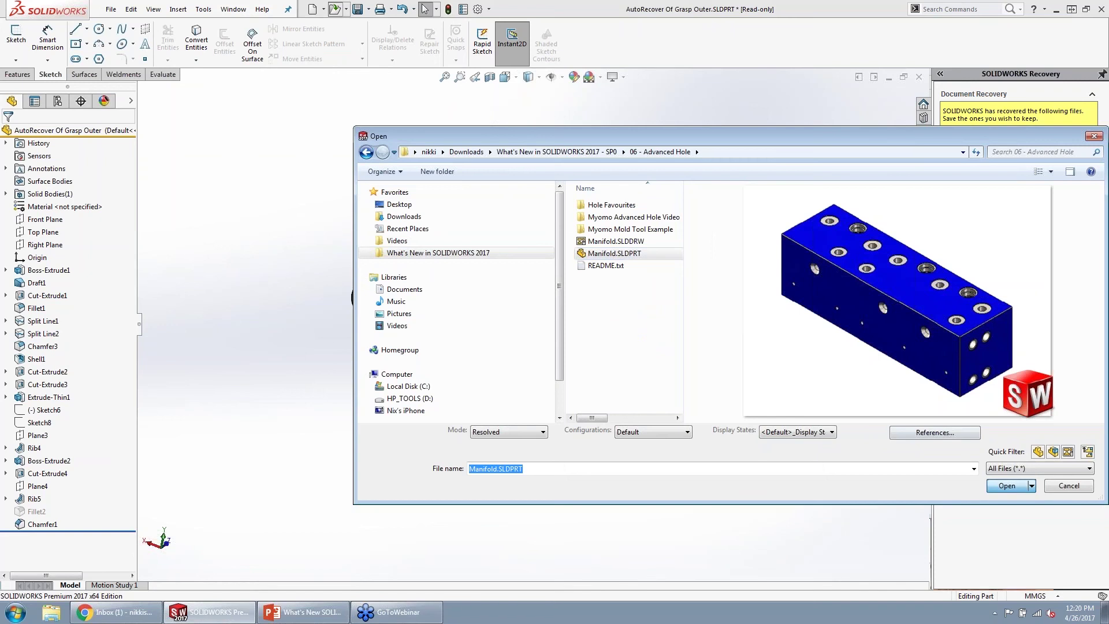
- Create a section view of the manifold through Plane1
{"action": "scroll", "coordinate": [527, 368], "scroll_direction": "up", "scroll_amount": 3}
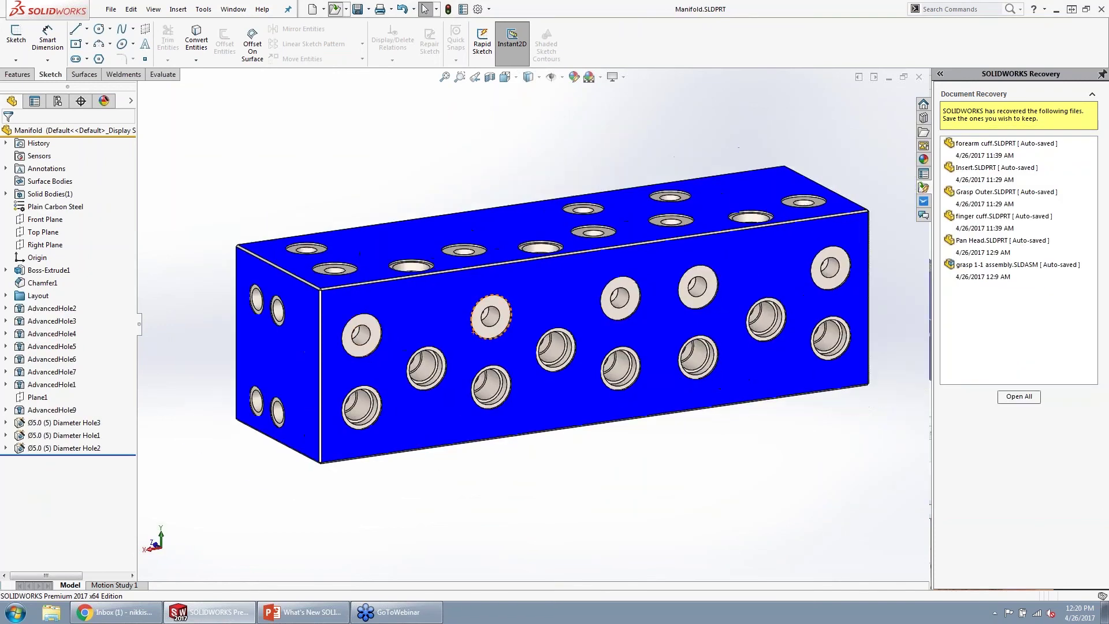
{"action": "left_click", "coordinate": [36, 397]}
{"action": "left_click", "coordinate": [49, 382]}
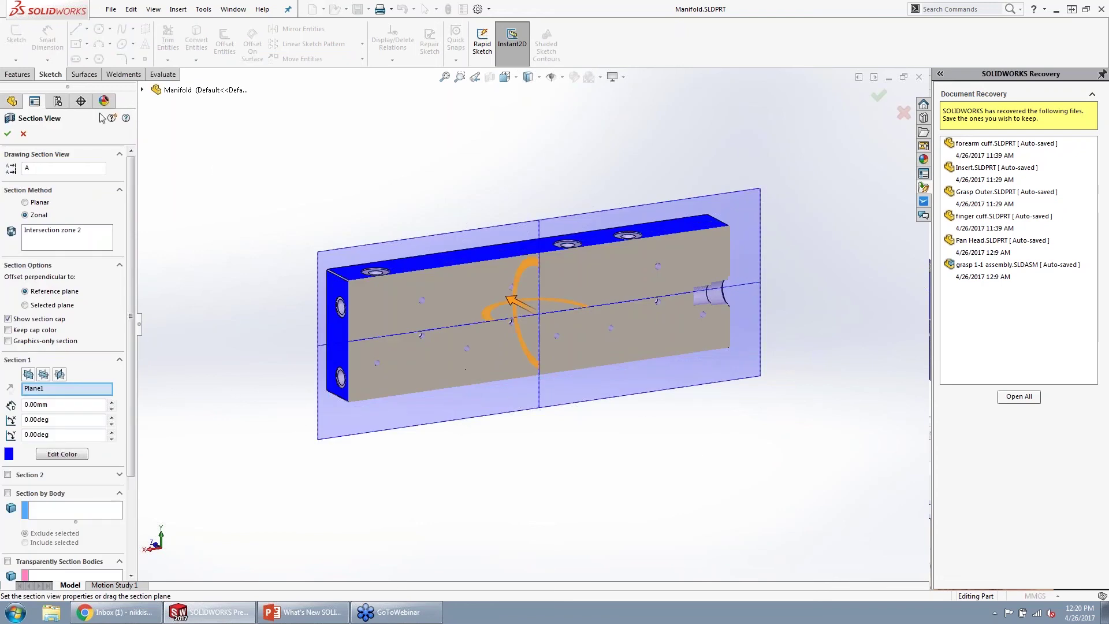
{"action": "left_click", "coordinate": [7, 133]}
- Open the advanced hole at the sectioned manifold's end, AdvancedHole9, for editing
{"action": "scroll", "coordinate": [702, 301], "scroll_direction": "down", "scroll_amount": 3}
{"action": "left_click", "coordinate": [688, 295]}
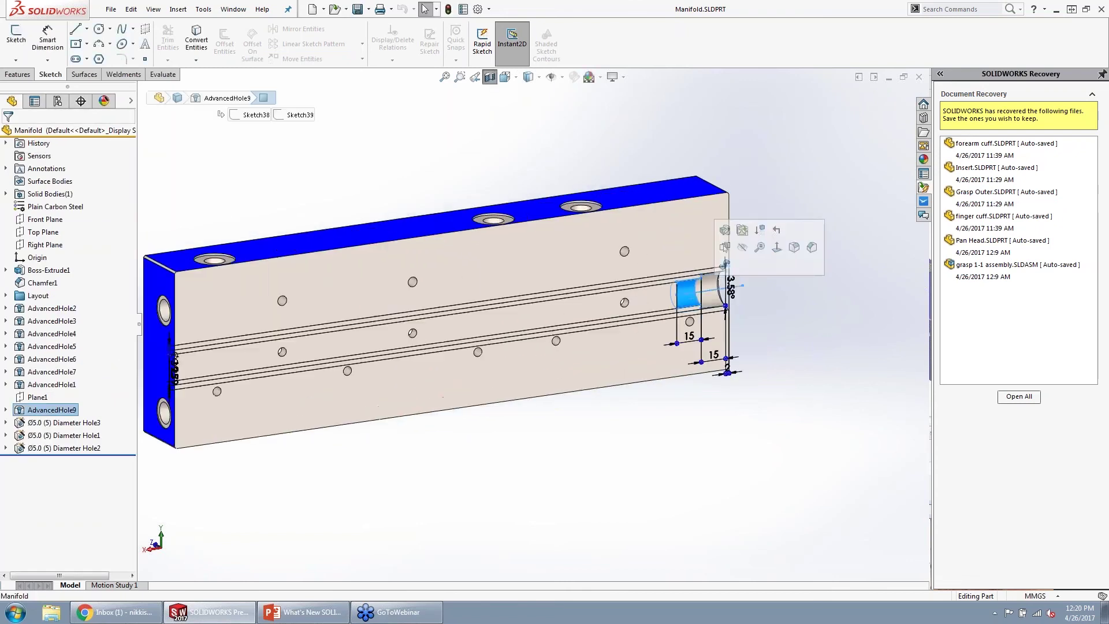
{"action": "left_click", "coordinate": [16, 75]}
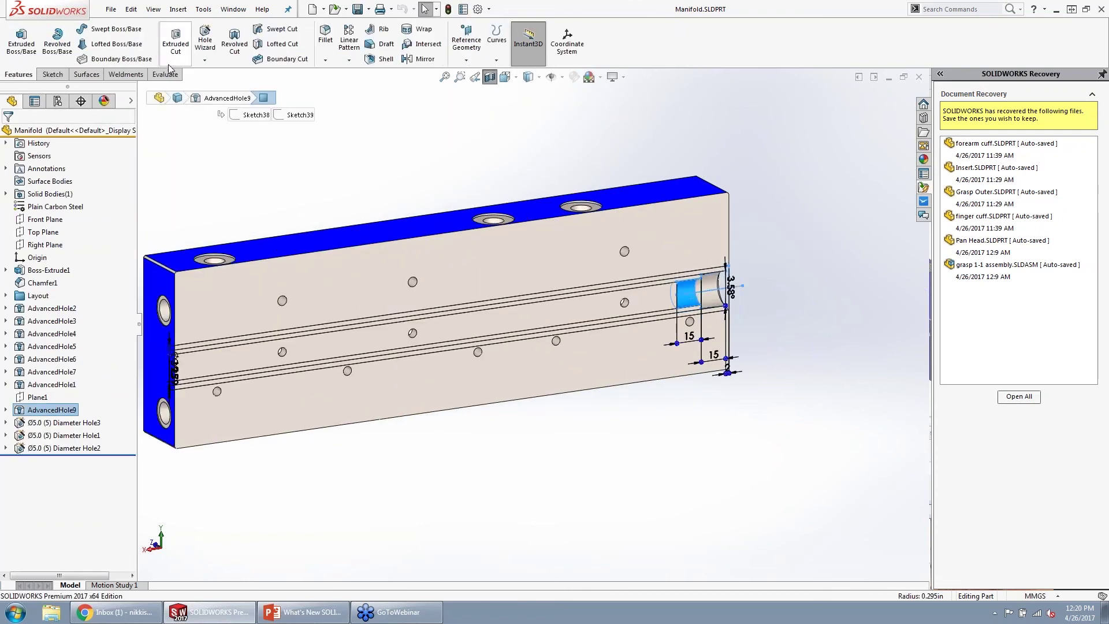
{"action": "left_click", "coordinate": [205, 60]}
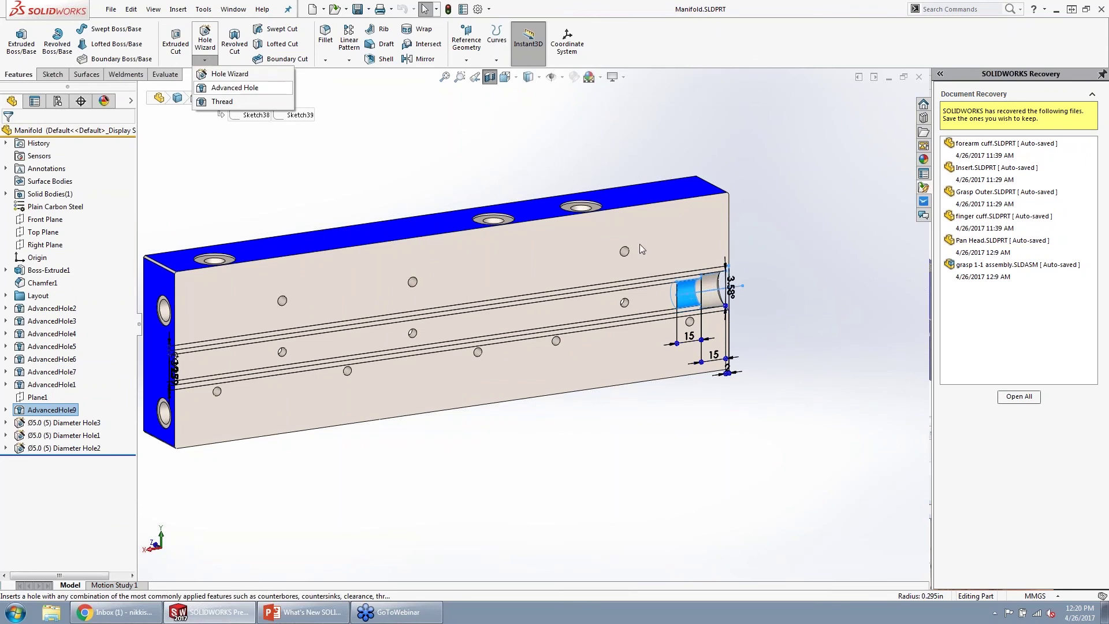
{"action": "left_click", "coordinate": [640, 249]}
{"action": "left_click", "coordinate": [685, 291]}
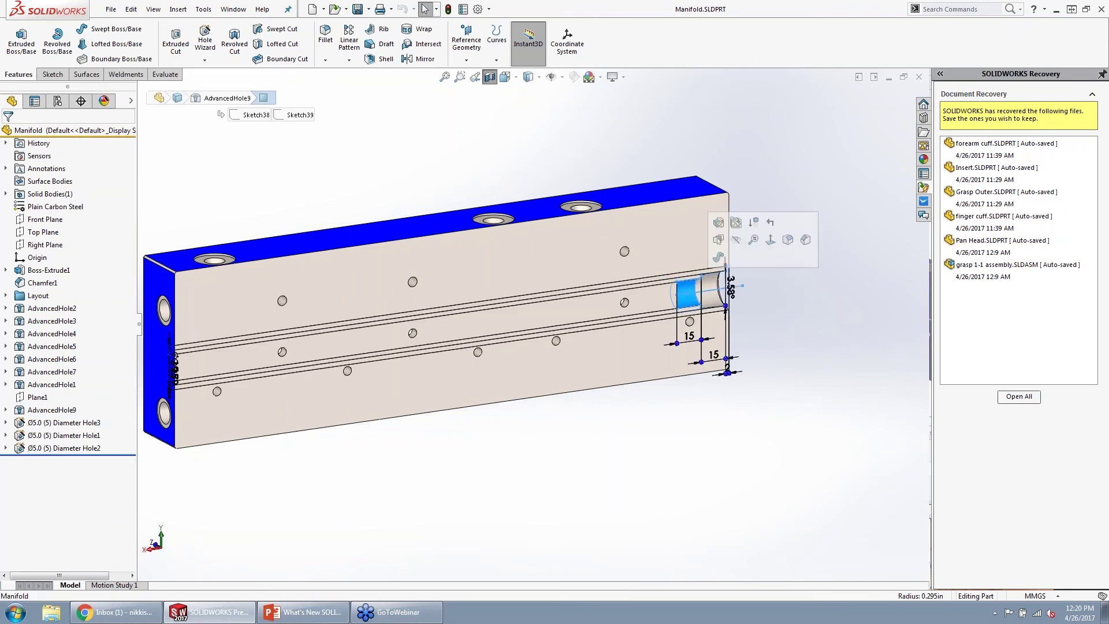
{"action": "left_click", "coordinate": [718, 225]}
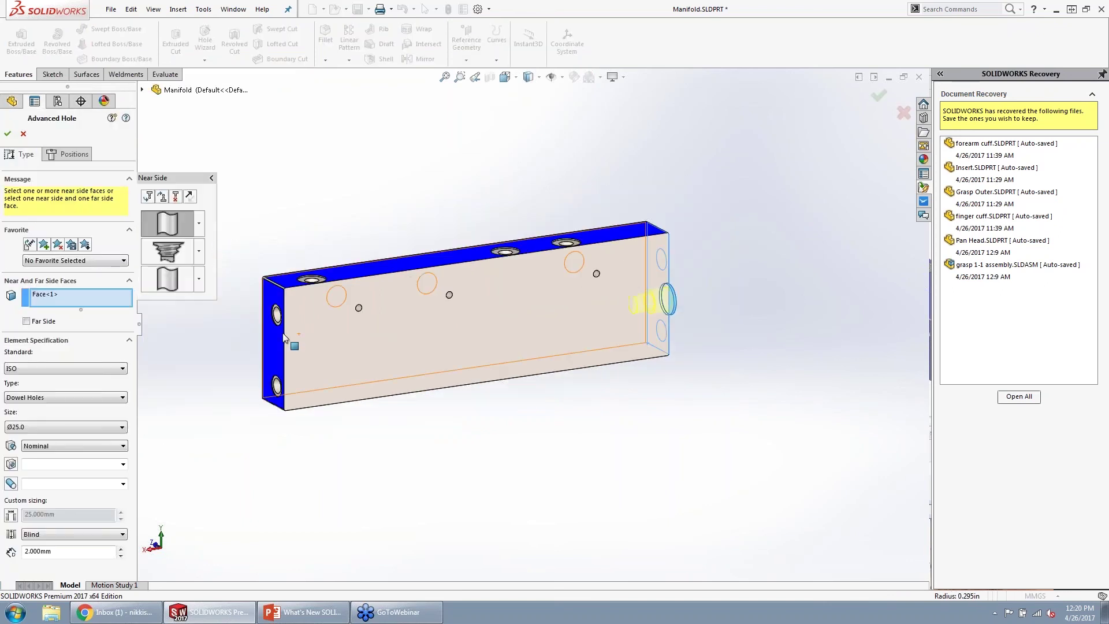
- Enable the far side for the advanced hole and assign the manifold's opposite end face to it
{"action": "scroll", "coordinate": [500, 324], "scroll_direction": "down", "scroll_amount": 1}
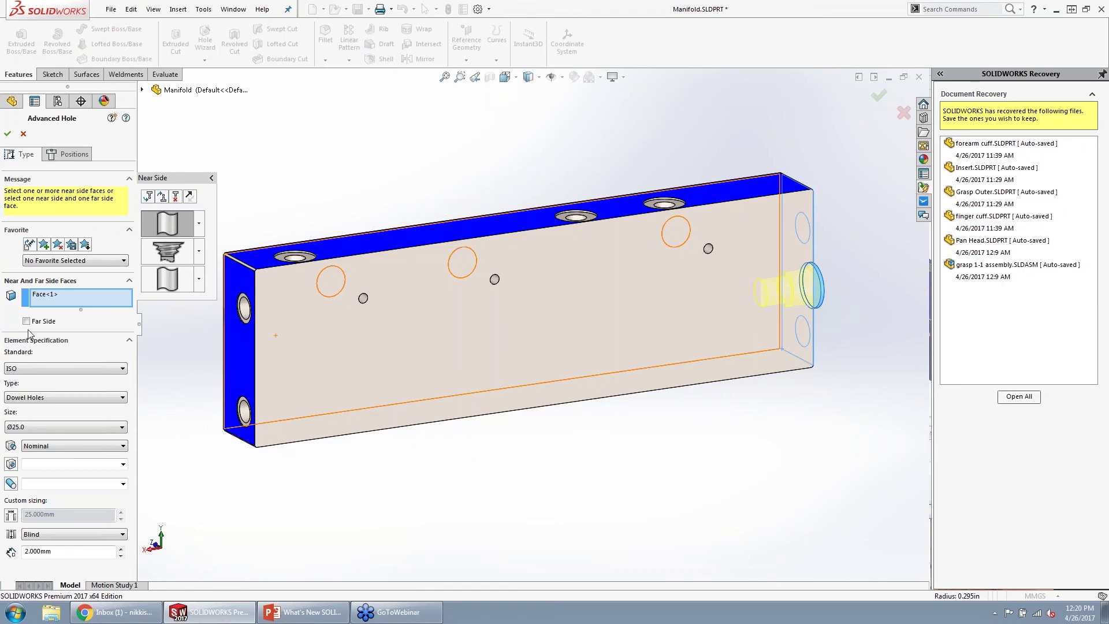
{"action": "key", "text": "ctrl+Right"}
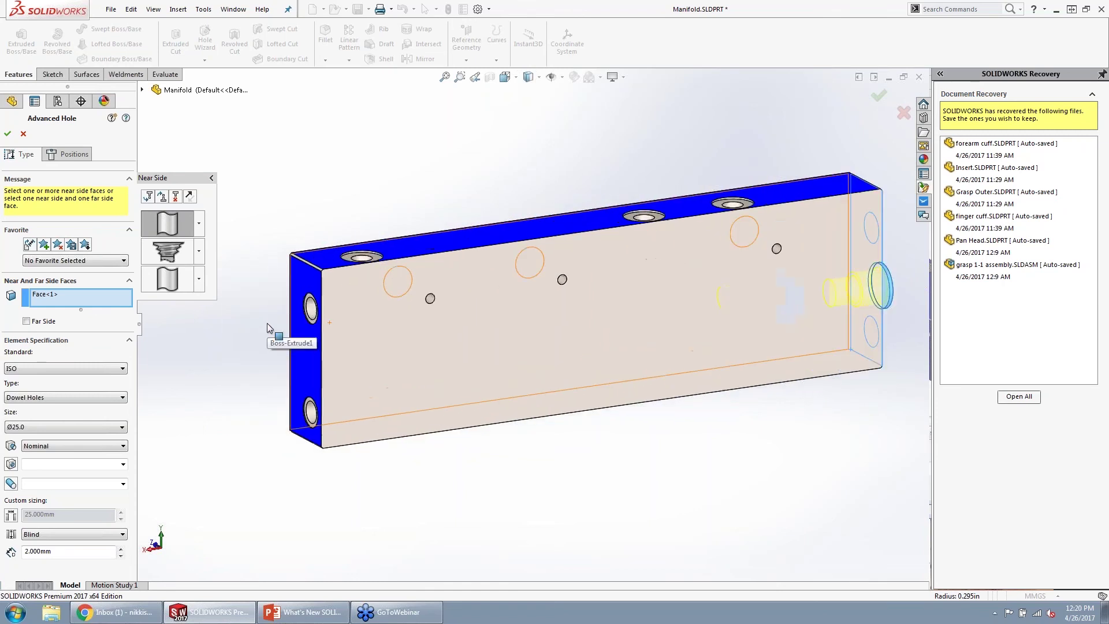
{"action": "left_click", "coordinate": [36, 324]}
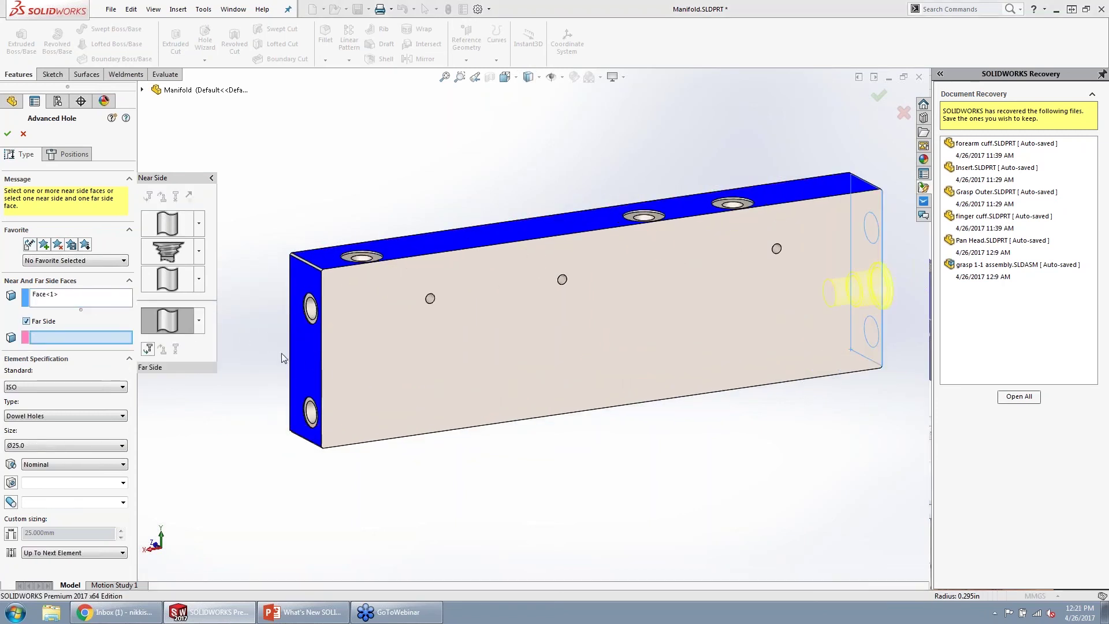
{"action": "left_click", "coordinate": [307, 357]}
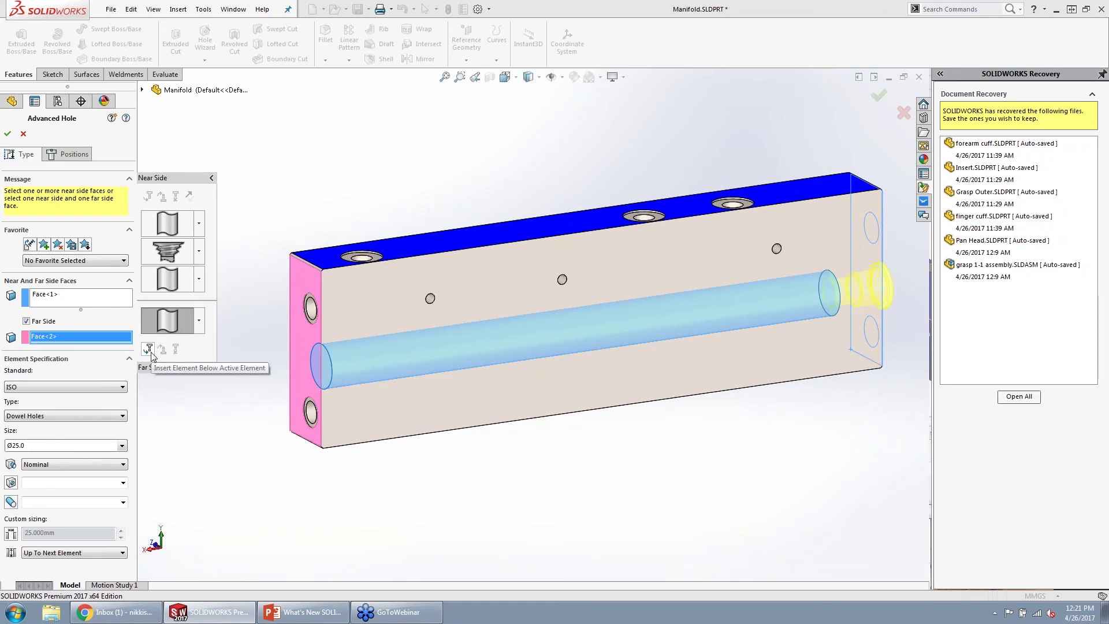
- Set the far side hole element to the Drill sizes type with size Ø9.0
{"action": "left_click", "coordinate": [57, 416]}
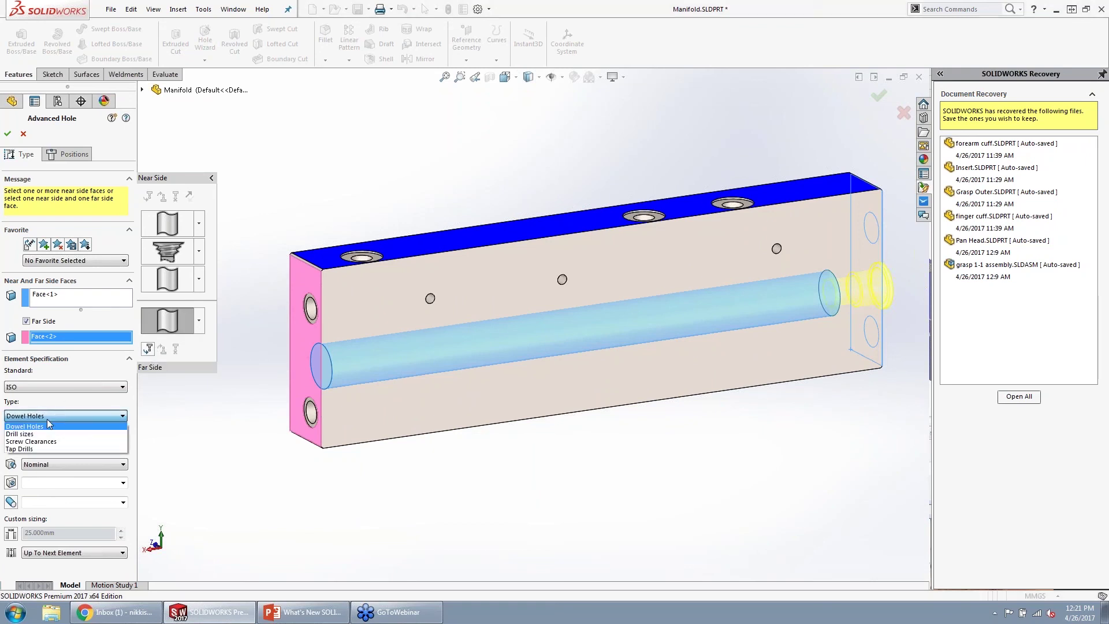
{"action": "left_click", "coordinate": [36, 434]}
{"action": "left_click", "coordinate": [39, 446]}
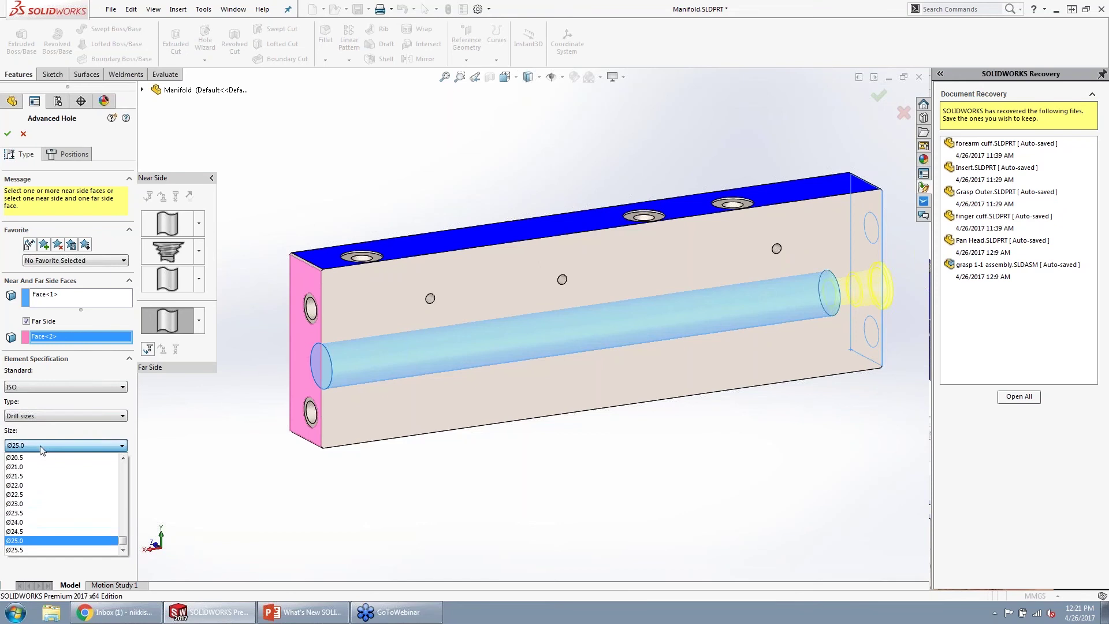
{"action": "scroll", "coordinate": [32, 471], "scroll_direction": "up", "scroll_amount": 5}
{"action": "scroll", "coordinate": [29, 470], "scroll_direction": "up", "scroll_amount": 4}
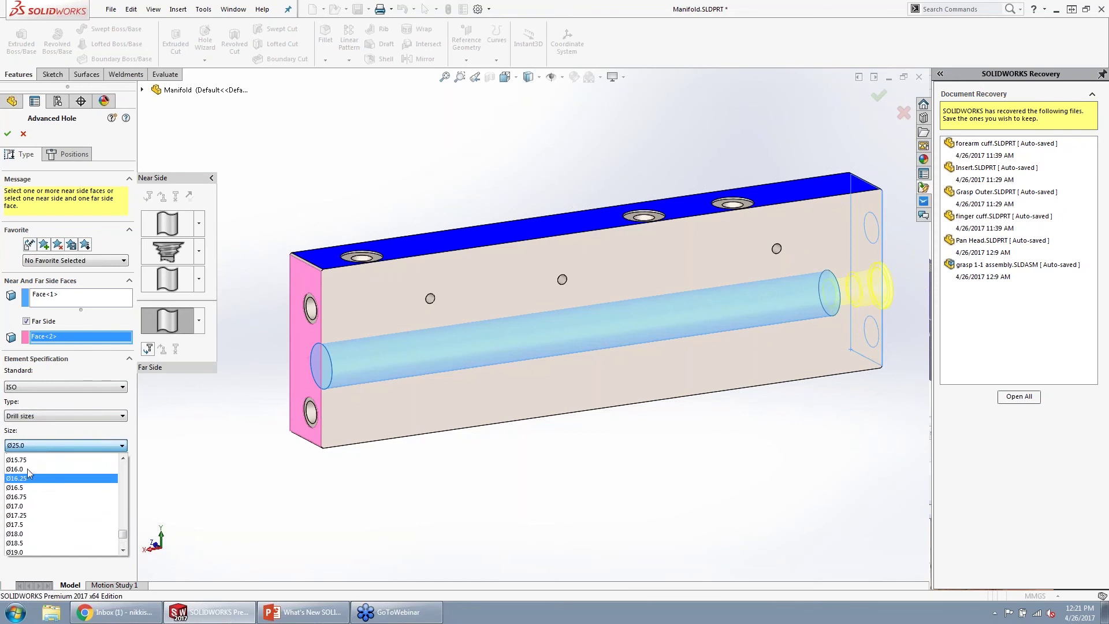
{"action": "scroll", "coordinate": [26, 473], "scroll_direction": "up", "scroll_amount": 5}
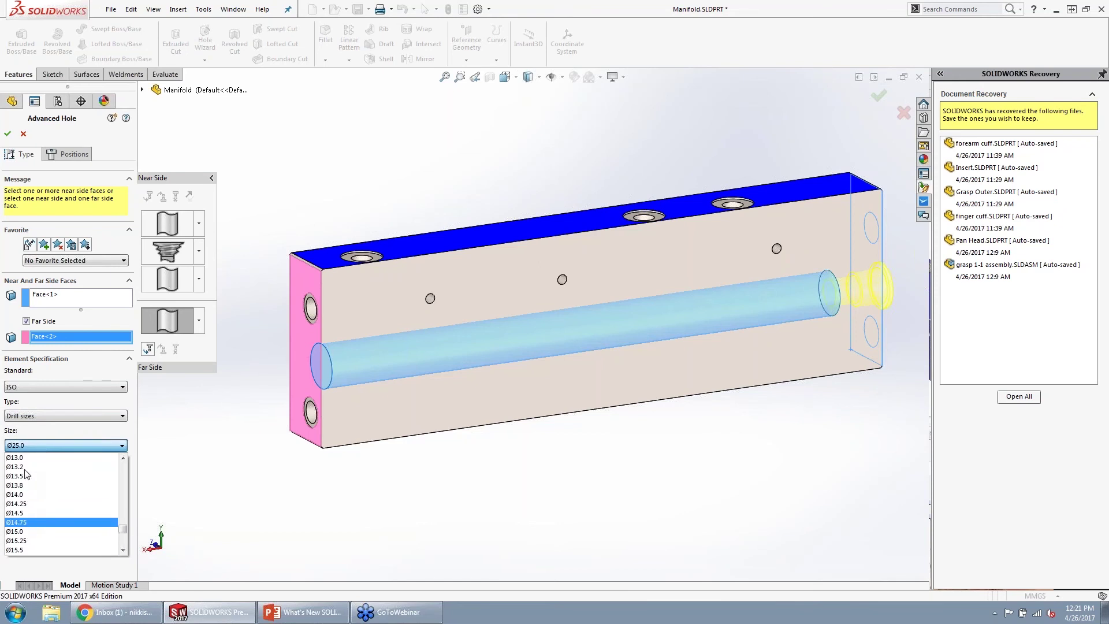
{"action": "scroll", "coordinate": [25, 474], "scroll_direction": "up", "scroll_amount": 4}
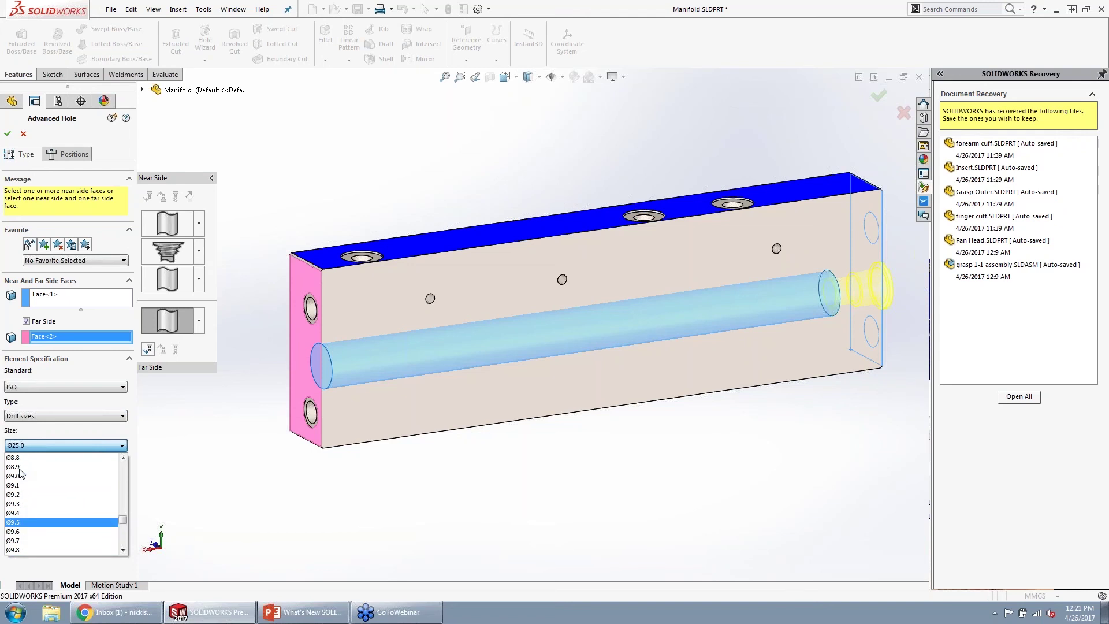
{"action": "left_click", "coordinate": [21, 461]}
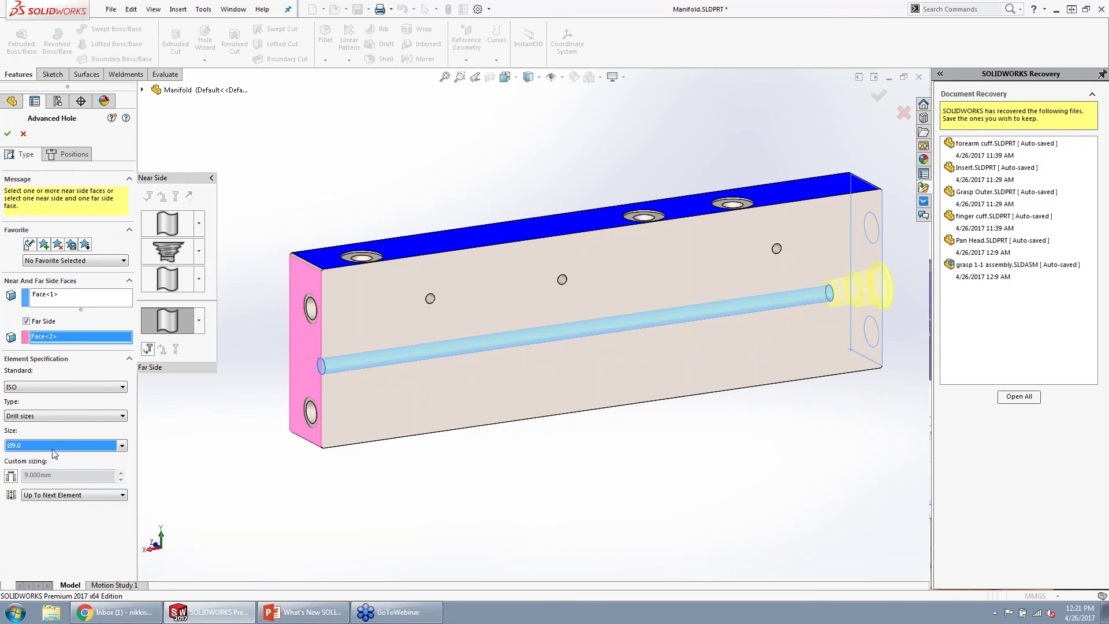
- Insert a Far Side Tapered Tap element below the Ø9.0 hole, size 1/2, with a blind depth of 20 mm
{"action": "left_click", "coordinate": [152, 351]}
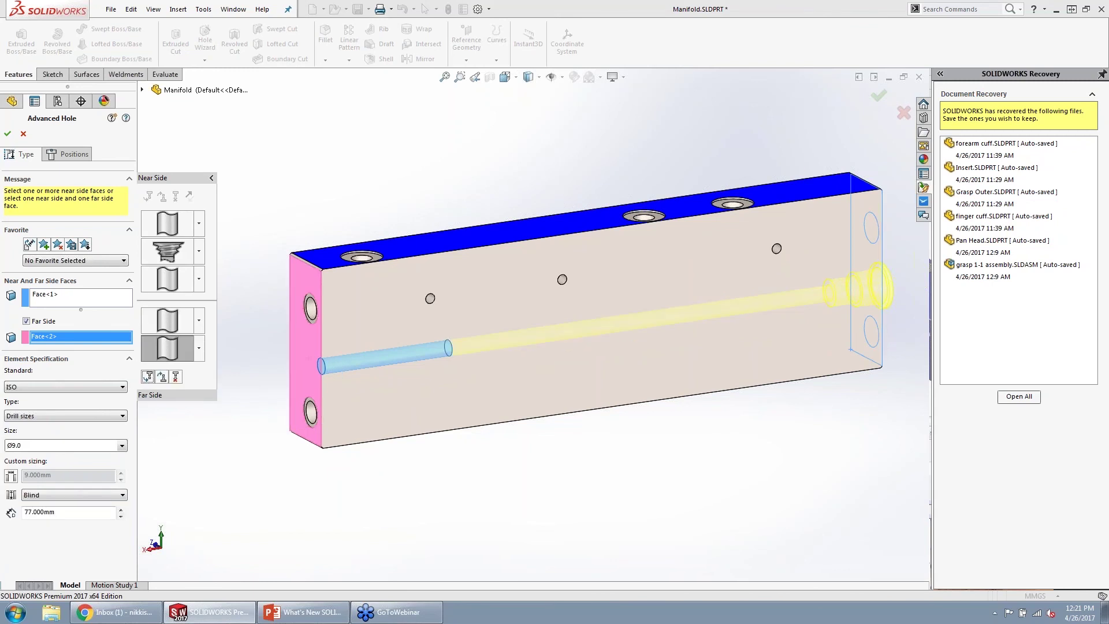
{"action": "left_click", "coordinate": [199, 349]}
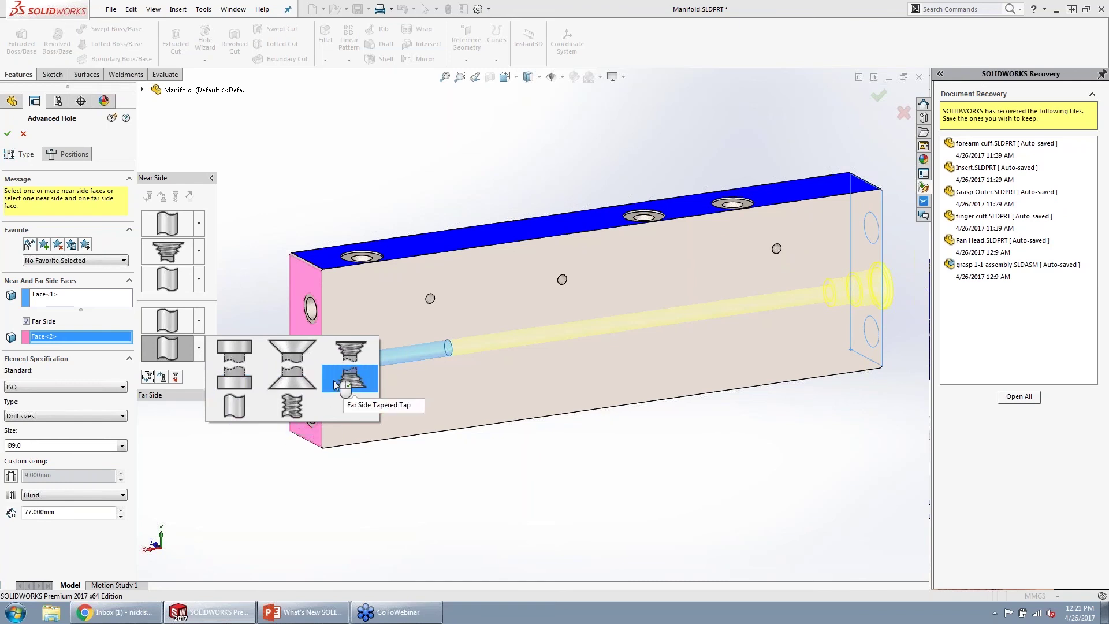
{"action": "left_click", "coordinate": [350, 381]}
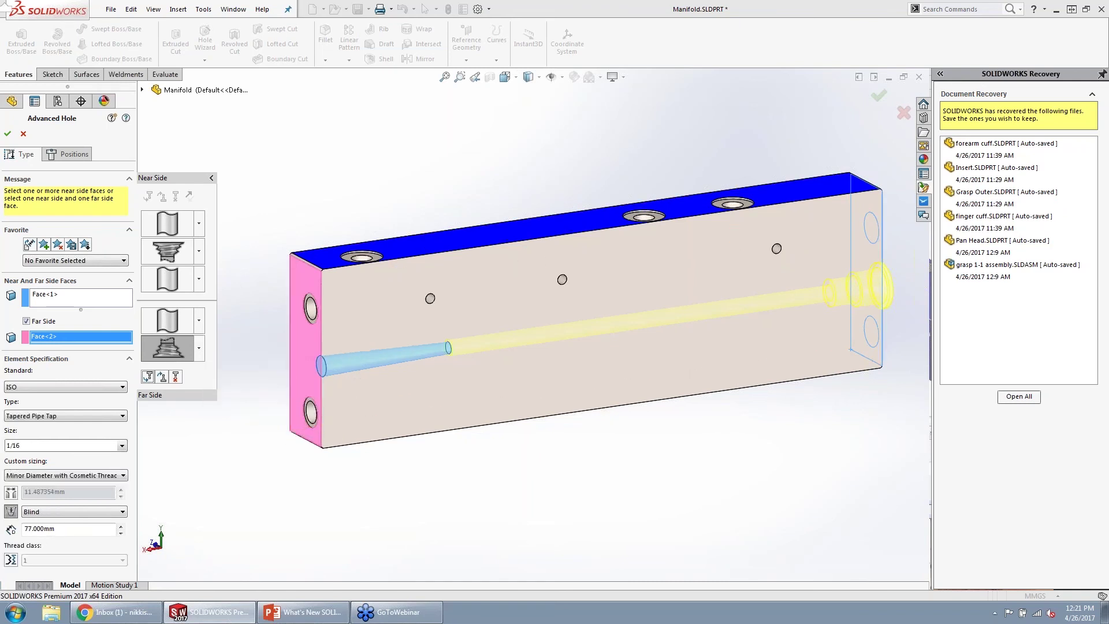
{"action": "left_click", "coordinate": [53, 442]}
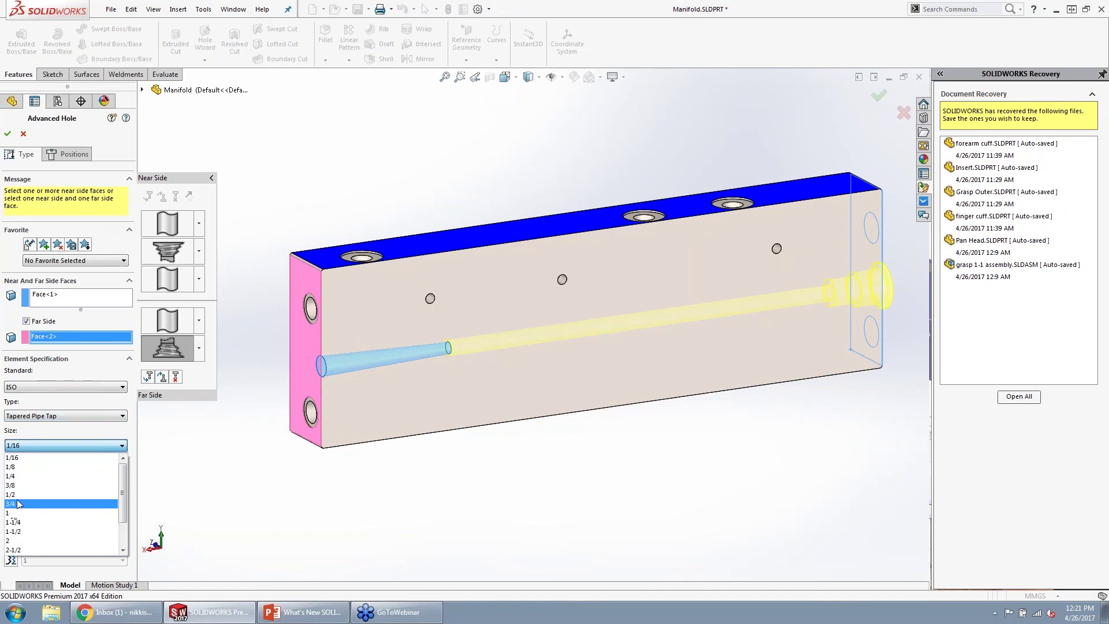
{"action": "left_click", "coordinate": [35, 495]}
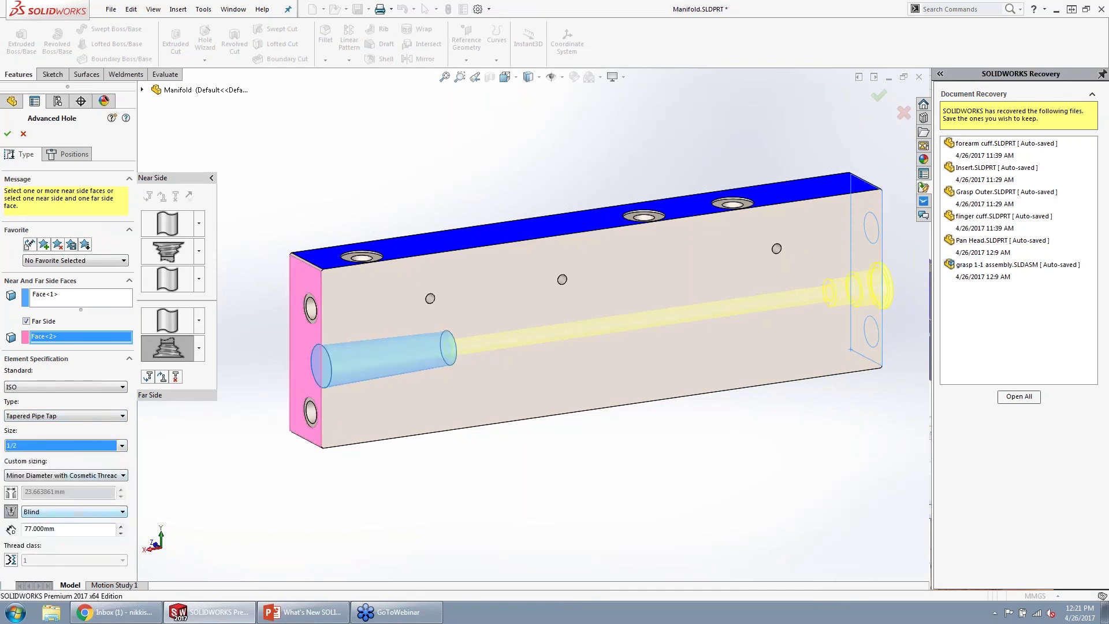
{"action": "left_click", "coordinate": [71, 530]}
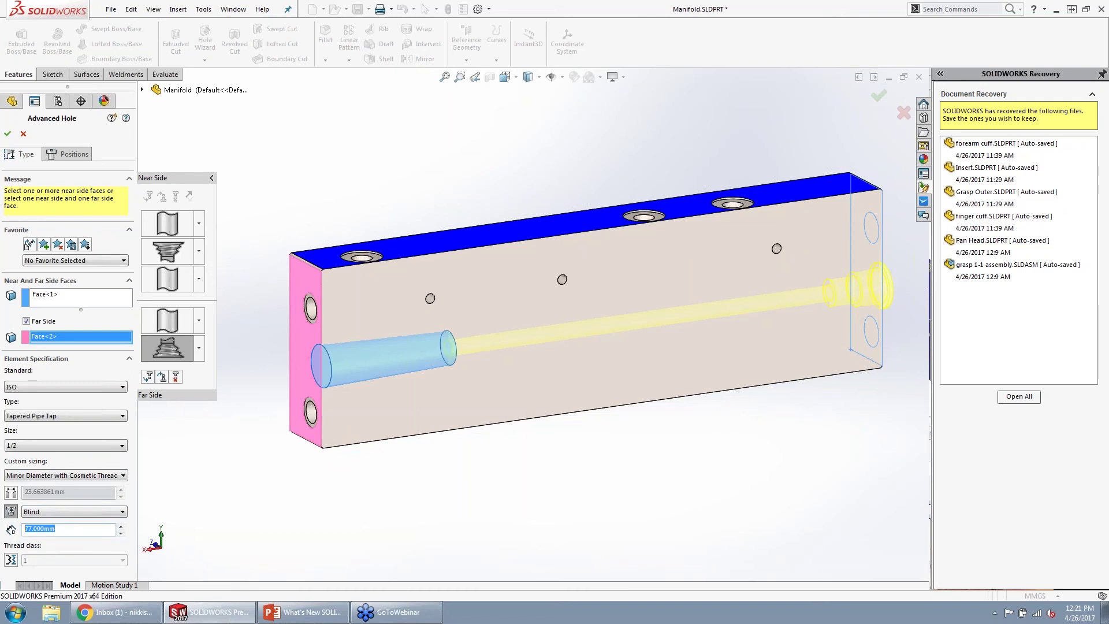
{"action": "type", "text": "20"}
{"action": "key", "text": "Return"}
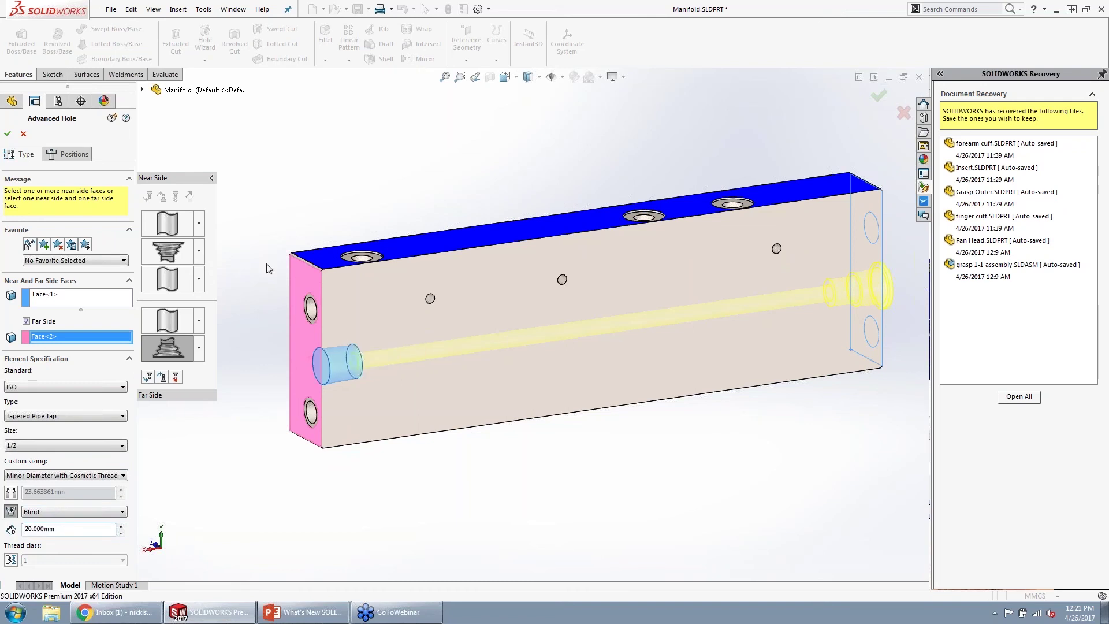
- Insert another far side element below the tapered tap as a plain Hole of size Ø25.0
{"action": "left_click", "coordinate": [149, 376]}
{"action": "left_click", "coordinate": [199, 376]}
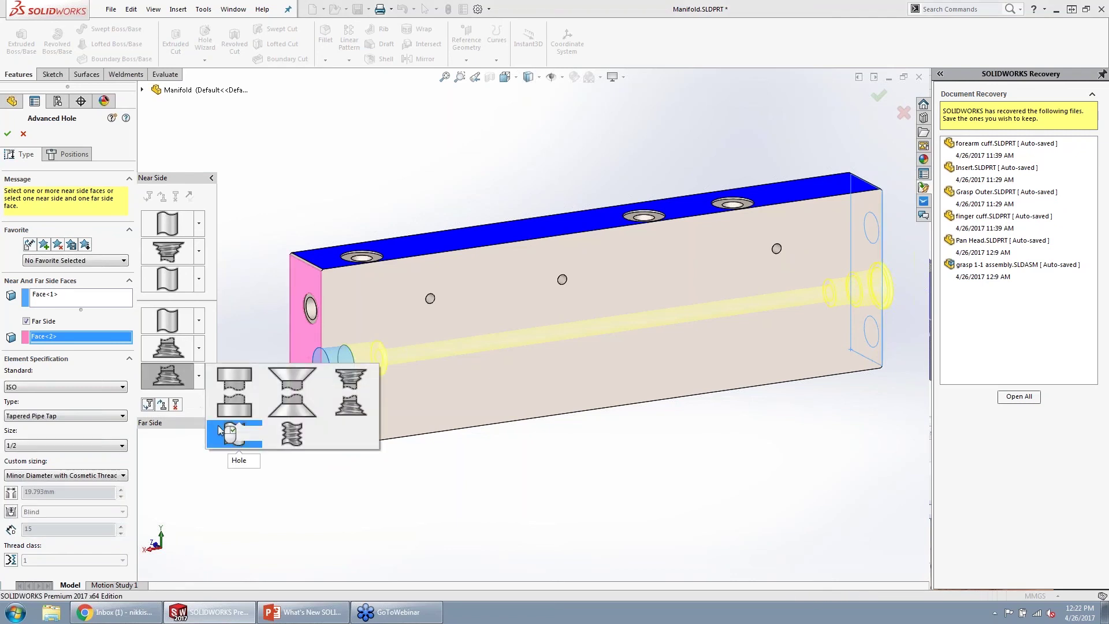
{"action": "left_click", "coordinate": [223, 432]}
{"action": "left_click", "coordinate": [87, 446]}
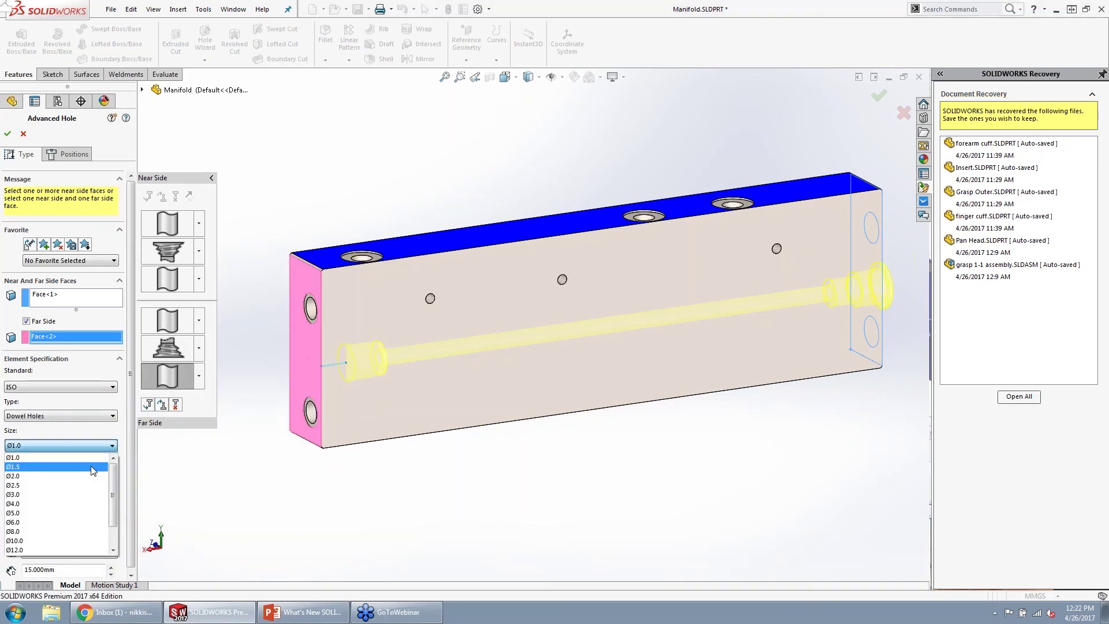
{"action": "scroll", "coordinate": [64, 508], "scroll_direction": "down", "scroll_amount": 2}
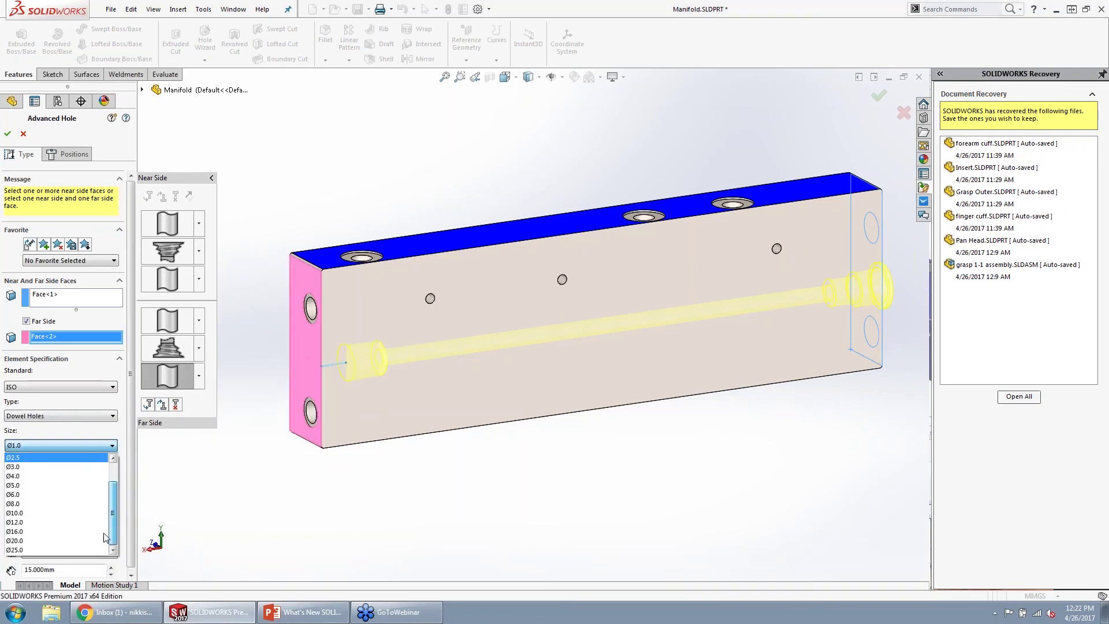
{"action": "left_click", "coordinate": [36, 550]}
- Change the Ø25.0 far side element to the Drill sizes type and set its blind depth to 1 mm
{"action": "left_click", "coordinate": [67, 413]}
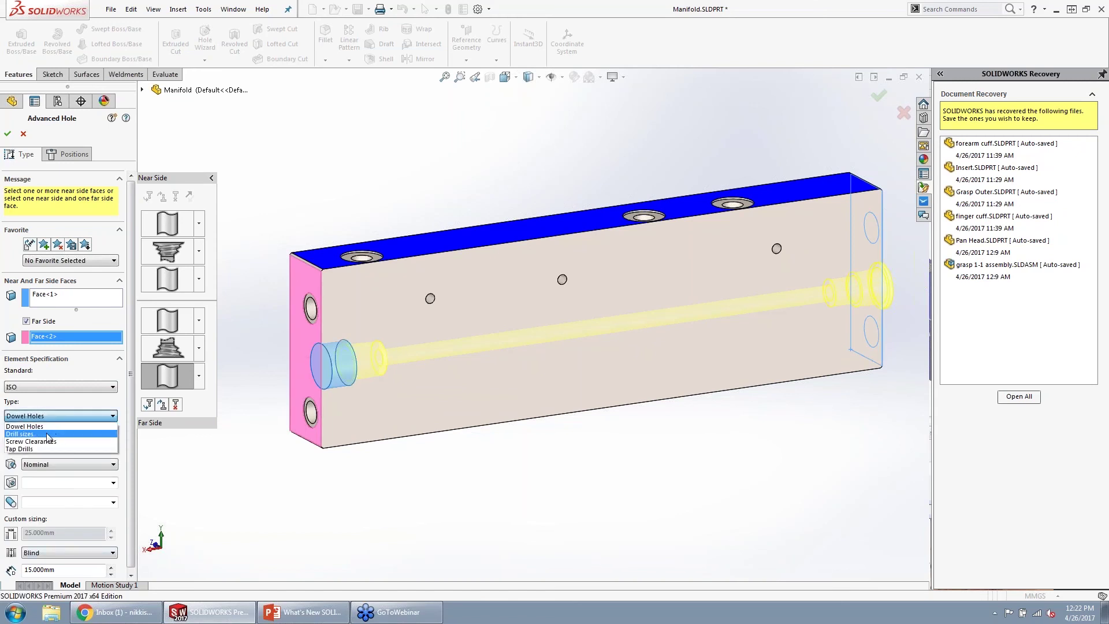
{"action": "left_click", "coordinate": [48, 434]}
{"action": "double_click", "coordinate": [68, 514]}
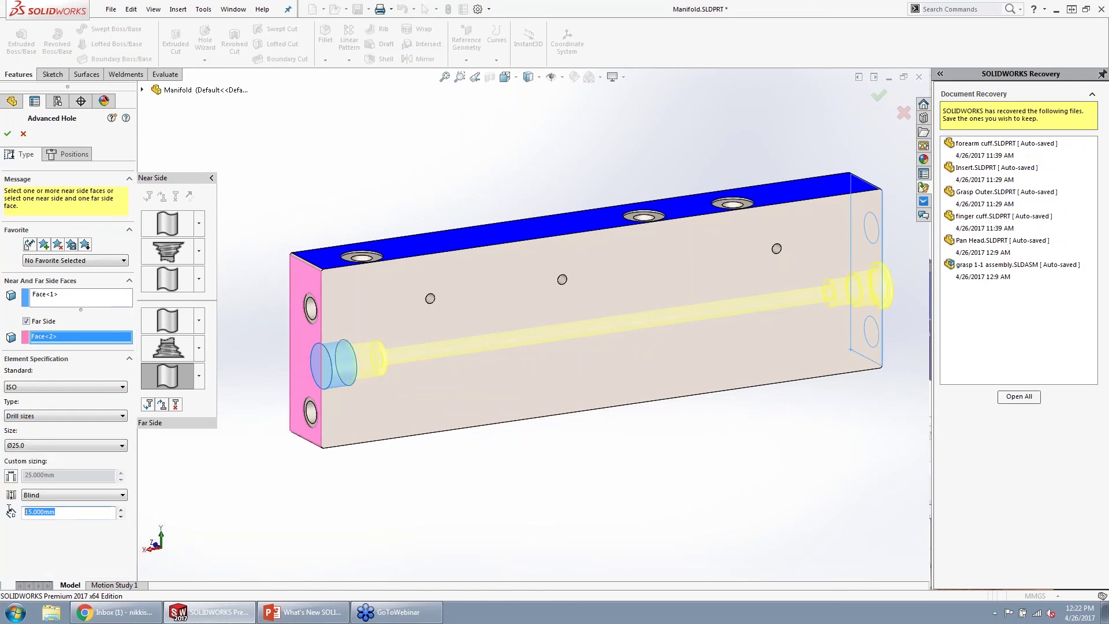
{"action": "type", "text": "1"}
{"action": "key", "text": "Return"}
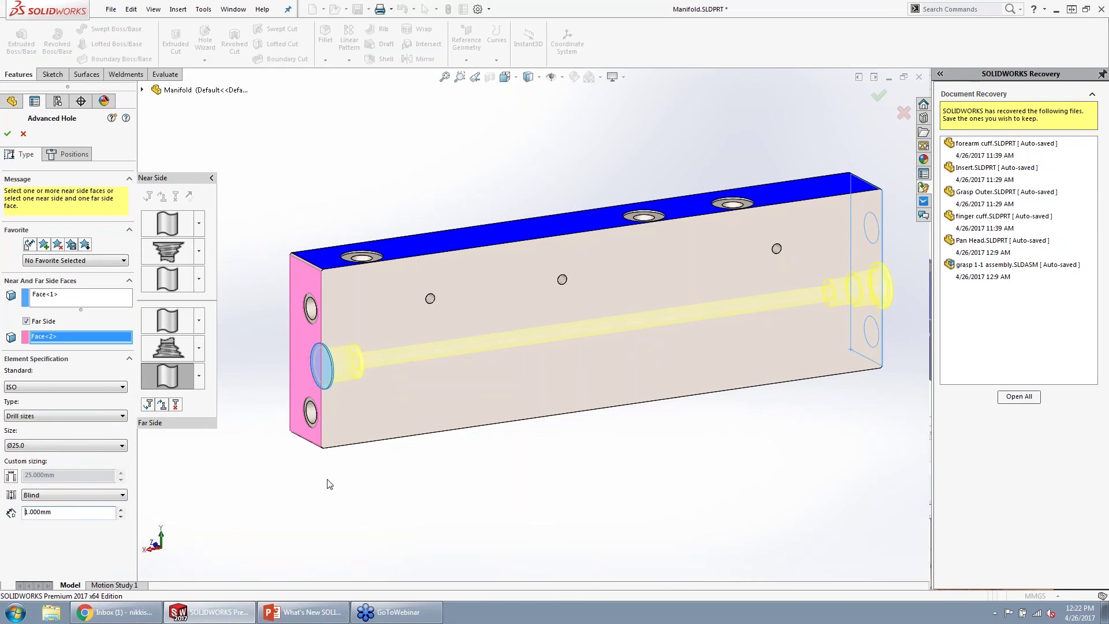
{"action": "scroll", "coordinate": [452, 356], "scroll_direction": "up", "scroll_amount": 2}
{"action": "scroll", "coordinate": [497, 353], "scroll_direction": "down", "scroll_amount": 3}
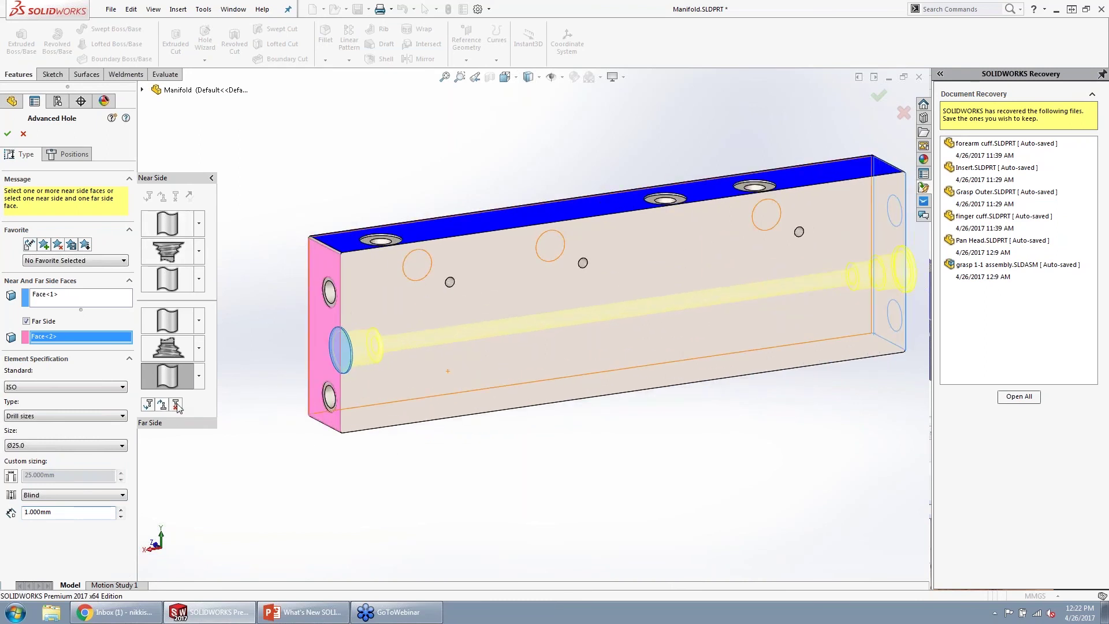
- Accept the edited Advanced Hole with its far side elements and inspect the hole profile in the manifold's section view
{"action": "left_click", "coordinate": [171, 371]}
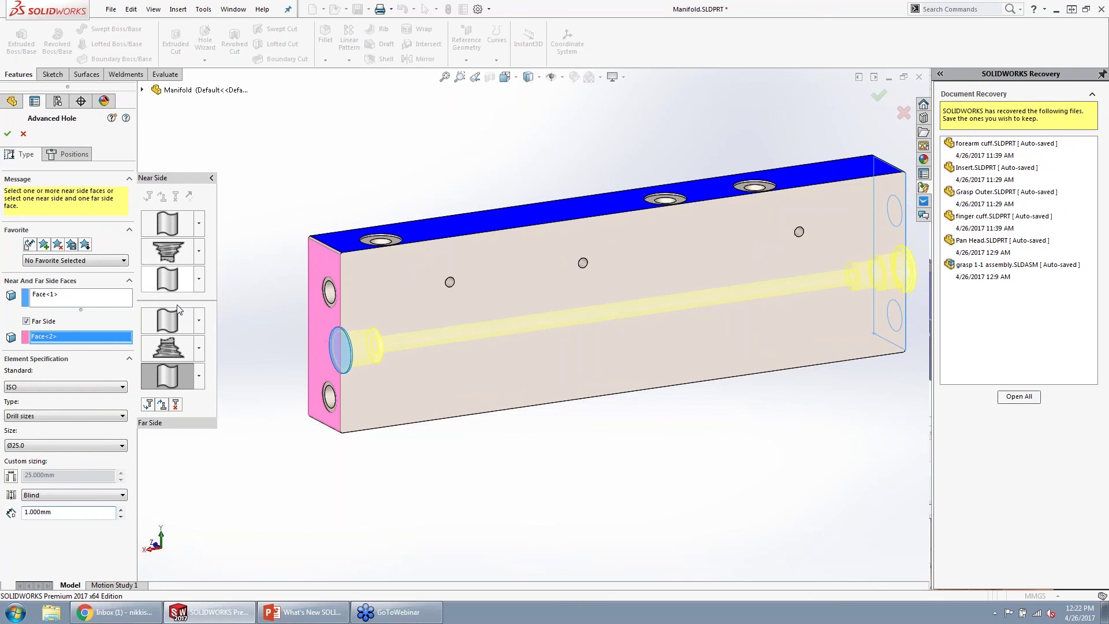
{"action": "left_click", "coordinate": [7, 134]}
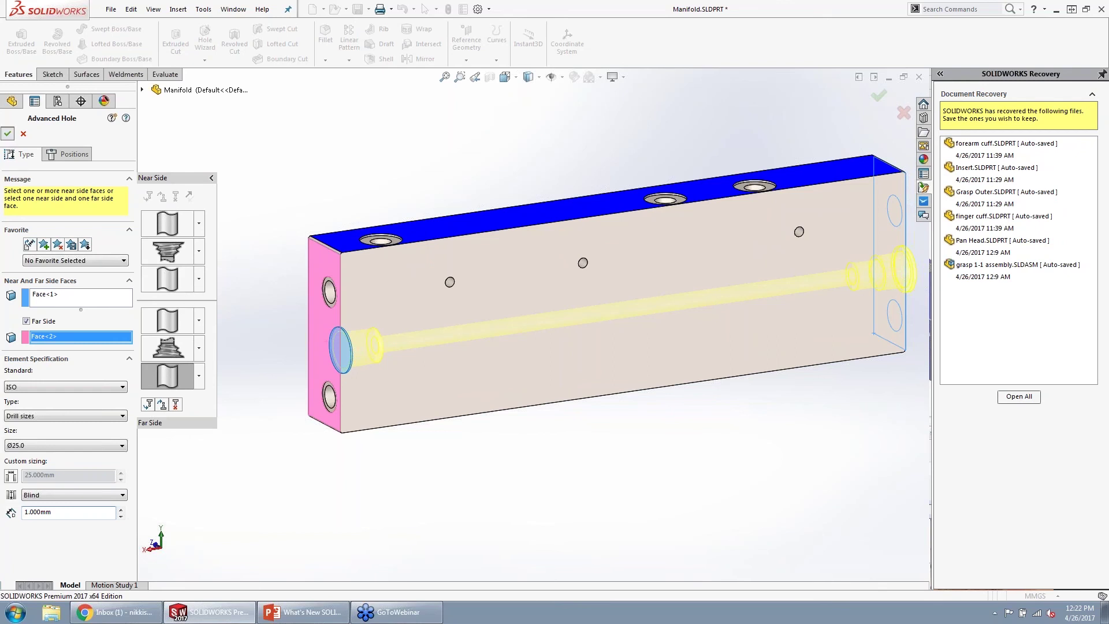
{"action": "scroll", "coordinate": [532, 322], "scroll_direction": "up", "scroll_amount": 3}
{"action": "scroll", "coordinate": [578, 384], "scroll_direction": "down", "scroll_amount": 3}
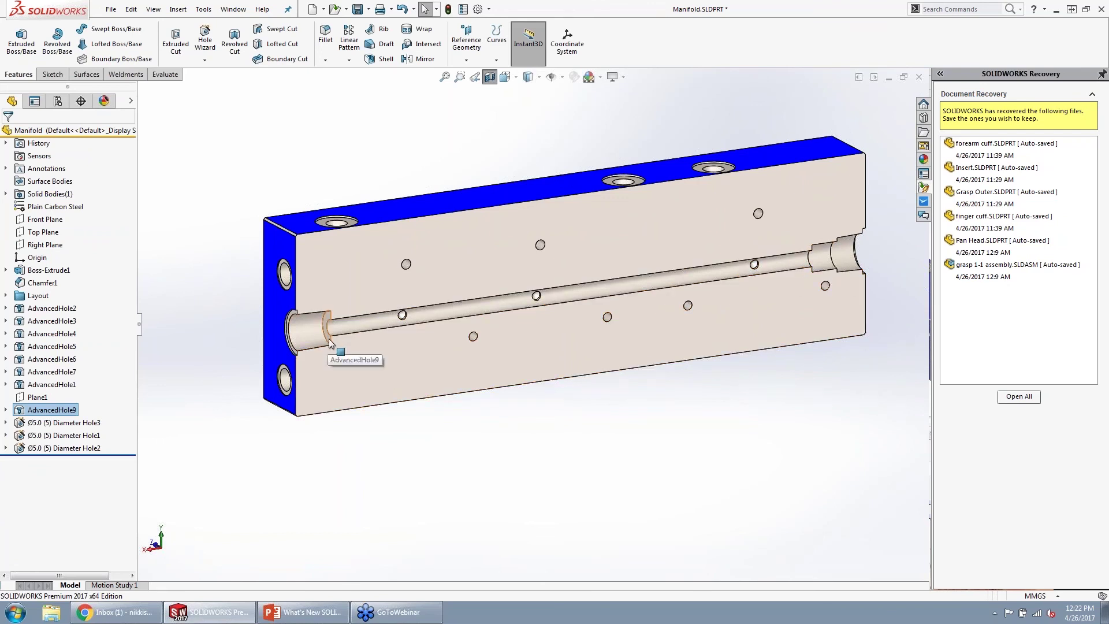
{"action": "scroll", "coordinate": [450, 335], "scroll_direction": "down", "scroll_amount": 3}
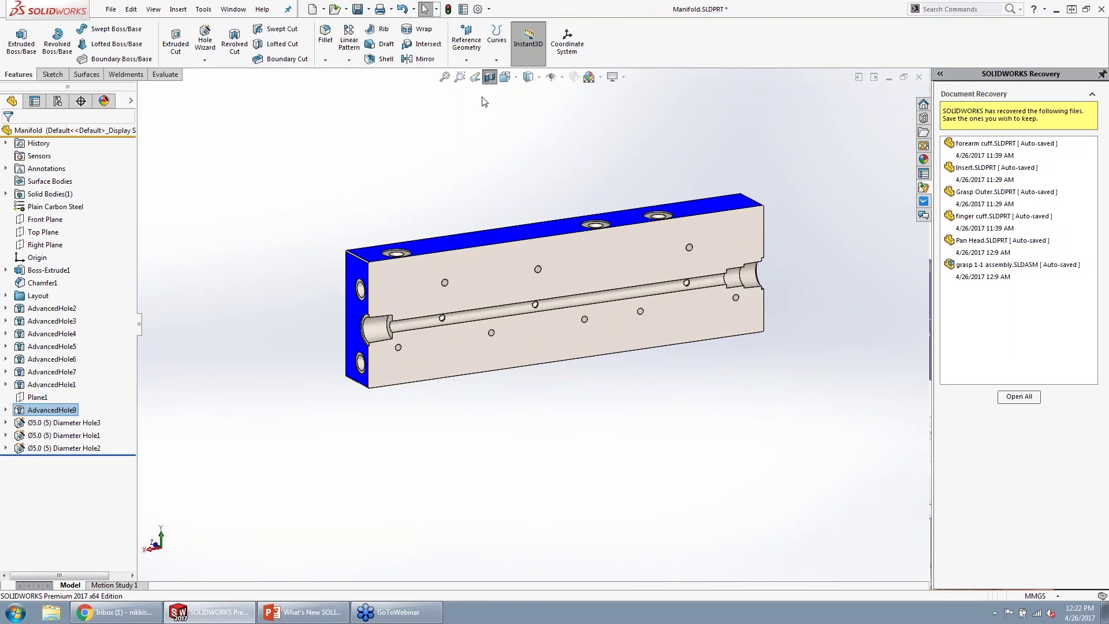
- Turn off the section view and switch the manifold to the Holes display state
{"action": "left_click", "coordinate": [490, 77]}
{"action": "middle_click_drag", "start_coordinate": [540, 353], "coordinate": [513, 300]}
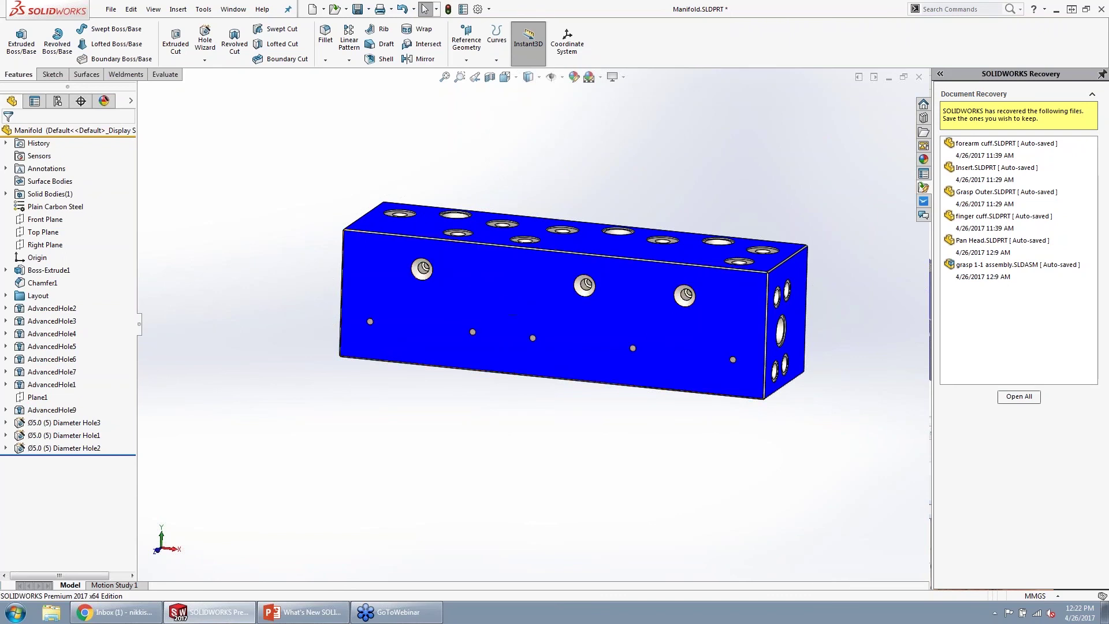
{"action": "left_click", "coordinate": [132, 104]}
{"action": "left_click", "coordinate": [151, 120]}
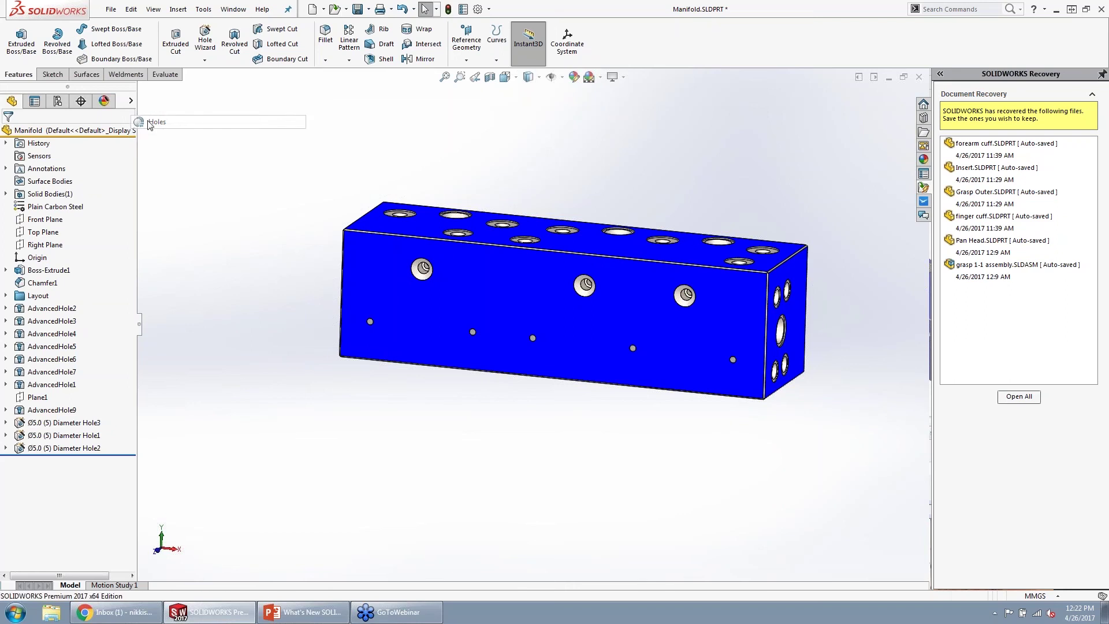
{"action": "scroll", "coordinate": [422, 268], "scroll_direction": "down", "scroll_amount": 4}
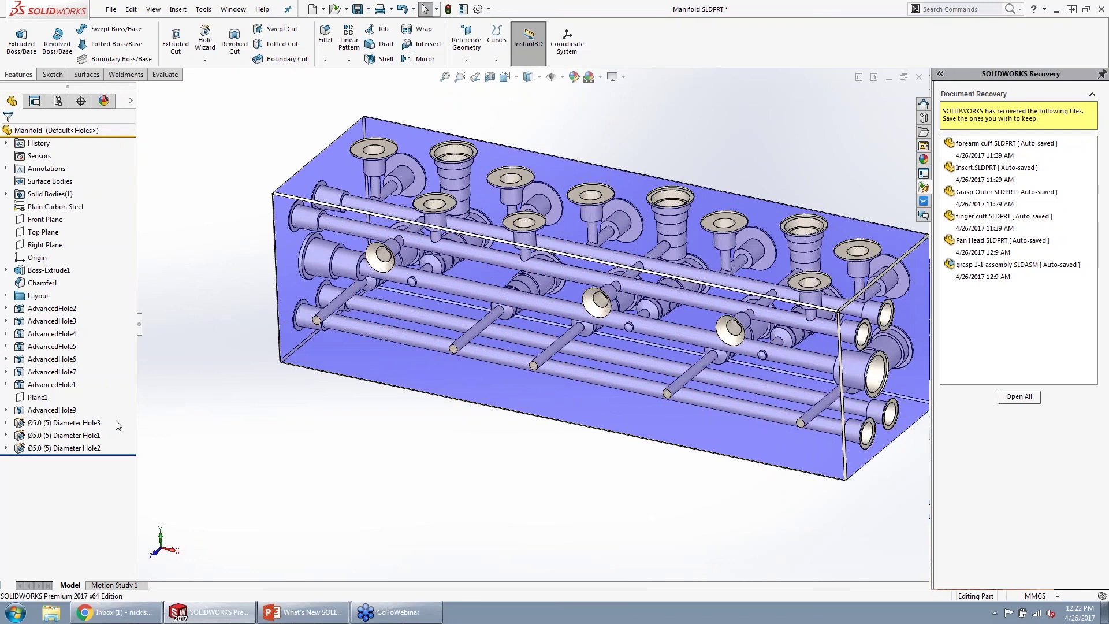
- Edit the Advanced Hole with the four long Ø8.0 through passages and apply the favorite ST35-BSP
{"action": "left_click", "coordinate": [345, 227]}
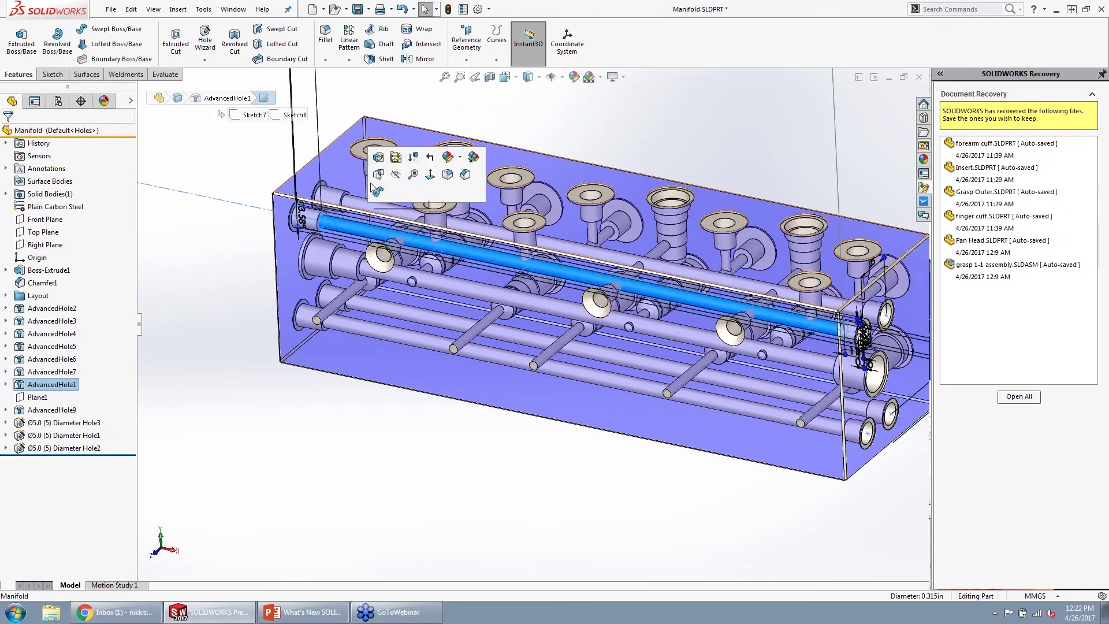
{"action": "left_click", "coordinate": [379, 158]}
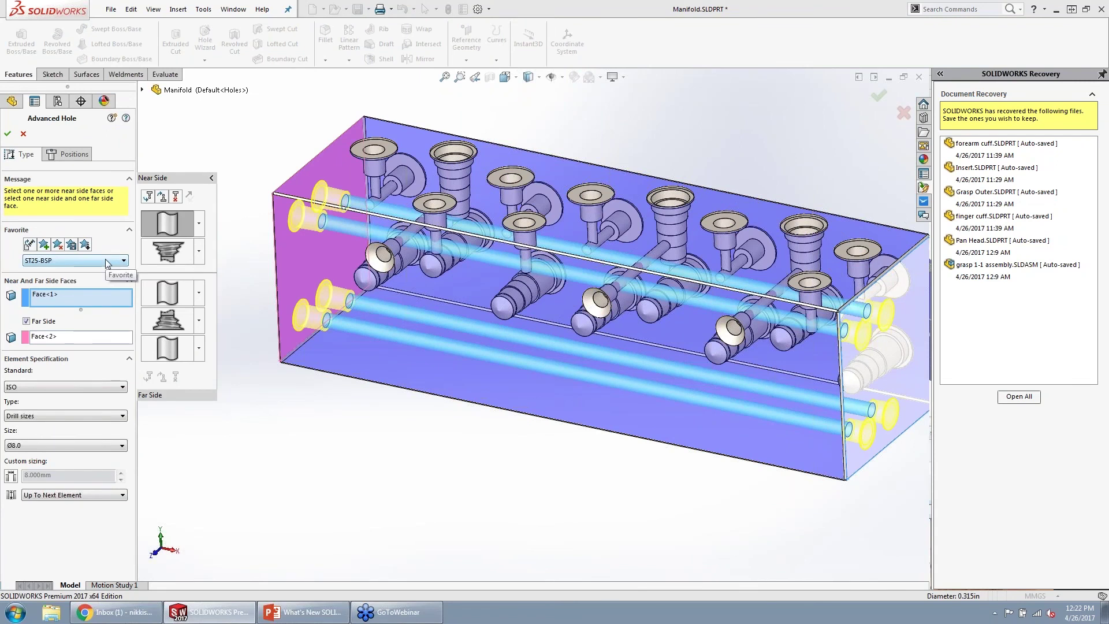
{"action": "left_click", "coordinate": [107, 262]}
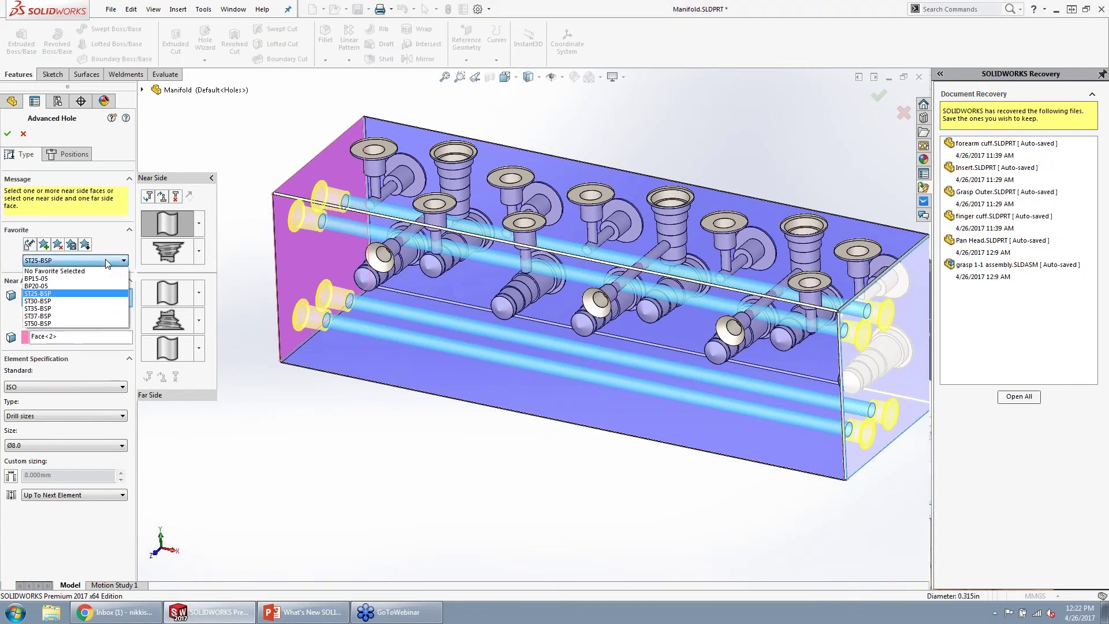
{"action": "left_click", "coordinate": [58, 309]}
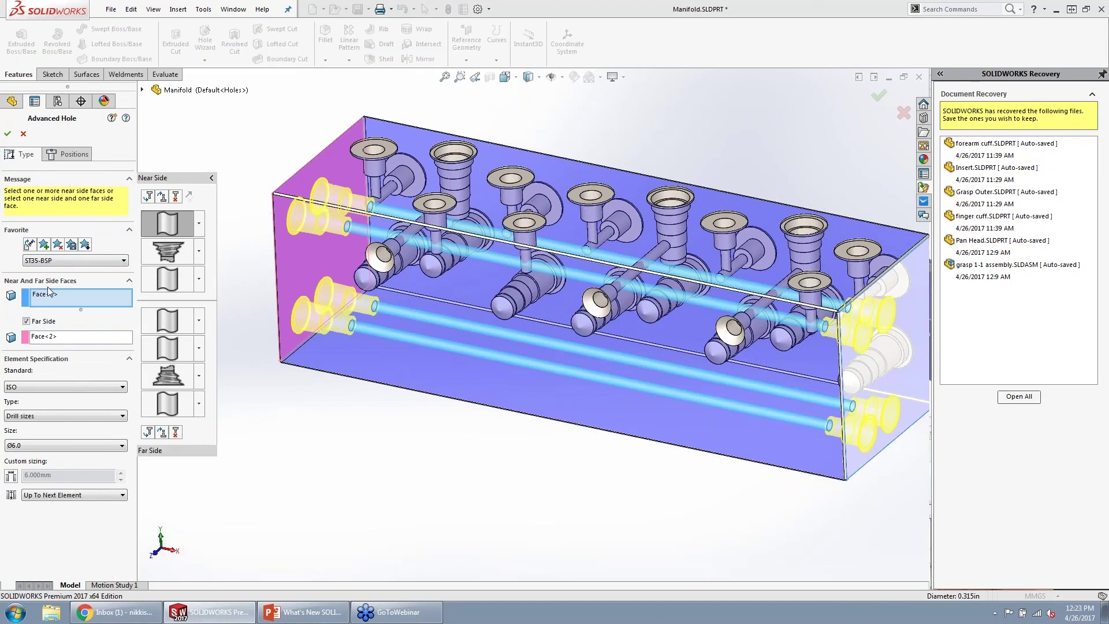
- Try the favorite BP20-05 on the four long holes
{"action": "left_click", "coordinate": [77, 261]}
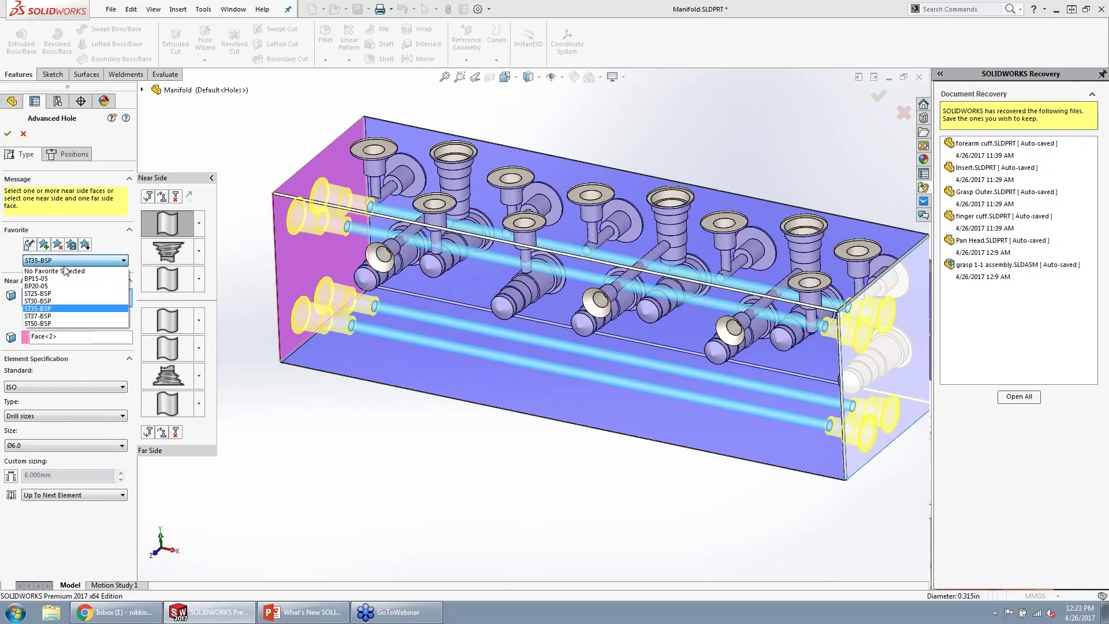
{"action": "key", "text": "Up"}
{"action": "key", "text": "Up"}
{"action": "key", "text": "Up"}
{"action": "left_click", "coordinate": [46, 286]}
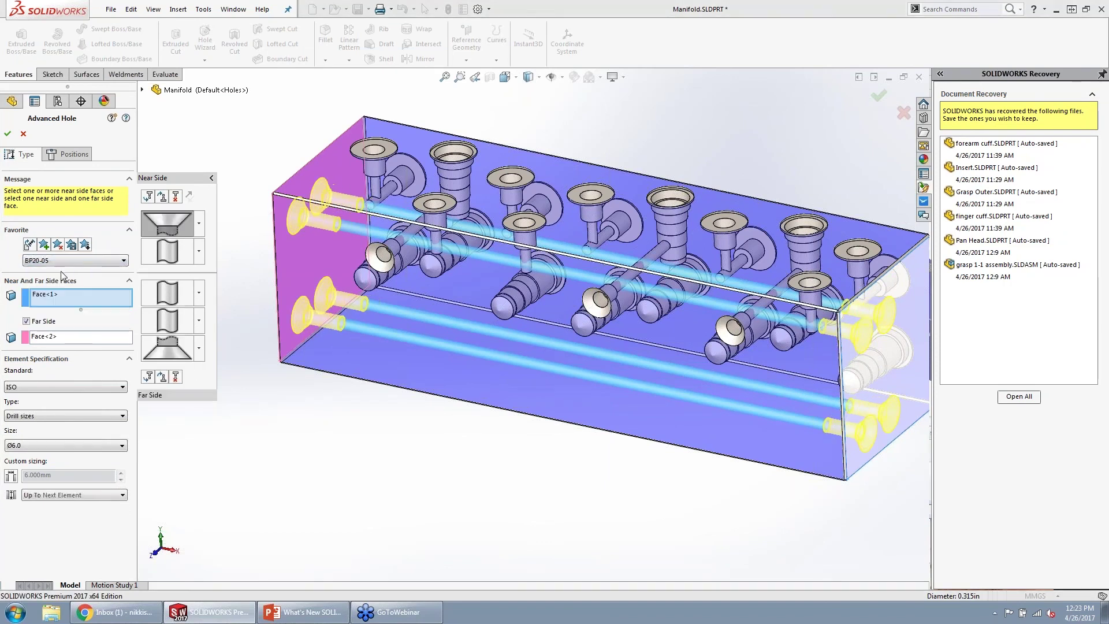
- Apply the favorite ST35-BSP to the four long holes again and accept the Advanced Hole edit
{"action": "left_click", "coordinate": [66, 260]}
{"action": "key", "text": "Down"}
{"action": "key", "text": "Down"}
{"action": "key", "text": "Down"}
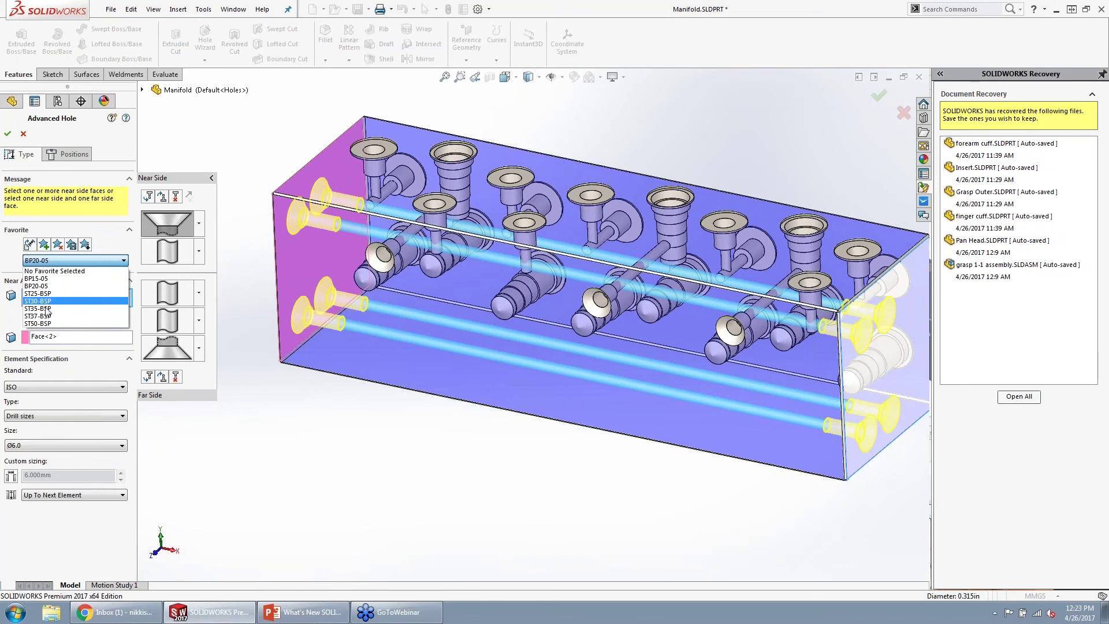
{"action": "key", "text": "Return"}
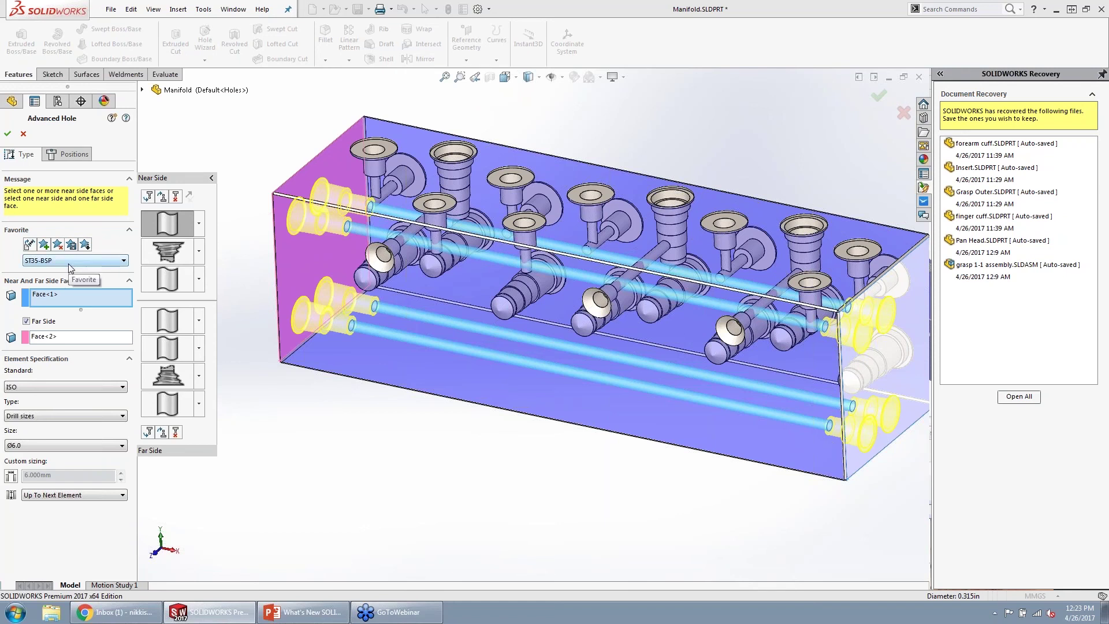
{"action": "left_click", "coordinate": [8, 135]}
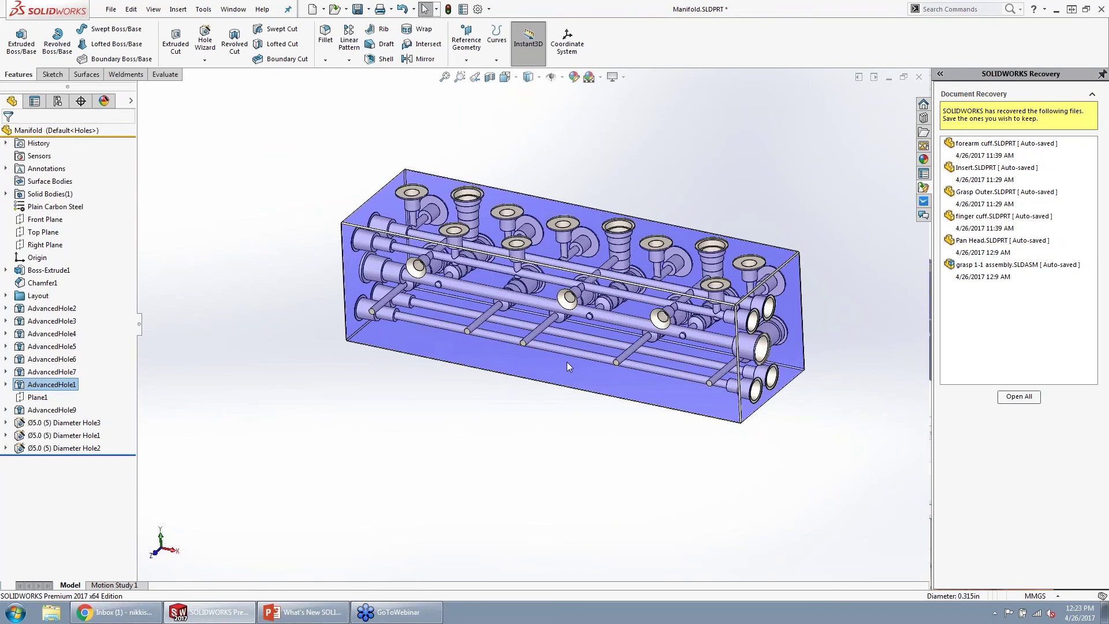
- Switch to the open document AutoRecover Of grasp 1-1 assembly and fit the whole model in view
{"action": "scroll", "coordinate": [601, 354], "scroll_direction": "down", "scroll_amount": 2}
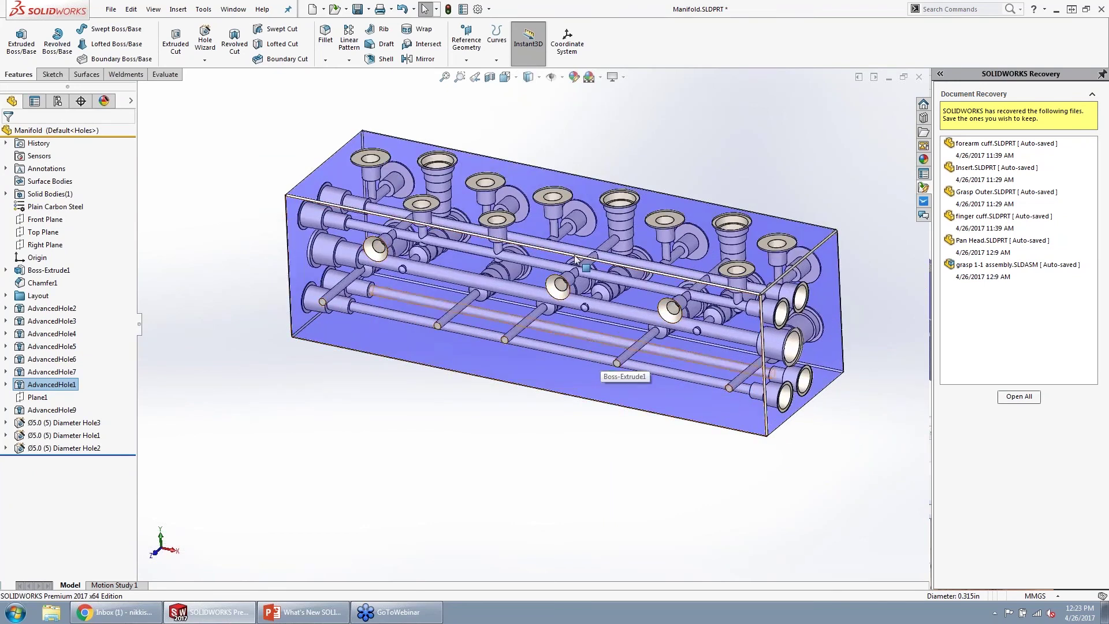
{"action": "key", "text": "z"}
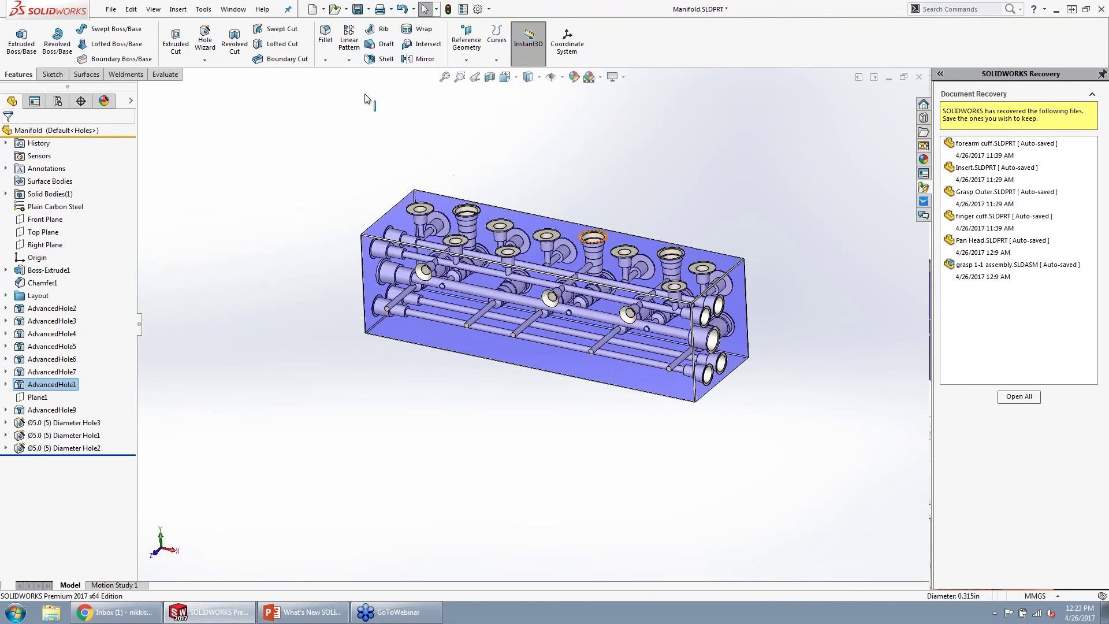
{"action": "left_click", "coordinate": [245, 10]}
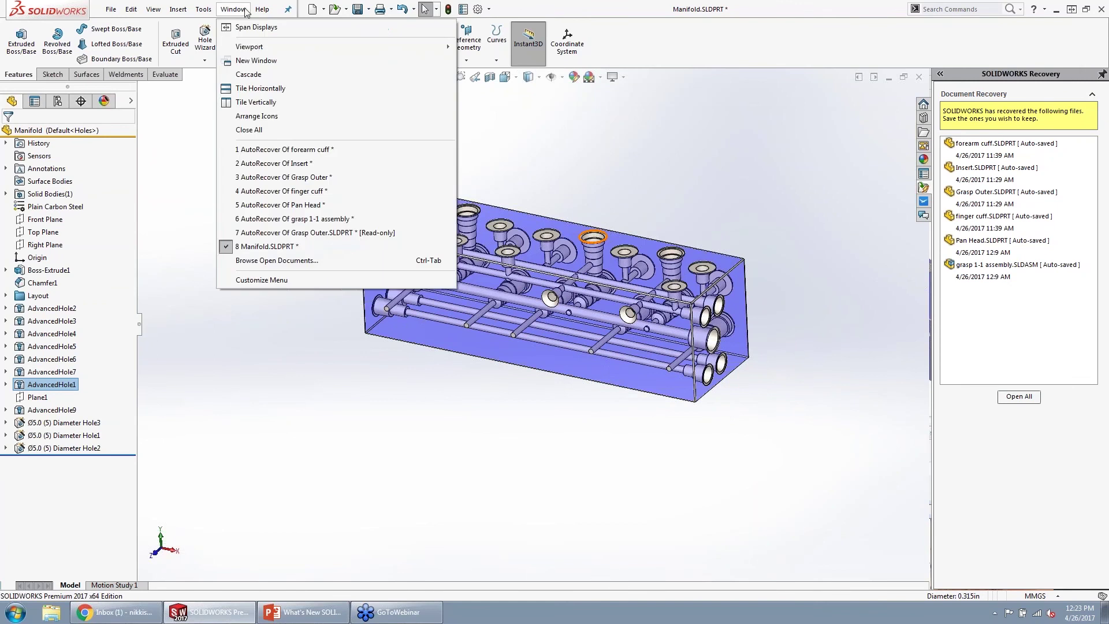
{"action": "left_click", "coordinate": [304, 219]}
{"action": "key", "text": "f"}
{"action": "scroll", "coordinate": [468, 352], "scroll_direction": "up", "scroll_amount": 5}
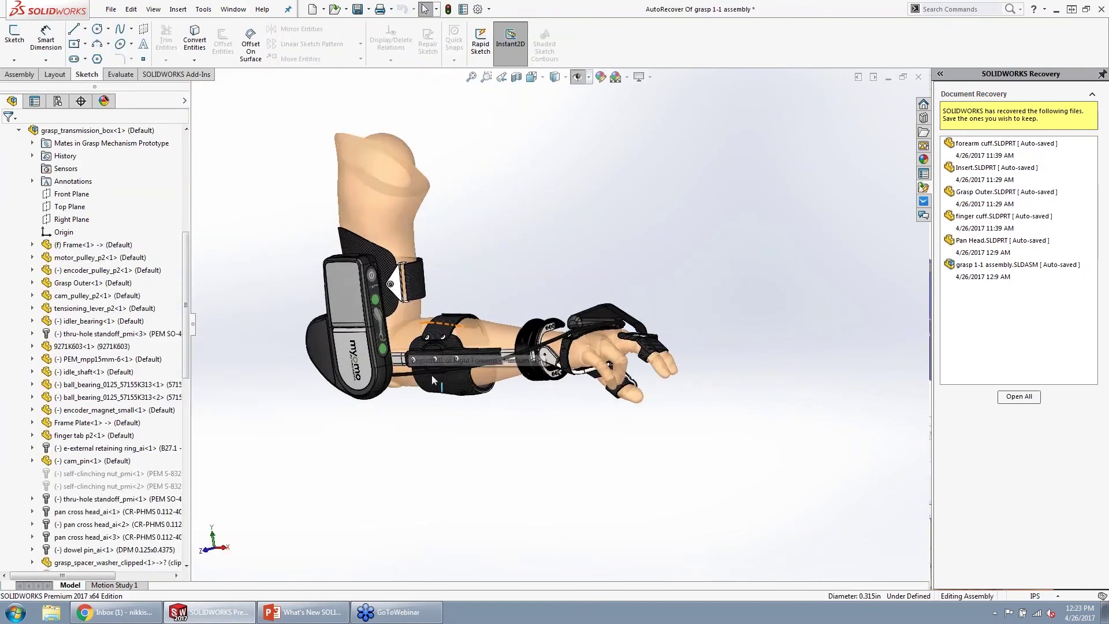
- Open the forearm cuff part in its own window from the arm assembly
{"action": "scroll", "coordinate": [468, 352], "scroll_direction": "down", "scroll_amount": 2}
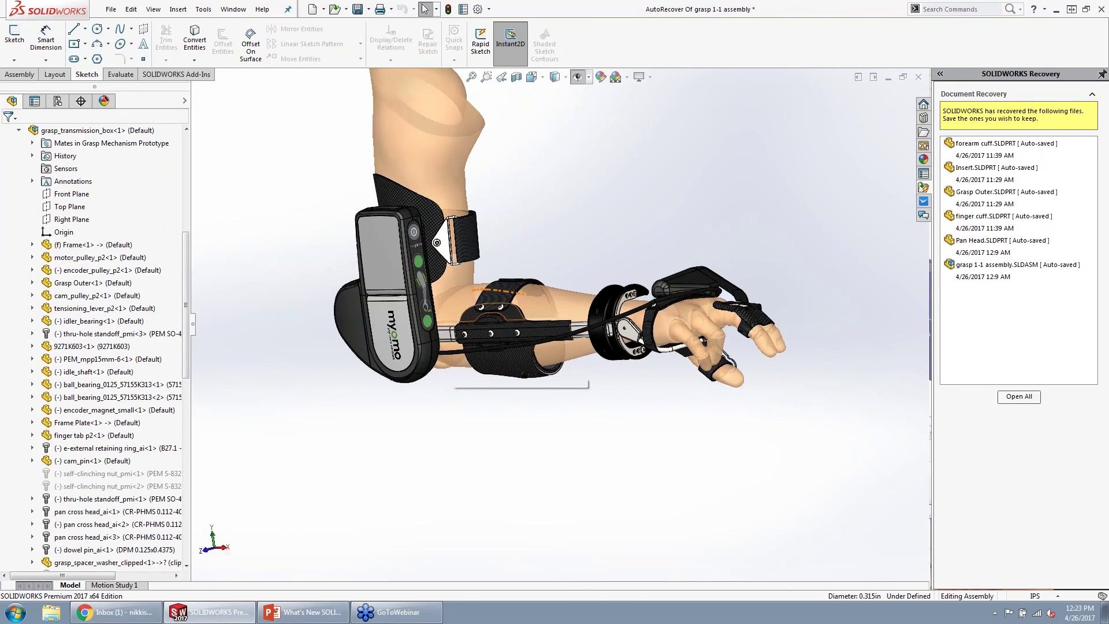
{"action": "left_click", "coordinate": [498, 315]}
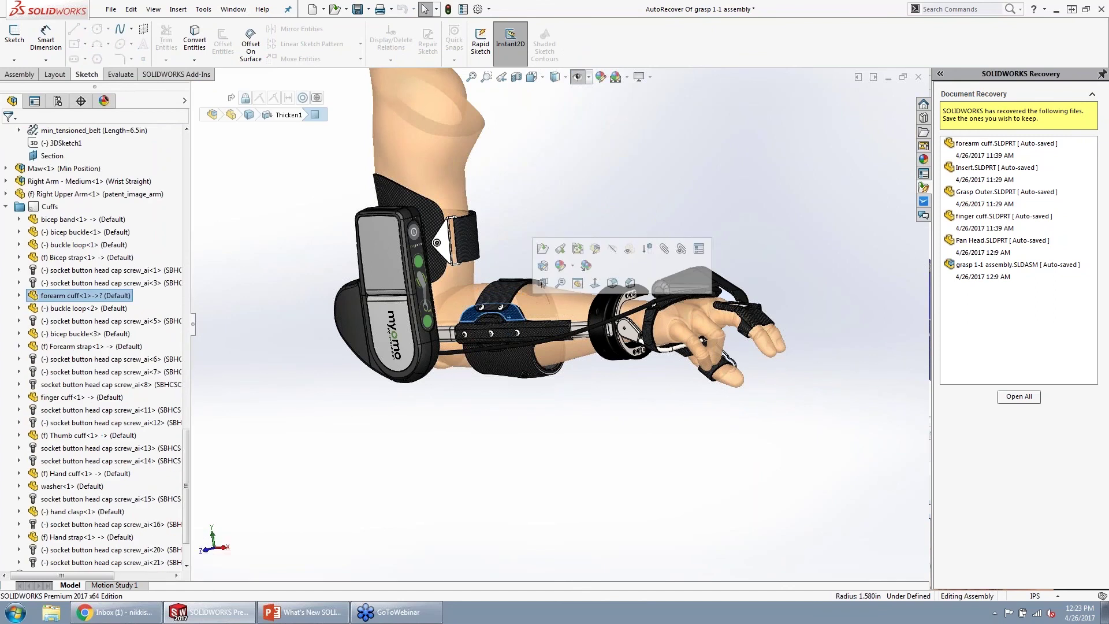
{"action": "left_click", "coordinate": [542, 249]}
{"action": "left_click", "coordinate": [546, 321]}
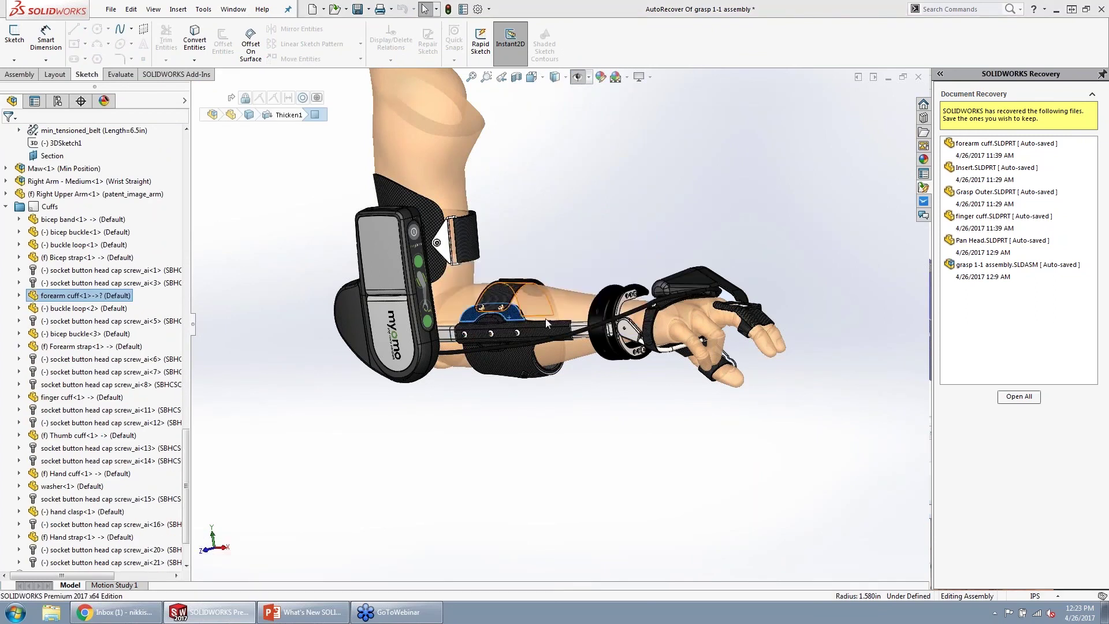
{"action": "left_click", "coordinate": [584, 316]}
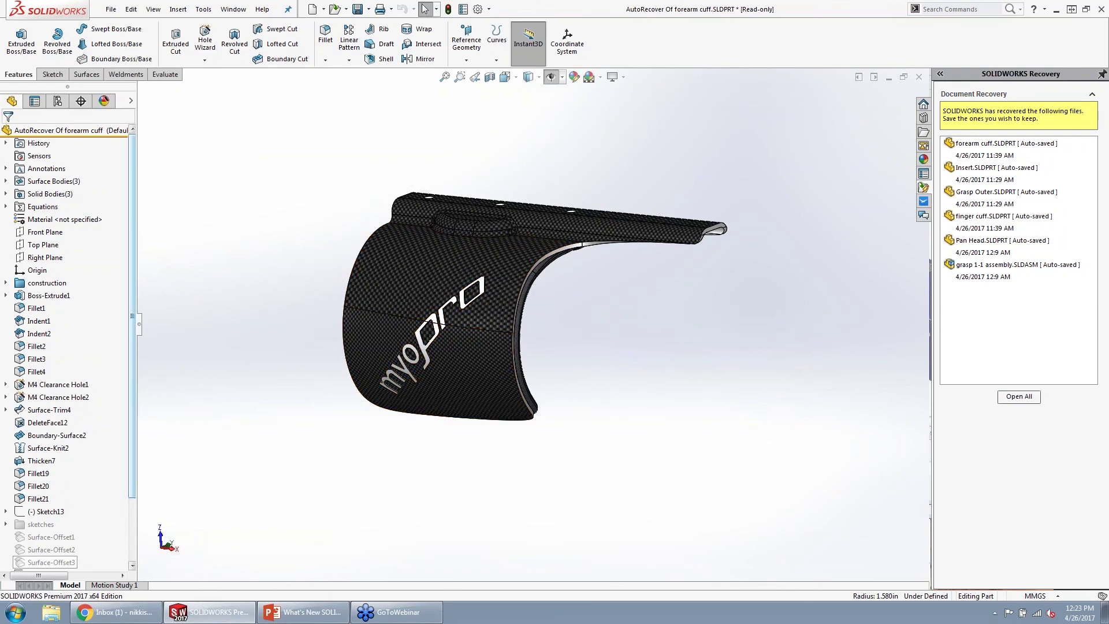
- Delete the Wrap1 feature of the myopro logo from the forearm cuff, keeping its LOGO sketch
{"action": "scroll", "coordinate": [58, 520], "scroll_direction": "down", "scroll_amount": 3}
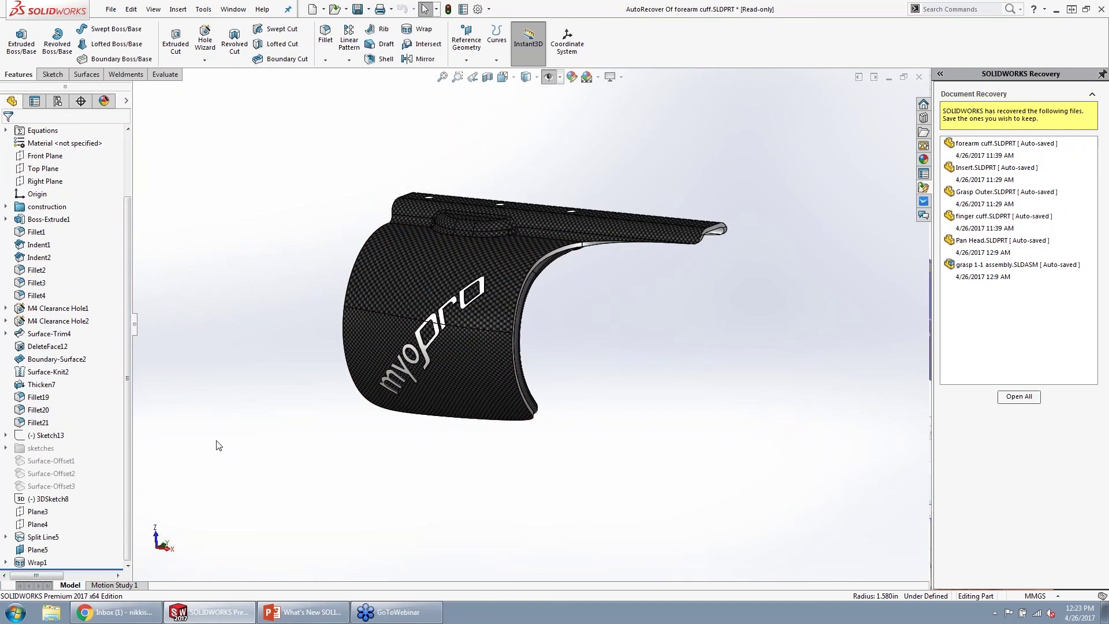
{"action": "left_click", "coordinate": [451, 359]}
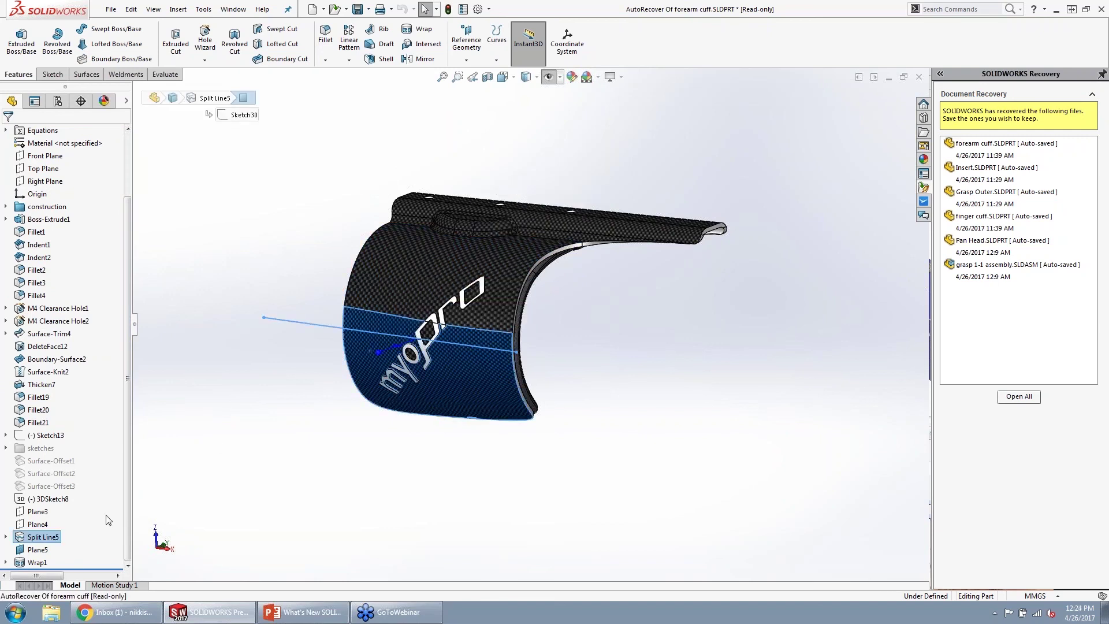
{"action": "left_click", "coordinate": [36, 563]}
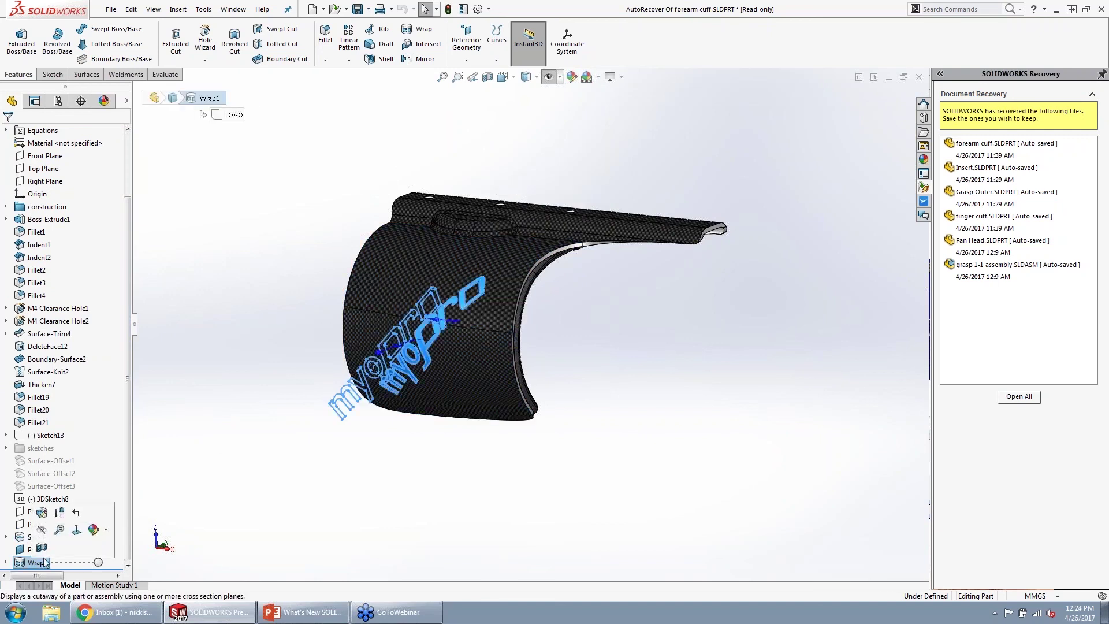
{"action": "right_click", "coordinate": [41, 564]}
{"action": "left_click", "coordinate": [72, 445]}
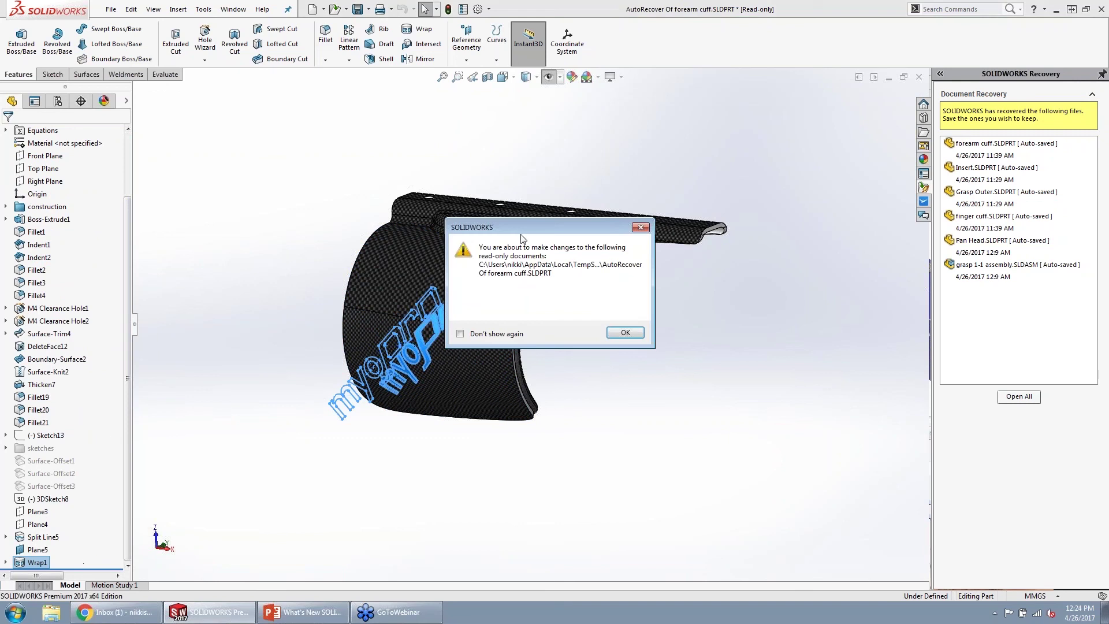
{"action": "left_click", "coordinate": [626, 335]}
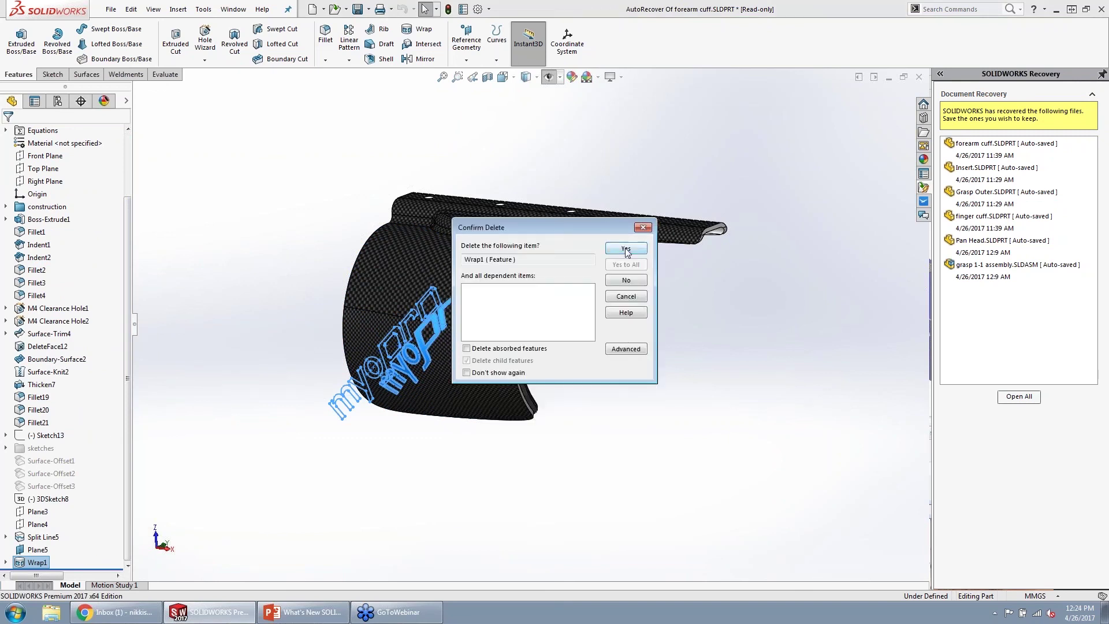
{"action": "left_click", "coordinate": [626, 249]}
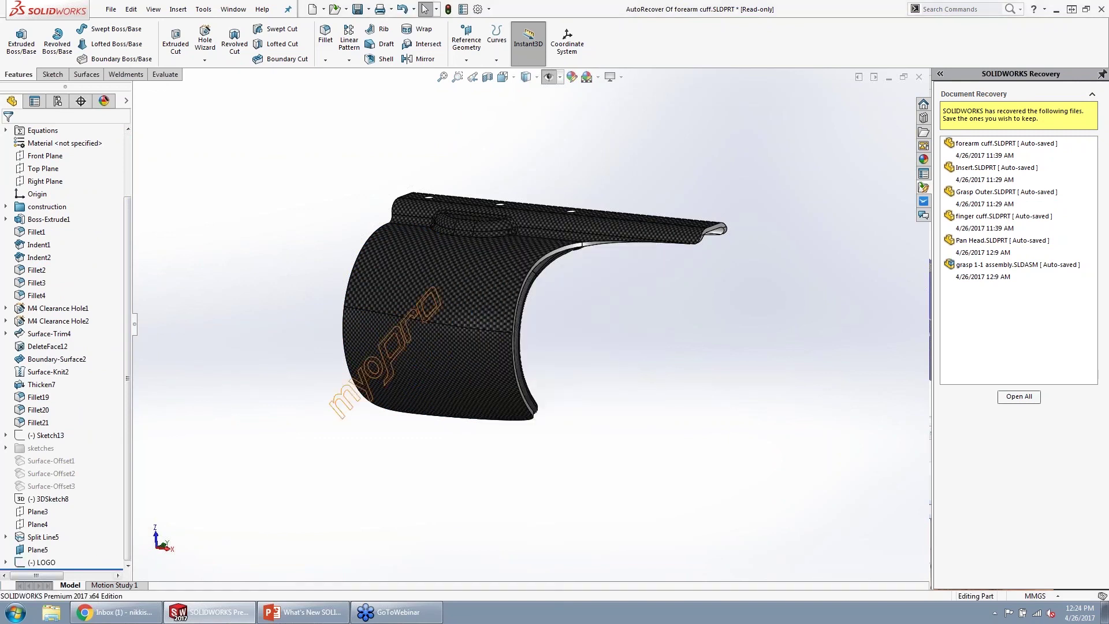
- Use Wrap to emboss the LOGO sketch onto both outer faces of the cuff with a thickness of 0.5 mm
{"action": "left_click", "coordinate": [42, 564]}
{"action": "key", "text": "ctrl+8"}
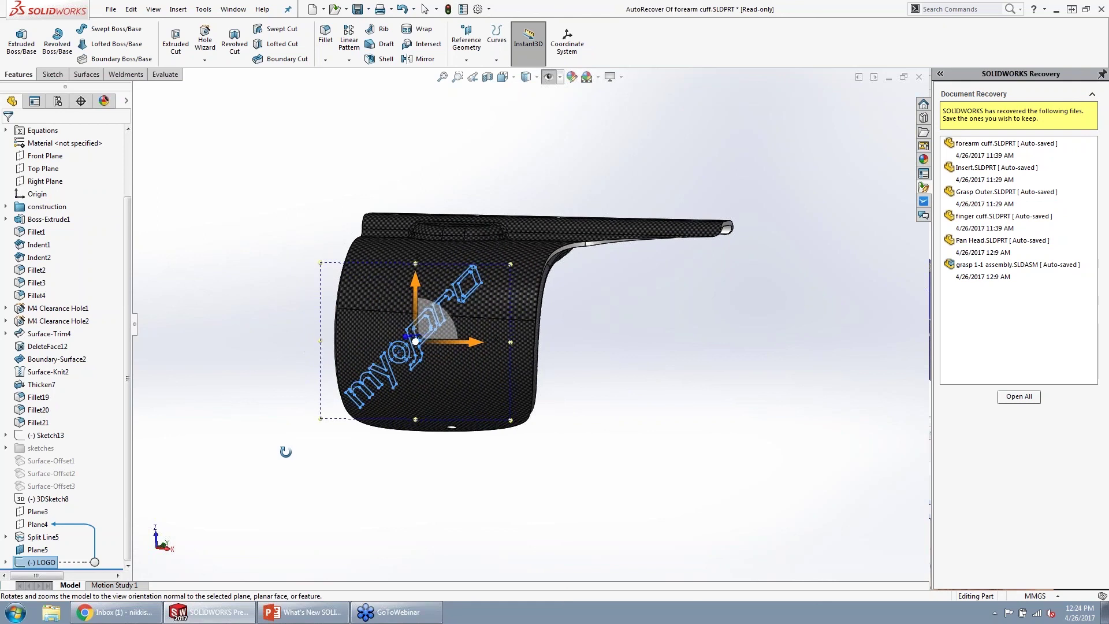
{"action": "left_click", "coordinate": [417, 33]}
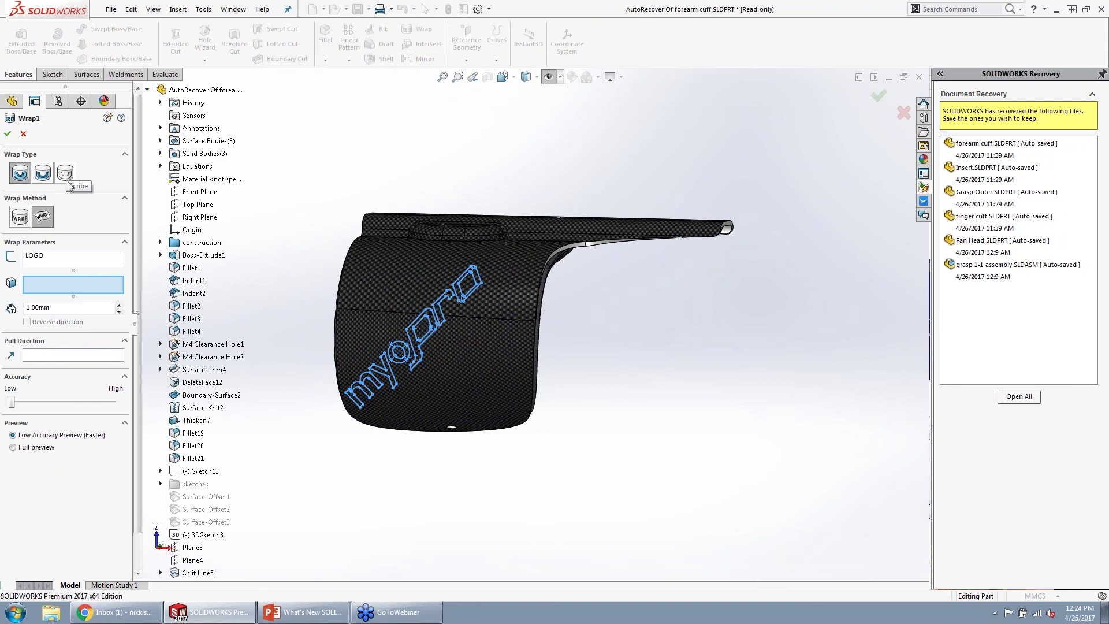
{"action": "left_click", "coordinate": [423, 265]}
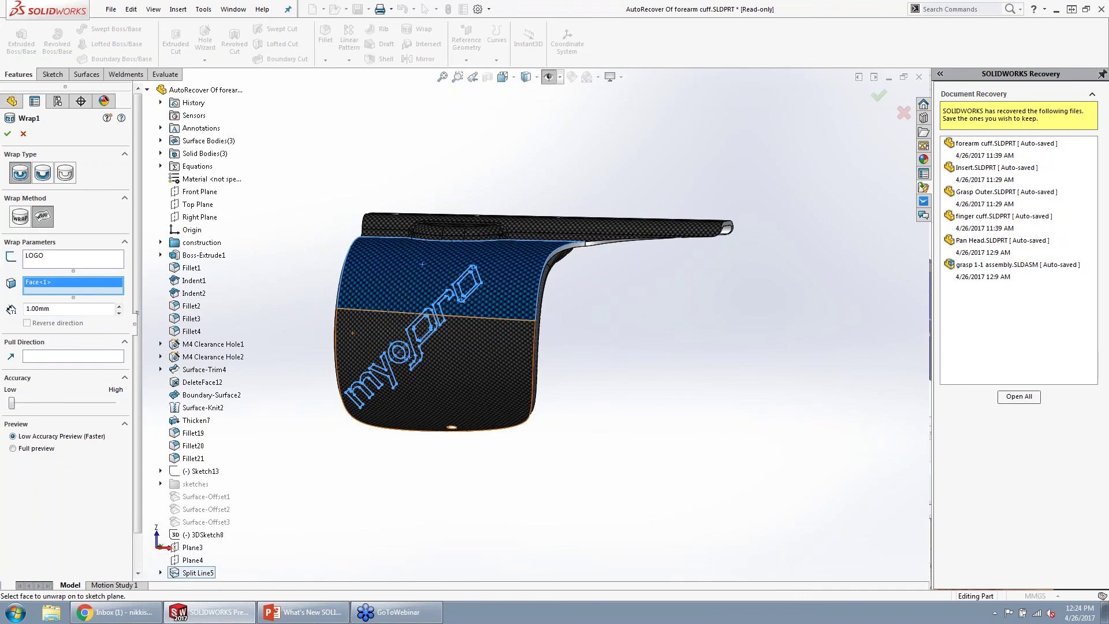
{"action": "left_click", "coordinate": [384, 322]}
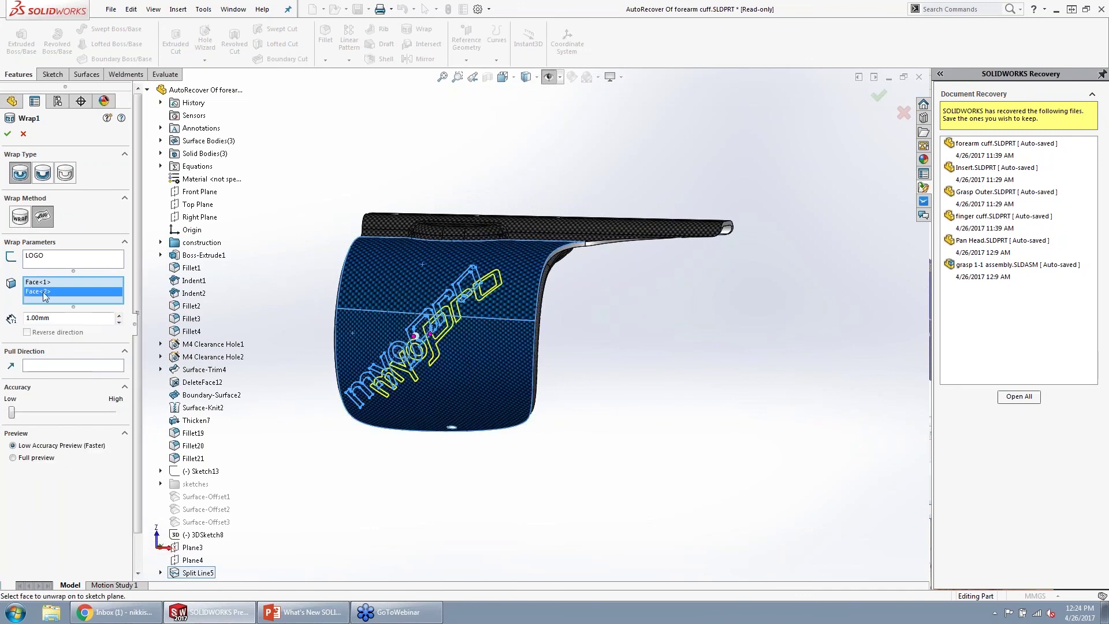
{"action": "double_click", "coordinate": [49, 317]}
{"action": "type", "text": "0.5"}
{"action": "left_click", "coordinate": [21, 173]}
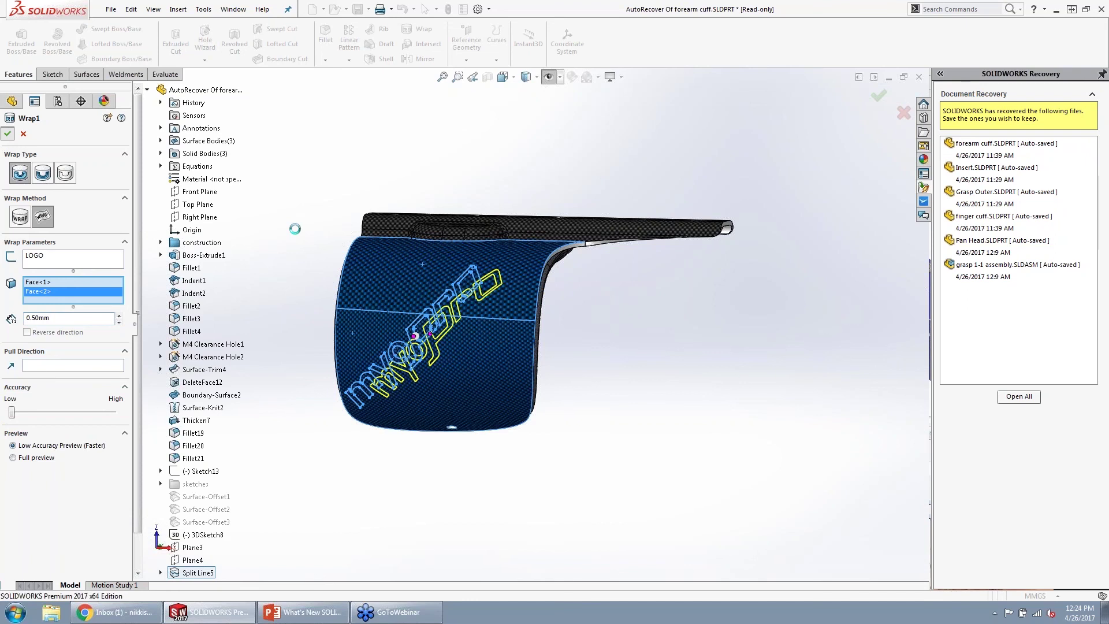
- Finish the wrap, then enlarge the LOGO sketch slightly and shift it a little along the cuff so the embossed logo follows
{"action": "key", "text": "Return"}
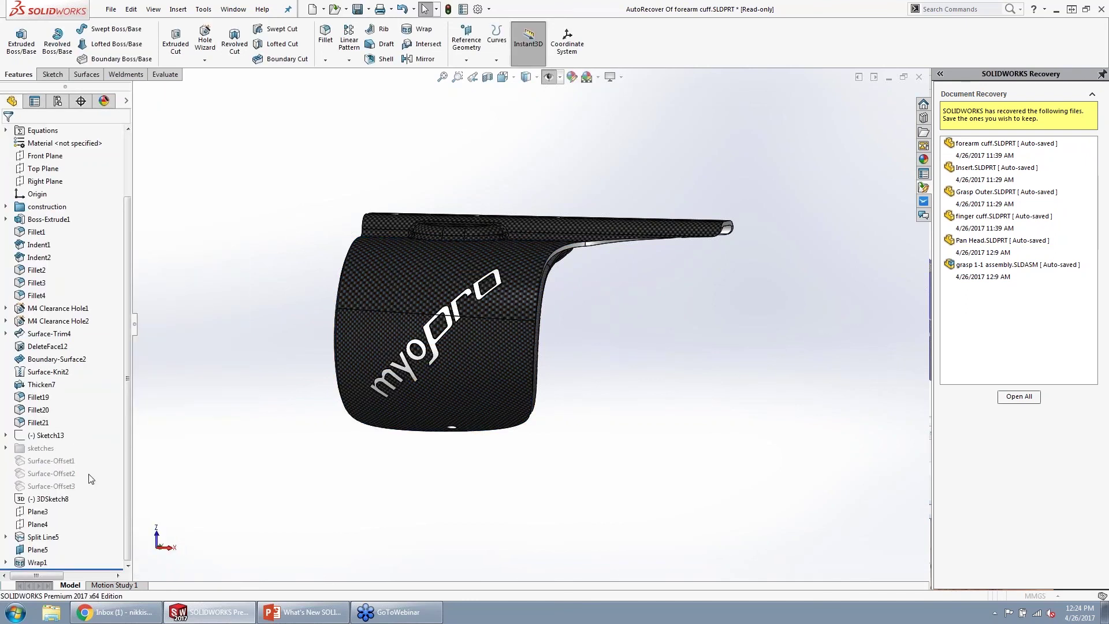
{"action": "left_click", "coordinate": [6, 563]}
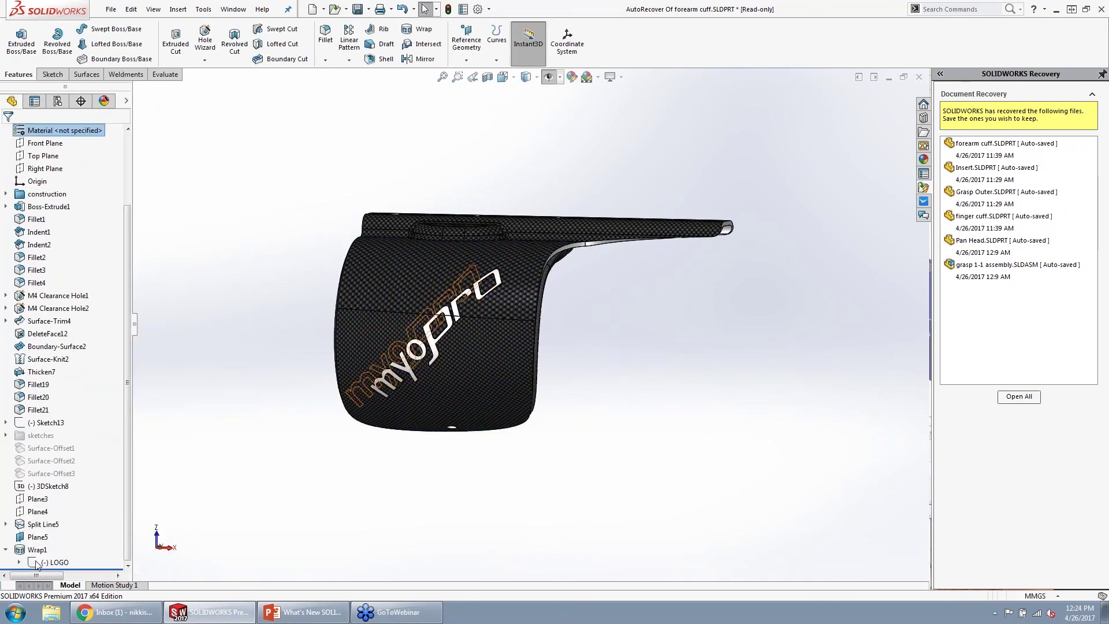
{"action": "left_click", "coordinate": [36, 562]}
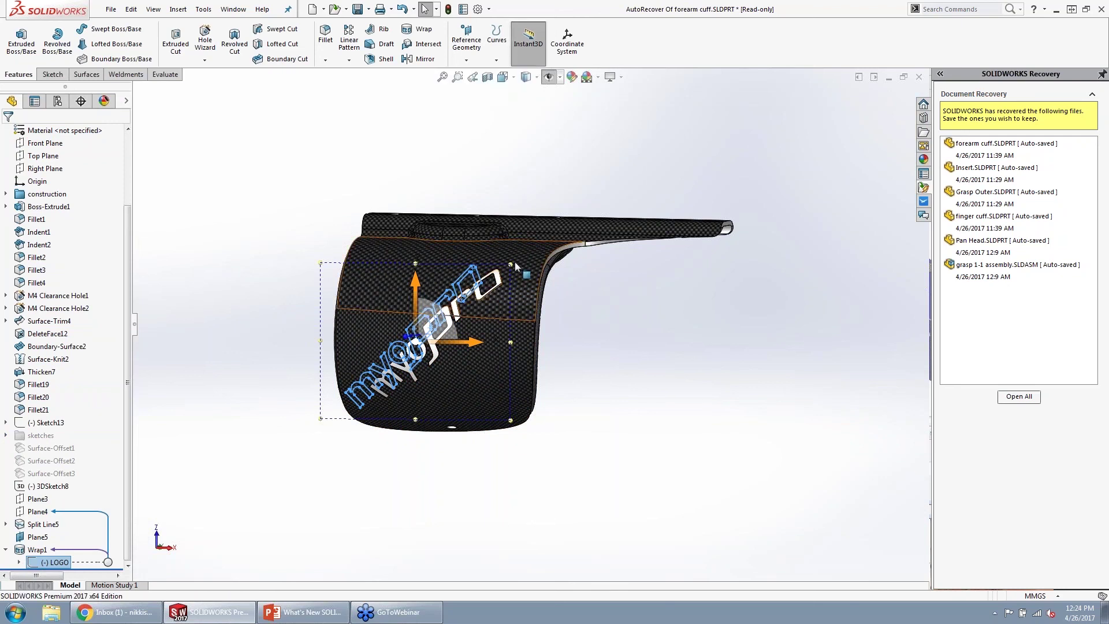
{"action": "left_click_drag", "start_coordinate": [511, 265], "coordinate": [527, 253]}
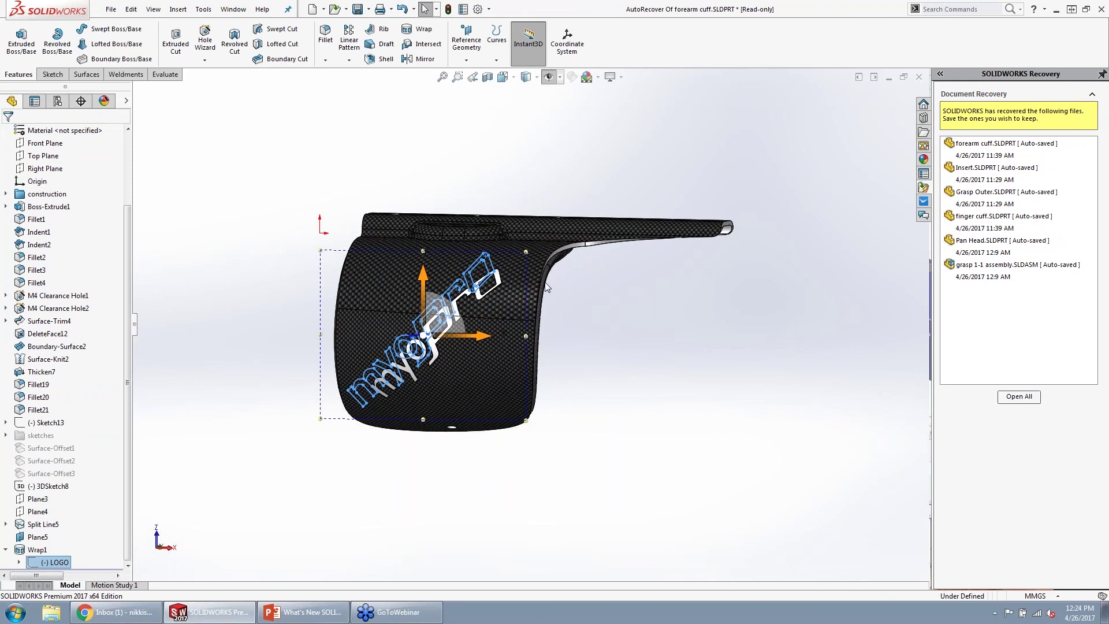
{"action": "left_click_drag", "start_coordinate": [482, 341], "coordinate": [486, 345]}
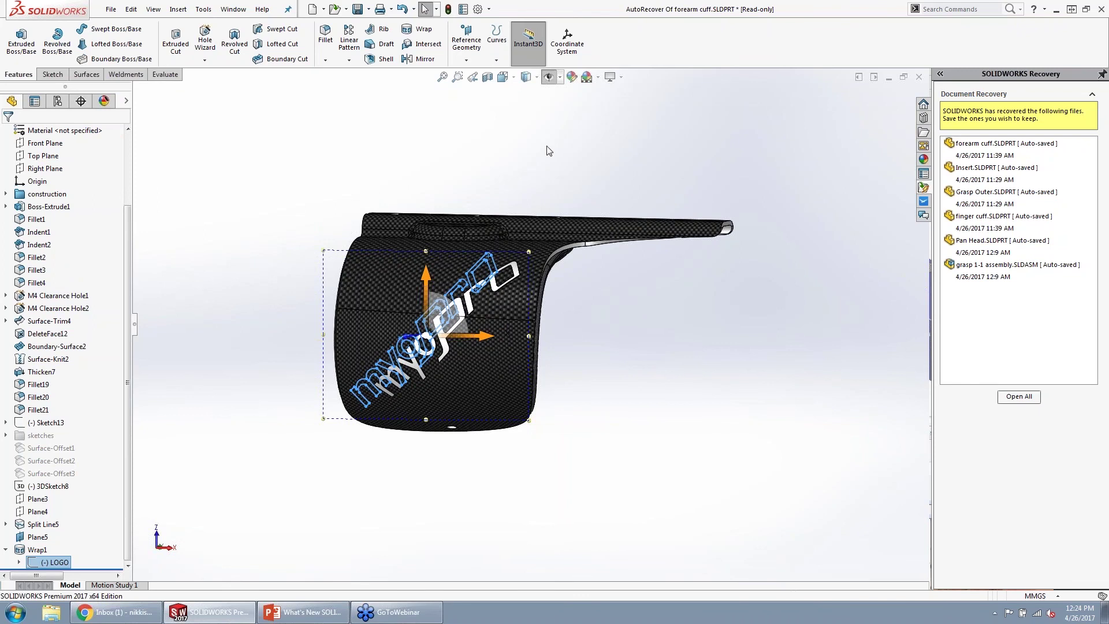
{"action": "left_click", "coordinate": [516, 127]}
{"action": "middle_click_drag", "start_coordinate": [567, 183], "coordinate": [536, 199]}
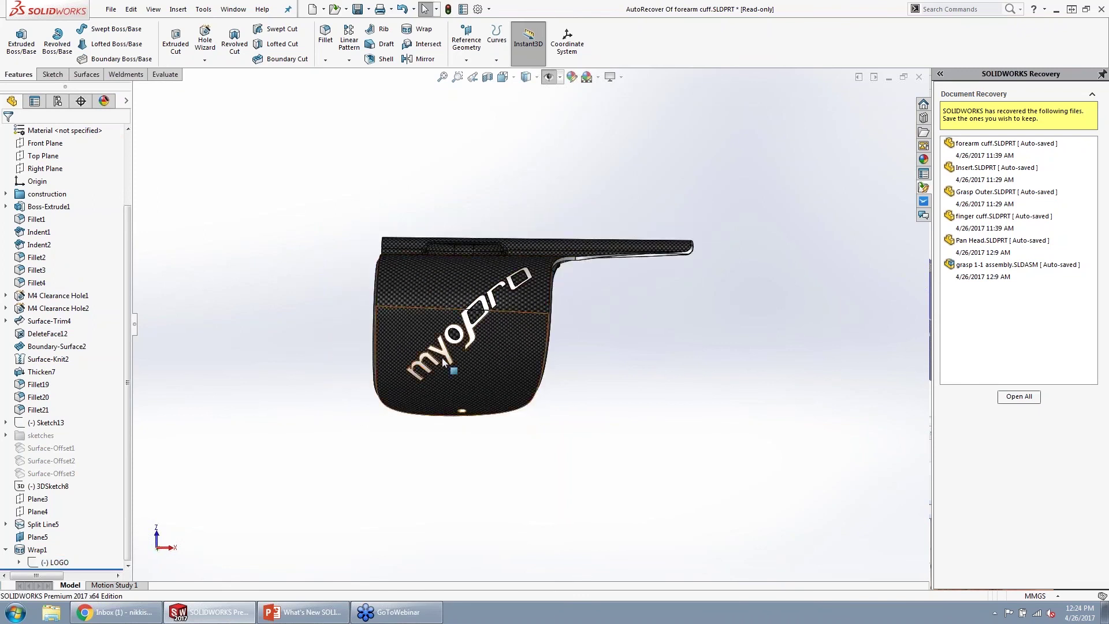
{"action": "middle_click_drag", "start_coordinate": [636, 307], "coordinate": [569, 328]}
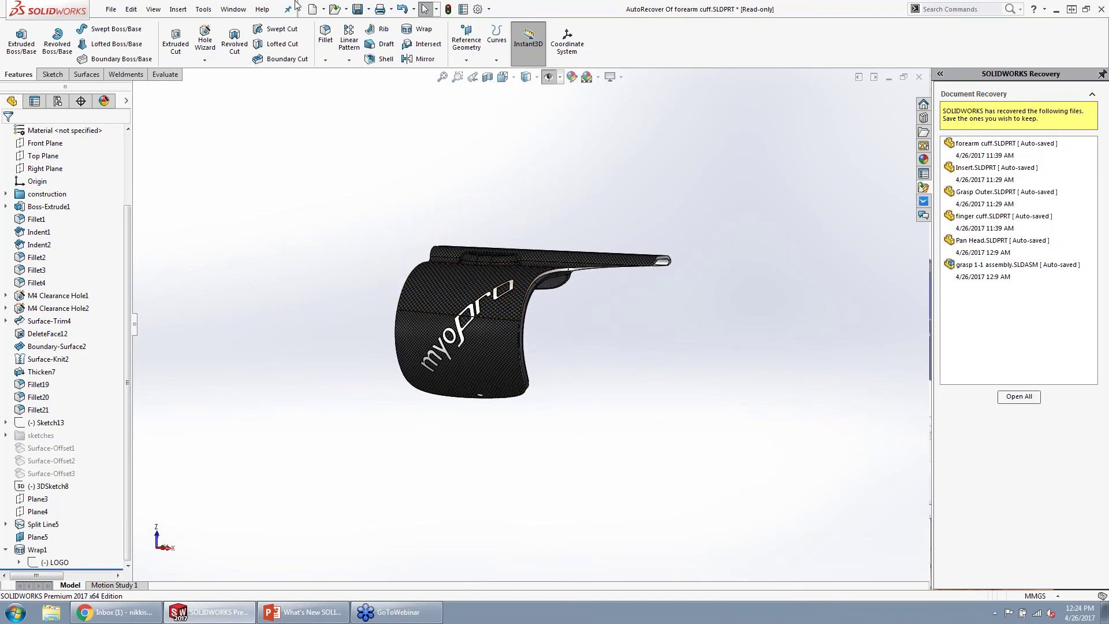
- Switch to the AutoRecover Of grasp 1-1 assembly and open the auto-saved finger cuff part in its own window
{"action": "left_click", "coordinate": [233, 10]}
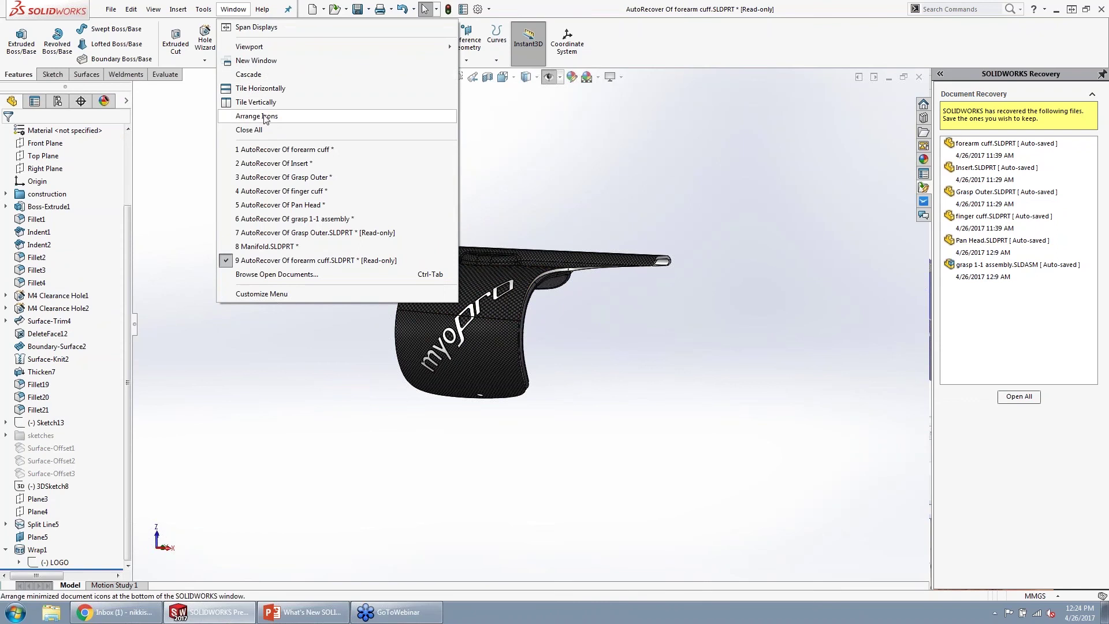
{"action": "left_click", "coordinate": [277, 219]}
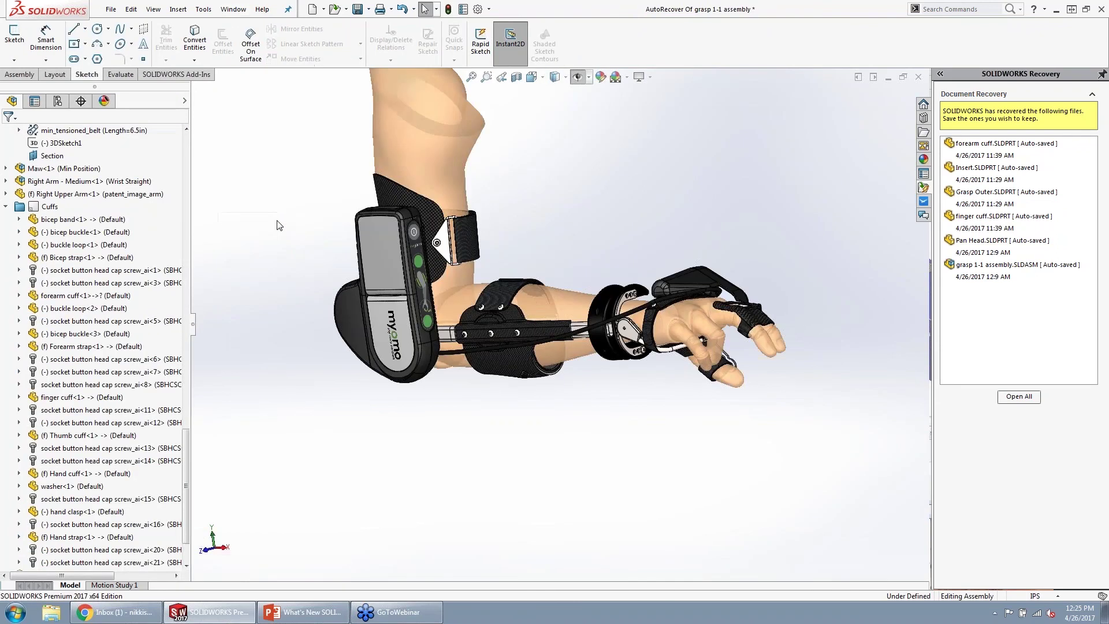
{"action": "scroll", "coordinate": [674, 256], "scroll_direction": "down", "scroll_amount": 5}
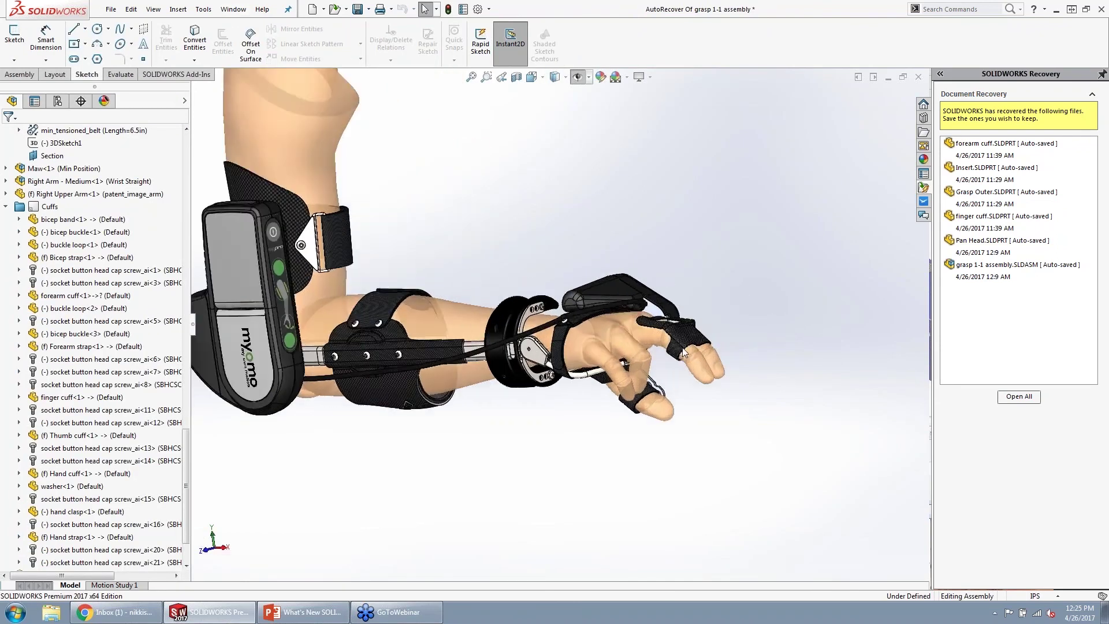
{"action": "left_click", "coordinate": [685, 332]}
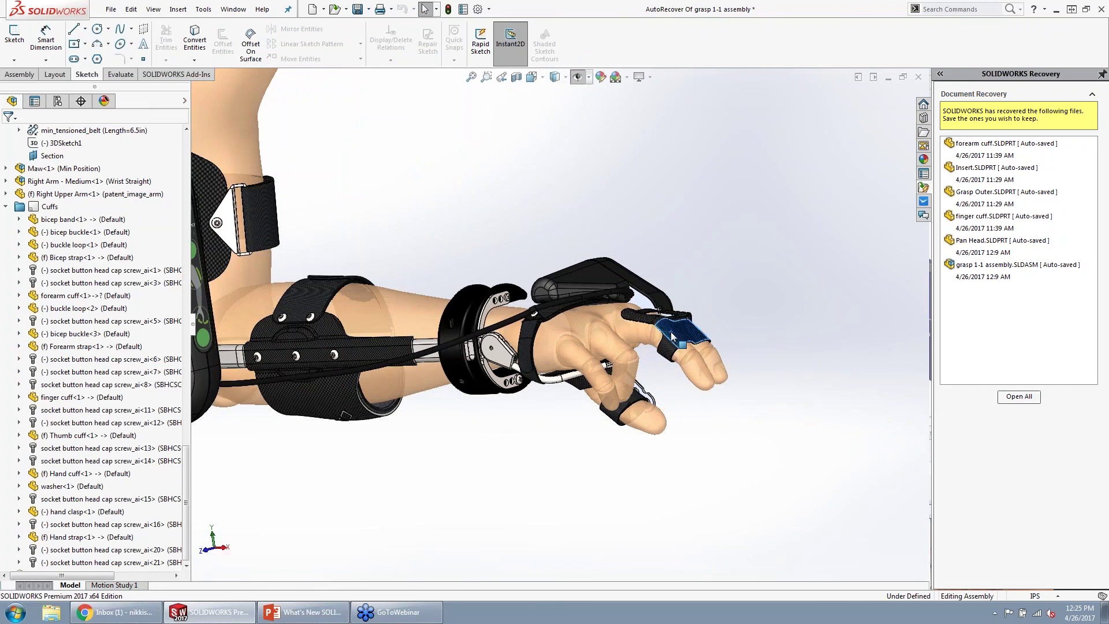
{"action": "left_click", "coordinate": [705, 264]}
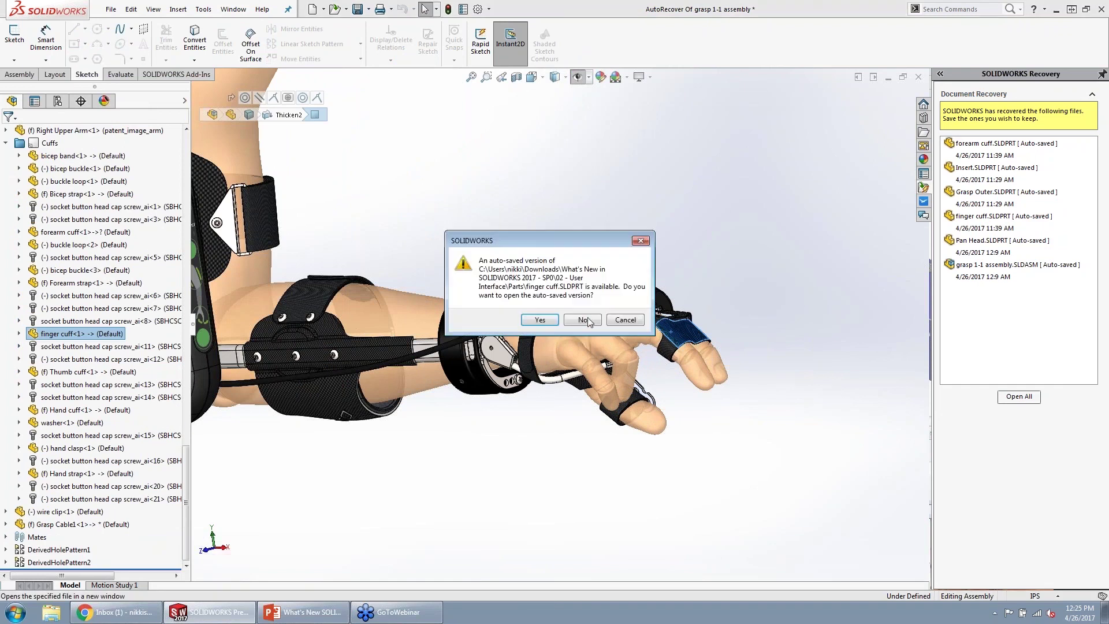
{"action": "left_click", "coordinate": [540, 320]}
{"action": "left_click", "coordinate": [573, 317]}
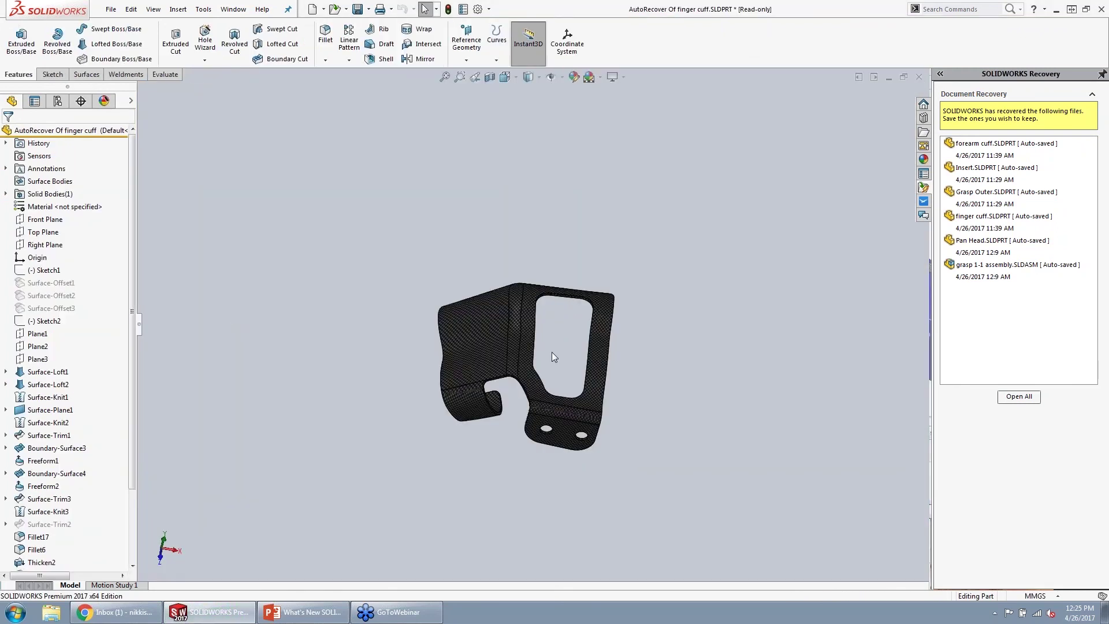
- Delete the Fillet19 feature around the window opening of the finger cuff
{"action": "mouse_move", "coordinate": [552, 352]}
{"action": "middle_mouse_down"}
{"action": "mouse_move", "coordinate": [571, 282]}
{"action": "mouse_move", "coordinate": [595, 313]}
{"action": "mouse_move", "coordinate": [601, 243]}
{"action": "mouse_move", "coordinate": [538, 357]}
{"action": "middle_mouse_up"}
{"action": "key", "text": "ctrl+Right"}
{"action": "key", "text": "ctrl+Up"}
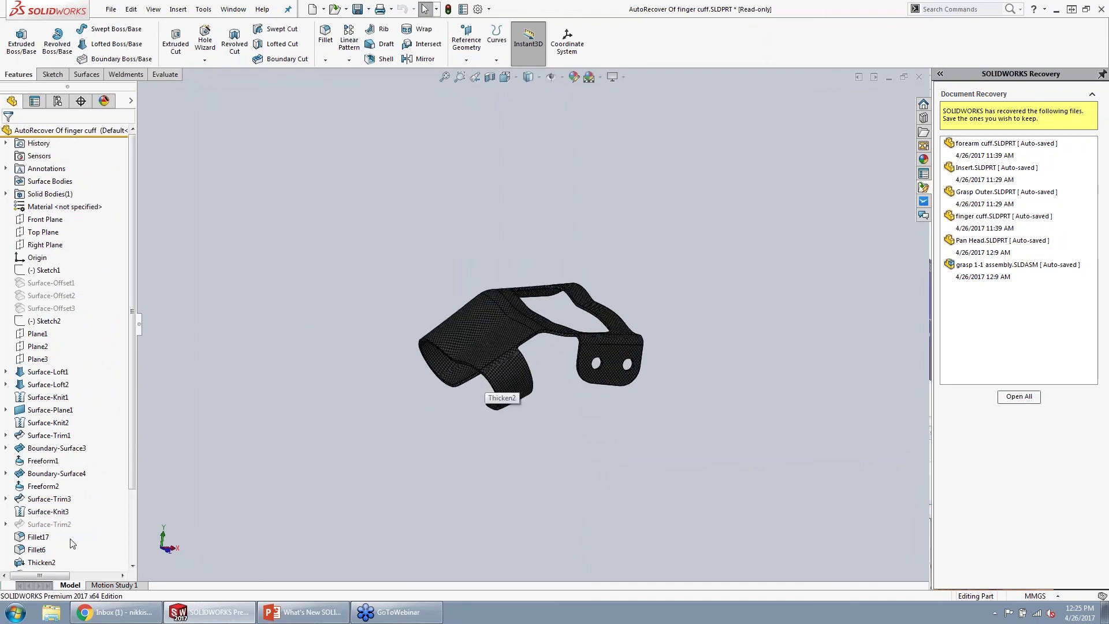
{"action": "scroll", "coordinate": [72, 543], "scroll_direction": "down", "scroll_amount": 3}
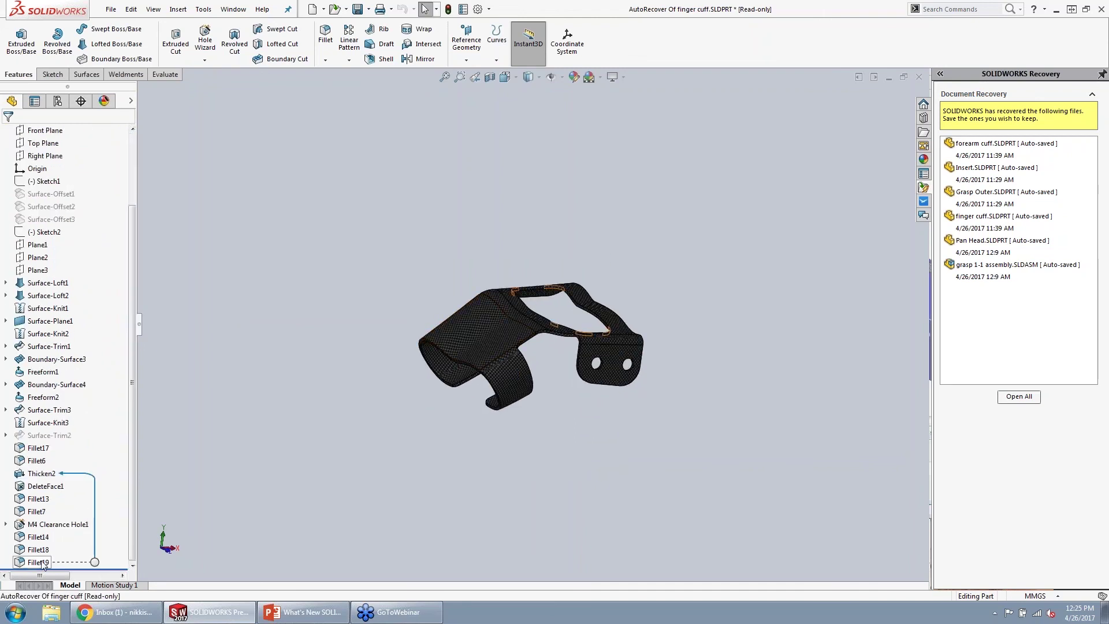
{"action": "left_click", "coordinate": [42, 564]}
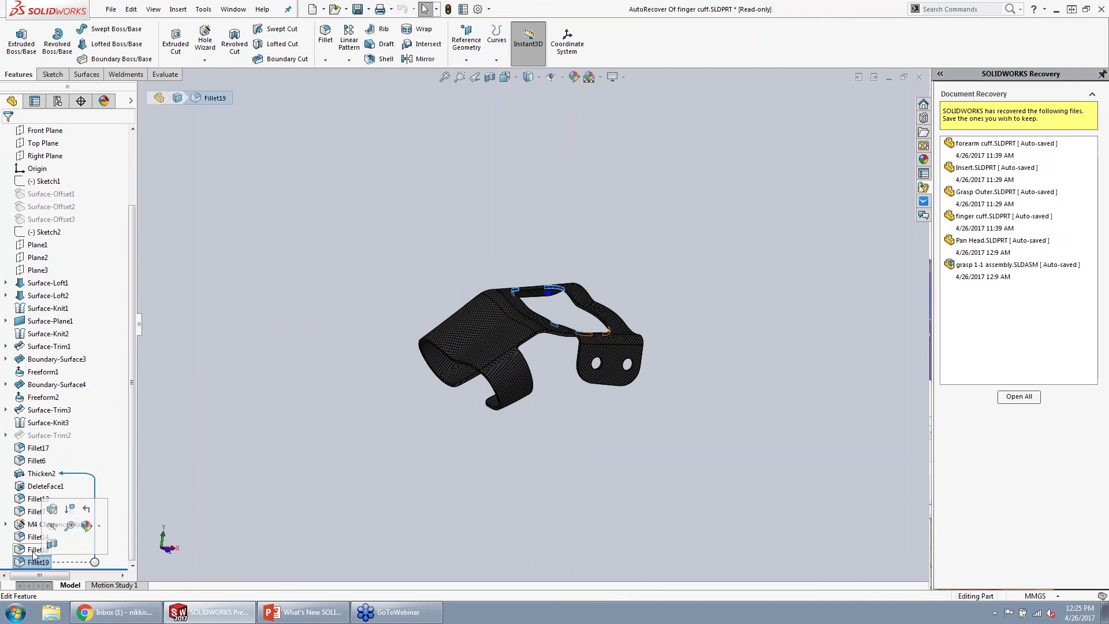
{"action": "right_click", "coordinate": [38, 561]}
{"action": "left_click", "coordinate": [59, 445]}
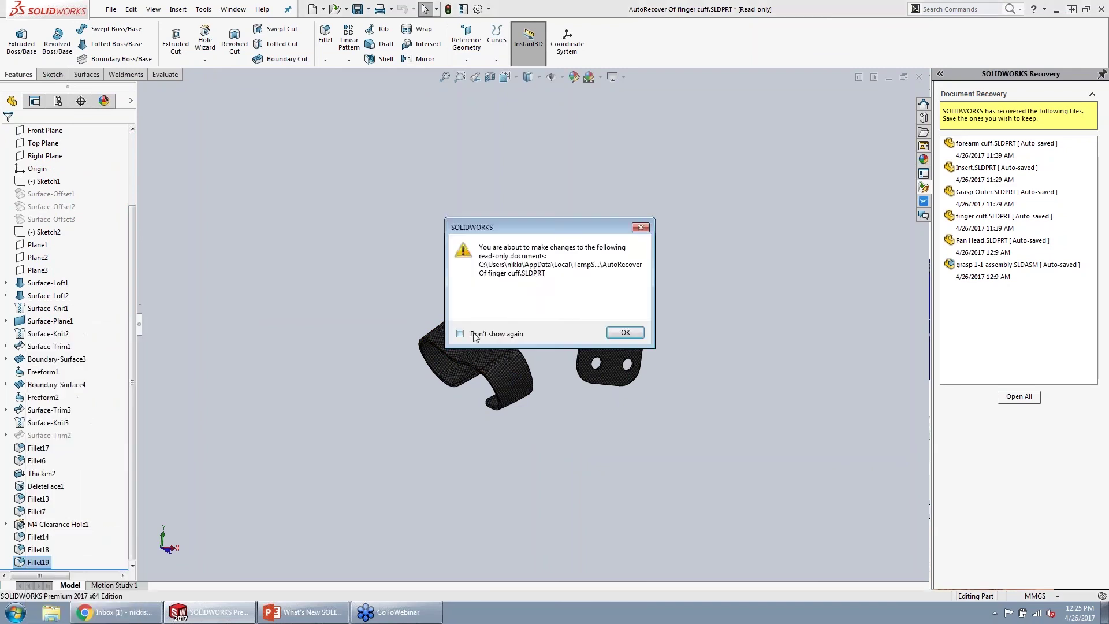
{"action": "left_click", "coordinate": [624, 331]}
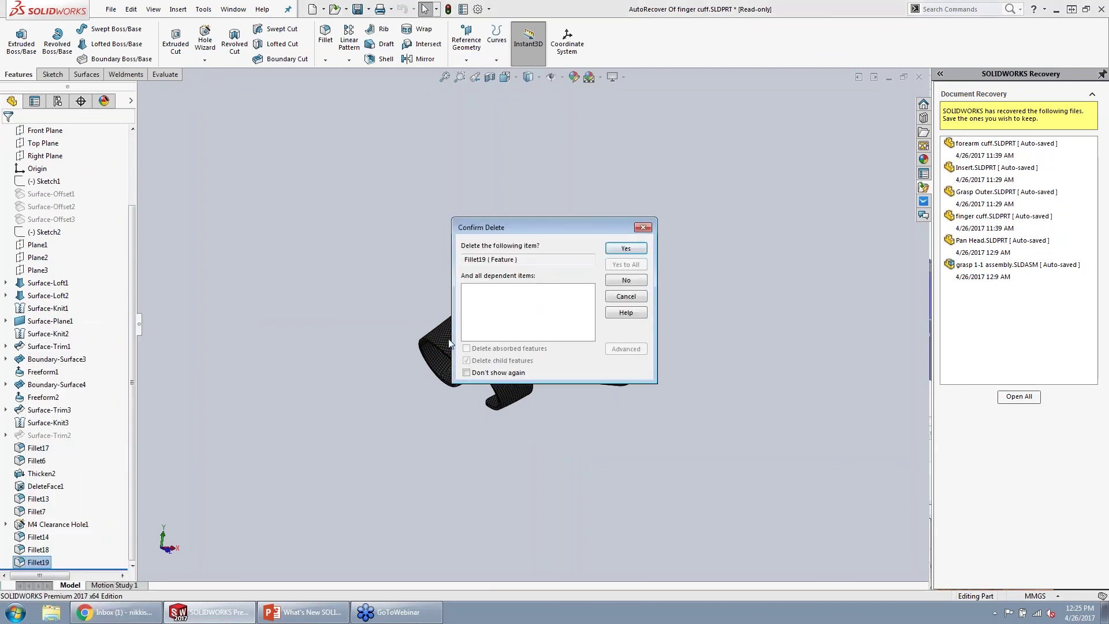
{"action": "left_click", "coordinate": [626, 253]}
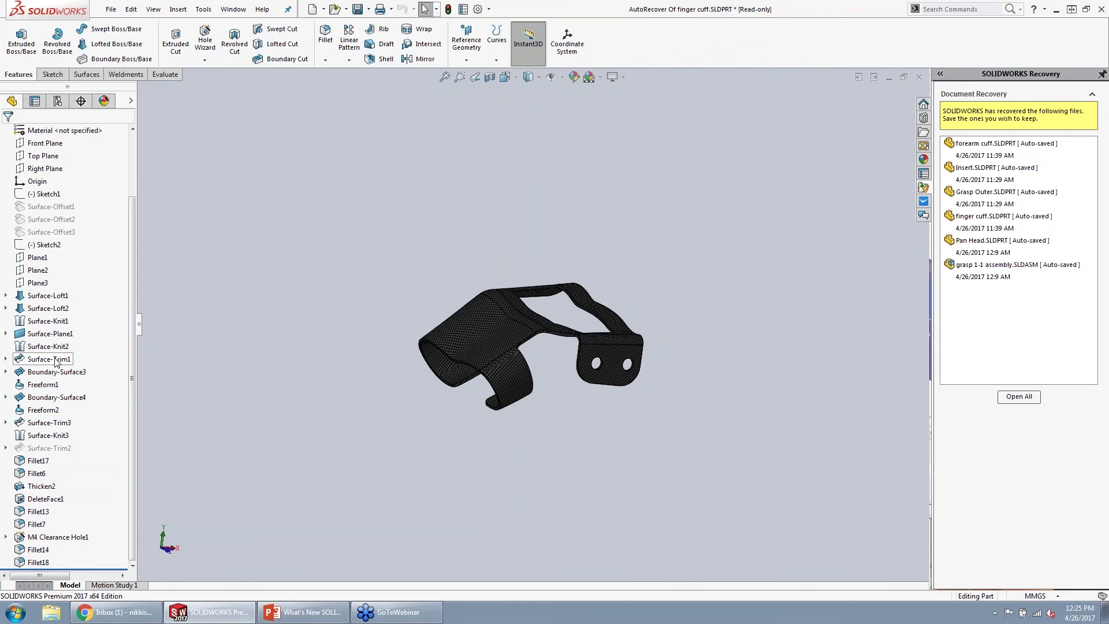
{"action": "left_click", "coordinate": [56, 360]}
{"action": "left_click", "coordinate": [44, 374]}
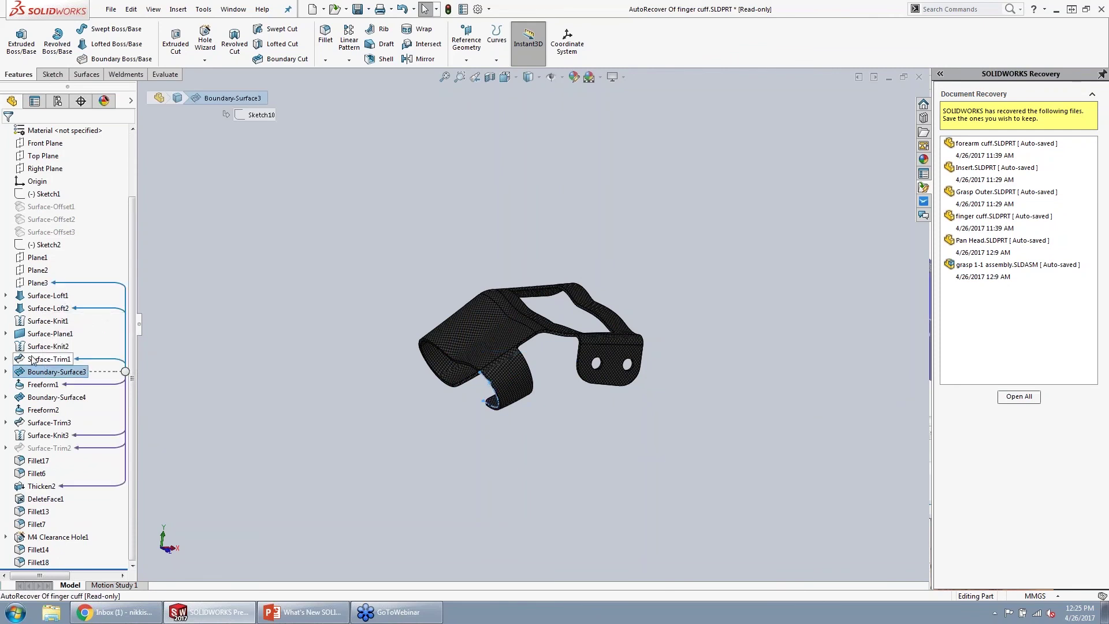
{"action": "left_click", "coordinate": [34, 359]}
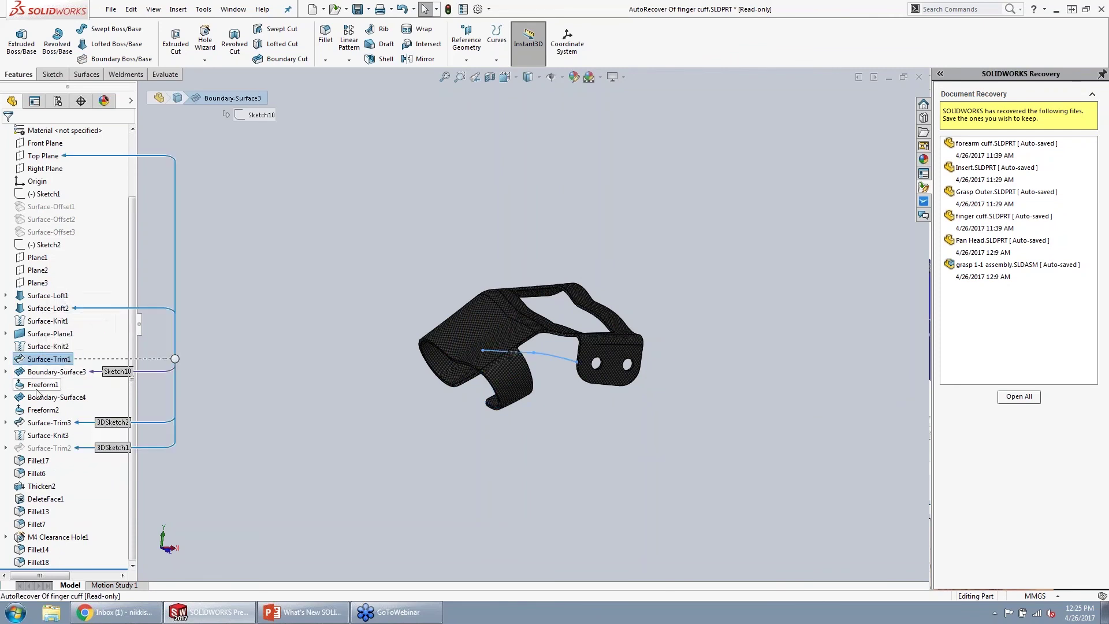
{"action": "left_click", "coordinate": [46, 435]}
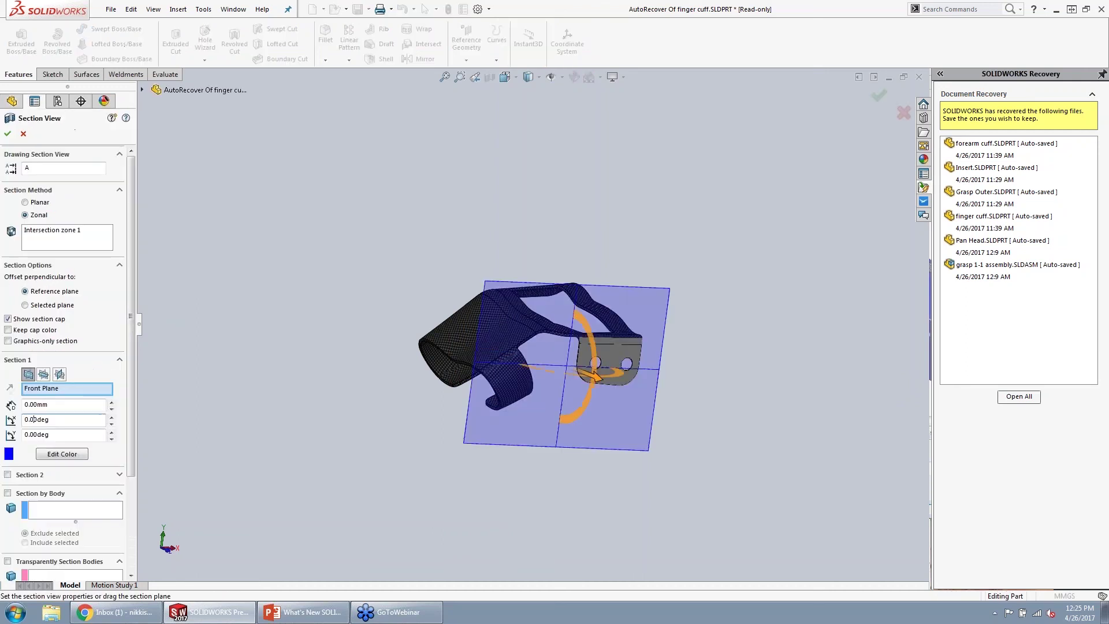
{"action": "left_click", "coordinate": [24, 134]}
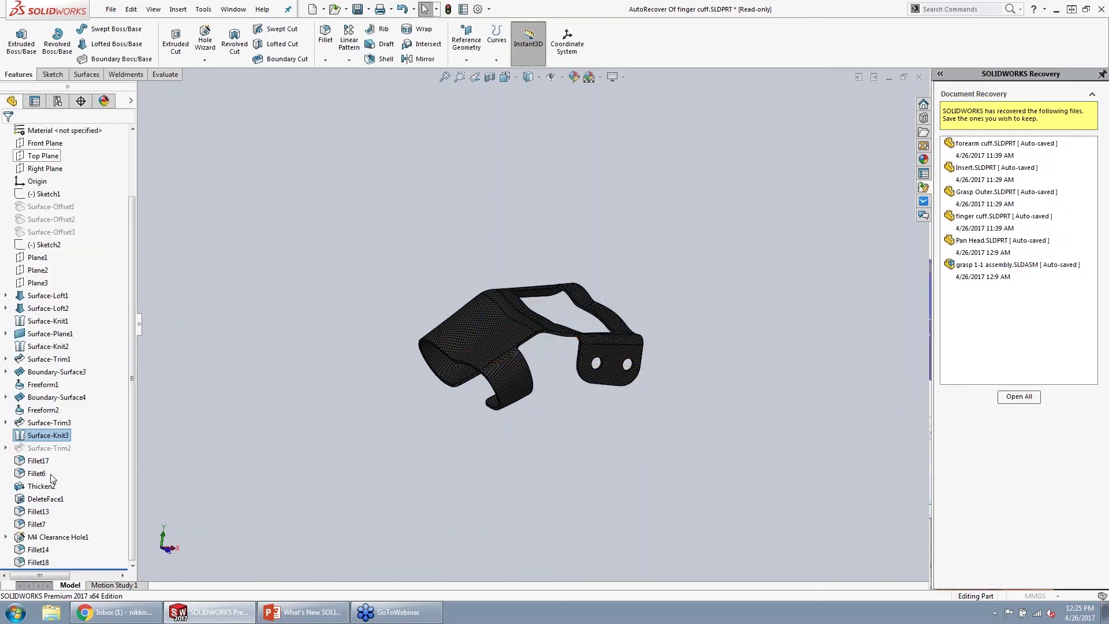
- Delete the Surface-Trim3 feature that cuts the finger cuff's window opening, keeping its 3DSketch2
{"action": "left_click", "coordinate": [39, 422]}
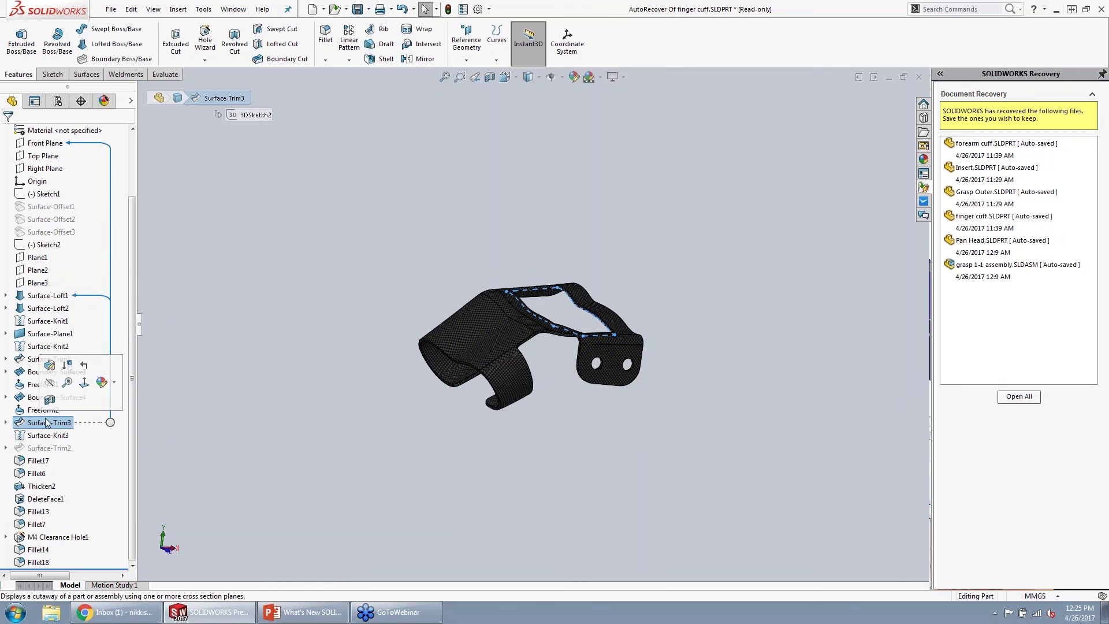
{"action": "right_click", "coordinate": [46, 422]}
{"action": "left_click", "coordinate": [72, 445]}
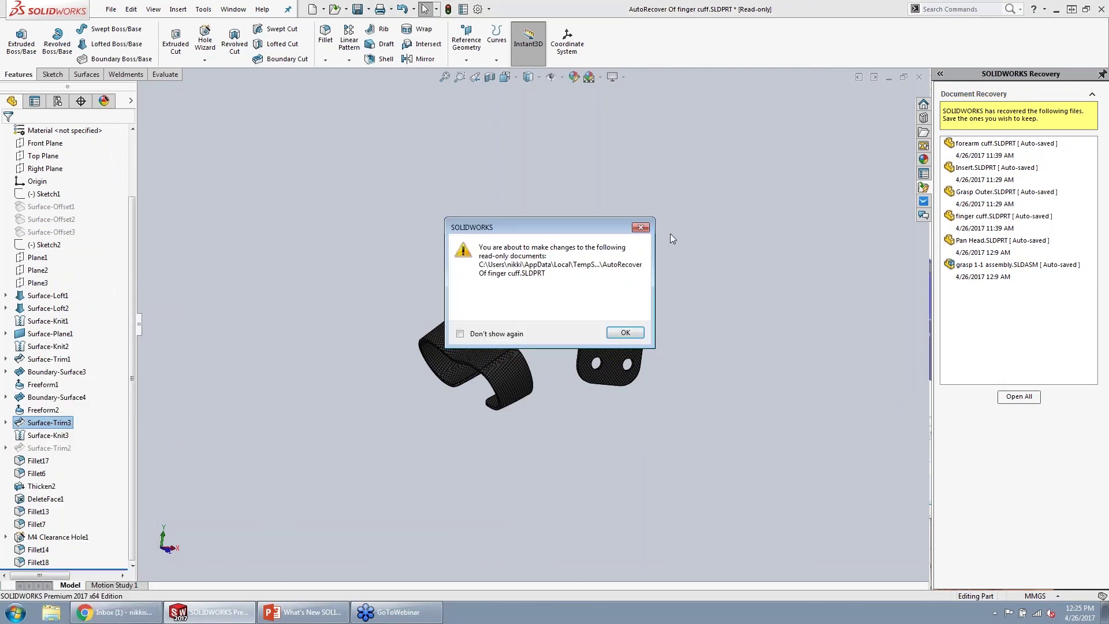
{"action": "left_click", "coordinate": [624, 333]}
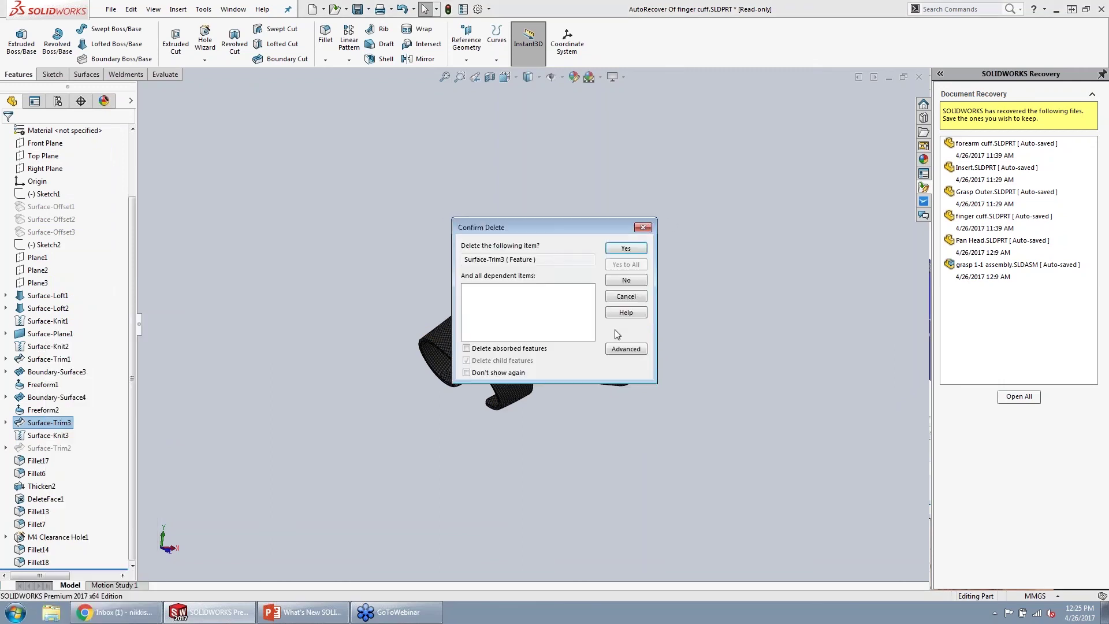
{"action": "left_click", "coordinate": [627, 249]}
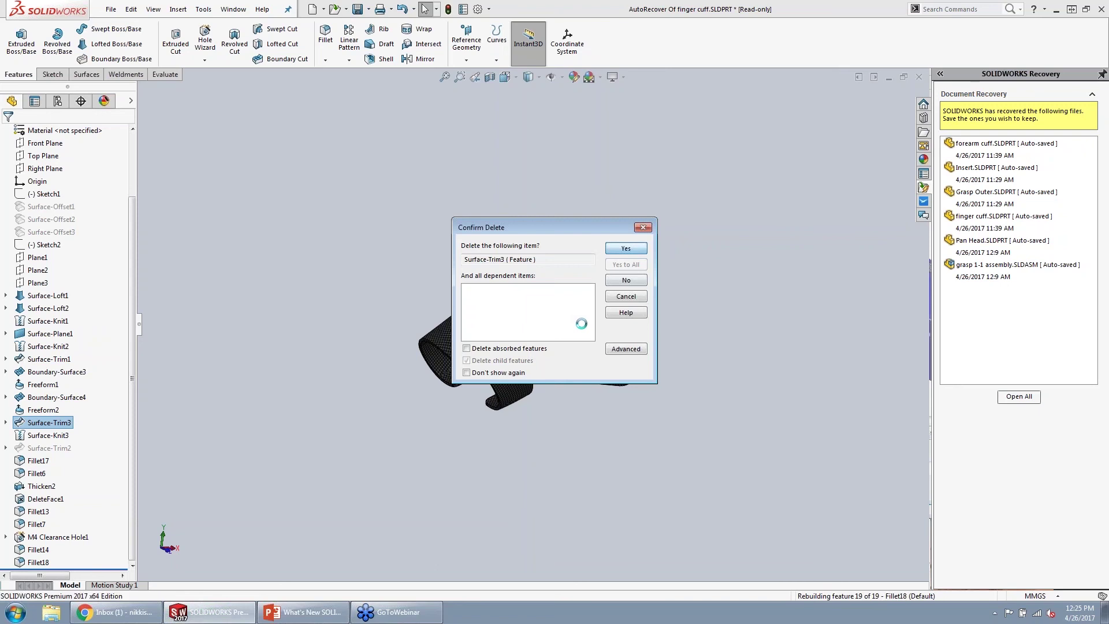
- Delete the leftover 3DSketch2 outline from the upper face of the finger cuff
{"action": "mouse_move", "coordinate": [543, 314]}
{"action": "middle_mouse_down"}
{"action": "mouse_move", "coordinate": [479, 312]}
{"action": "mouse_move", "coordinate": [477, 330]}
{"action": "mouse_move", "coordinate": [543, 318]}
{"action": "middle_mouse_up"}
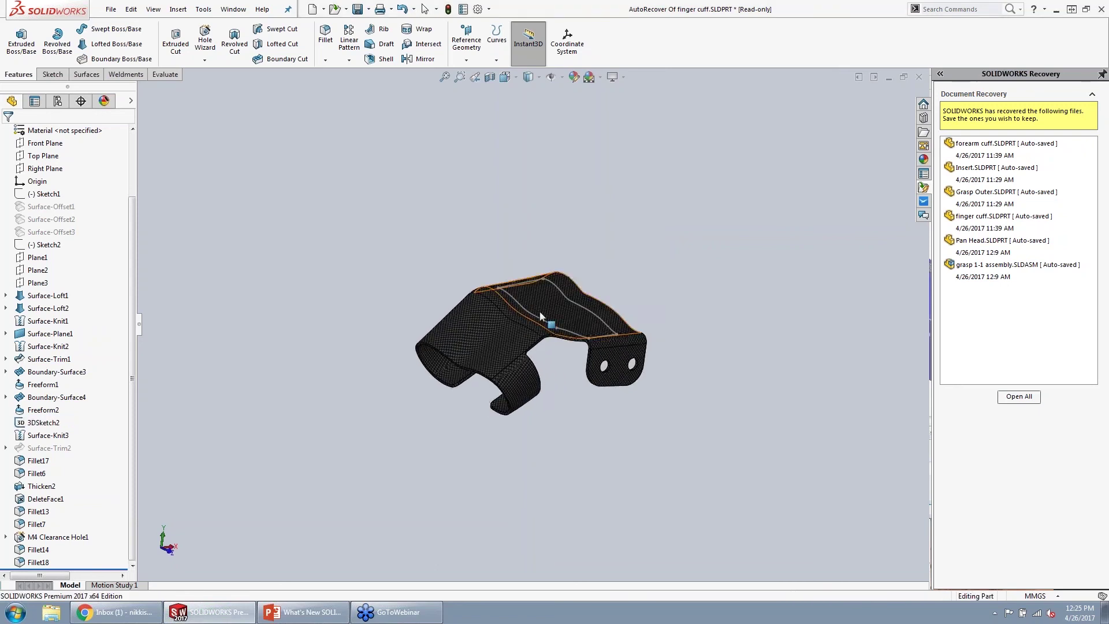
{"action": "right_click", "coordinate": [46, 428]}
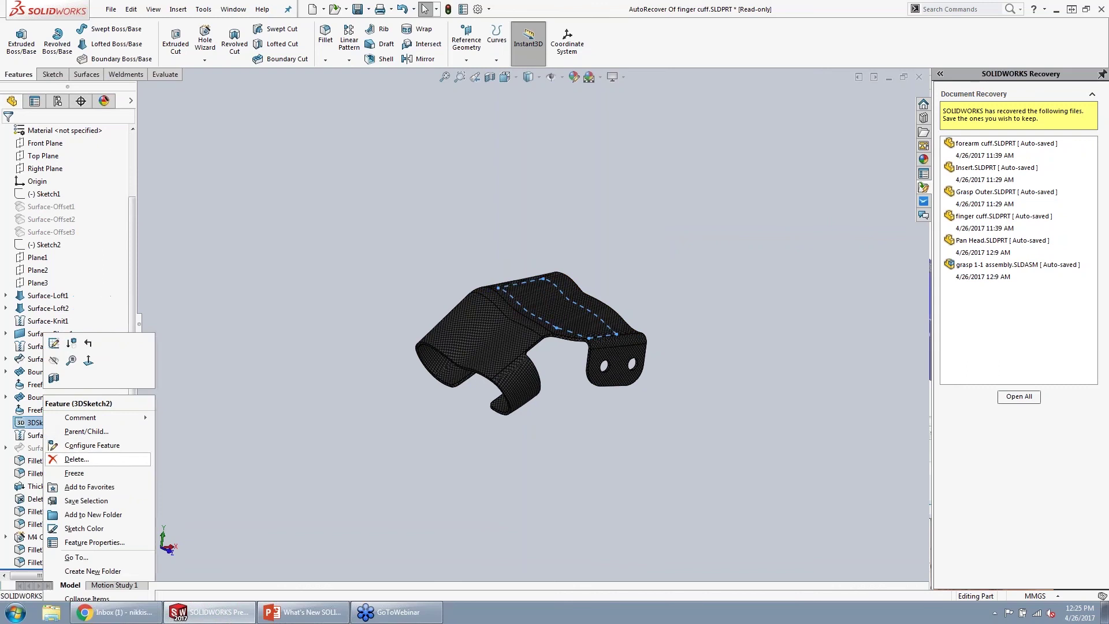
{"action": "left_click", "coordinate": [76, 459]}
{"action": "left_click", "coordinate": [626, 333]}
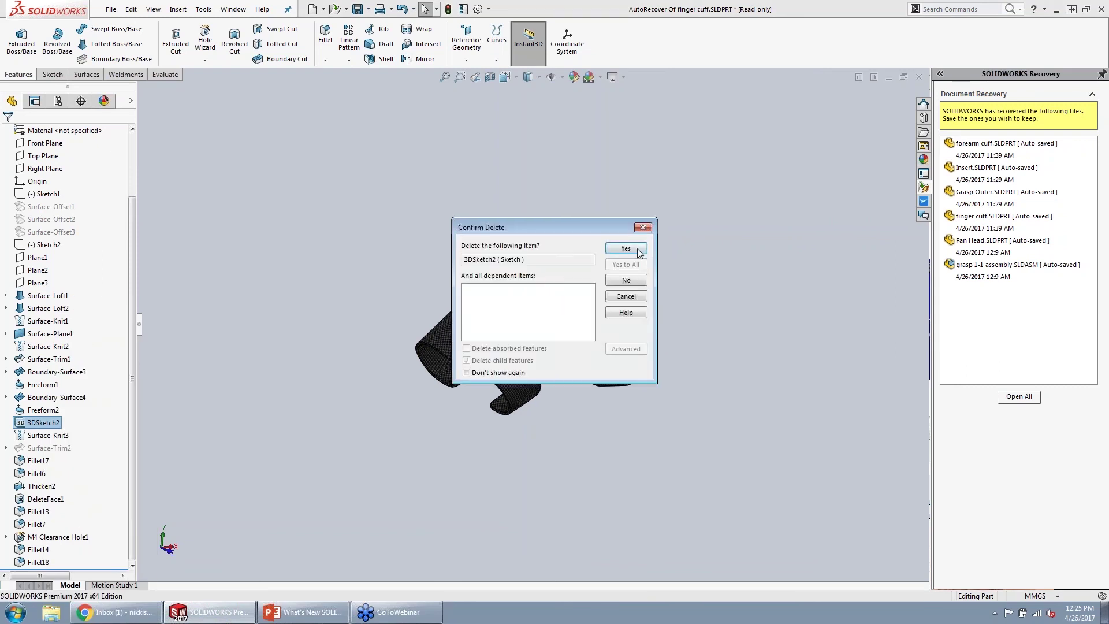
{"action": "key", "text": "Return"}
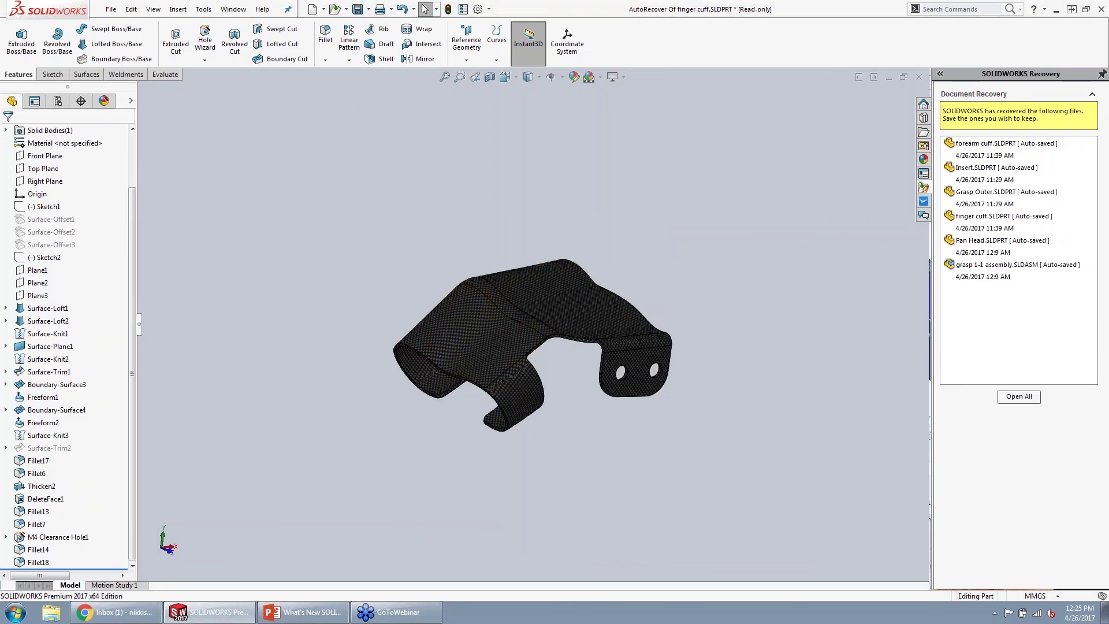
{"action": "left_click", "coordinate": [508, 292]}
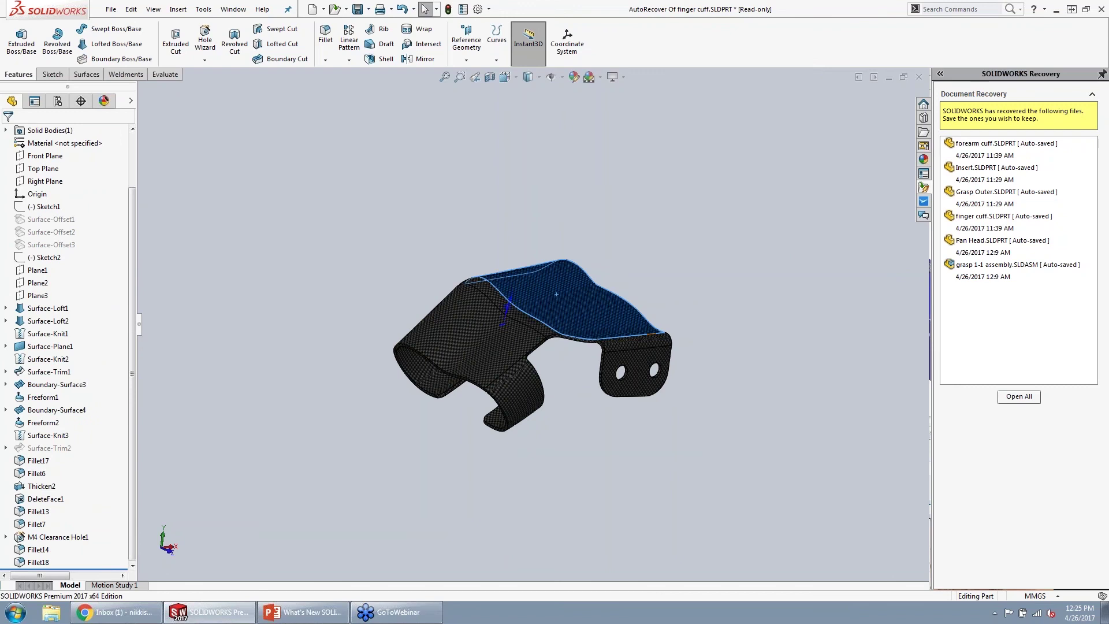
{"action": "left_click", "coordinate": [50, 75]}
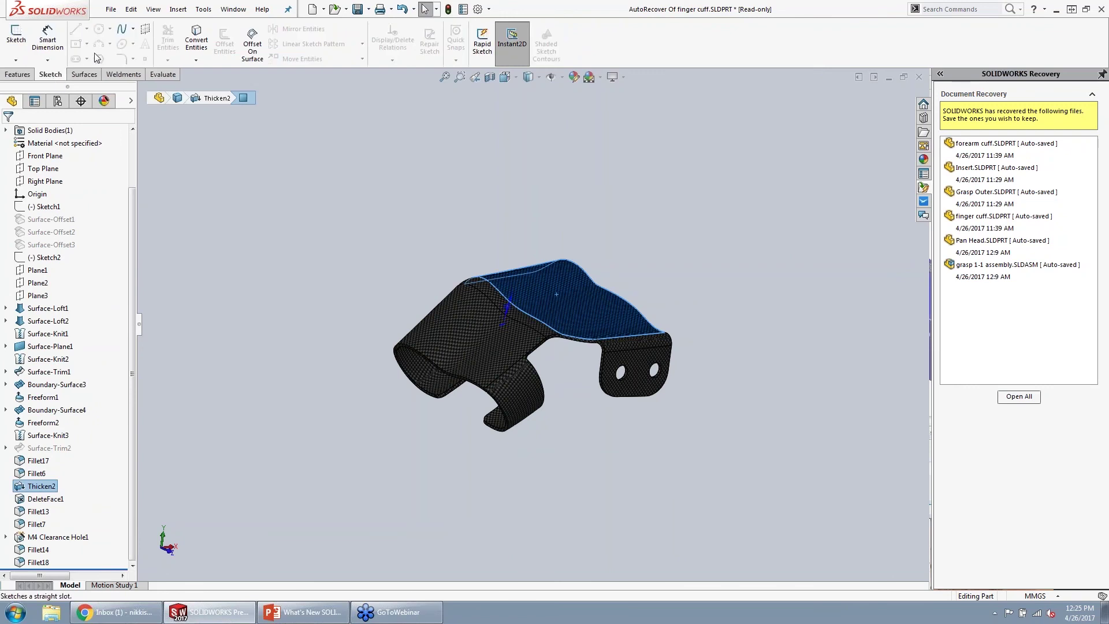
{"action": "left_click", "coordinate": [255, 57]}
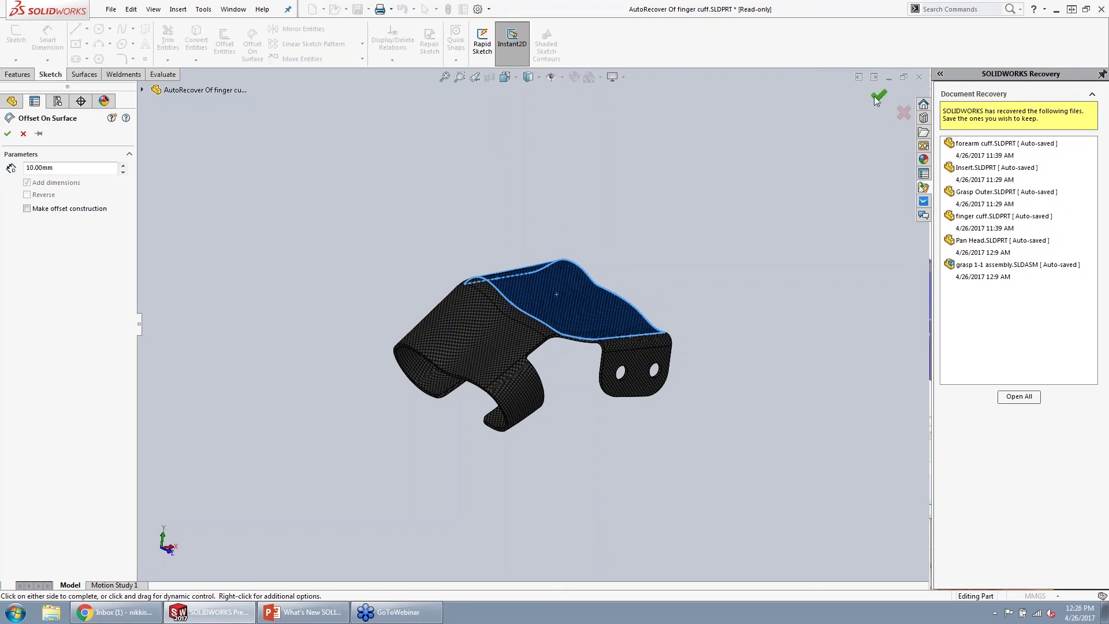
{"action": "left_click", "coordinate": [23, 134]}
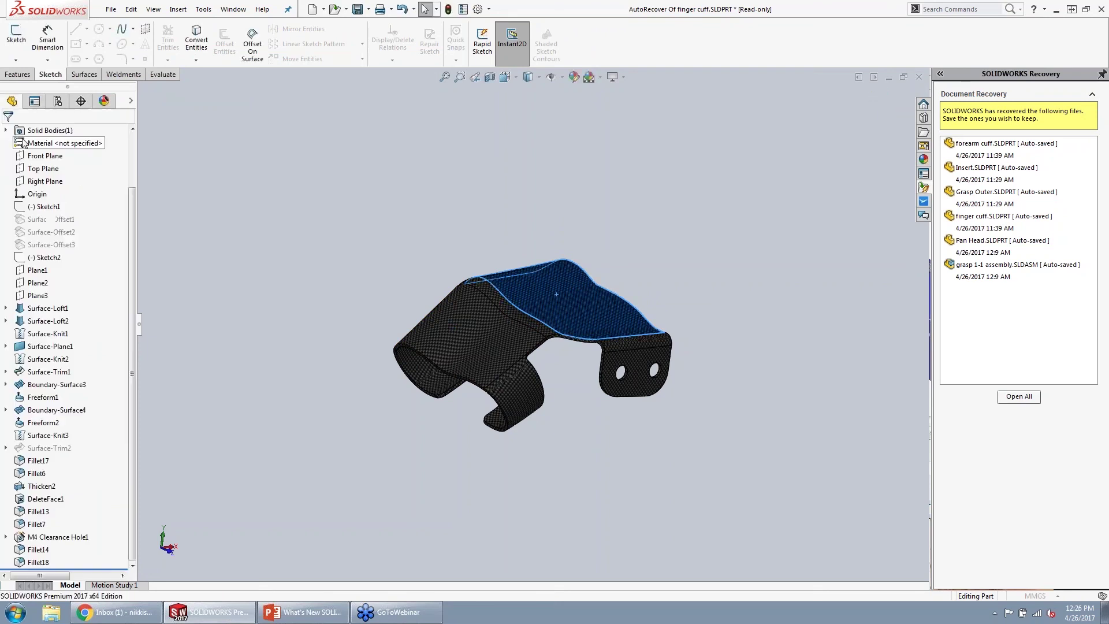
- Roll the finger cuff's feature history back to just before Surface-Knit3
{"action": "key", "text": "Escape"}
{"action": "scroll", "coordinate": [563, 303], "scroll_direction": "down", "scroll_amount": 2}
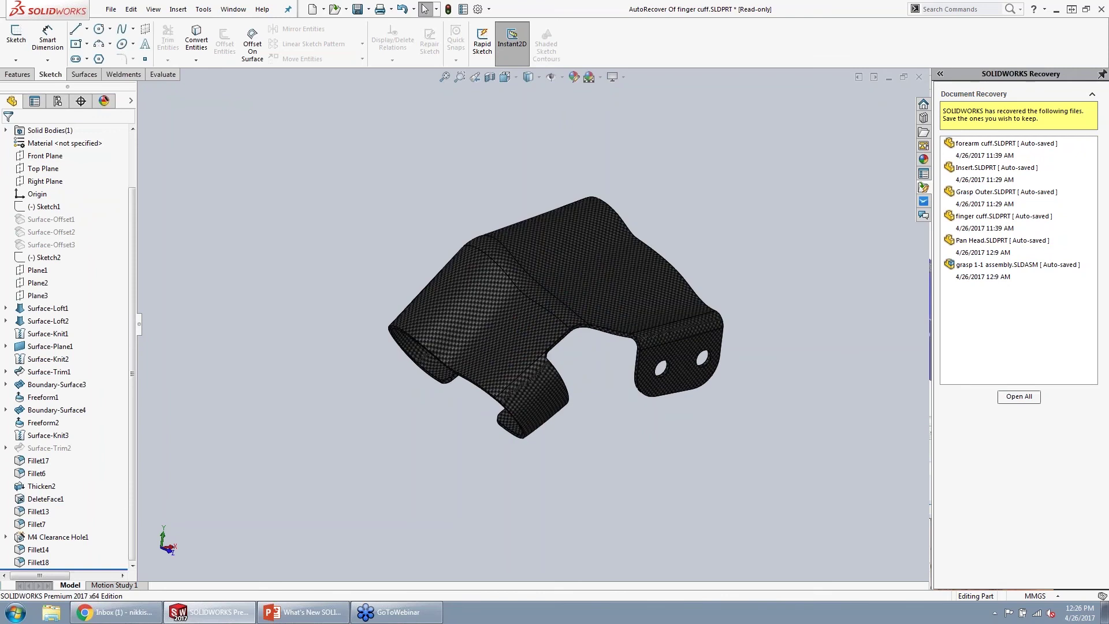
{"action": "left_click", "coordinate": [51, 435]}
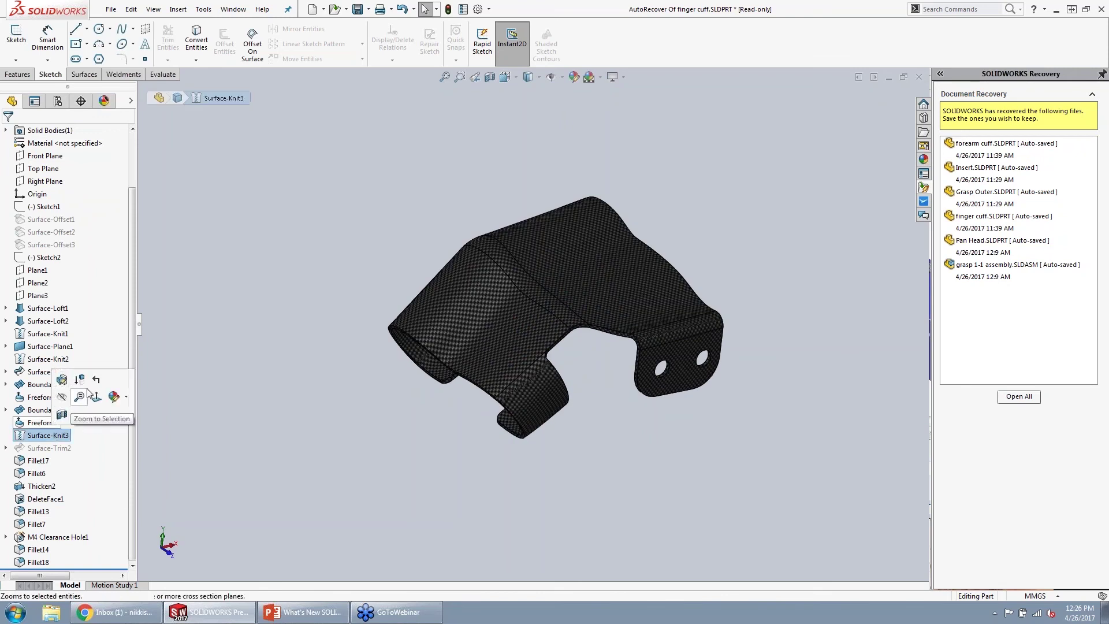
{"action": "left_click", "coordinate": [94, 390]}
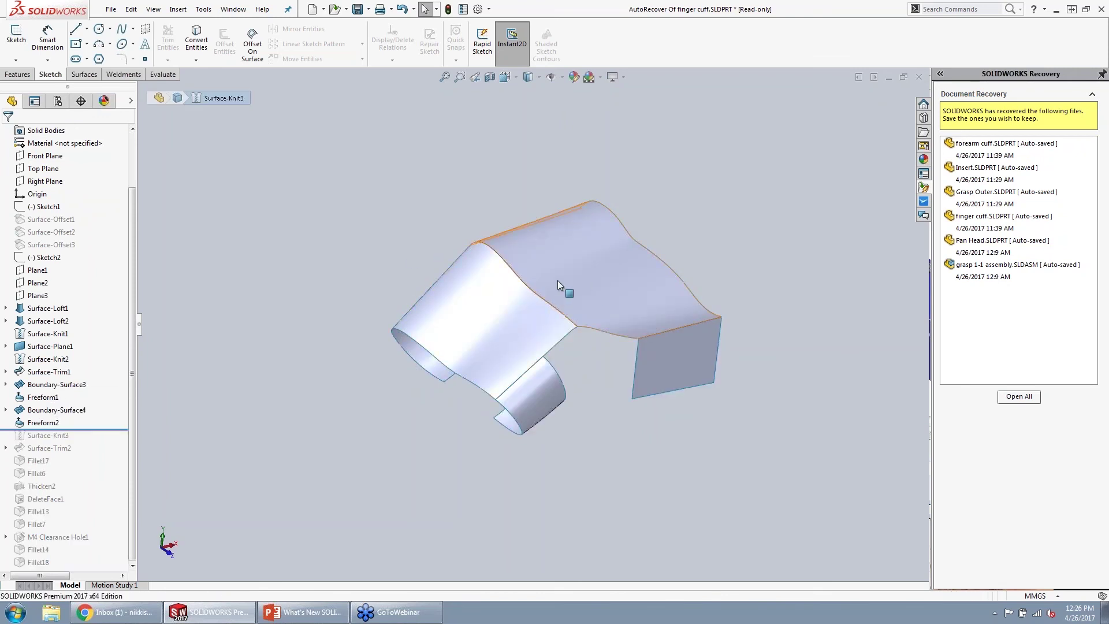
- Apply a different background scene with a light floor to the finger cuff's graphics area
{"action": "left_click", "coordinate": [623, 78]}
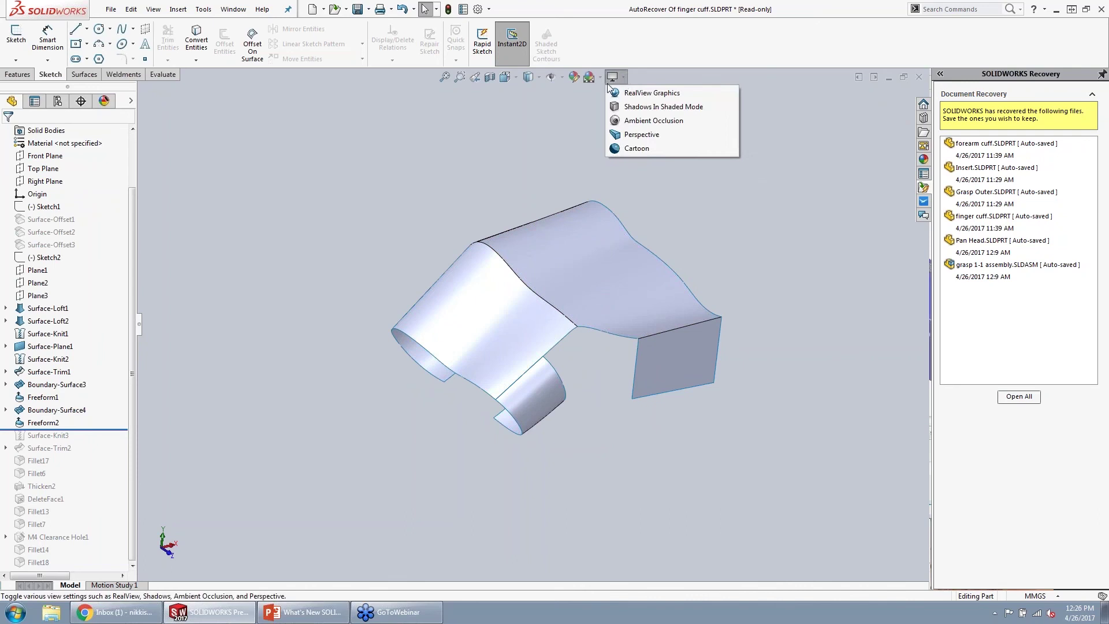
{"action": "left_click", "coordinate": [601, 78]}
{"action": "left_click", "coordinate": [606, 94]}
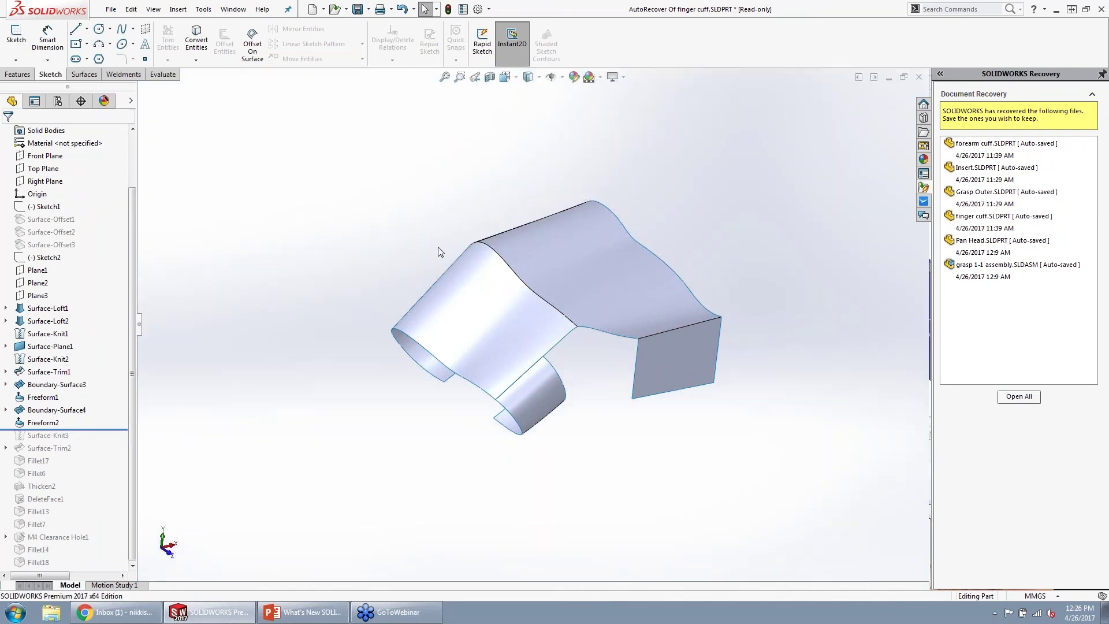
- Offset the whole boundary of the finger cuff's upper face inward by 7 mm with Offset On Surface
{"action": "scroll", "coordinate": [546, 301], "scroll_direction": "down", "scroll_amount": 2}
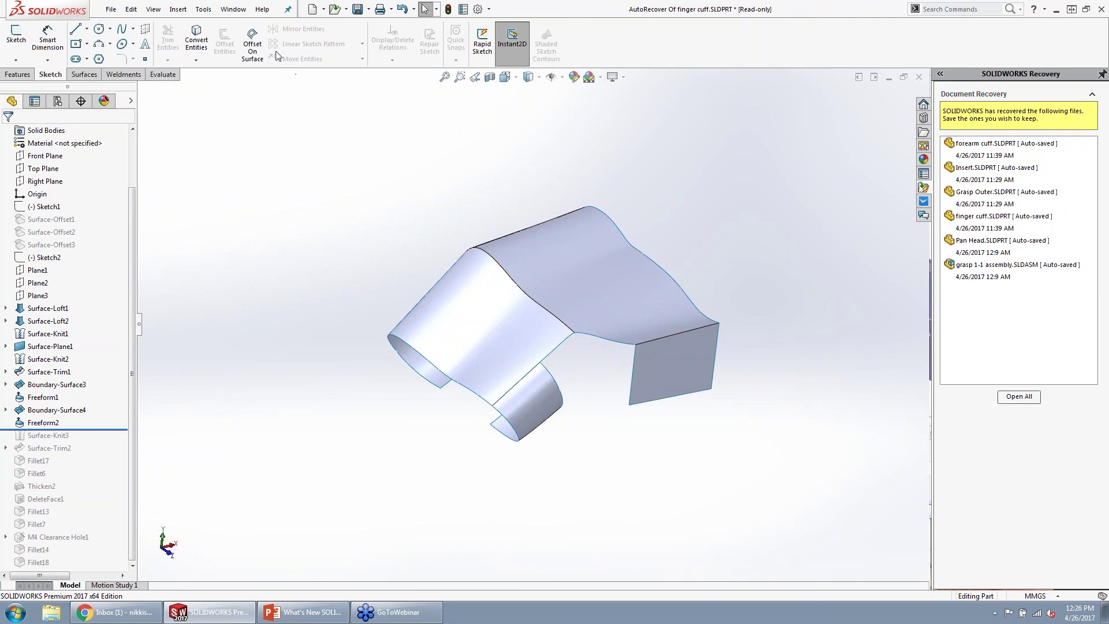
{"action": "left_click", "coordinate": [252, 42]}
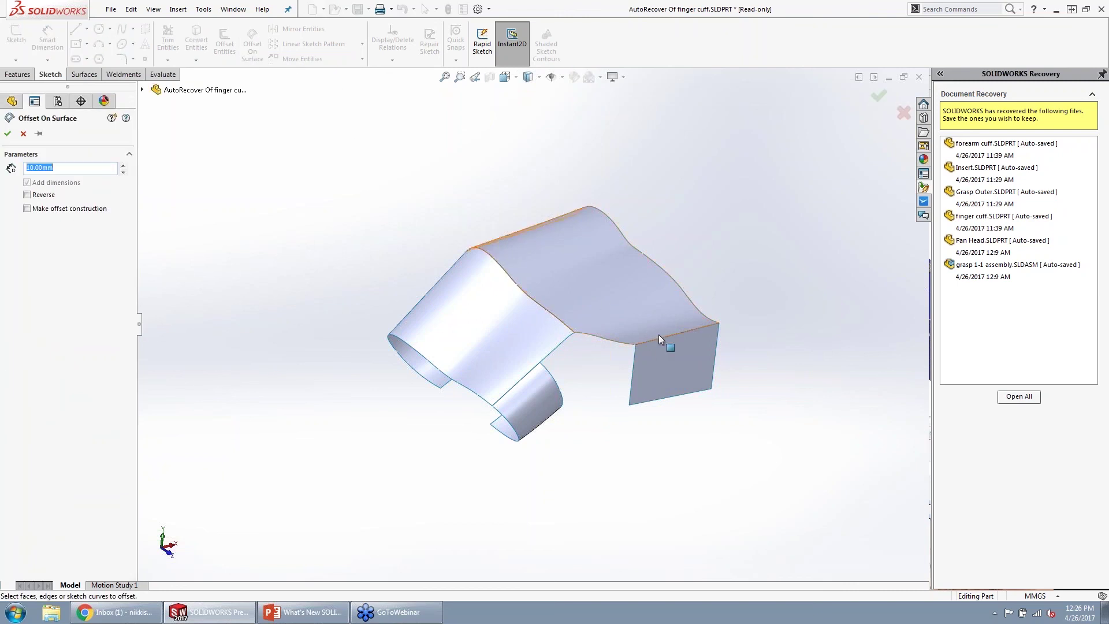
{"action": "left_click", "coordinate": [629, 347]}
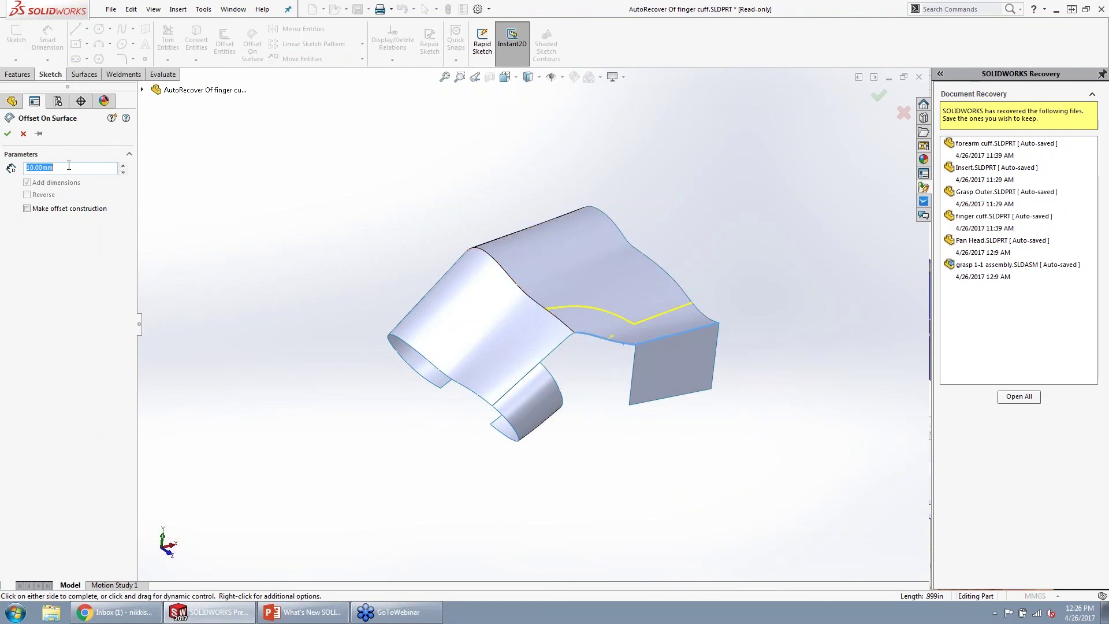
{"action": "type", "text": "7"}
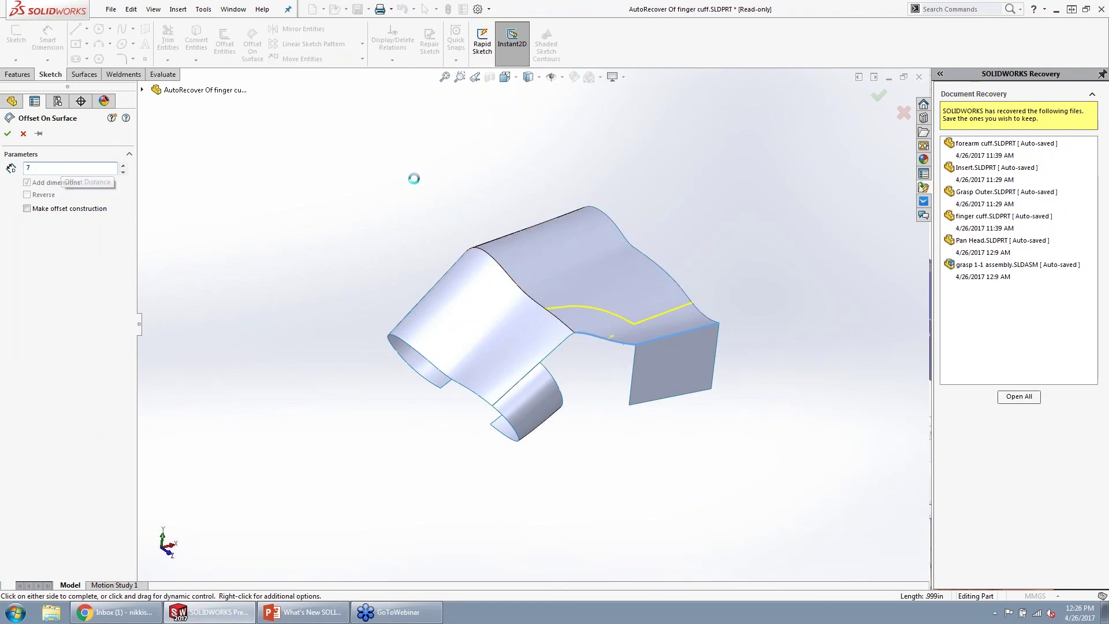
{"action": "key", "text": "Return"}
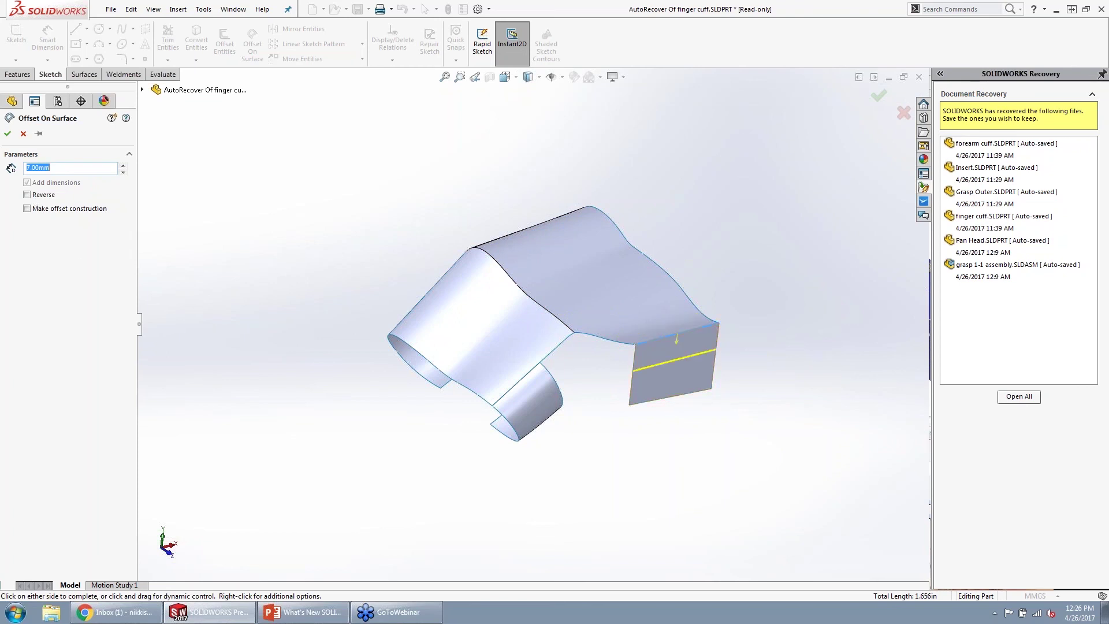
{"action": "left_click", "coordinate": [701, 365]}
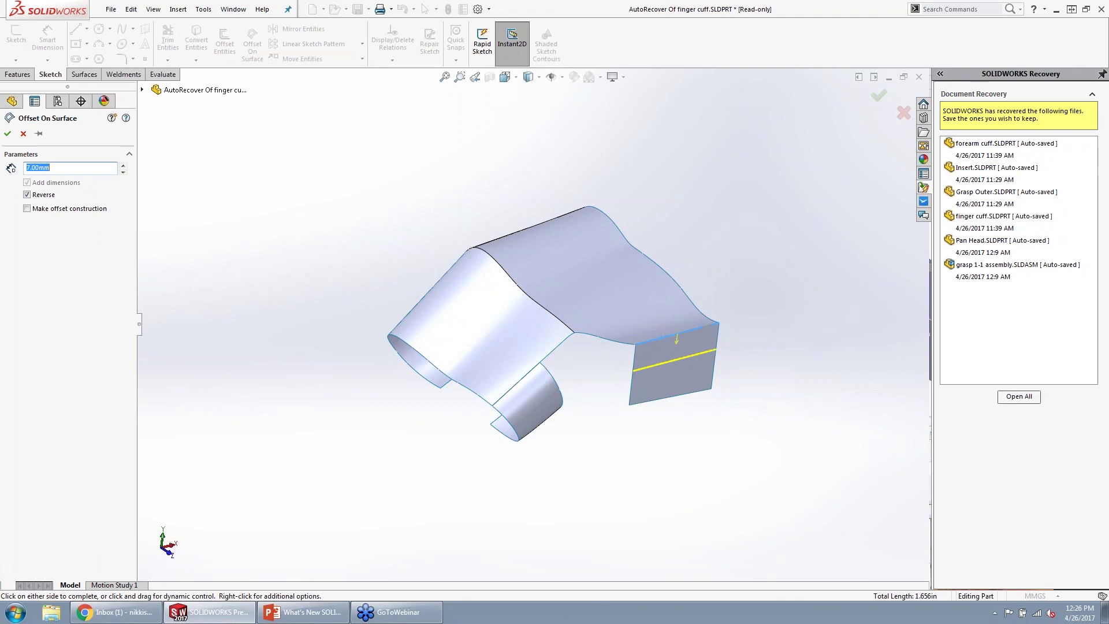
{"action": "left_click", "coordinate": [28, 195]}
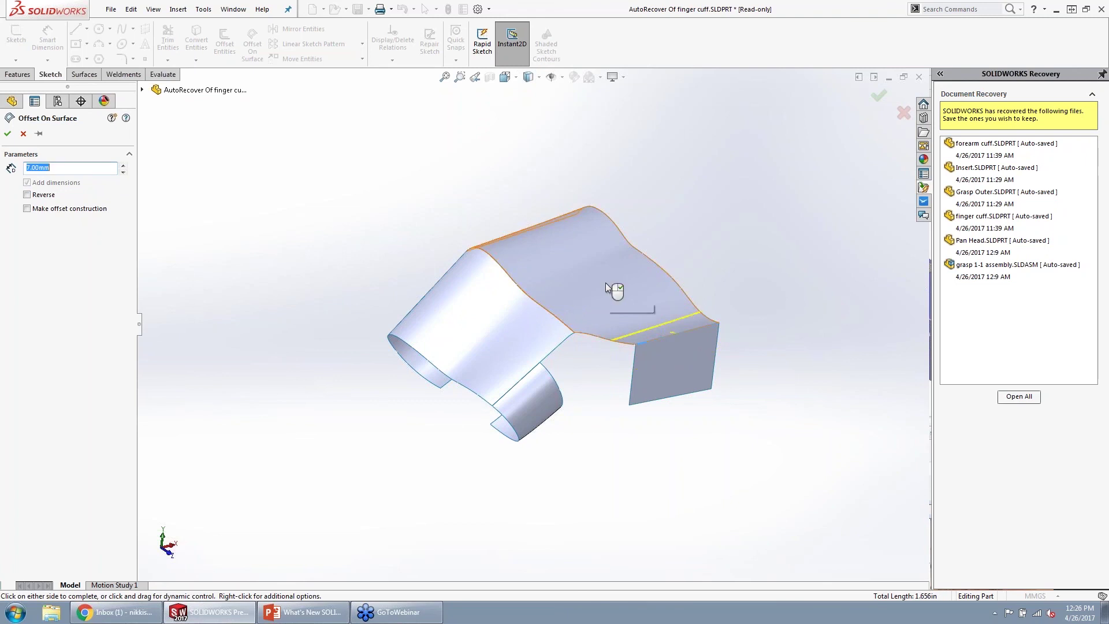
{"action": "left_click", "coordinate": [664, 334]}
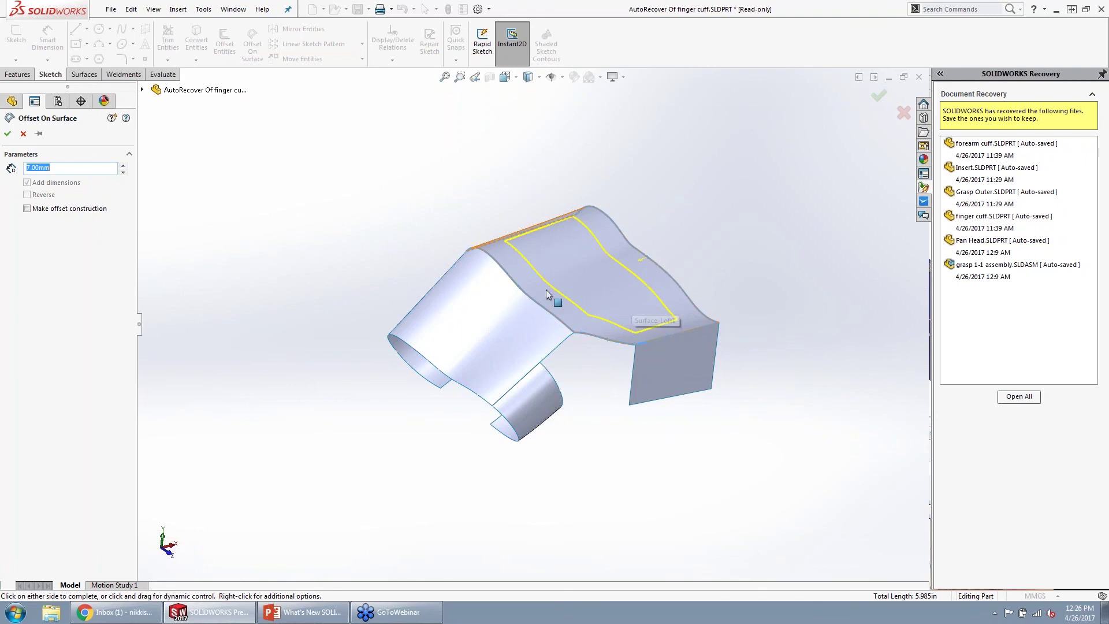
{"action": "left_click", "coordinate": [8, 133]}
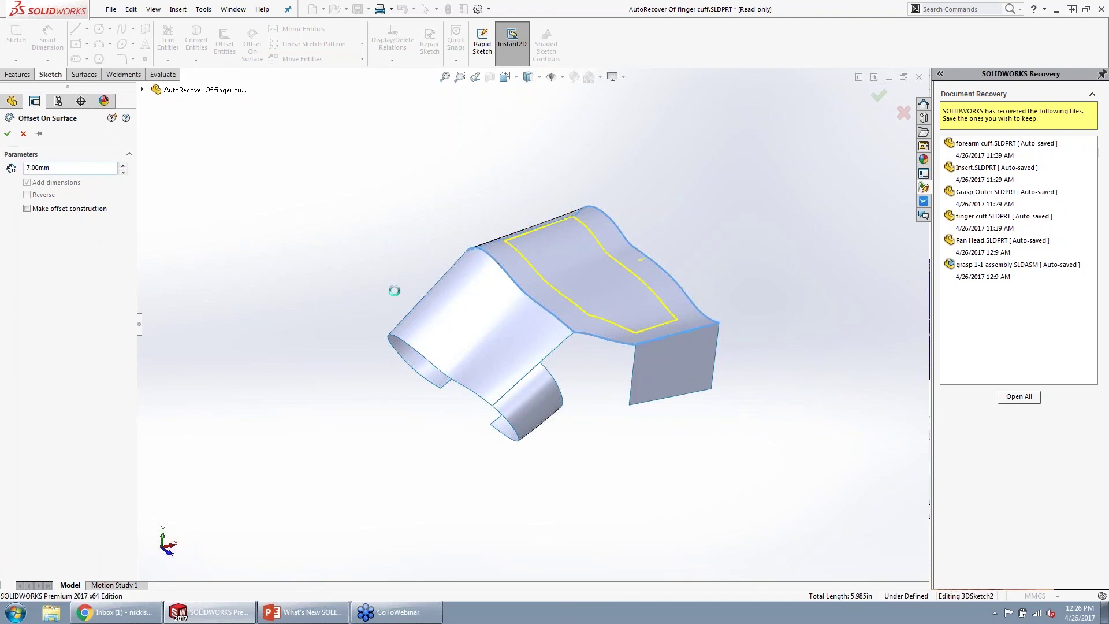
{"action": "left_click", "coordinate": [330, 272]}
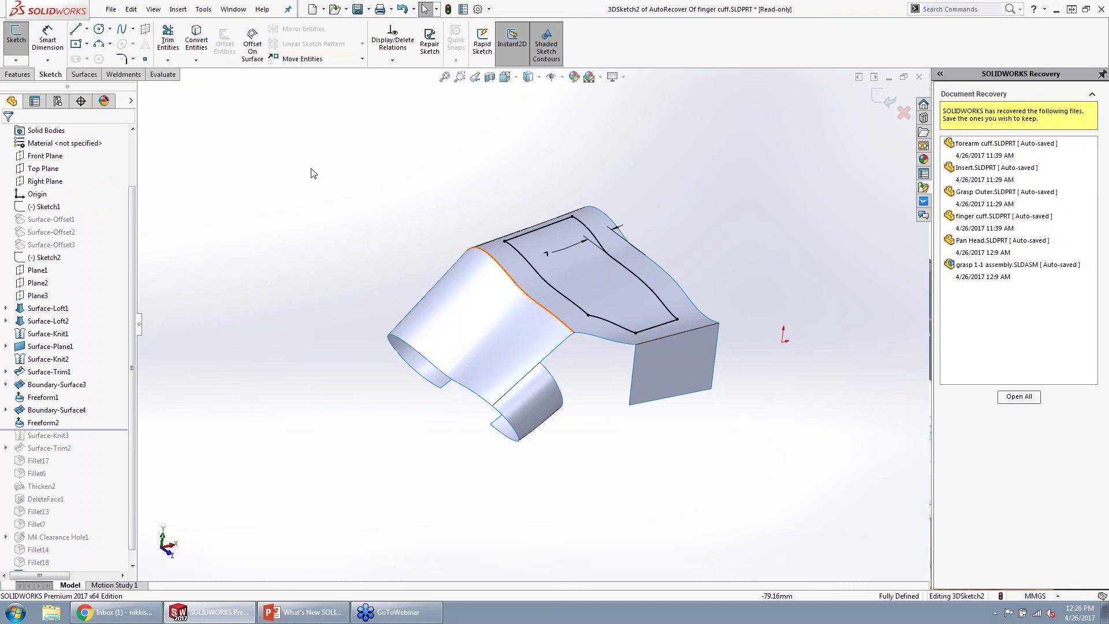
- Trim the window out of the upper face with the offset sketch, keeping the surrounding surface, and roll the history forward to the end
{"action": "left_click", "coordinate": [85, 74]}
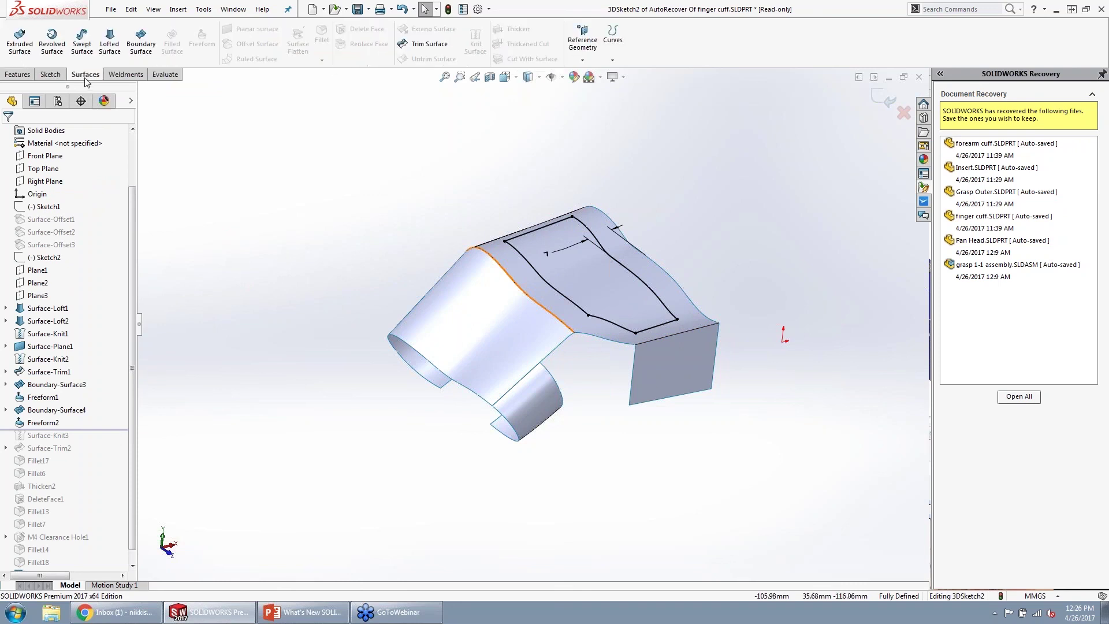
{"action": "left_click", "coordinate": [429, 44]}
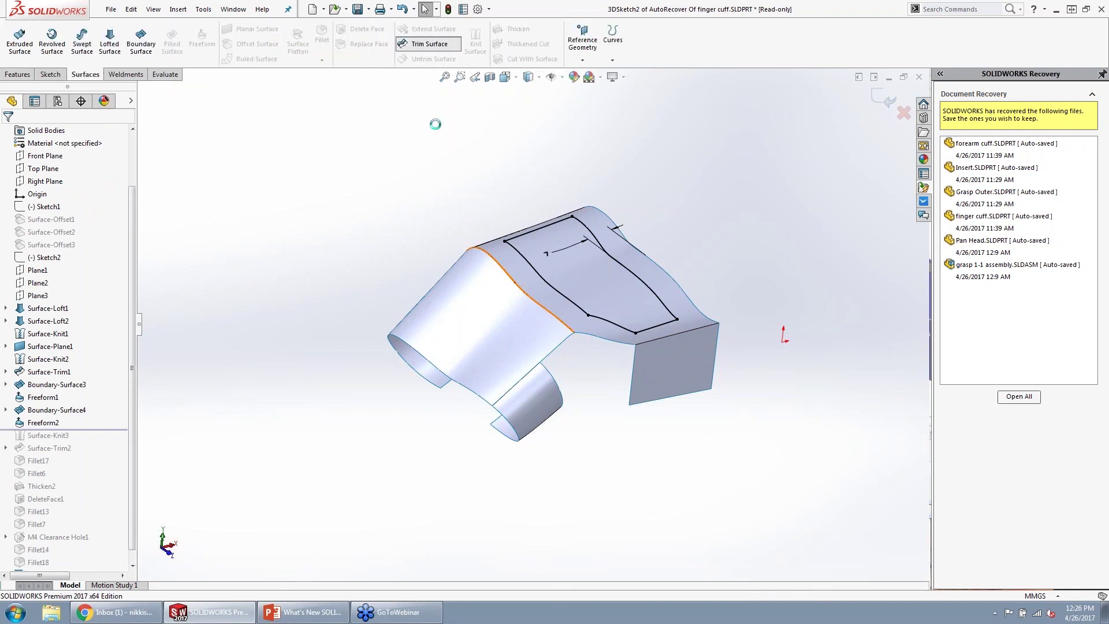
{"action": "left_click", "coordinate": [483, 296]}
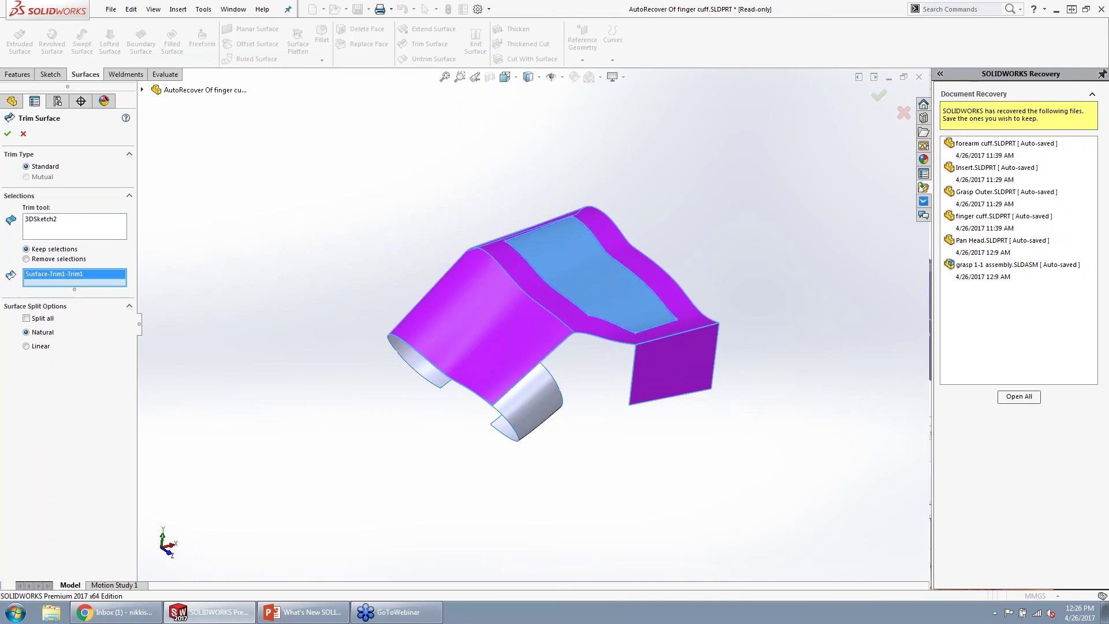
{"action": "left_click", "coordinate": [8, 134]}
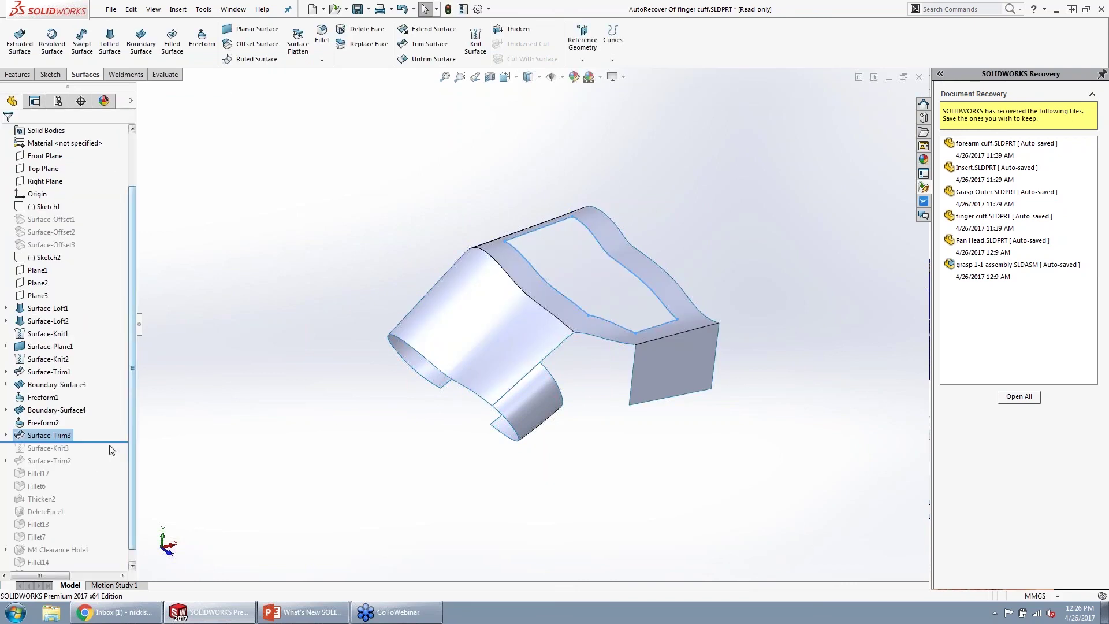
{"action": "left_click_drag", "start_coordinate": [64, 443], "coordinate": [93, 564]}
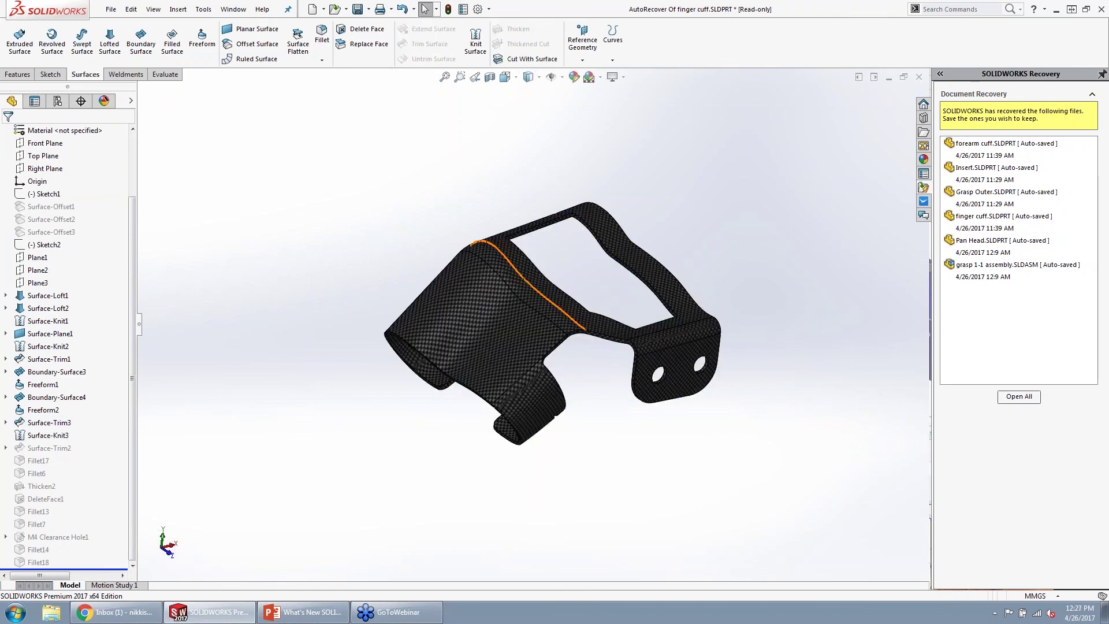
- Start a symmetric fillet on one corner edge of the window opening with a radius of 5 mm
{"action": "scroll", "coordinate": [574, 246], "scroll_direction": "down", "scroll_amount": 3}
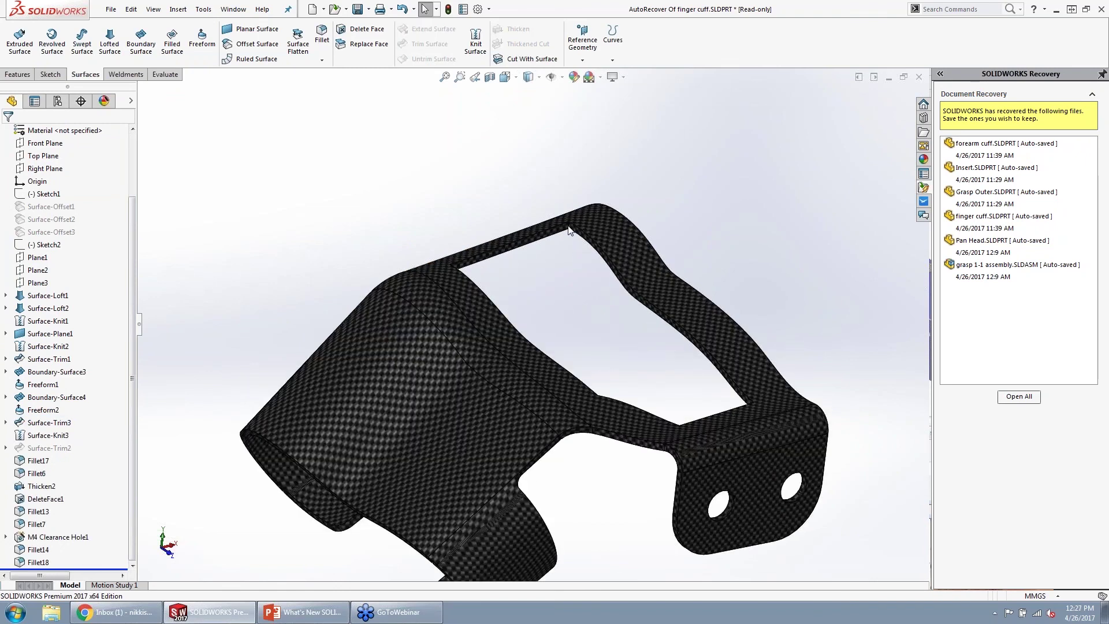
{"action": "left_click", "coordinate": [597, 205]}
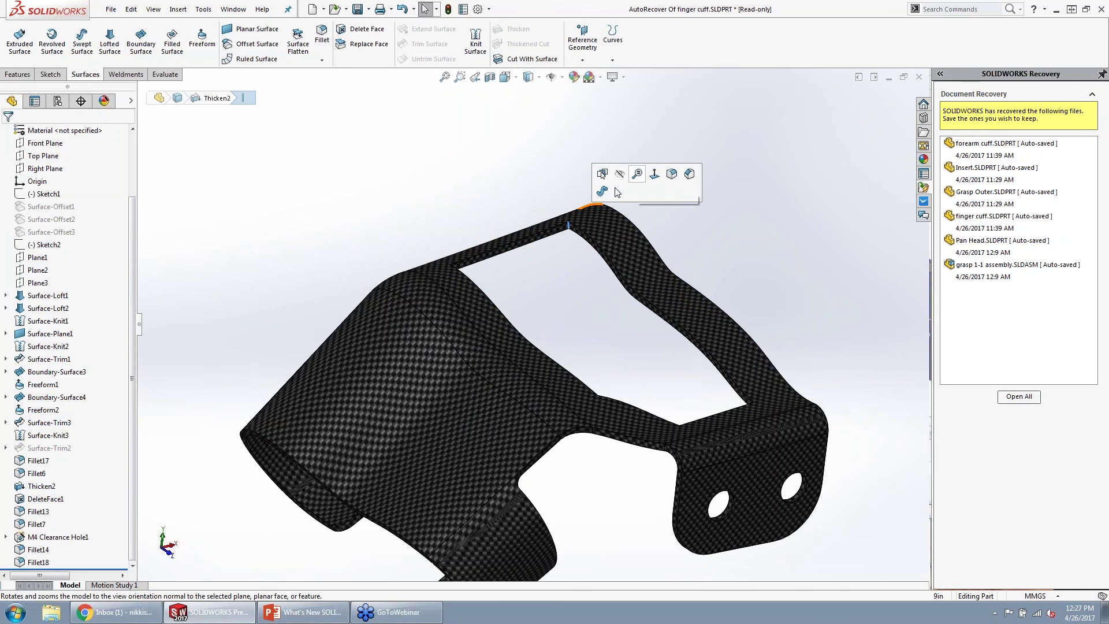
{"action": "left_click", "coordinate": [672, 174]}
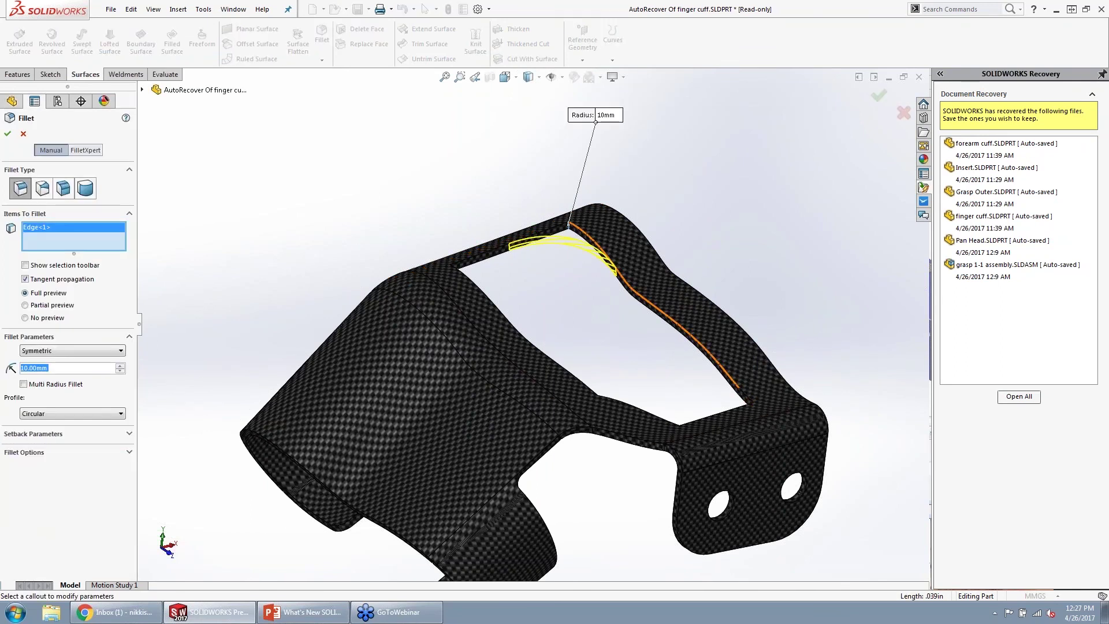
{"action": "type", "text": "5"}
{"action": "key", "text": "Return"}
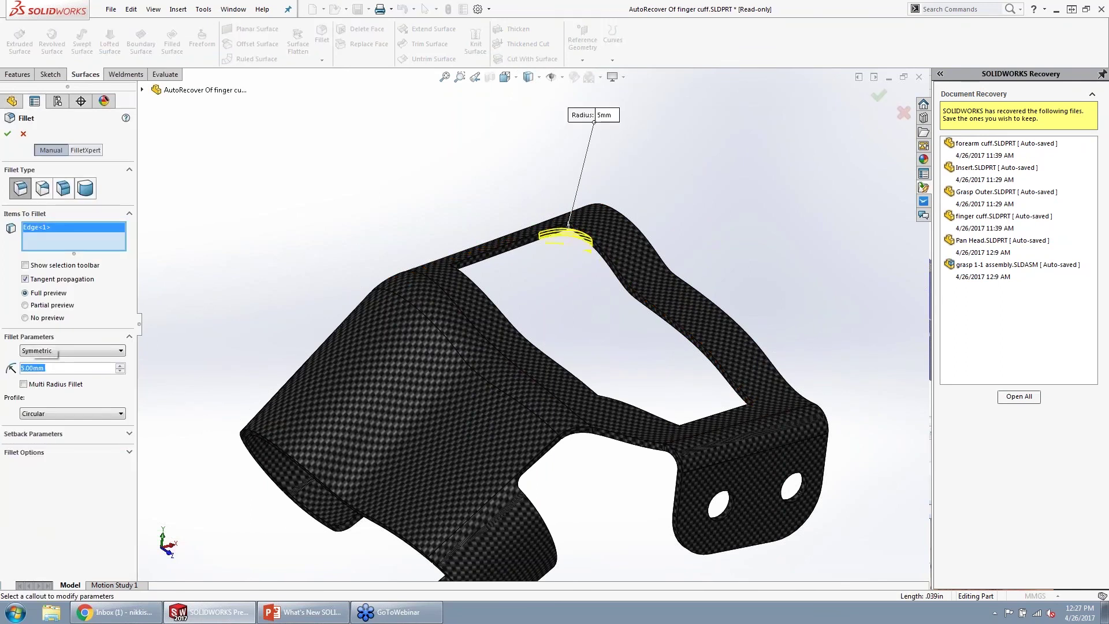
- Enable the selection toolbar, add the window's four other corner edges to the 5 mm fillet and finish it
{"action": "left_click", "coordinate": [450, 268]}
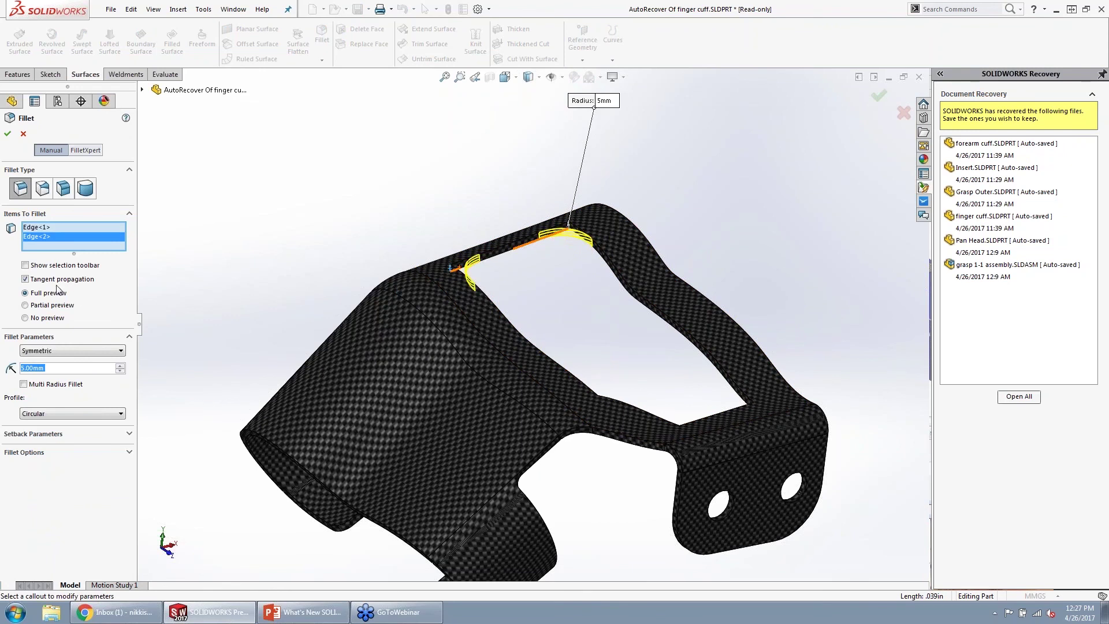
{"action": "left_click", "coordinate": [60, 265]}
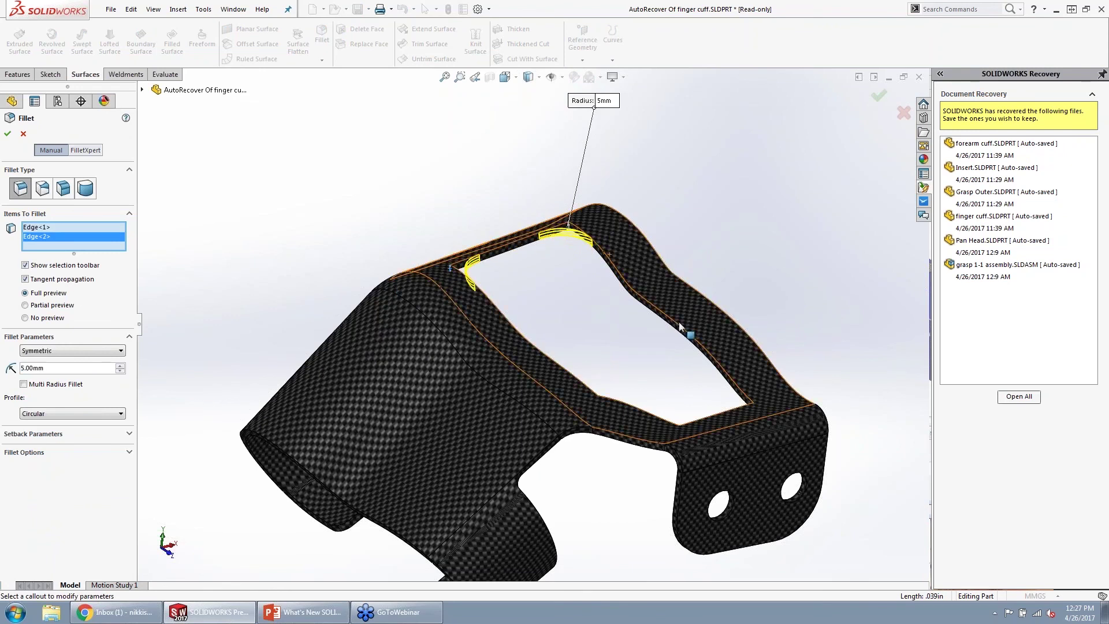
{"action": "left_click", "coordinate": [758, 409]}
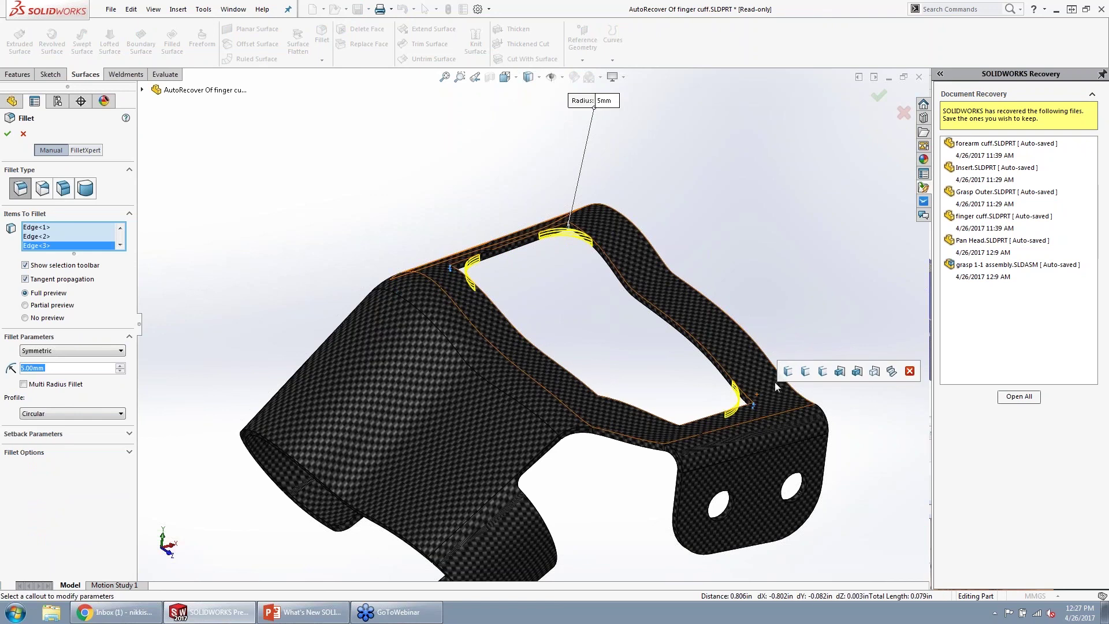
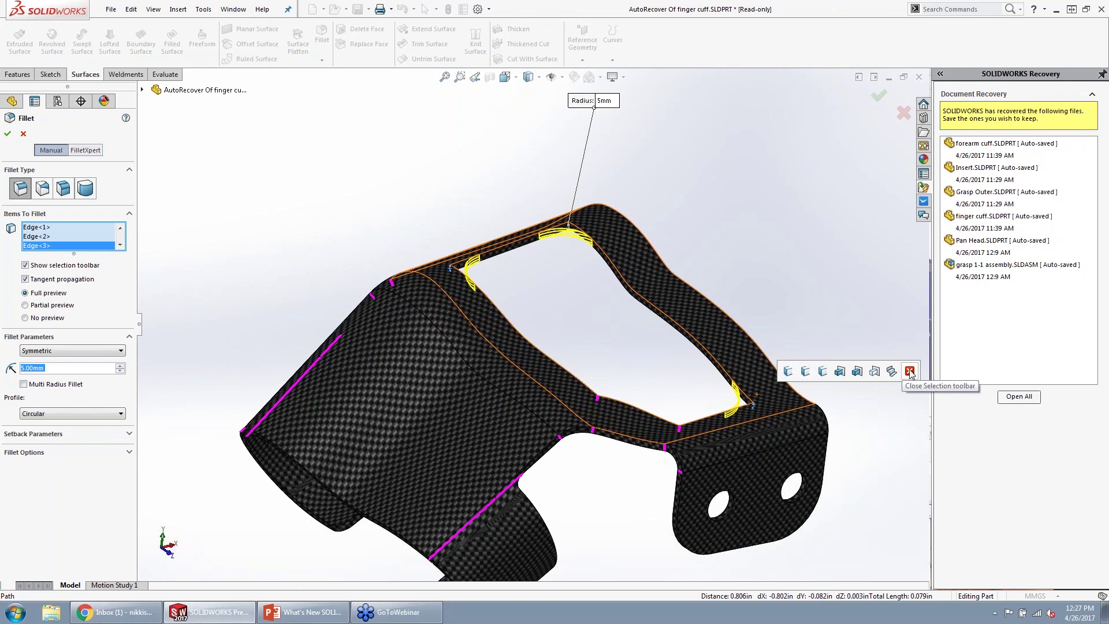
{"action": "left_click", "coordinate": [788, 372]}
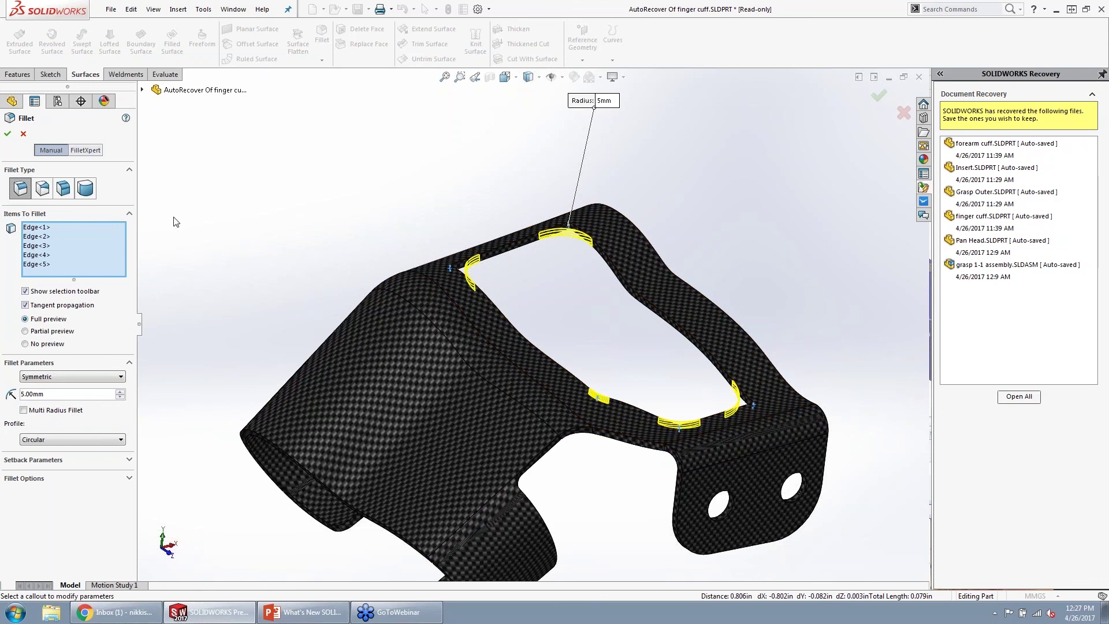
{"action": "left_click", "coordinate": [6, 135]}
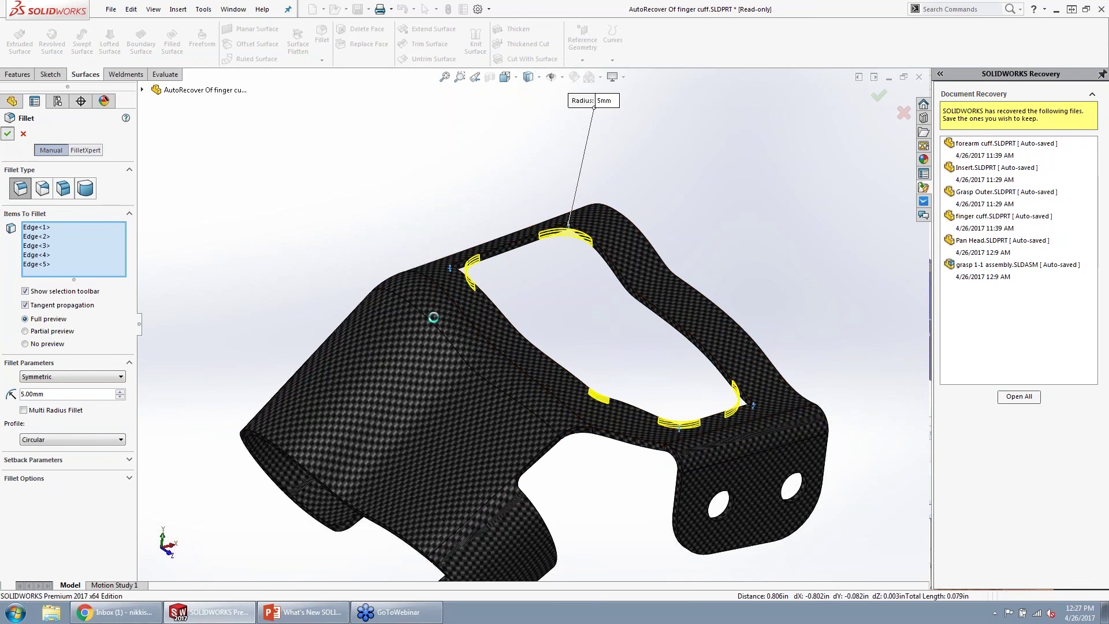
- Switch to the AutoRecover Of grasp 1-1 assembly and rotate it to view the arm from another side
{"action": "key", "text": "z"}
{"action": "key", "text": "z"}
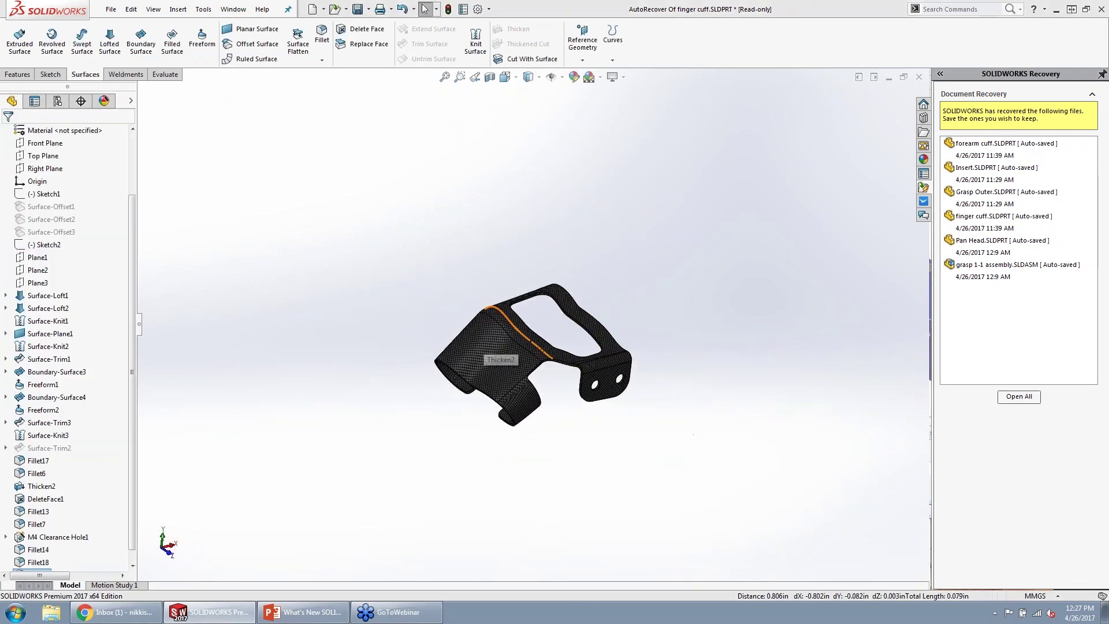
{"action": "middle_click_drag", "start_coordinate": [403, 317], "coordinate": [511, 327]}
{"action": "scroll", "coordinate": [520, 347], "scroll_direction": "down", "scroll_amount": 4}
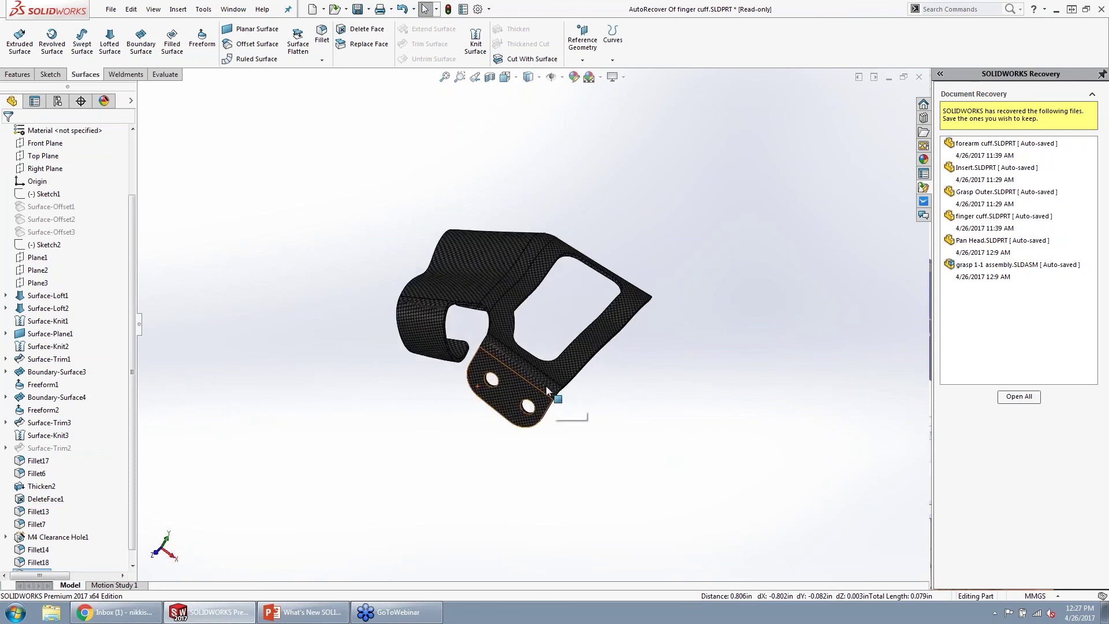
{"action": "left_click", "coordinate": [233, 9]}
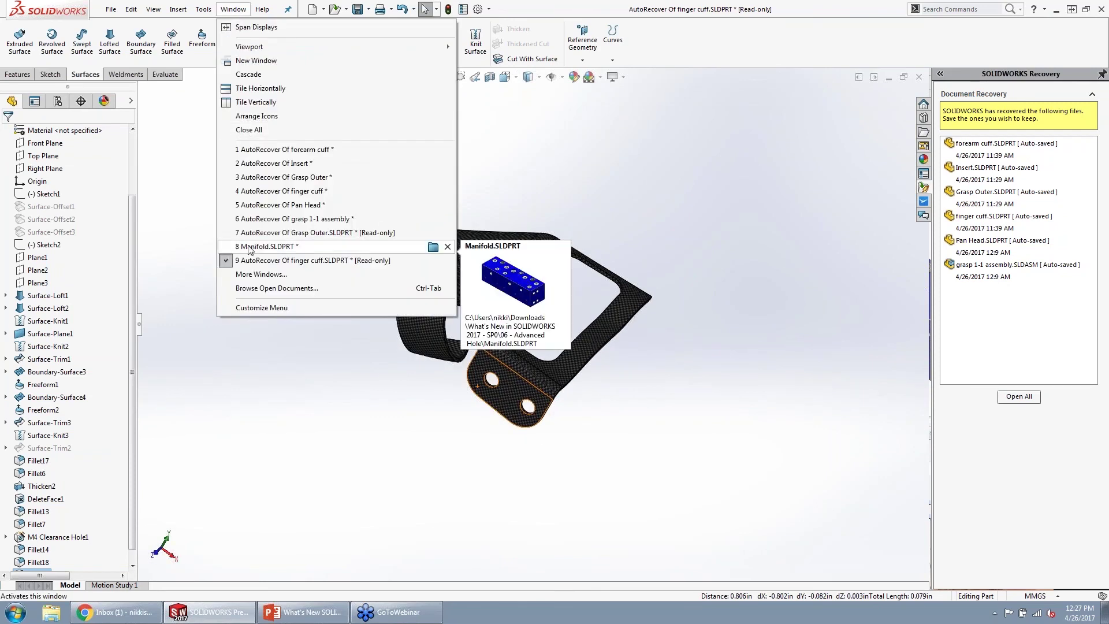
{"action": "left_click", "coordinate": [283, 219]}
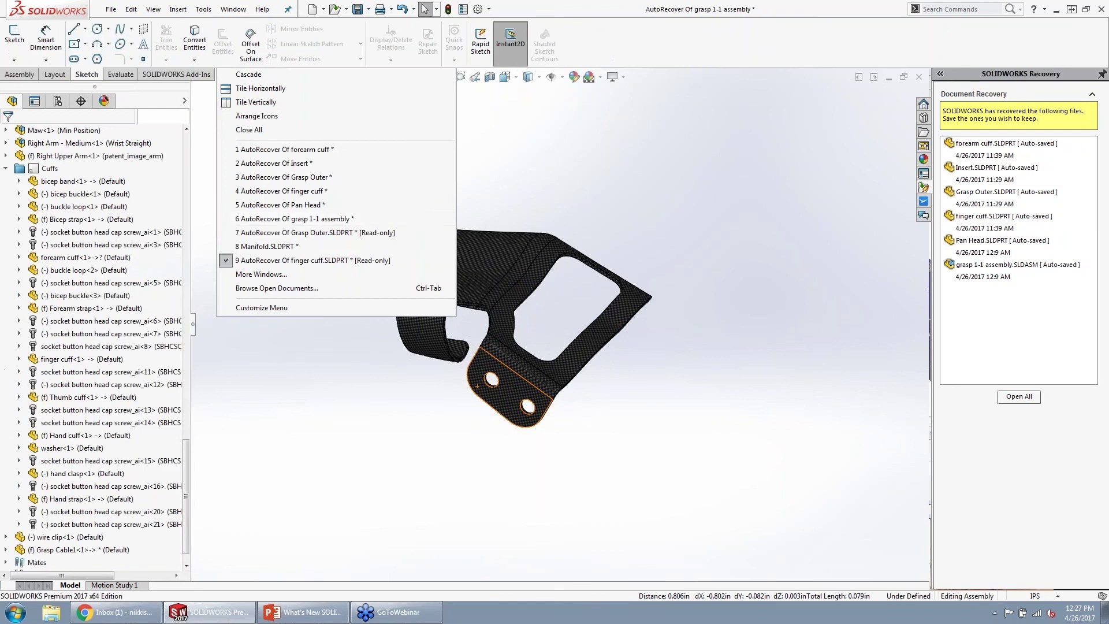
{"action": "key", "text": "Left"}
{"action": "key", "text": "Left"}
{"action": "key", "text": "Left"}
{"action": "key", "text": "Left"}
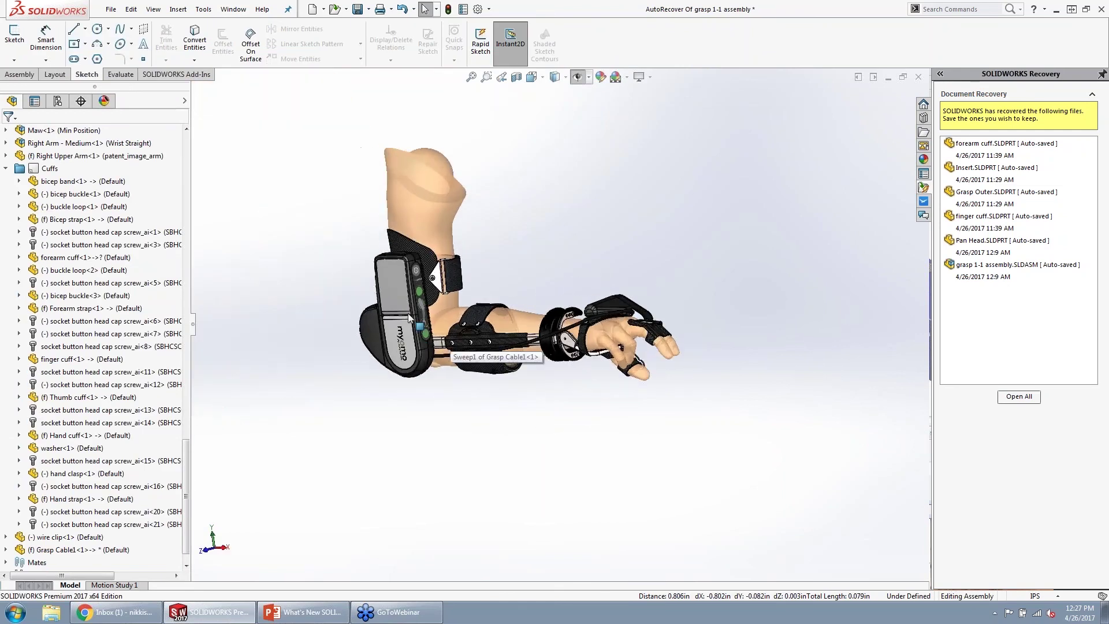
- Examine the arm assembly from several angles, closing in on the forearm, hand and finger cuffs
{"action": "key", "text": "Left"}
{"action": "key", "text": "Left"}
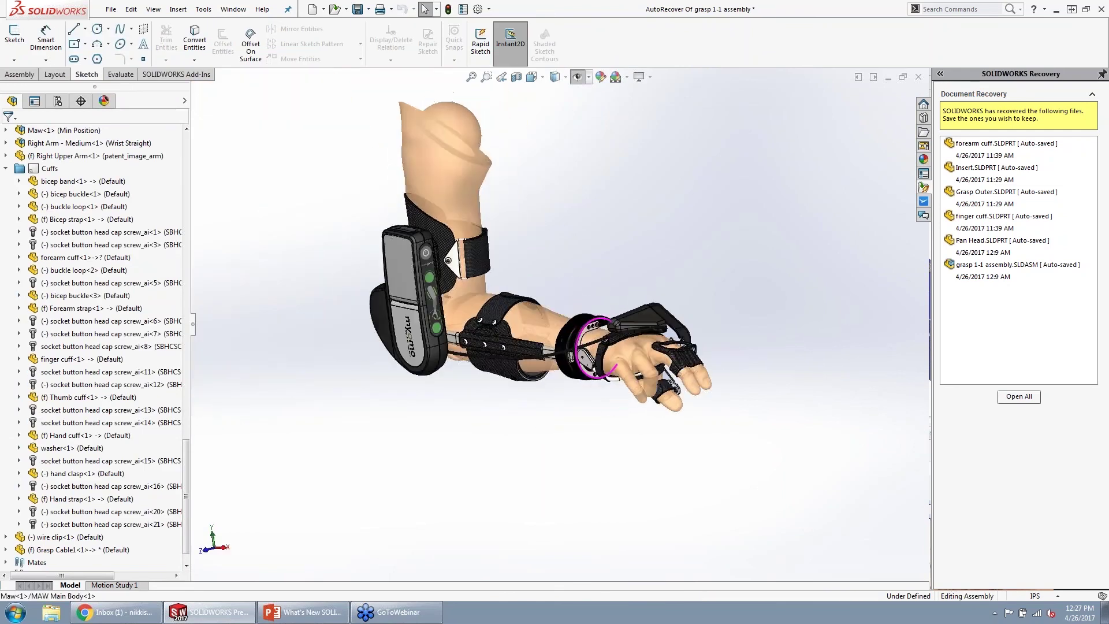
{"action": "scroll", "coordinate": [583, 379], "scroll_direction": "down", "scroll_amount": 2}
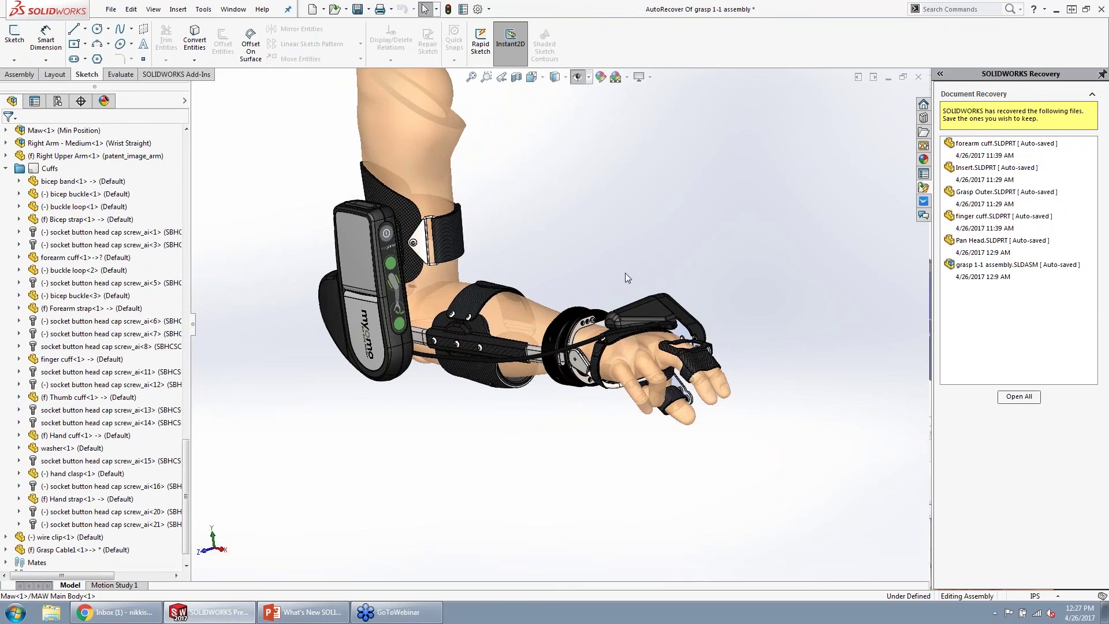
{"action": "scroll", "coordinate": [593, 292], "scroll_direction": "down", "scroll_amount": 2}
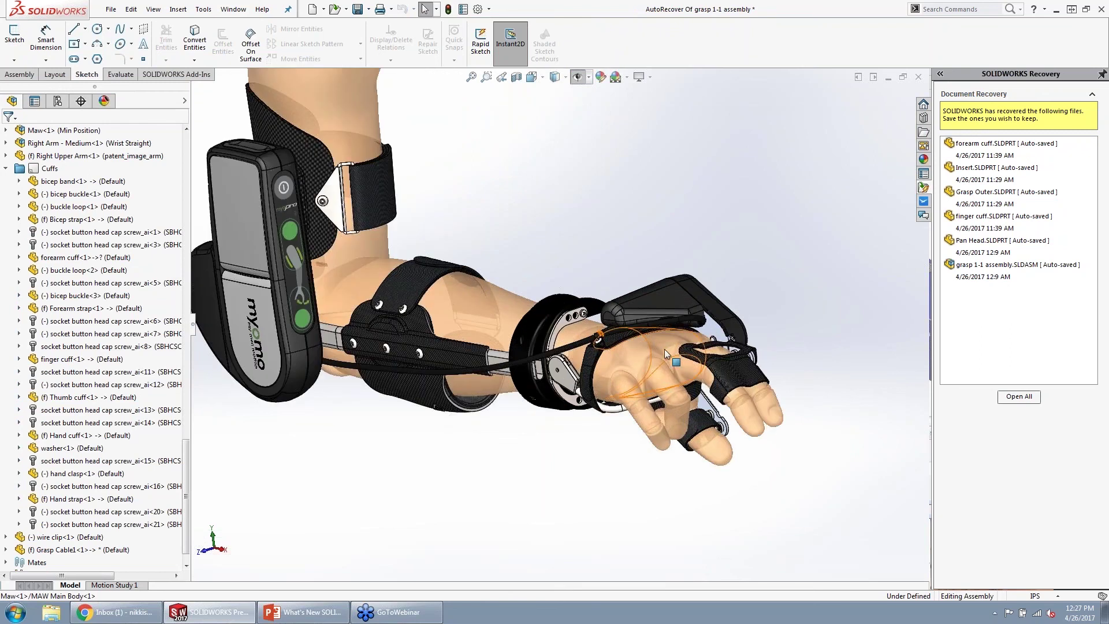
{"action": "scroll", "coordinate": [662, 348], "scroll_direction": "up", "scroll_amount": 2}
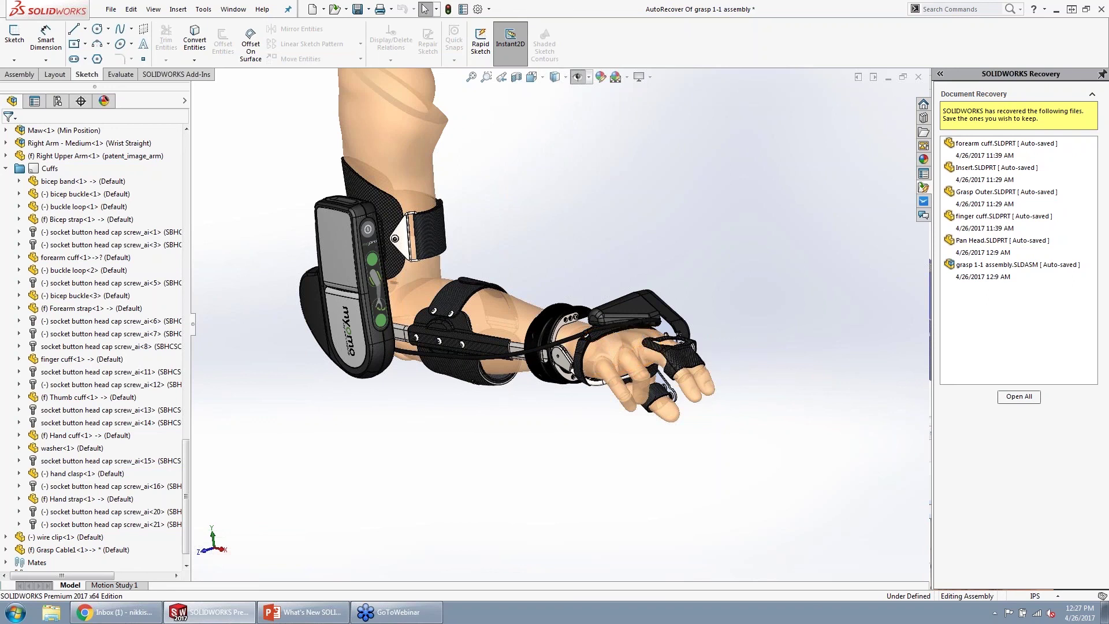
{"action": "scroll", "coordinate": [605, 347], "scroll_direction": "down", "scroll_amount": 5}
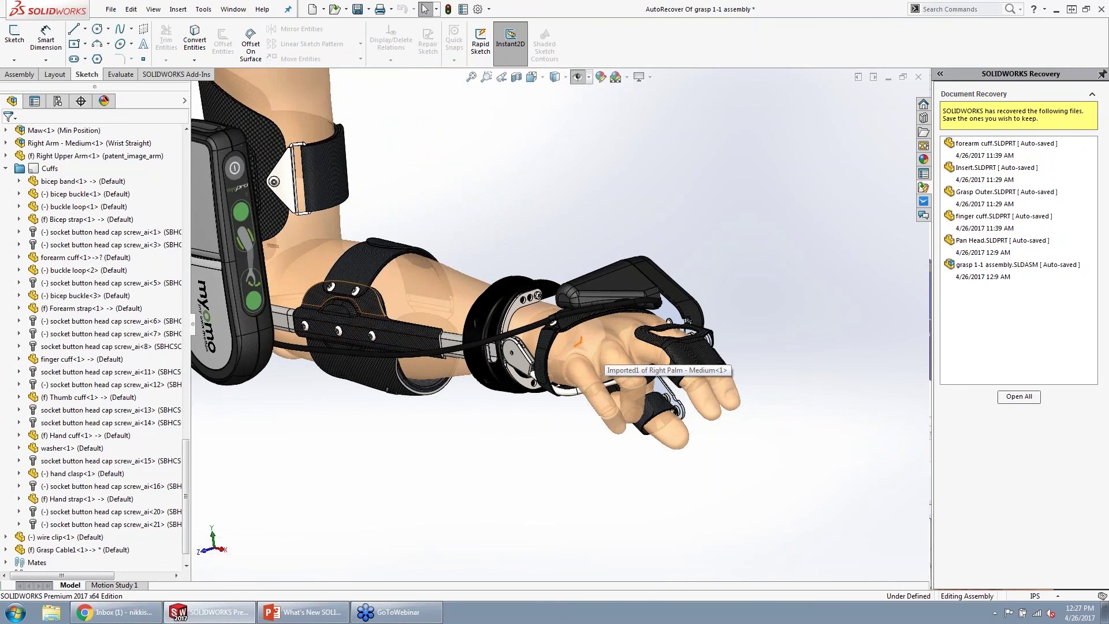
{"action": "middle_click_drag", "start_coordinate": [393, 343], "coordinate": [463, 193]}
{"action": "scroll", "coordinate": [370, 298], "scroll_direction": "up", "scroll_amount": 5}
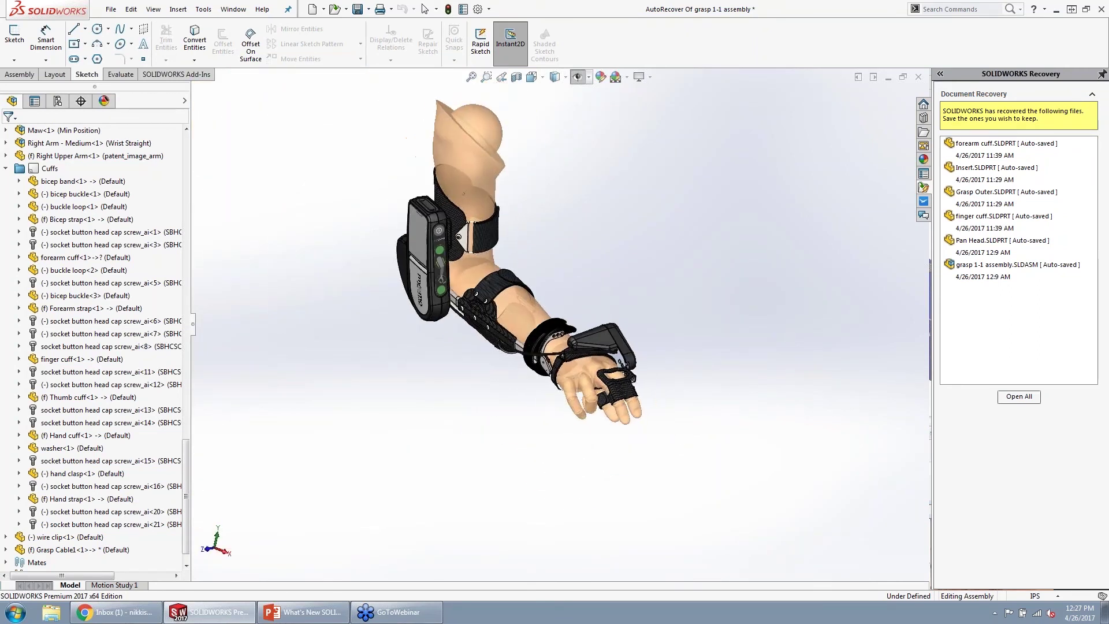
- Open normal cuts.SLDASM together with 3 Bend Corner Treatment.SLDPRT from the 09 - Sheet Metal folder, and maximize the assembly
{"action": "left_click", "coordinate": [334, 10]}
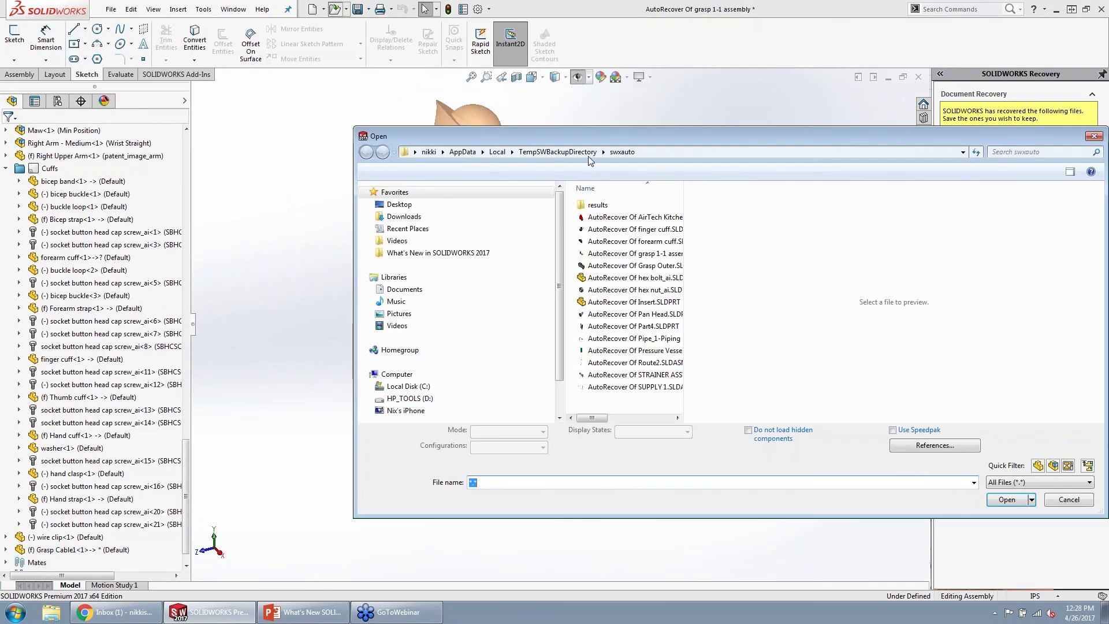
{"action": "left_click", "coordinate": [438, 252]}
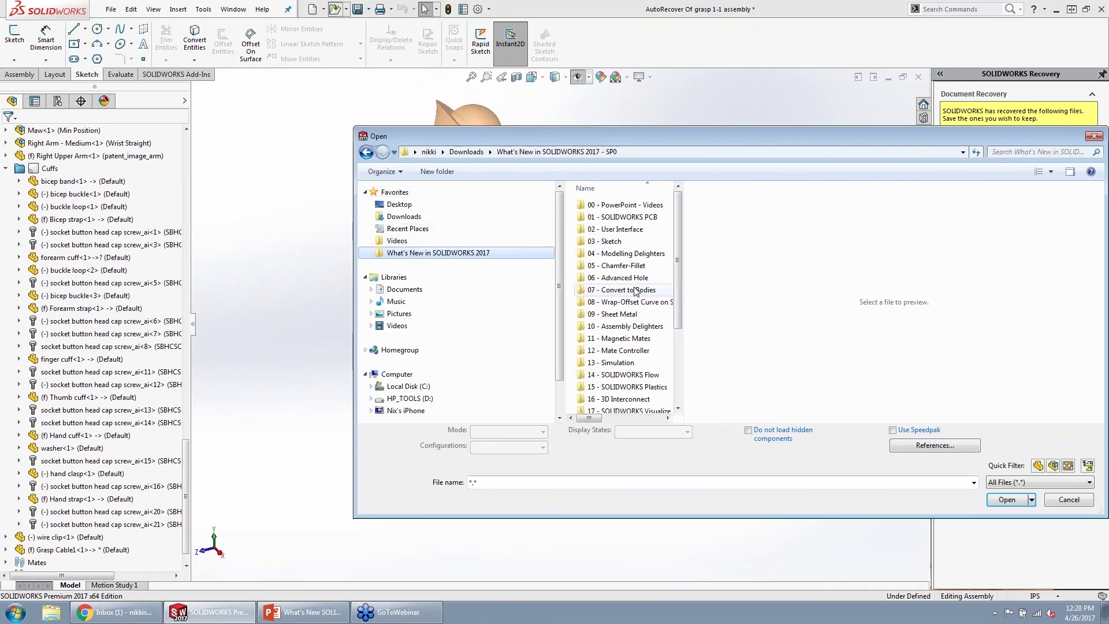
{"action": "double_click", "coordinate": [623, 317]}
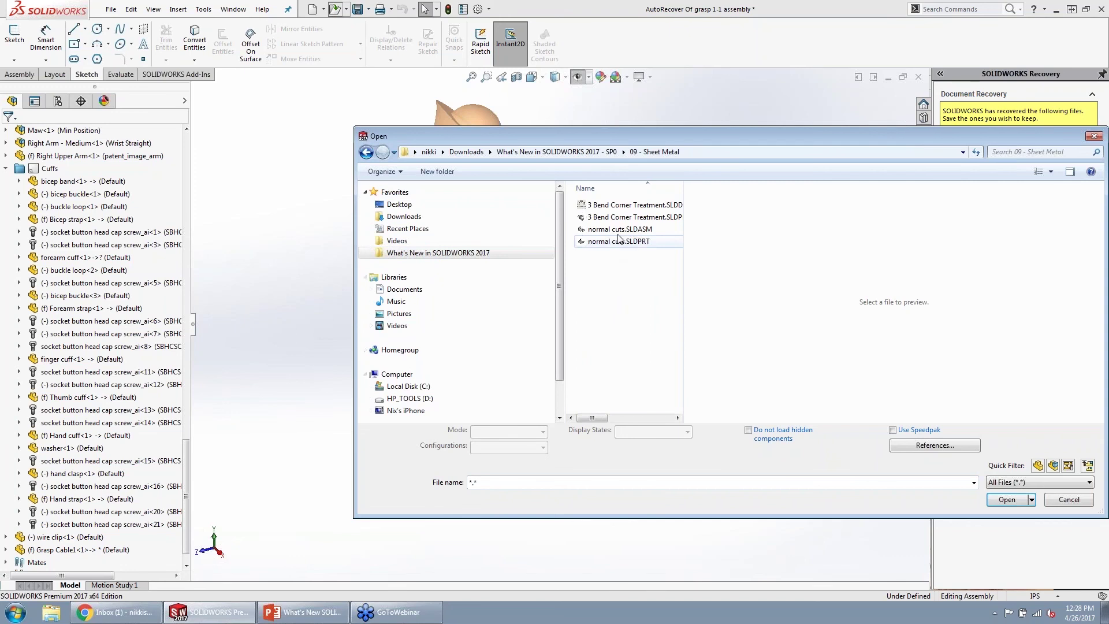
{"action": "left_click", "coordinate": [613, 229]}
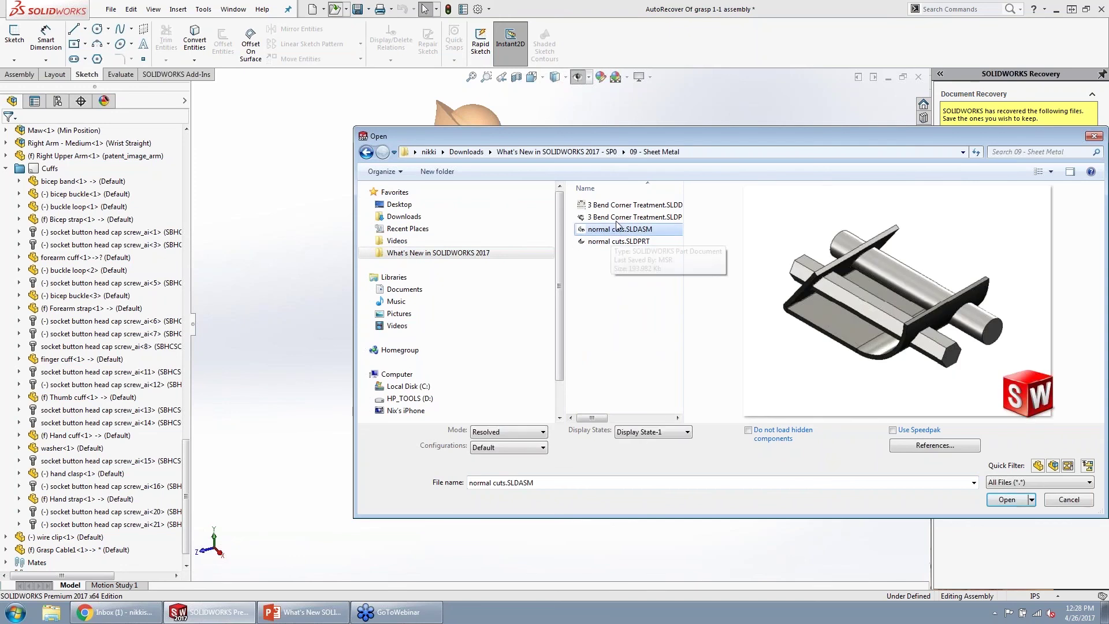
{"action": "left_click", "coordinate": [616, 218], "text": "ctrl"}
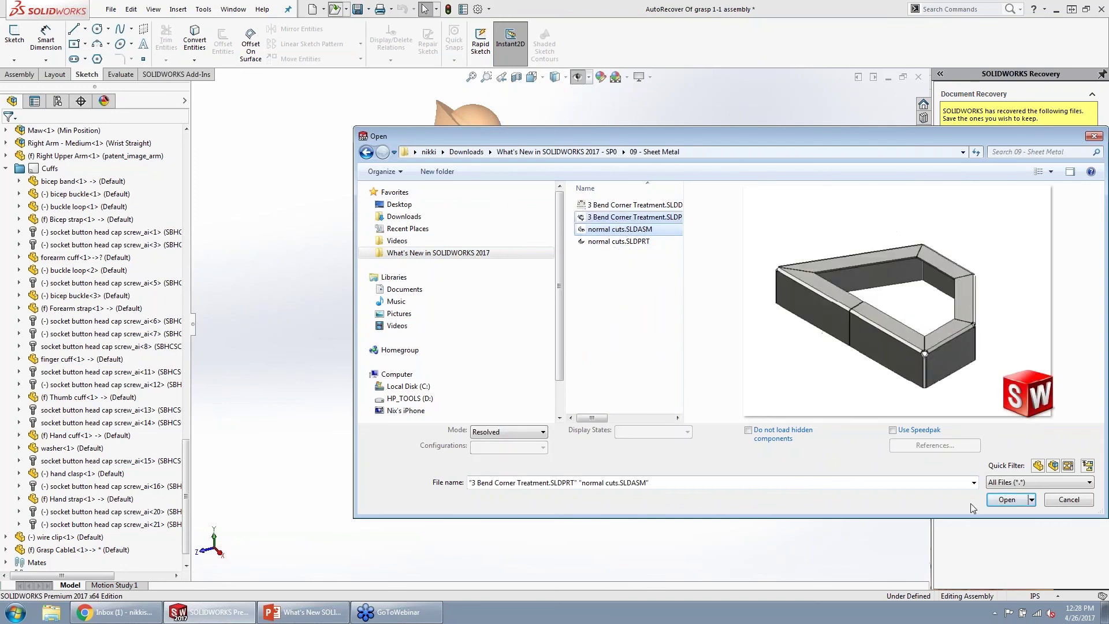
{"action": "key", "text": "Return"}
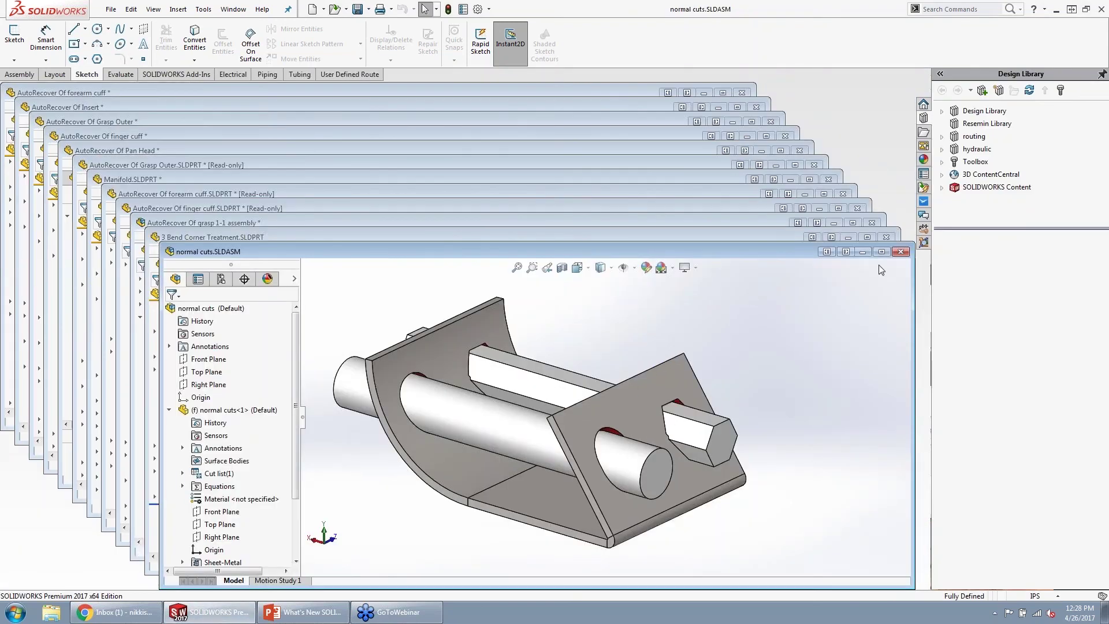
{"action": "left_click", "coordinate": [882, 251]}
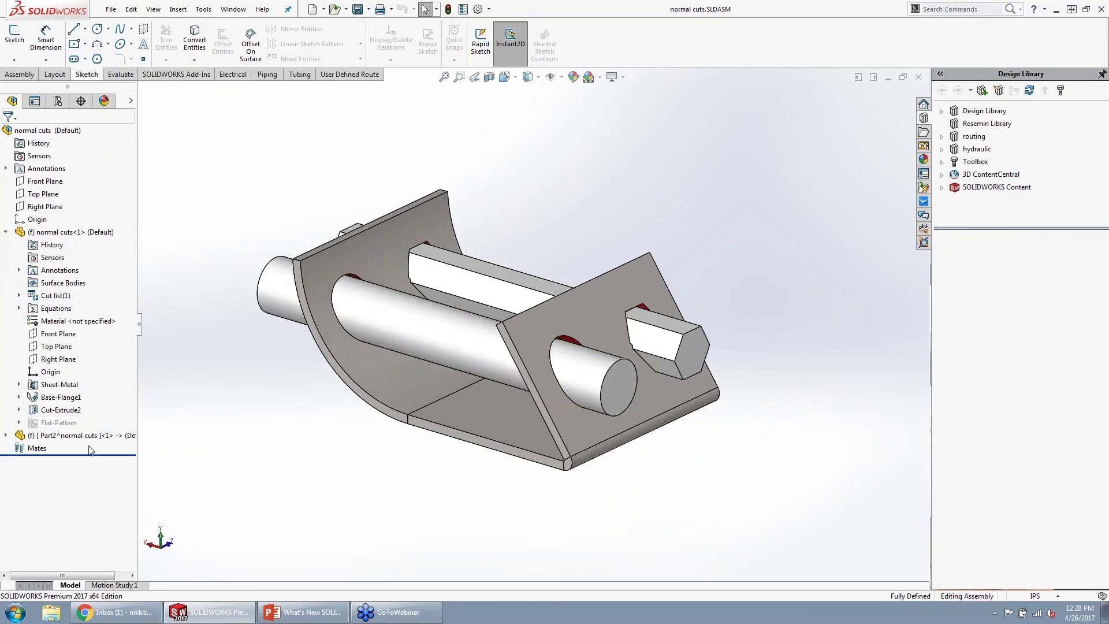
- Make the sheet metal bracket transparent and examine its cut walls around the round and hexagonal bars
{"action": "right_click", "coordinate": [131, 101]}
{"action": "left_click", "coordinate": [169, 121]}
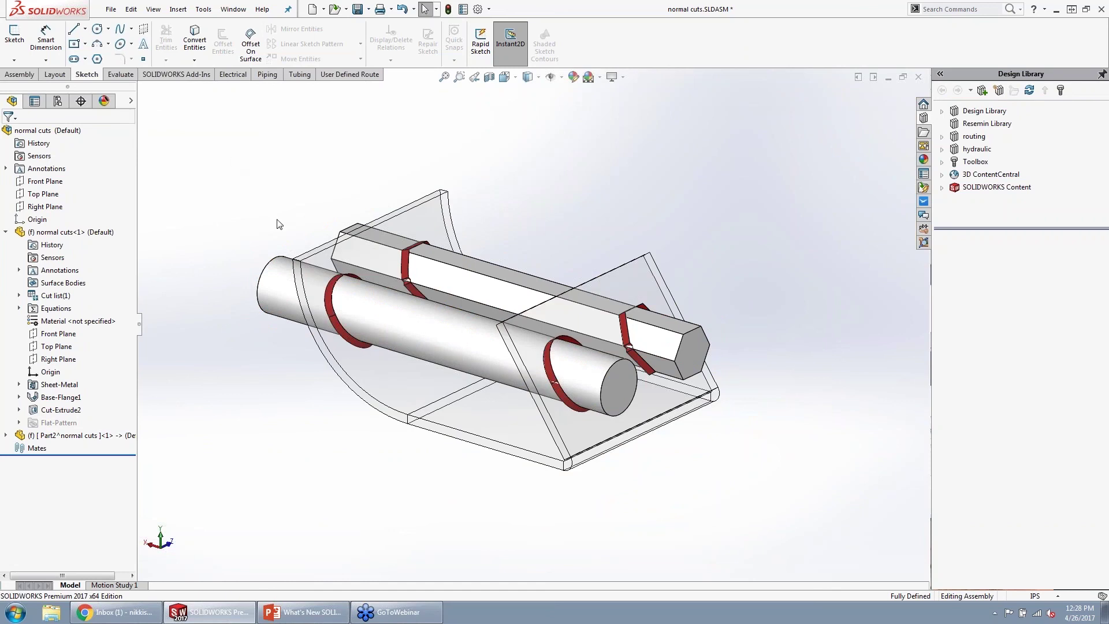
{"action": "middle_click_drag", "start_coordinate": [279, 224], "coordinate": [470, 370]}
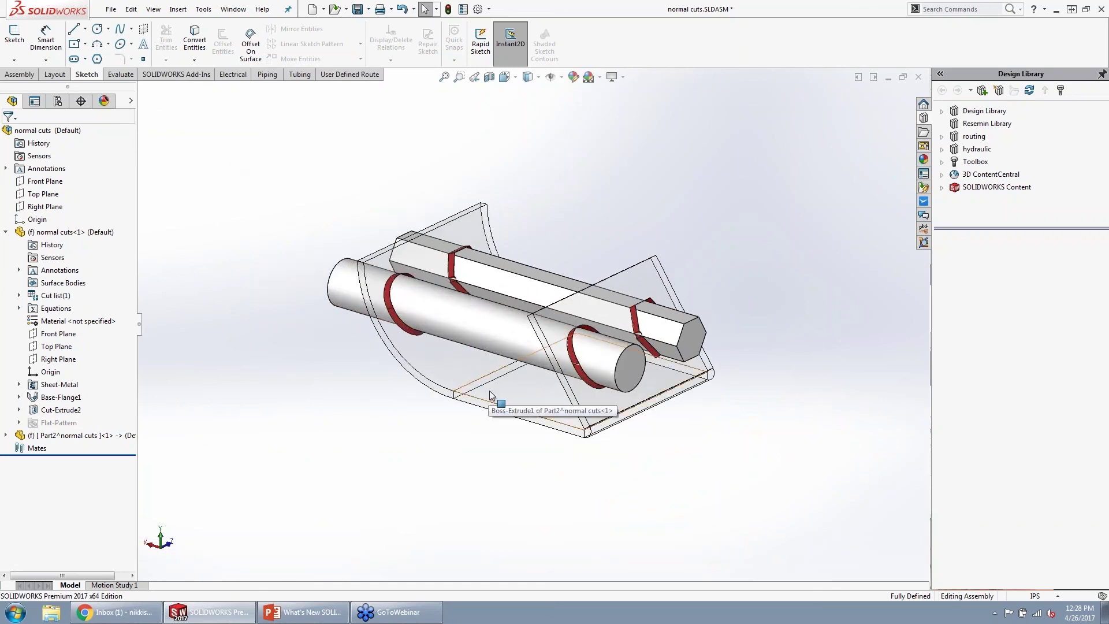
{"action": "scroll", "coordinate": [490, 391], "scroll_direction": "down", "scroll_amount": 3}
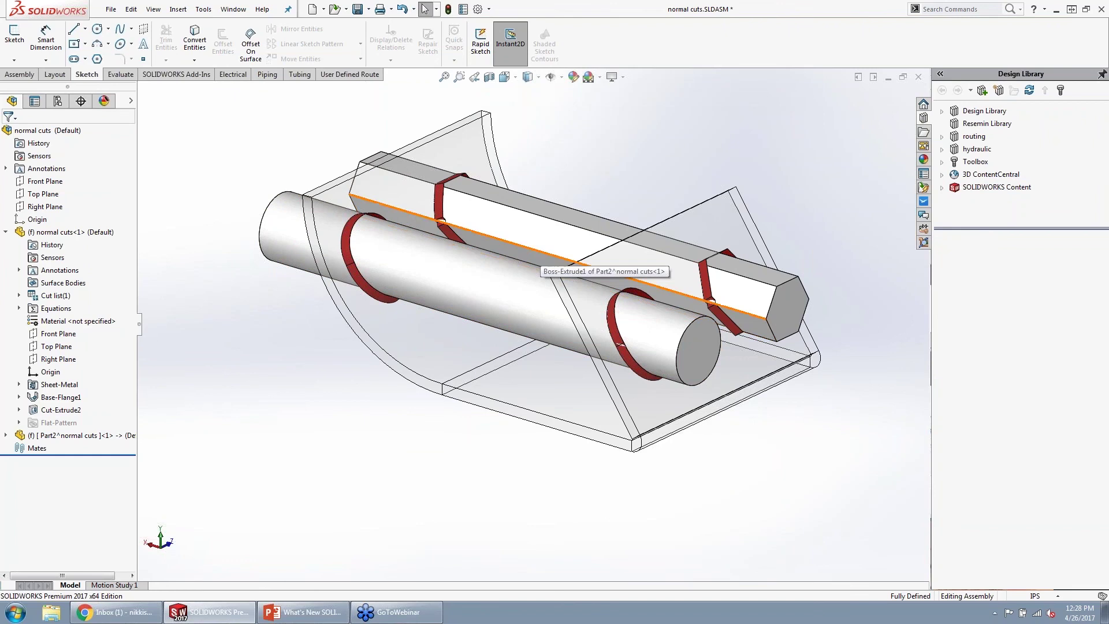
{"action": "scroll", "coordinate": [455, 231], "scroll_direction": "down", "scroll_amount": 4}
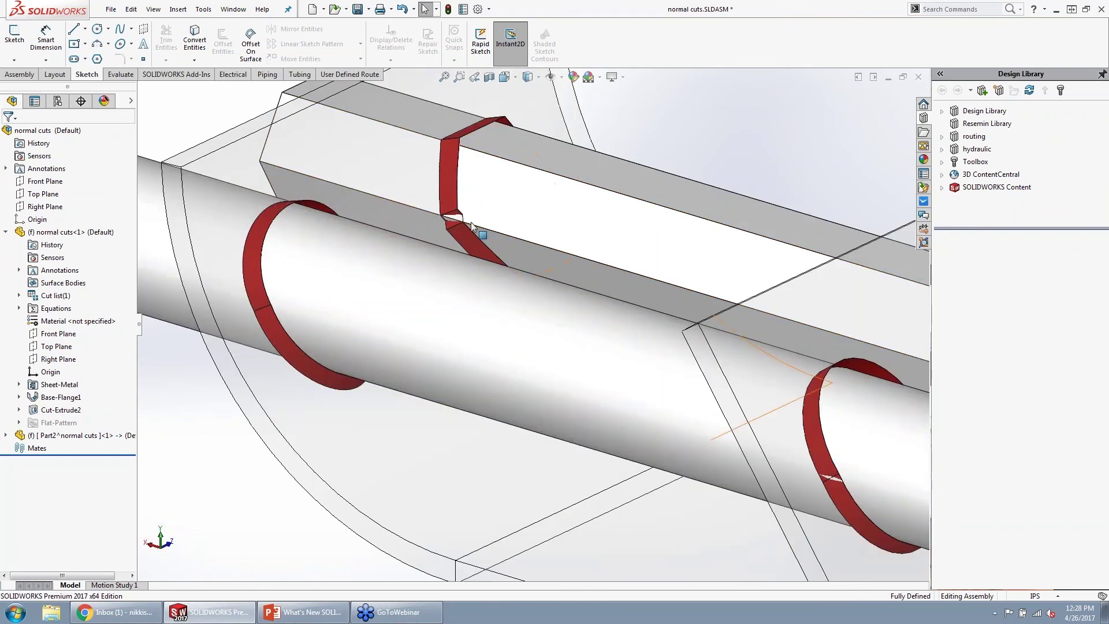
{"action": "scroll", "coordinate": [460, 226], "scroll_direction": "up", "scroll_amount": 6}
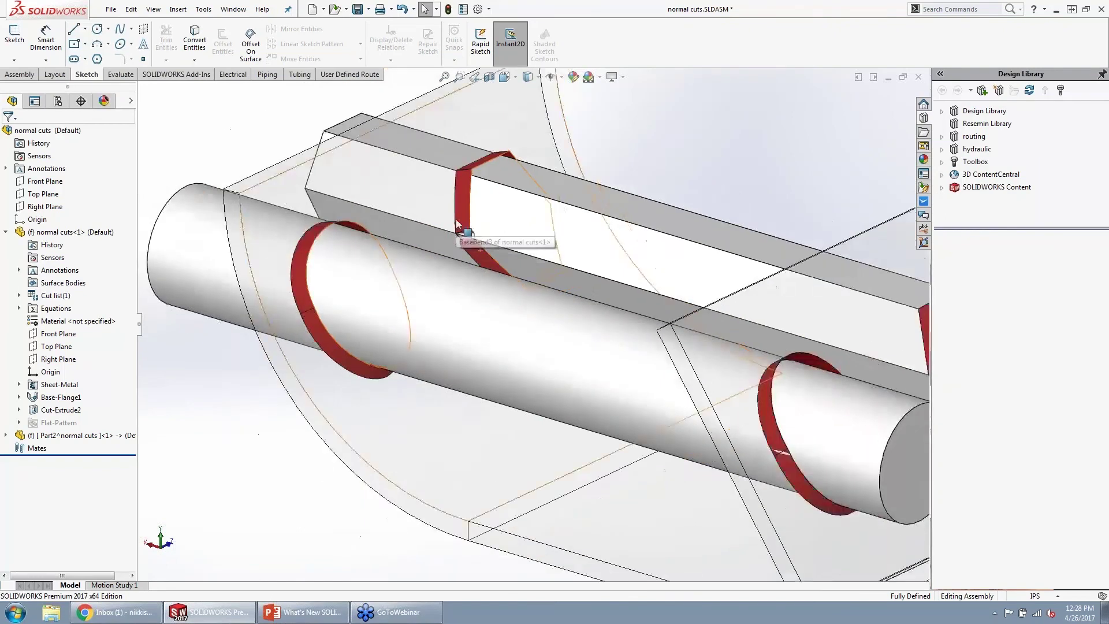
{"action": "scroll", "coordinate": [567, 350], "scroll_direction": "down", "scroll_amount": 1}
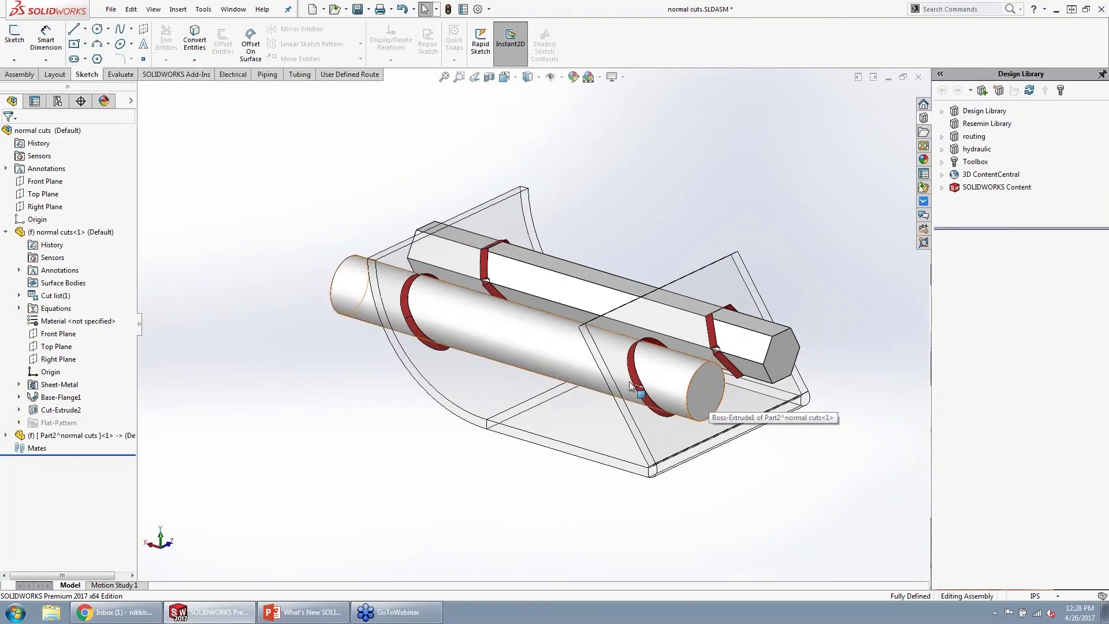
- Open the sheet metal bracket part from the assembly in its own window, showing its holes up close
{"action": "left_click", "coordinate": [61, 410]}
{"action": "left_click", "coordinate": [500, 321]}
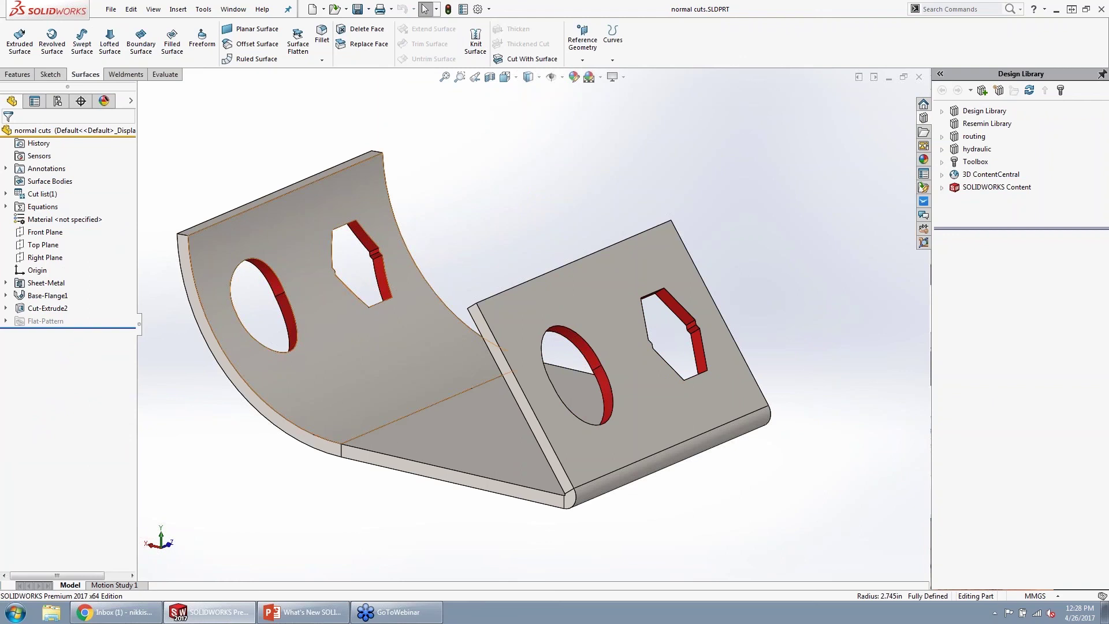
{"action": "scroll", "coordinate": [234, 293], "scroll_direction": "down", "scroll_amount": 3}
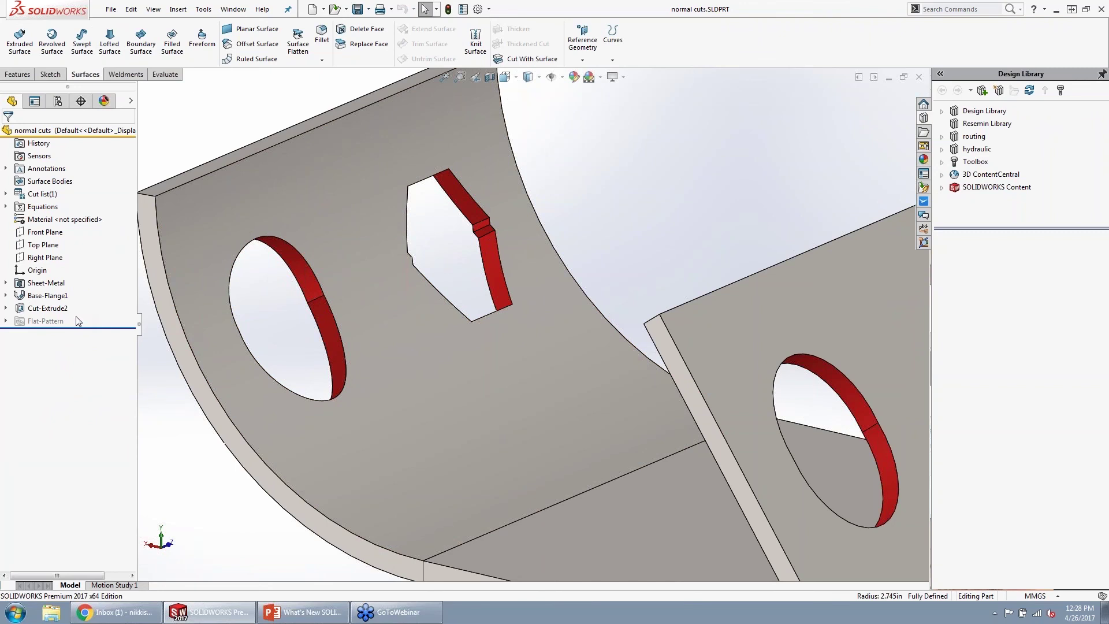
- Edit the bracket's through-all normal cut to turn on Optimize Geometry, and check the hexagonal hole's edges
{"action": "right_click", "coordinate": [40, 309]}
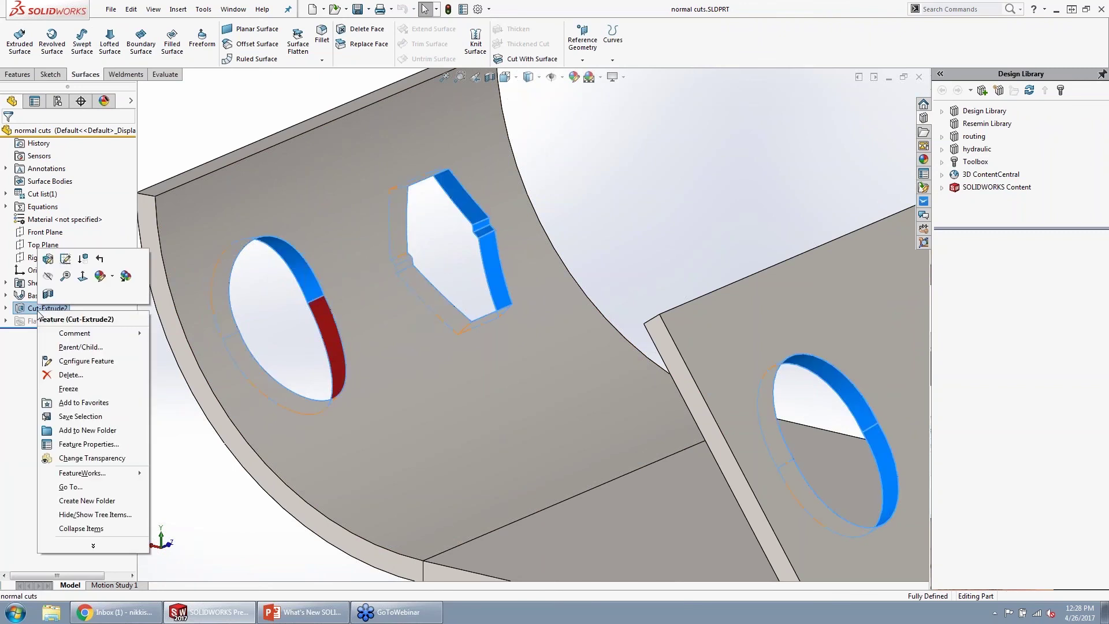
{"action": "left_click", "coordinate": [65, 258]}
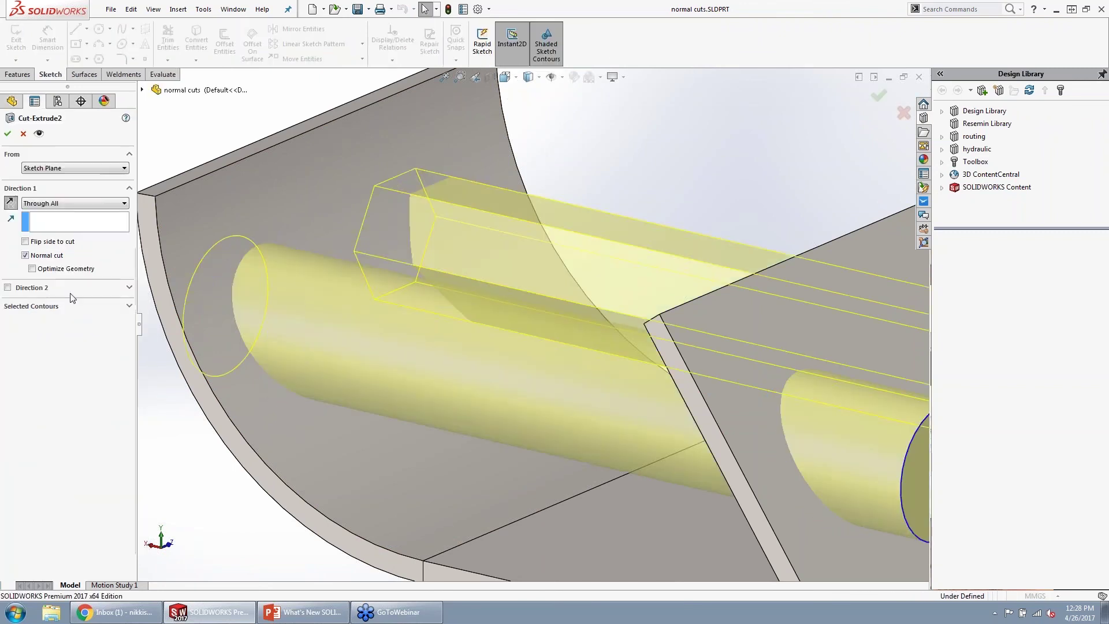
{"action": "left_click", "coordinate": [49, 270]}
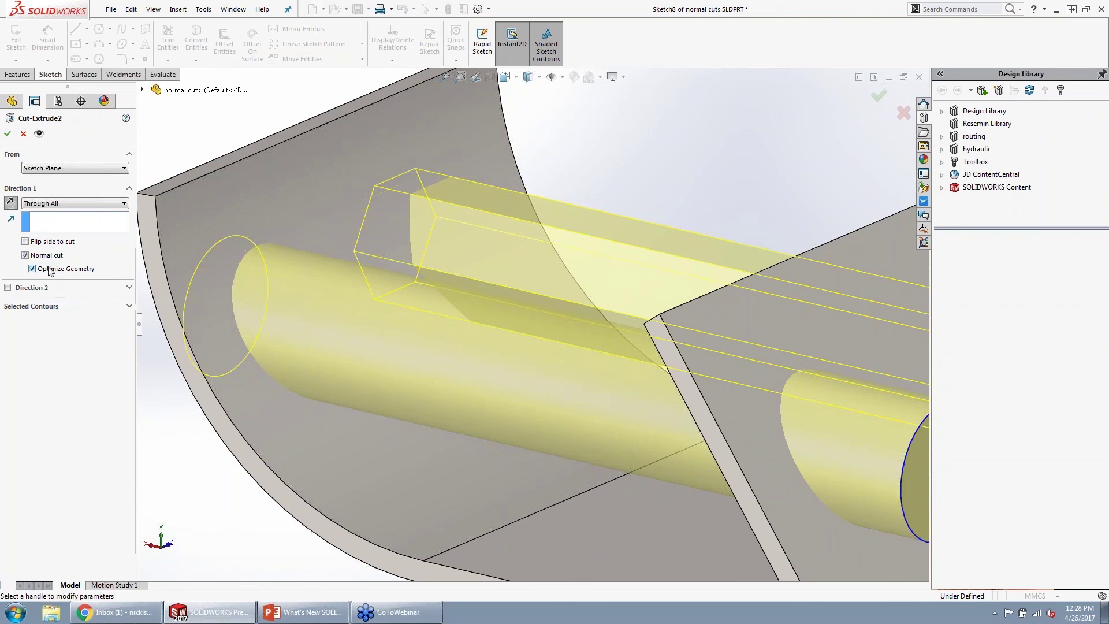
{"action": "scroll", "coordinate": [260, 291], "scroll_direction": "up", "scroll_amount": 2}
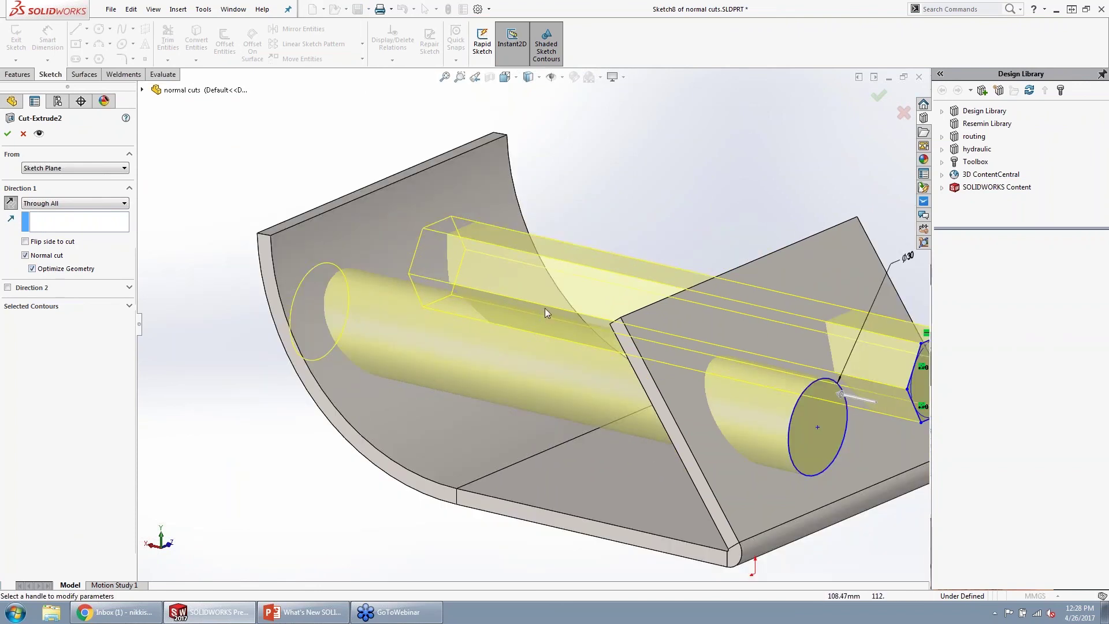
{"action": "scroll", "coordinate": [545, 312], "scroll_direction": "up", "scroll_amount": 1}
{"action": "scroll", "coordinate": [640, 321], "scroll_direction": "up", "scroll_amount": 1}
{"action": "scroll", "coordinate": [730, 369], "scroll_direction": "down", "scroll_amount": 1}
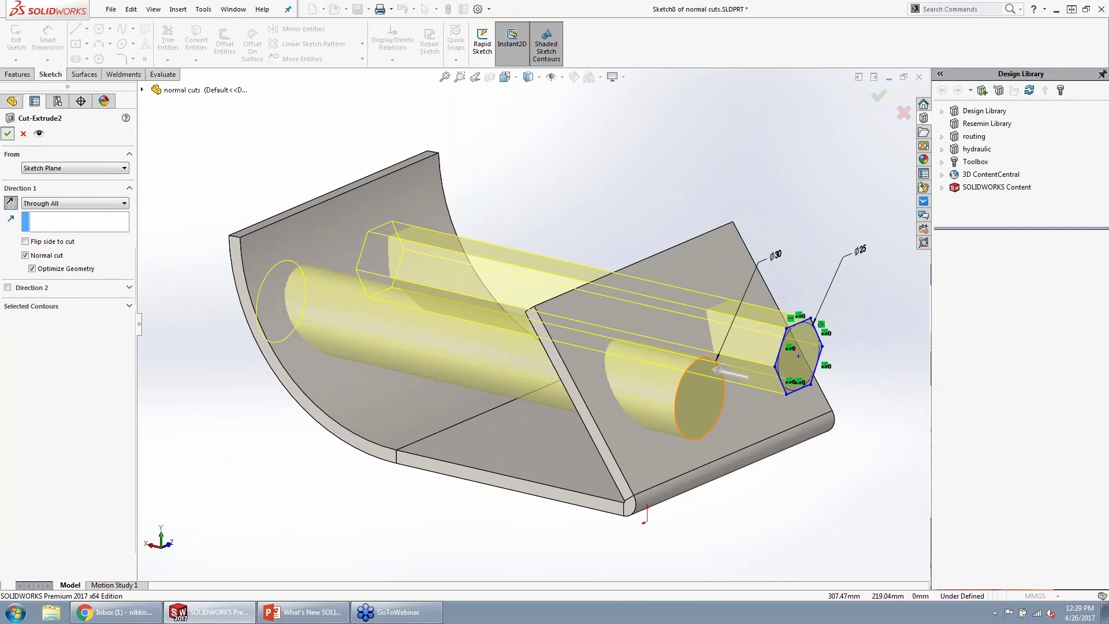
{"action": "left_click", "coordinate": [8, 134]}
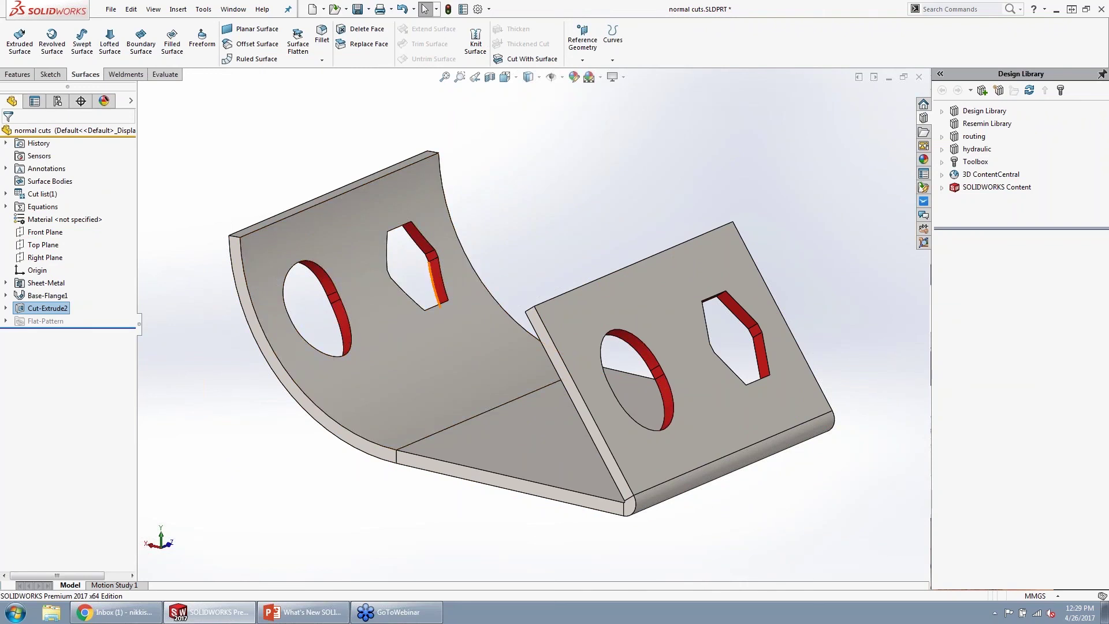
{"action": "scroll", "coordinate": [399, 251], "scroll_direction": "down", "scroll_amount": 3}
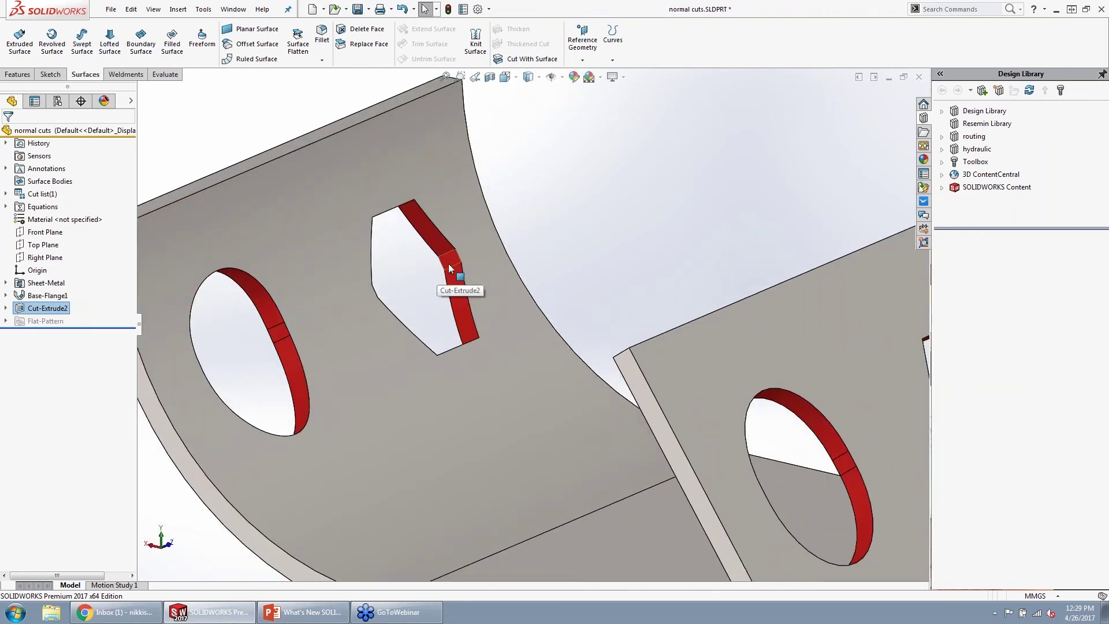
{"action": "key", "text": "f"}
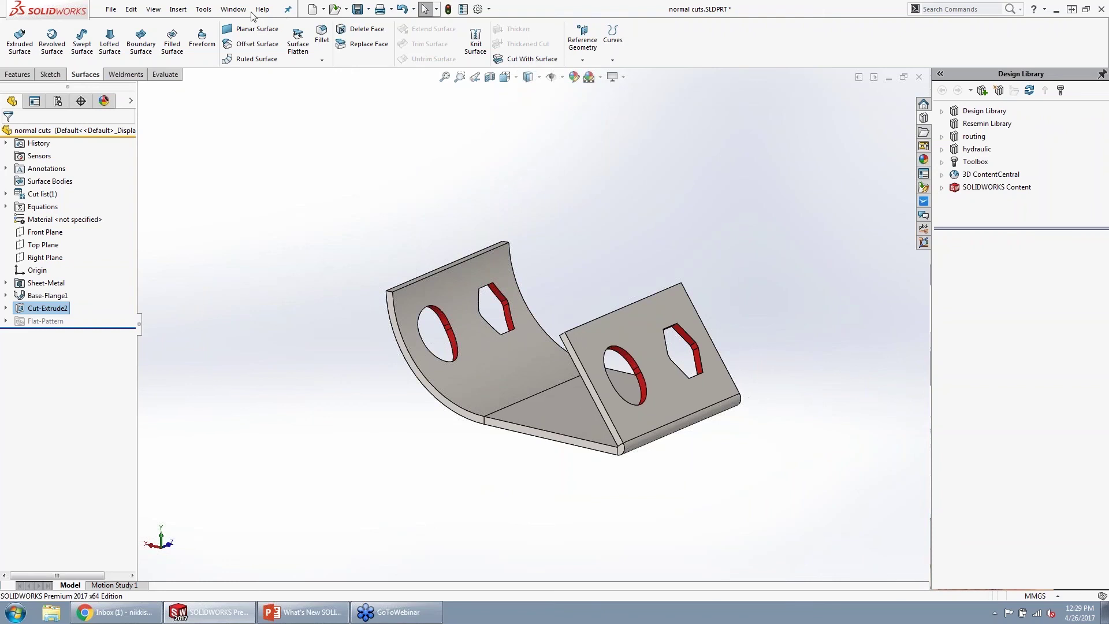
- Bring up 3 Bend Corner Treatment.SLDPRT from the 09 - Sheet Metal folder
{"action": "left_click", "coordinate": [234, 9]}
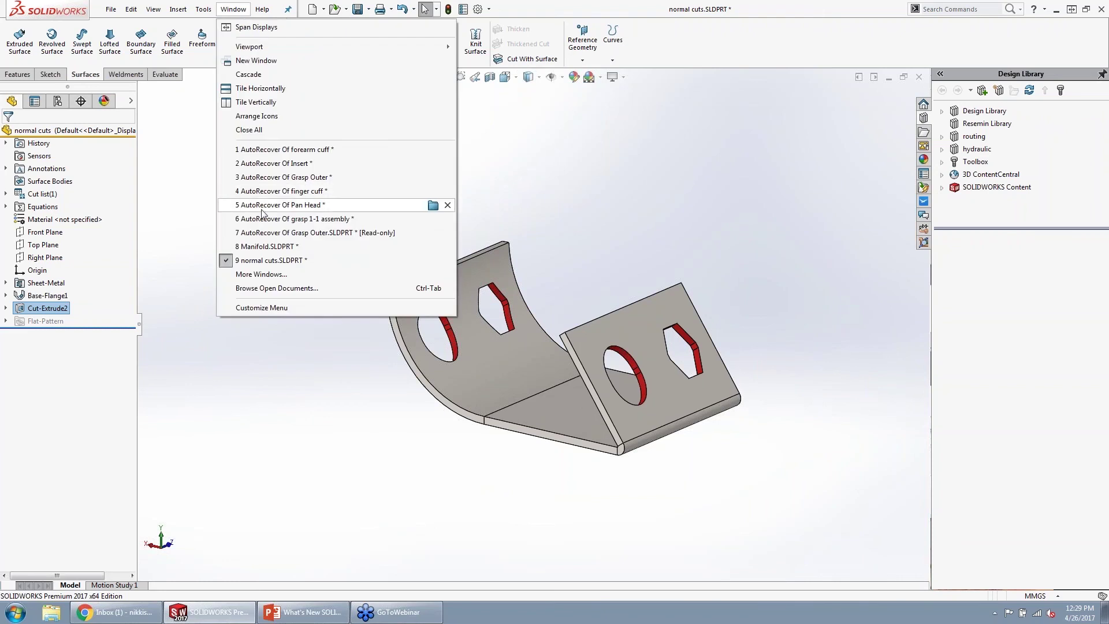
{"action": "left_click", "coordinate": [506, 169]}
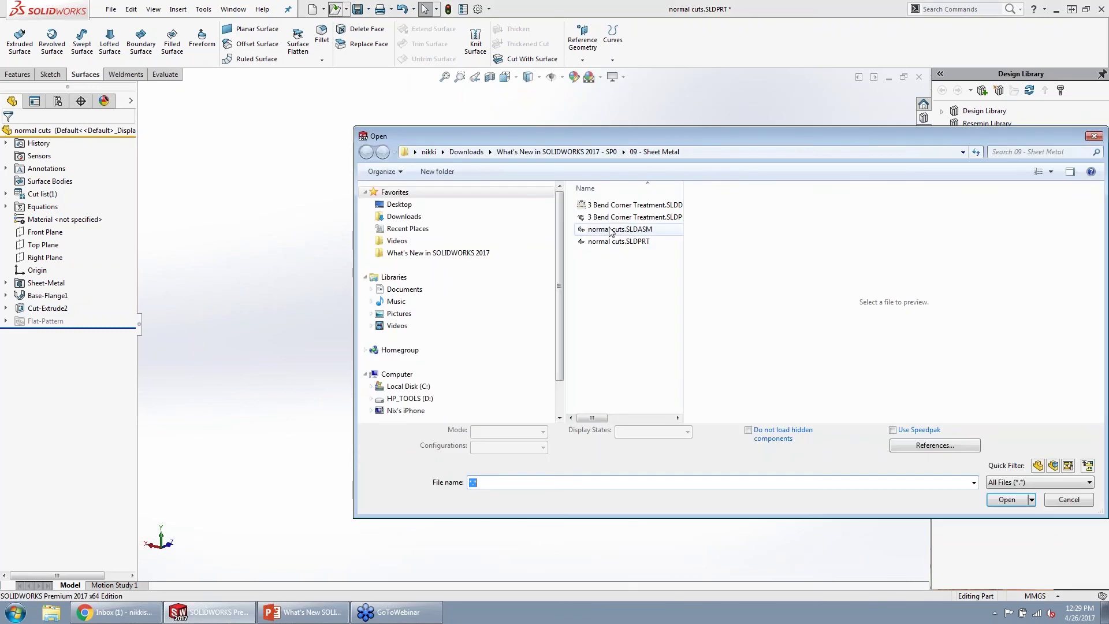
{"action": "left_click", "coordinate": [615, 217]}
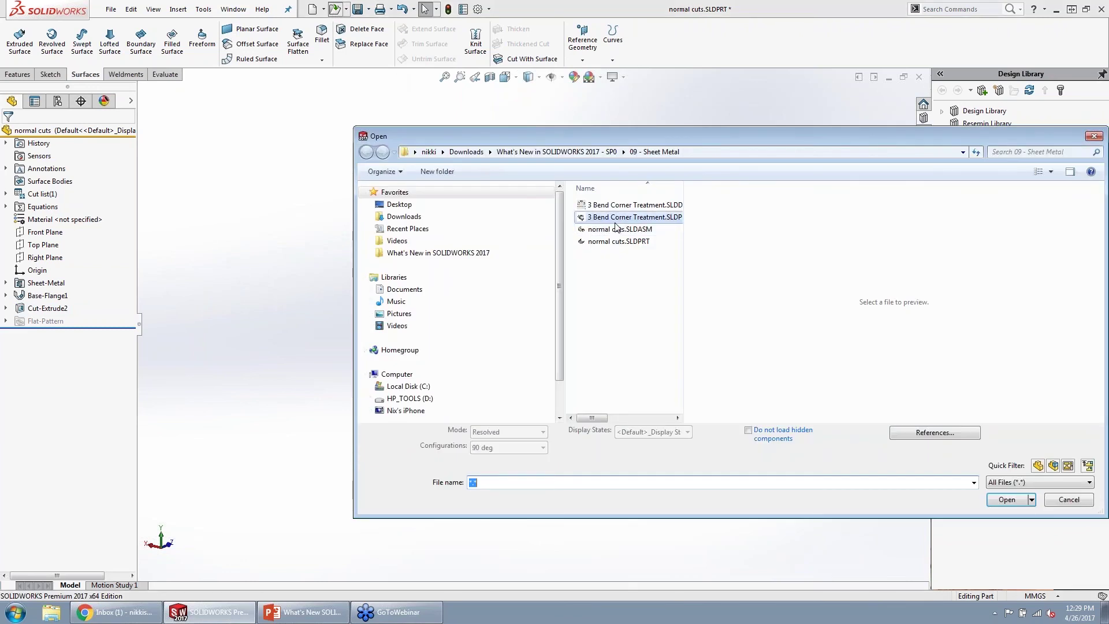
{"action": "left_click", "coordinate": [1010, 487]}
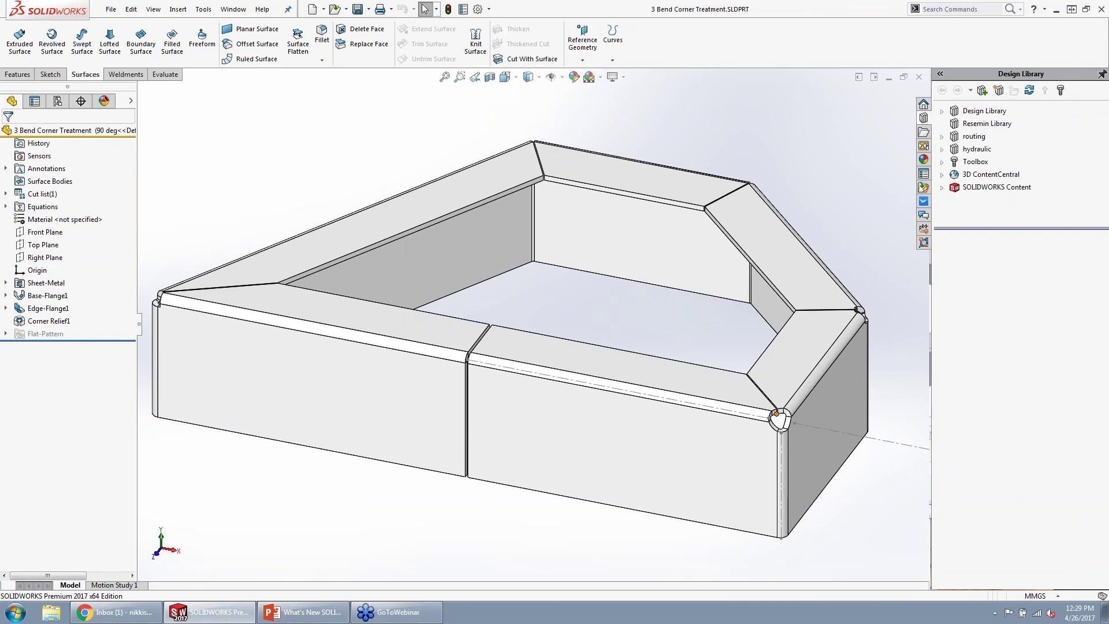
- Open the Corner Relief feature for editing, review the circular and rectangular corners' relief options, and accept it
{"action": "scroll", "coordinate": [785, 442], "scroll_direction": "down", "scroll_amount": 3}
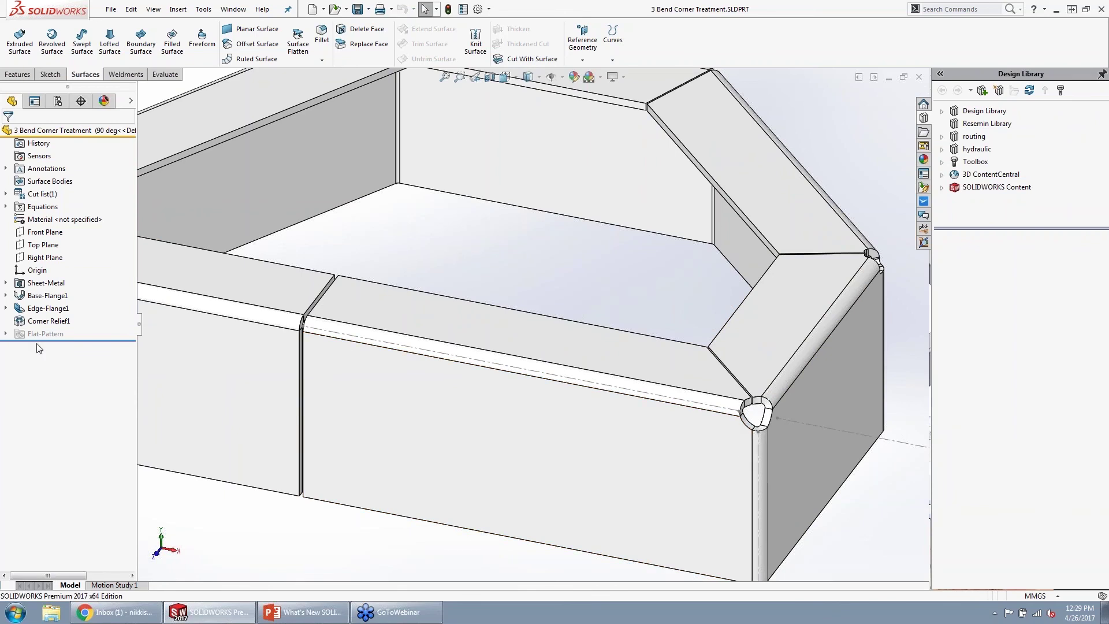
{"action": "left_click", "coordinate": [49, 326]}
{"action": "right_click", "coordinate": [49, 326]}
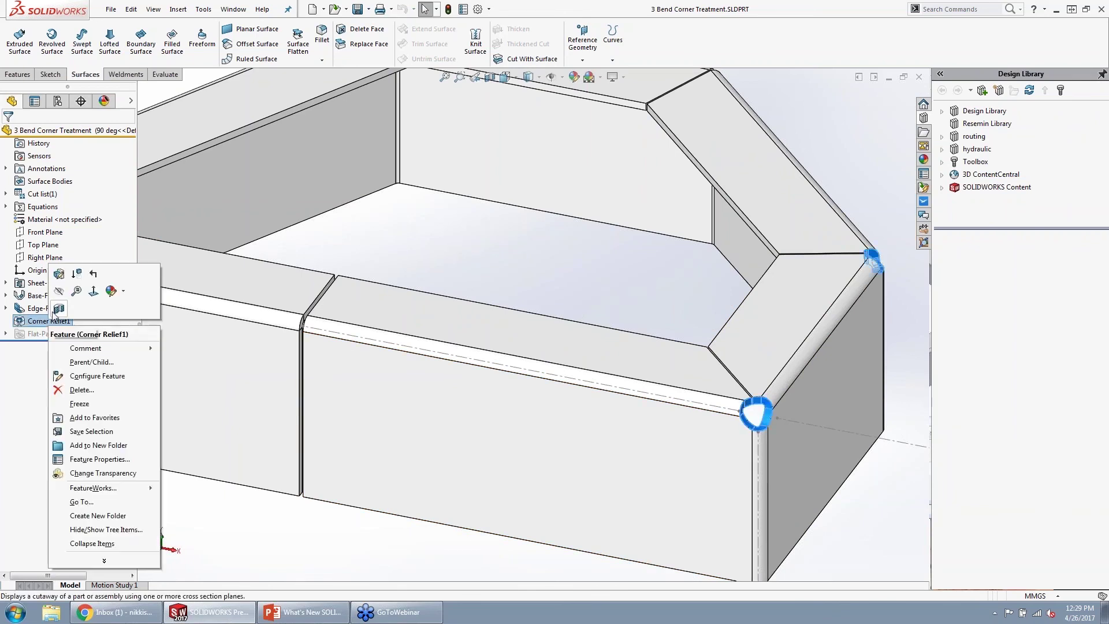
{"action": "left_click", "coordinate": [57, 276]}
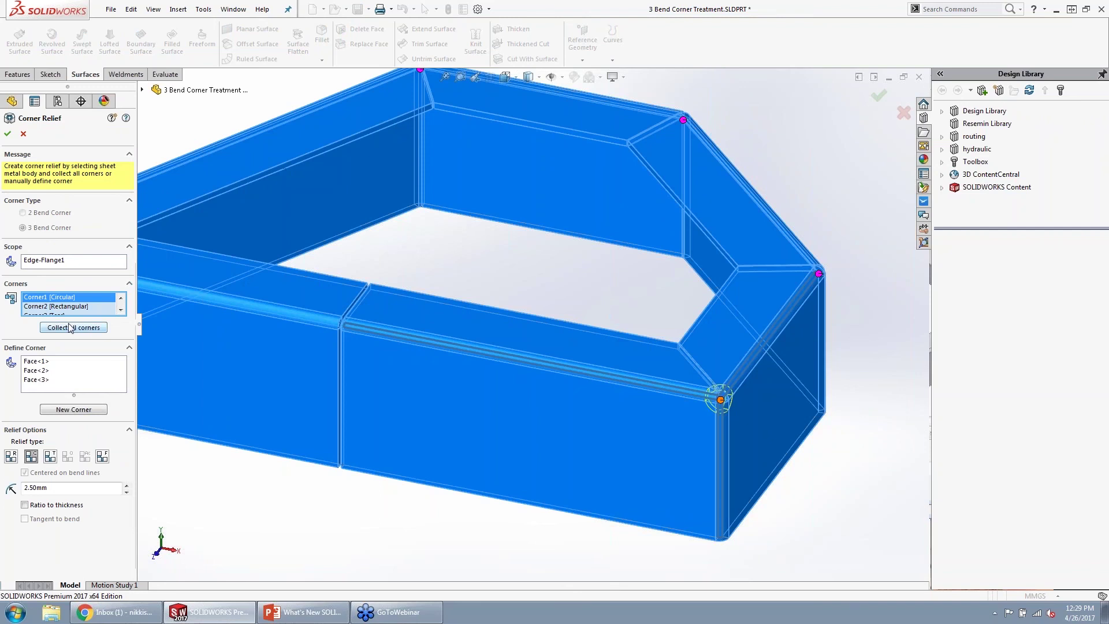
{"action": "scroll", "coordinate": [419, 358], "scroll_direction": "up", "scroll_amount": 3}
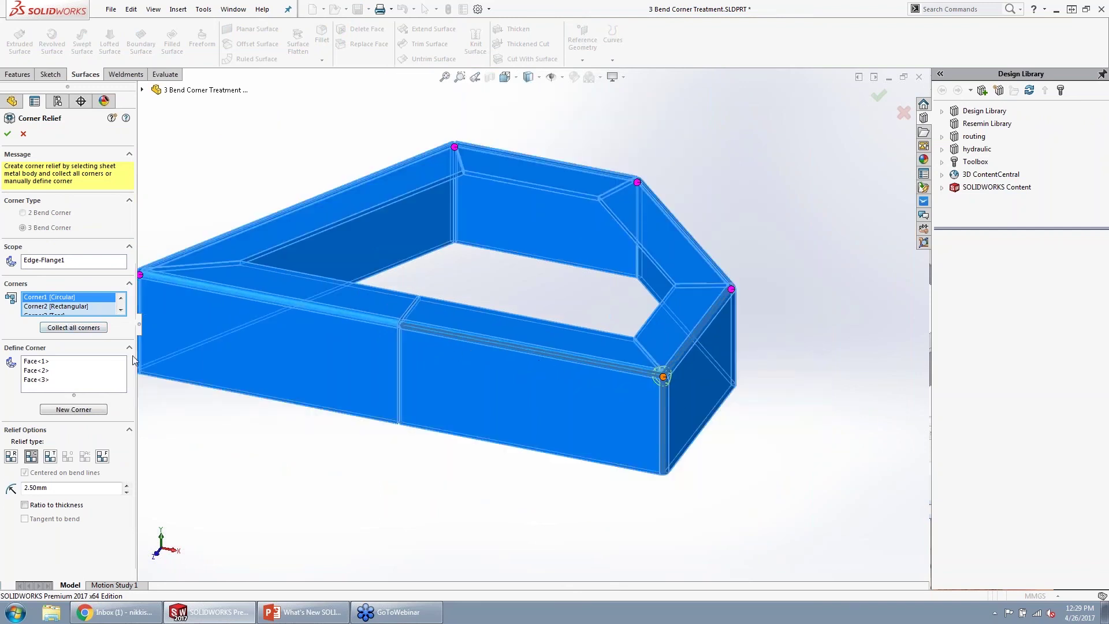
{"action": "left_click", "coordinate": [86, 307]}
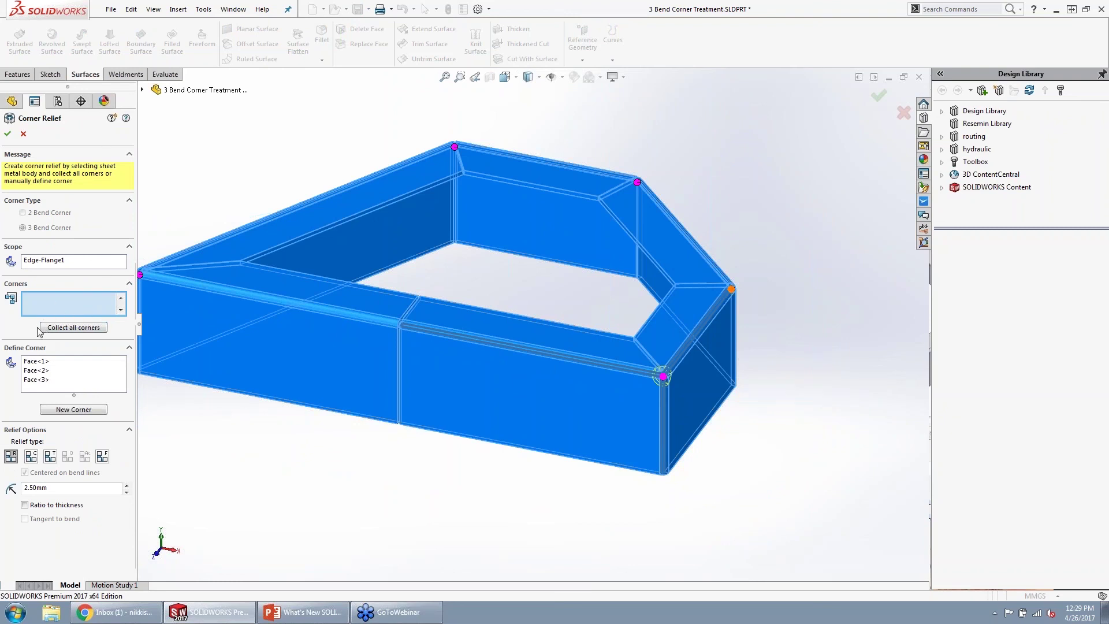
{"action": "left_click", "coordinate": [32, 310]}
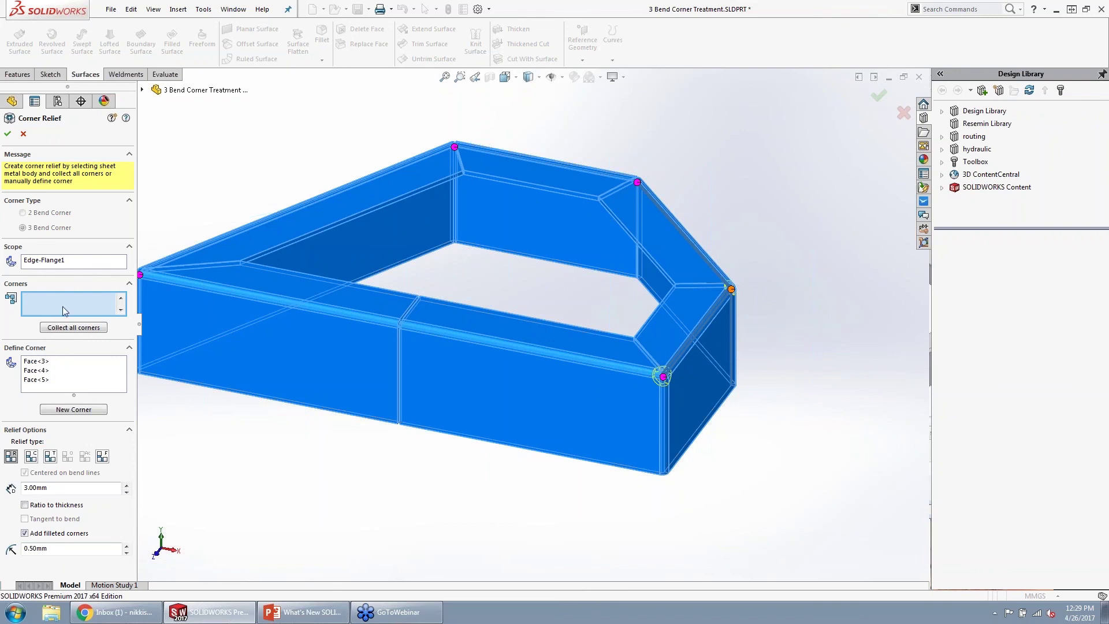
{"action": "left_click", "coordinate": [57, 327]}
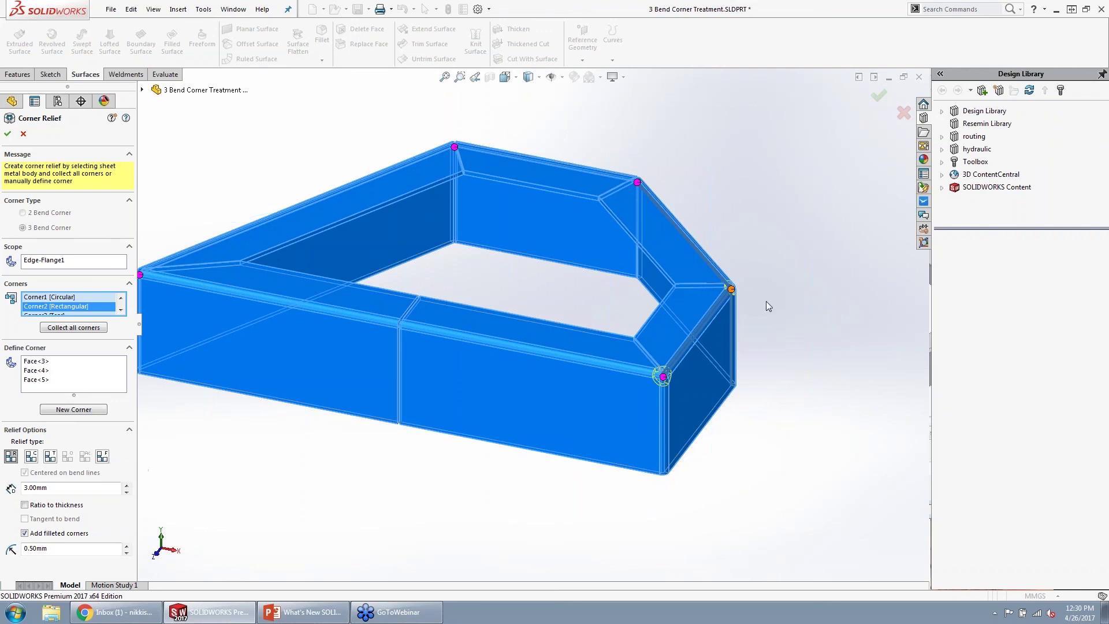
{"action": "left_click", "coordinate": [878, 98]}
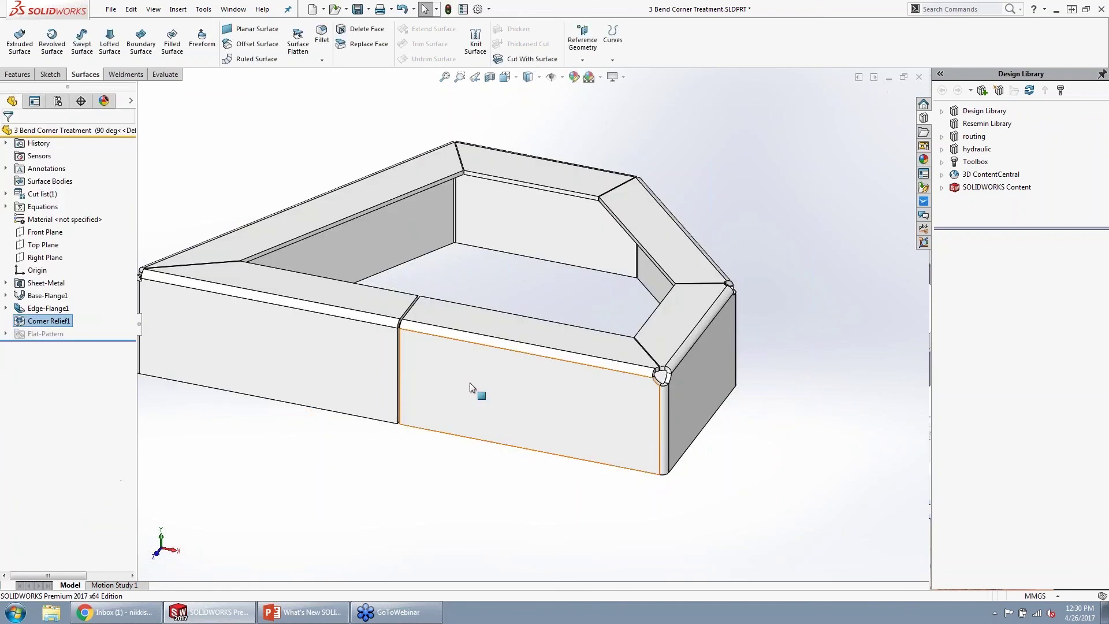
- Bring up the 3 Bend Corner Treatment drawing of the sheet metal part
{"action": "middle_click_drag", "start_coordinate": [465, 385], "coordinate": [653, 315]}
{"action": "scroll", "coordinate": [657, 224], "scroll_direction": "down", "scroll_amount": 3}
{"action": "scroll", "coordinate": [605, 231], "scroll_direction": "up", "scroll_amount": 6}
{"action": "left_click", "coordinate": [654, 316]}
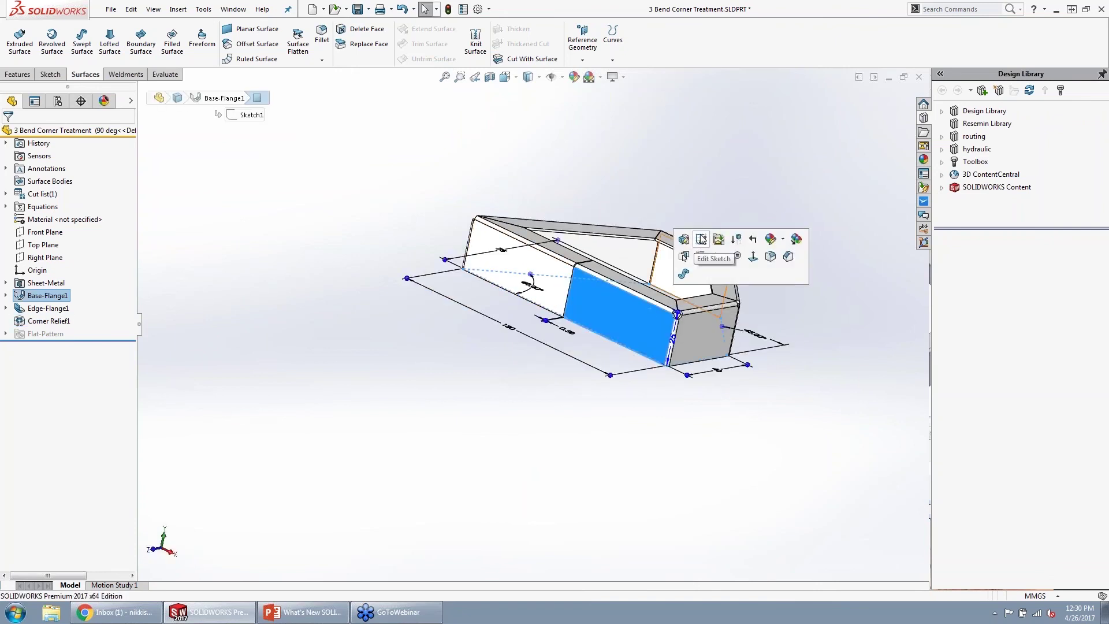
{"action": "left_click", "coordinate": [701, 238]}
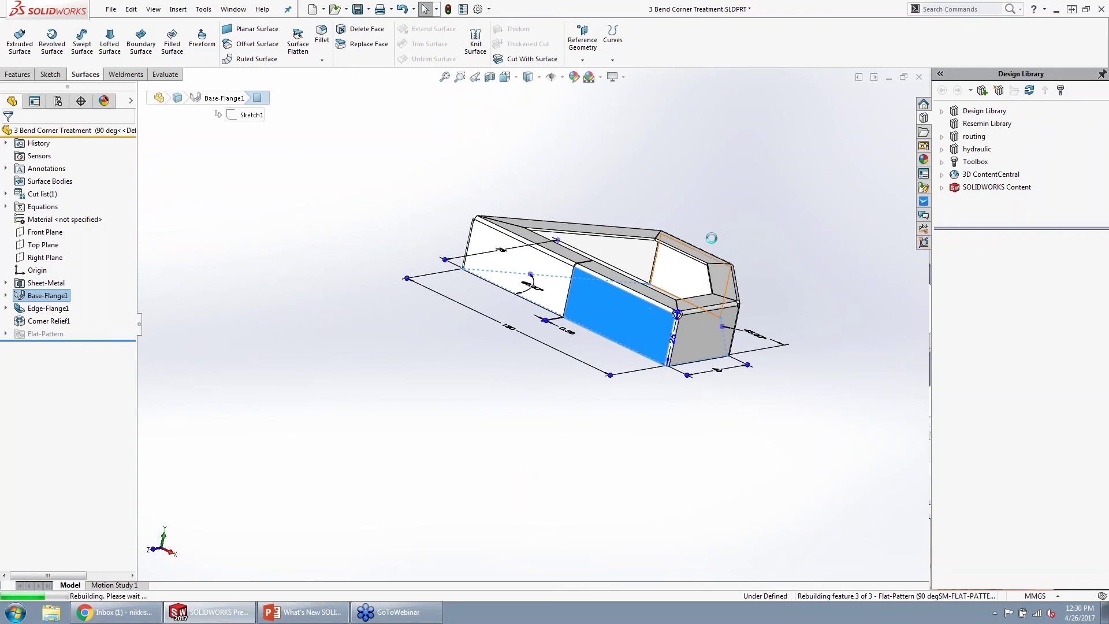
{"action": "key", "text": "ctrl+Tab"}
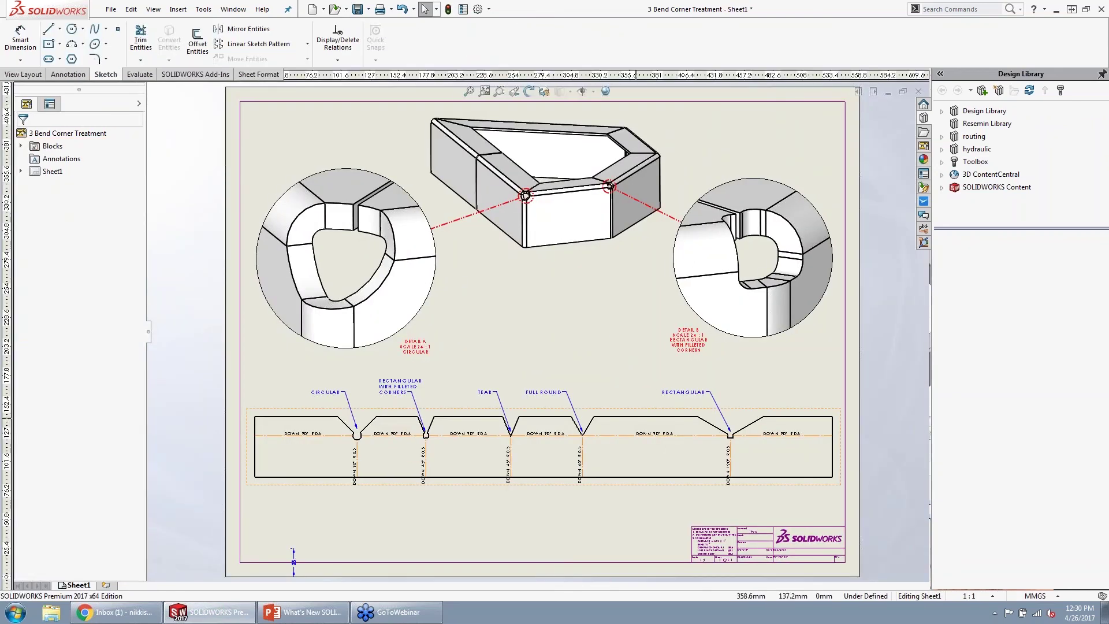
- Examine the corner relief callouts along the flat pattern and fit the whole drawing sheet in view
{"action": "scroll", "coordinate": [328, 400], "scroll_direction": "down", "scroll_amount": 4}
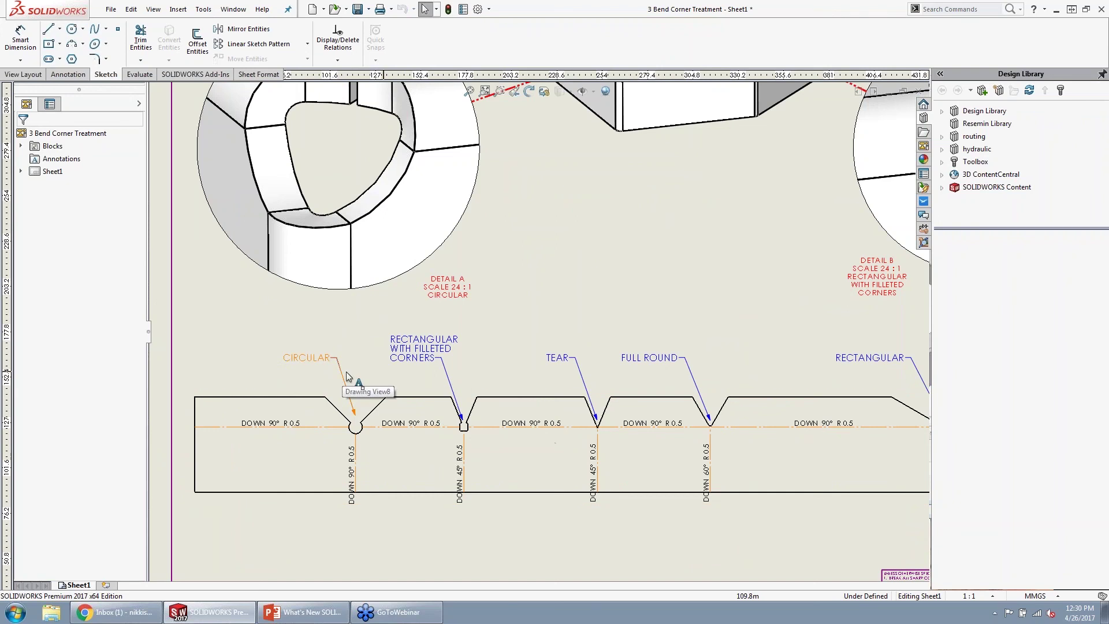
{"action": "scroll", "coordinate": [692, 407], "scroll_direction": "up", "scroll_amount": 1}
{"action": "key", "text": "z"}
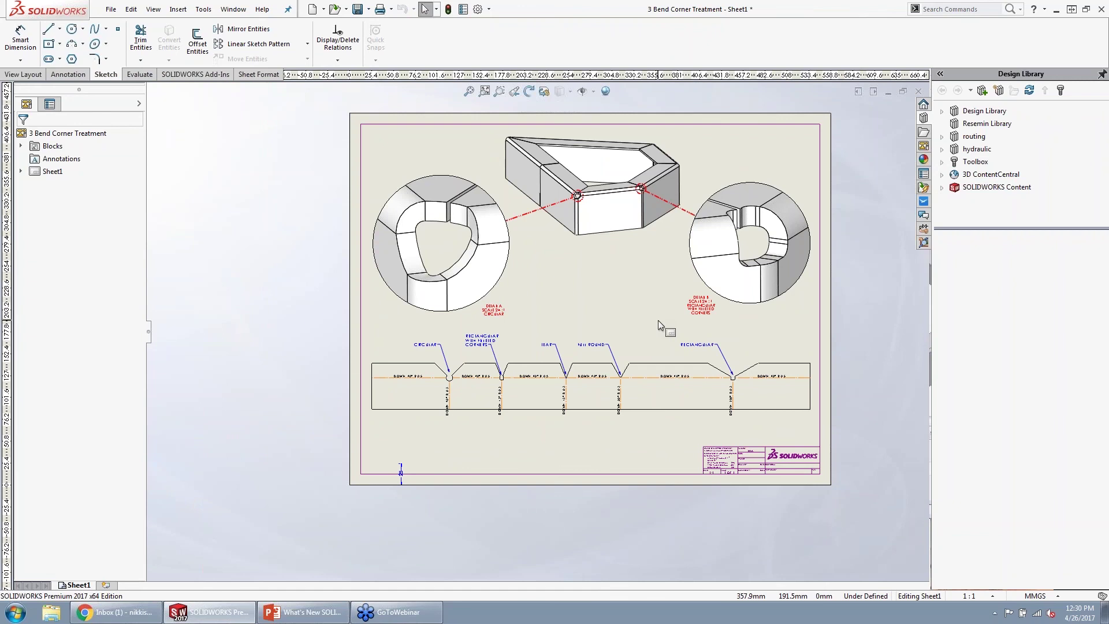
{"action": "left_click", "coordinate": [466, 93]}
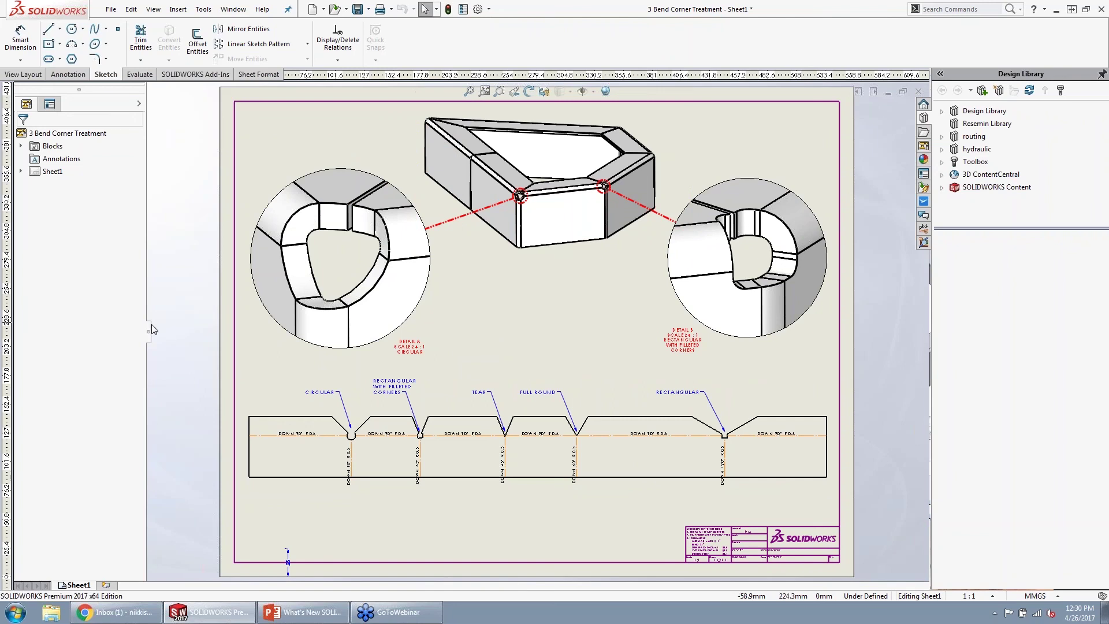
- Bring up the grasp 1-1 assembly and briefly select an upper arm face to show its selection breadcrumbs
{"action": "left_click", "coordinate": [278, 610]}
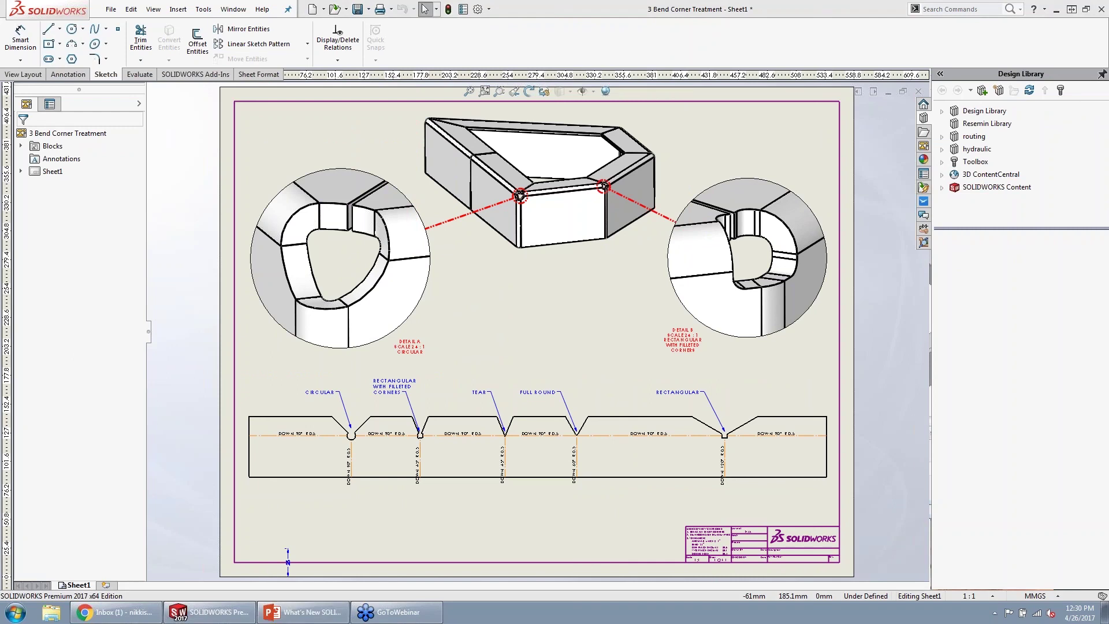
{"action": "left_click", "coordinate": [238, 616]}
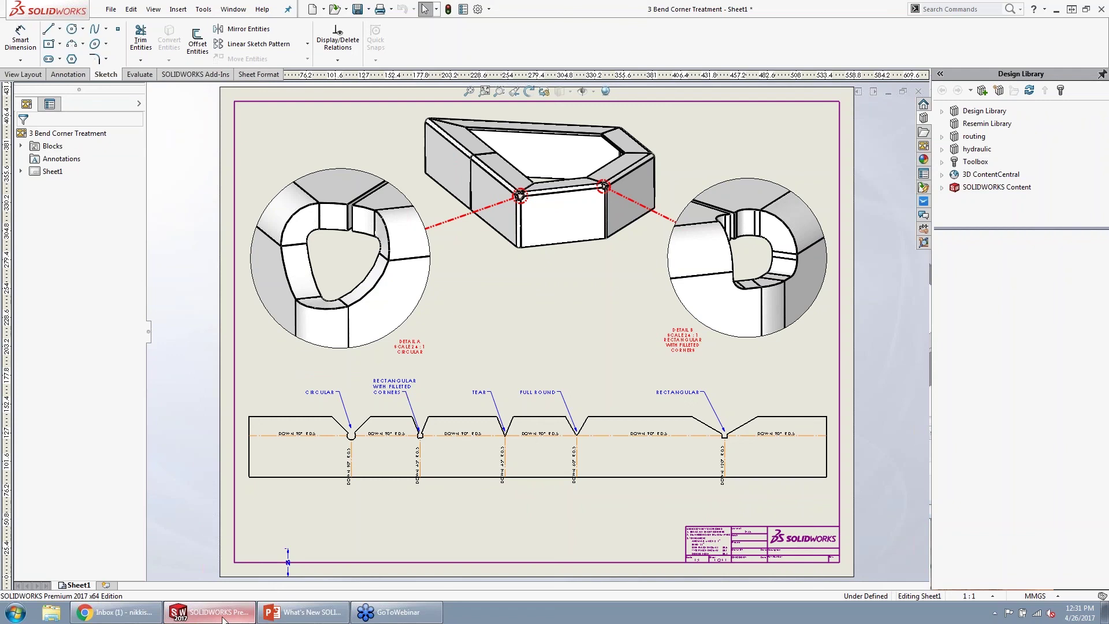
{"action": "left_click", "coordinate": [234, 9]}
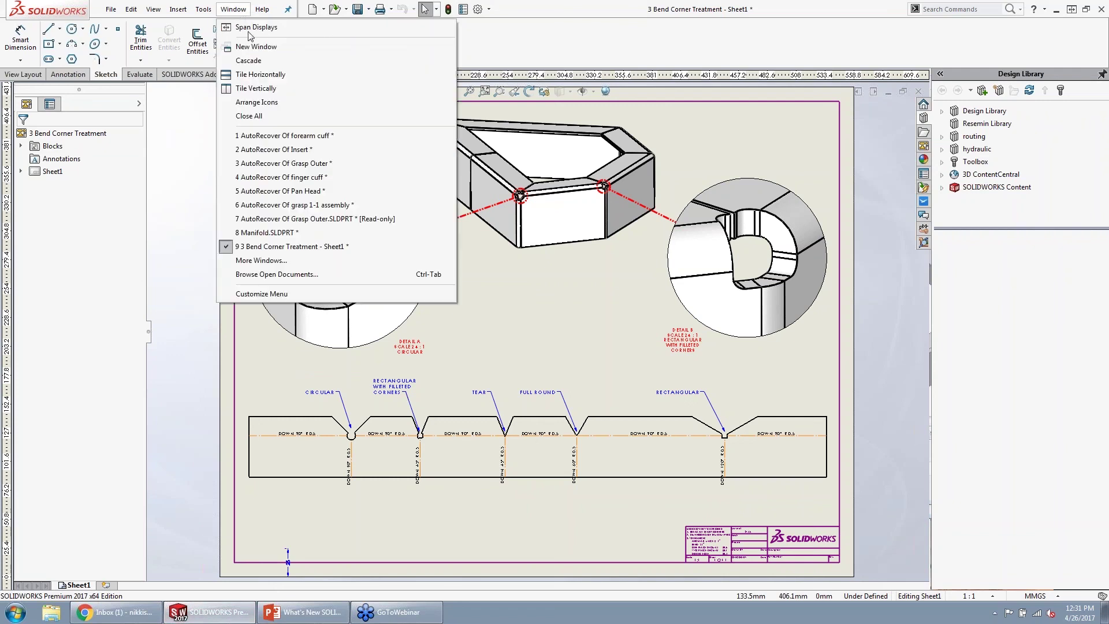
{"action": "left_click", "coordinate": [293, 205]}
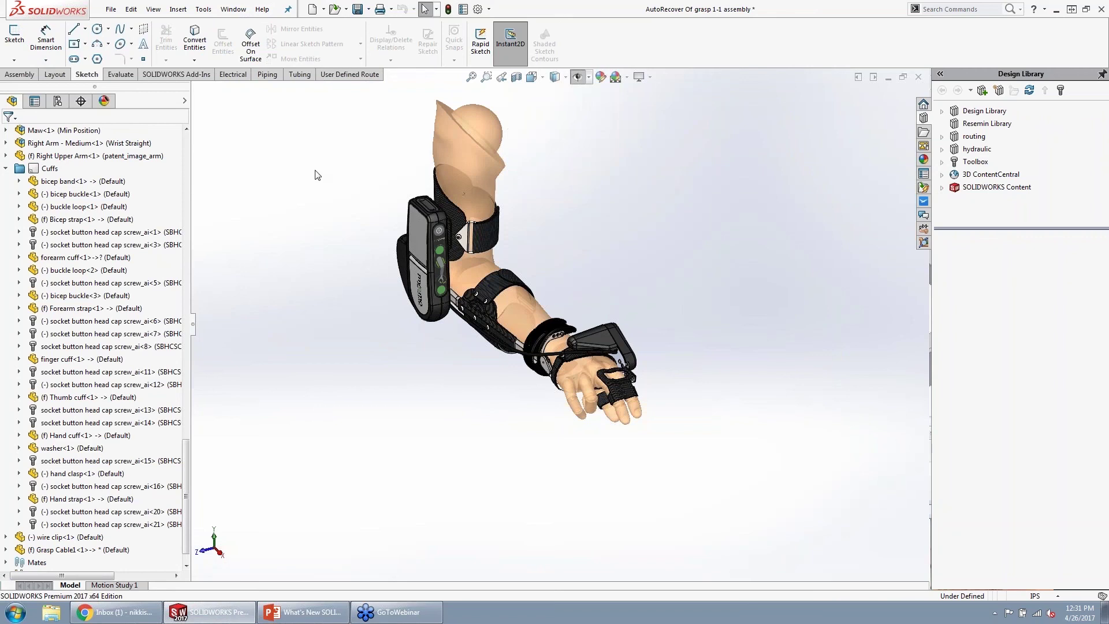
{"action": "mouse_move", "coordinate": [350, 191]}
{"action": "middle_mouse_down"}
{"action": "mouse_move", "coordinate": [388, 178]}
{"action": "mouse_move", "coordinate": [515, 182]}
{"action": "middle_mouse_up"}
{"action": "scroll", "coordinate": [590, 230], "scroll_direction": "down", "scroll_amount": 2}
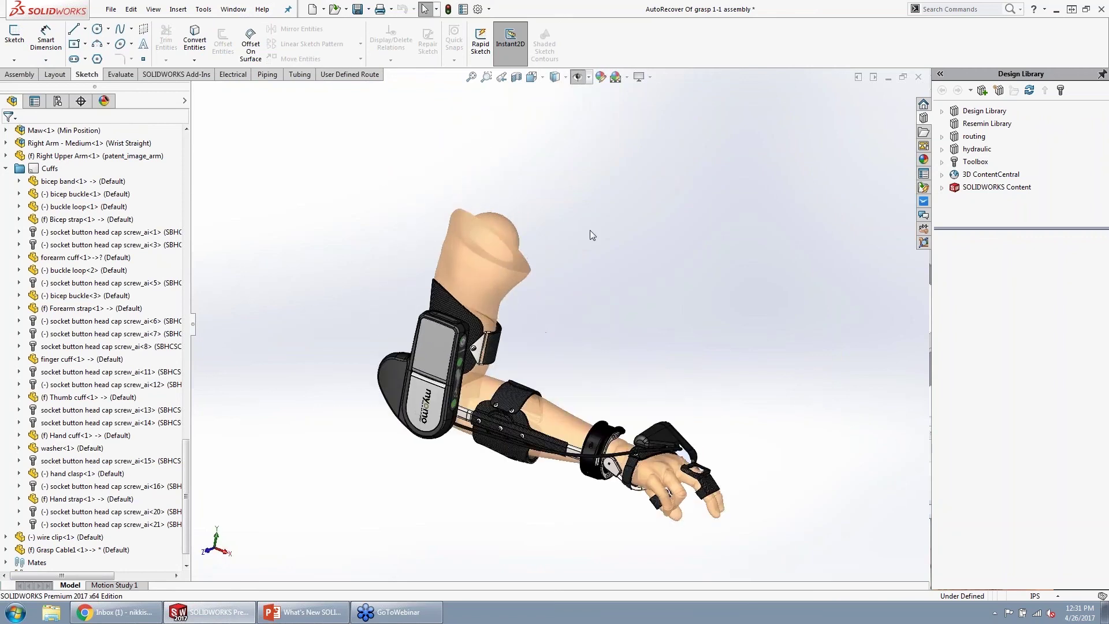
{"action": "left_click", "coordinate": [490, 257]}
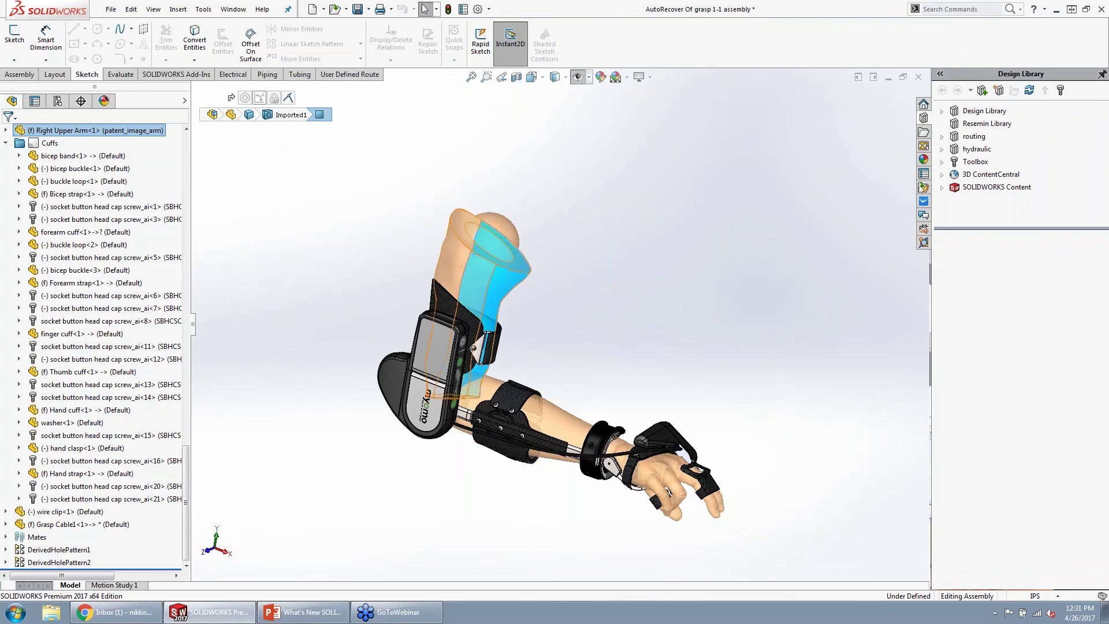
{"action": "left_click", "coordinate": [448, 171]}
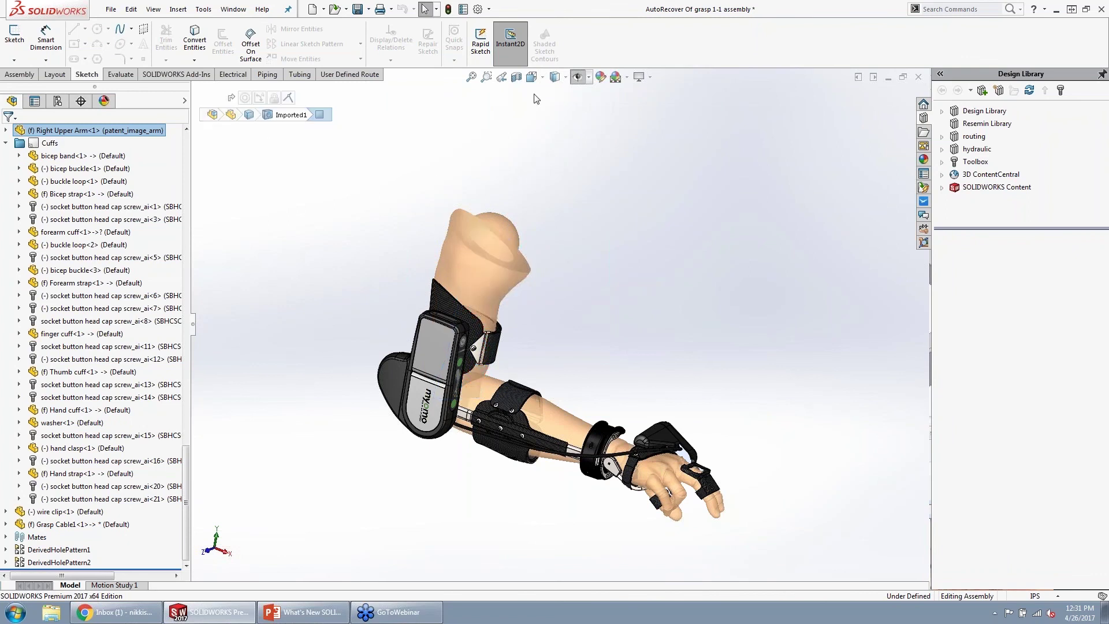
- Search the system options for "breadcrumbs" and locate the Show breadcrumbs on selection setting
{"action": "left_click", "coordinate": [478, 9]}
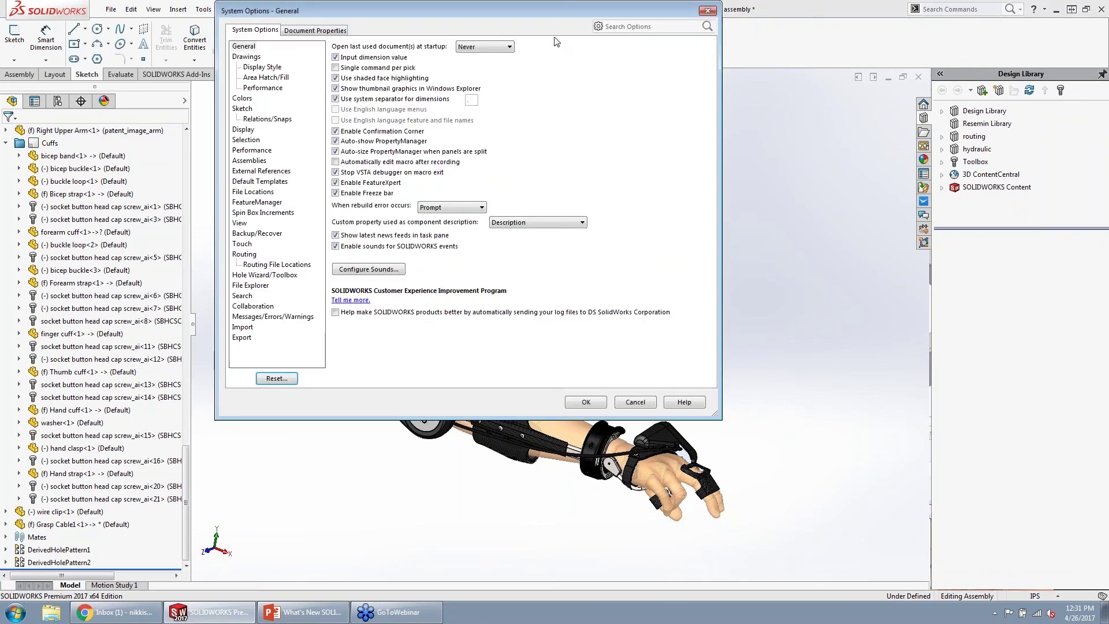
{"action": "type", "text": "br"}
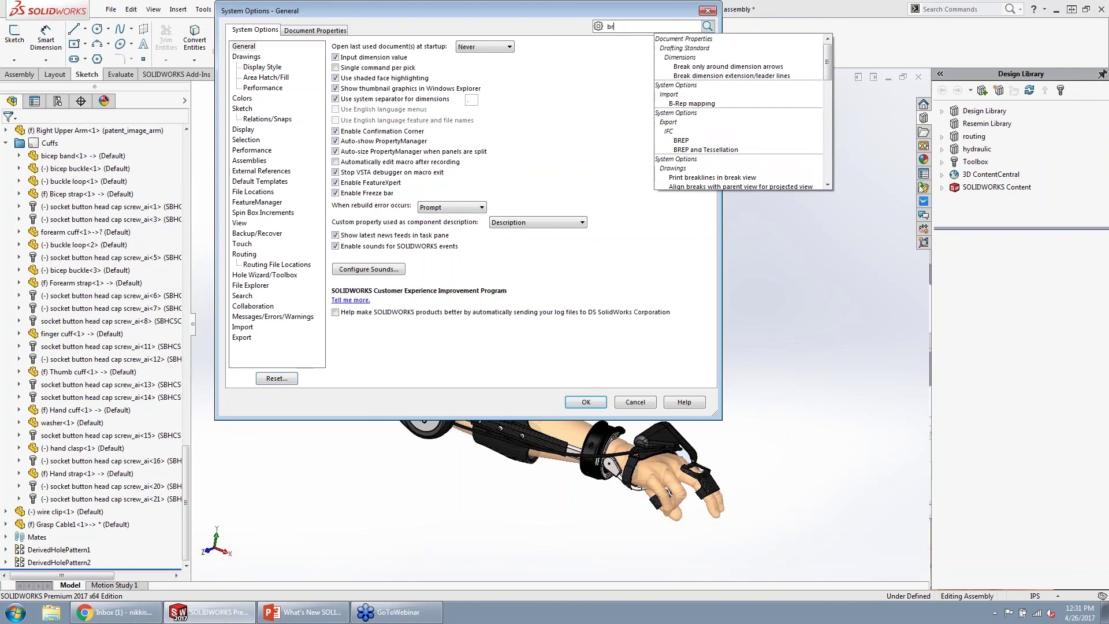
{"action": "type", "text": "eadc"}
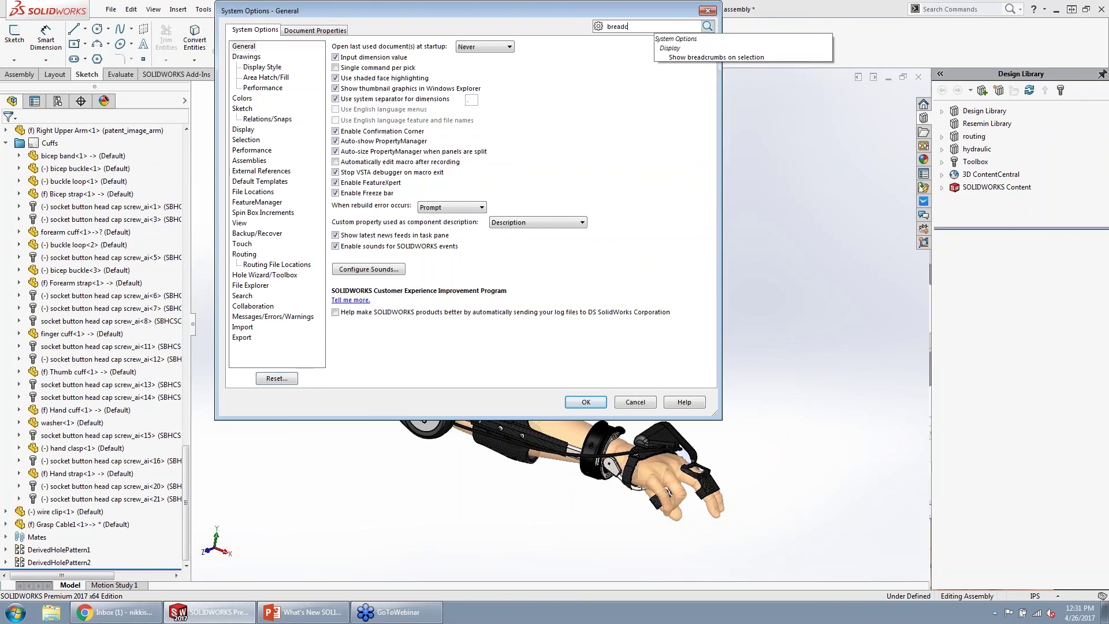
{"action": "type", "text": "rumbs"}
{"action": "left_click", "coordinate": [689, 51]}
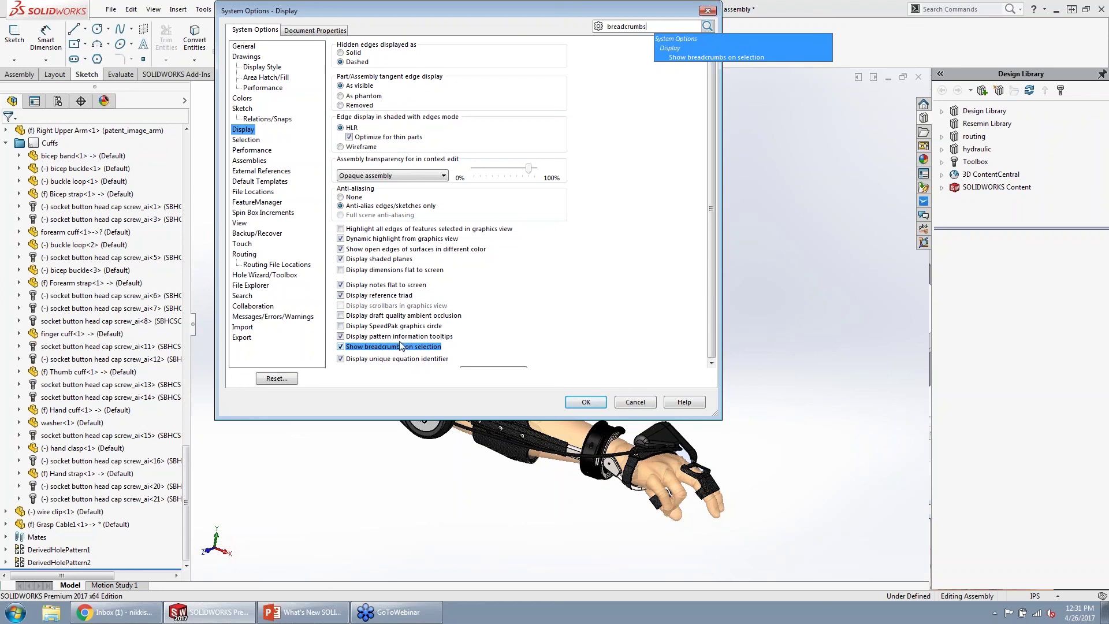
{"action": "left_click", "coordinate": [585, 403]}
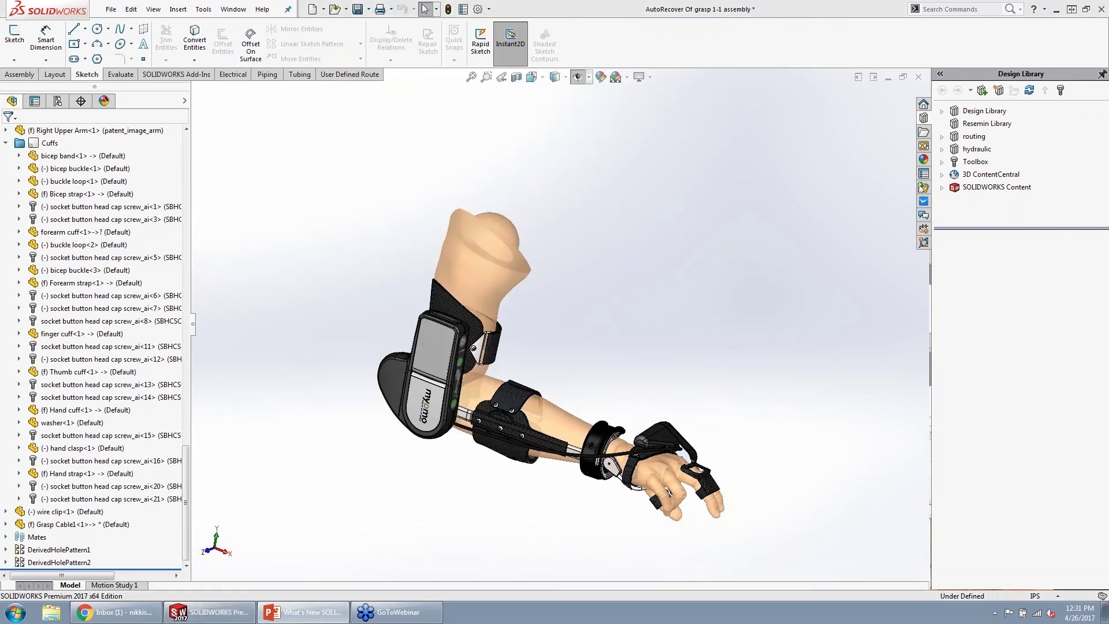
- Switch to the PowerPoint slideshow and advance to the Design slide on General / User Interface
{"action": "key", "text": "alt+Tab"}
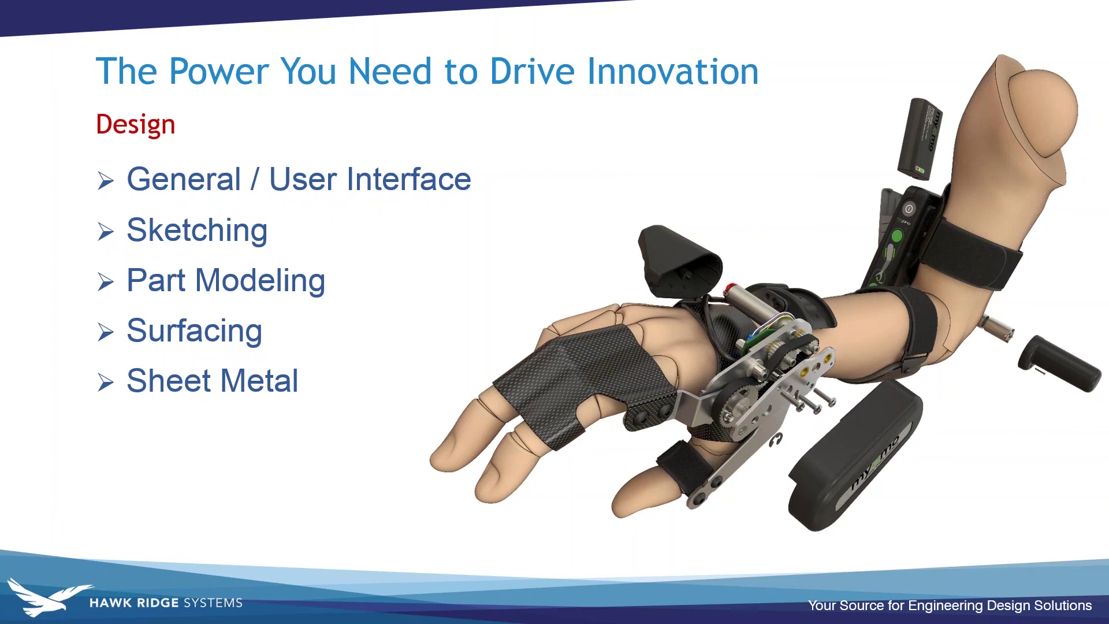
{"action": "key", "text": "Right"}
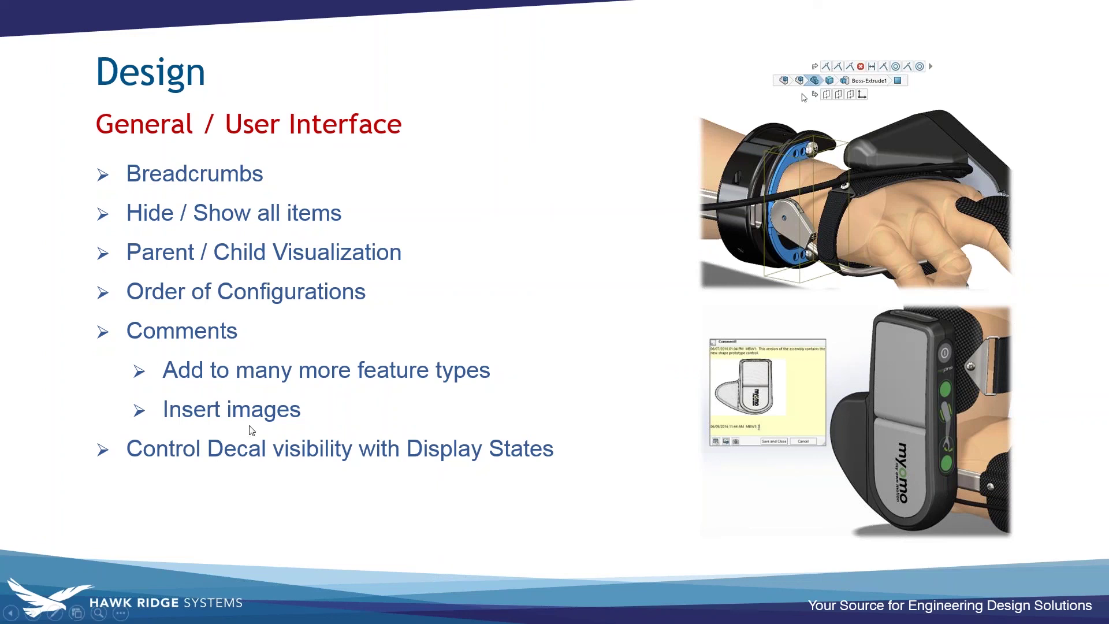
- Switch back to SOLIDWORKS and apply the Blue Logo display state to the arm assembly, followed by Yellow Logo
{"action": "key", "text": "alt+Tab"}
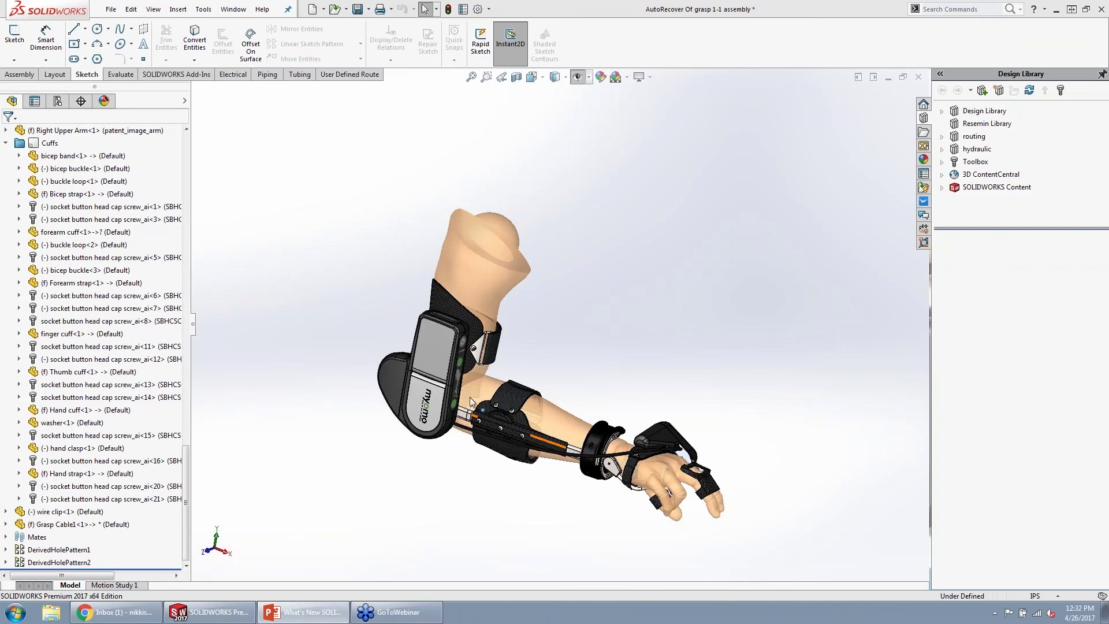
{"action": "scroll", "coordinate": [465, 361], "scroll_direction": "down", "scroll_amount": 5}
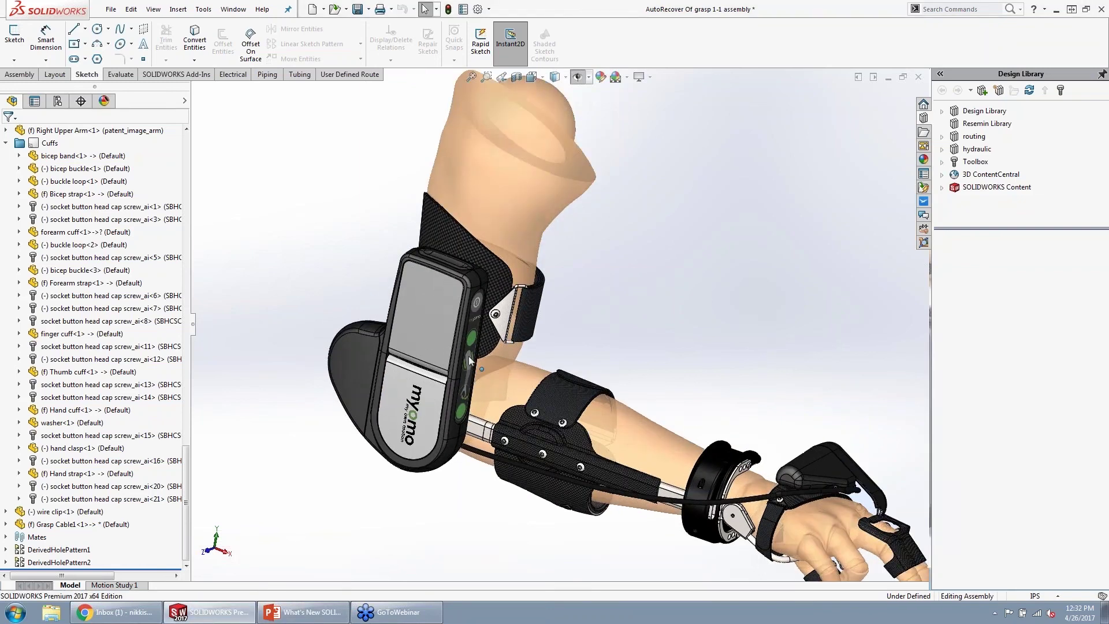
{"action": "right_click", "coordinate": [188, 100]}
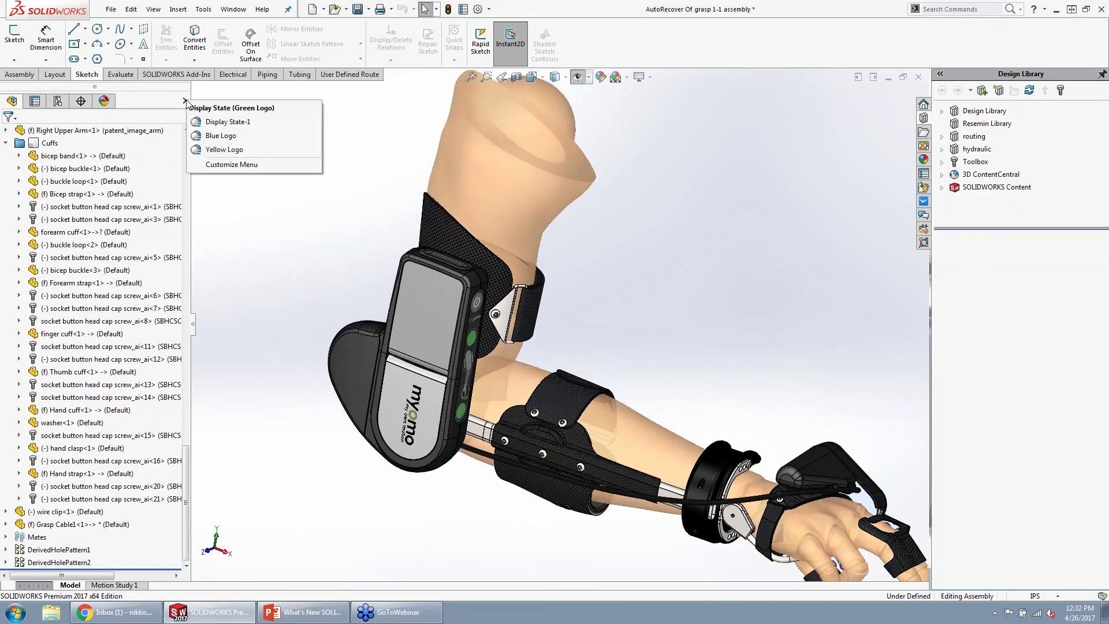
{"action": "left_click", "coordinate": [203, 136]}
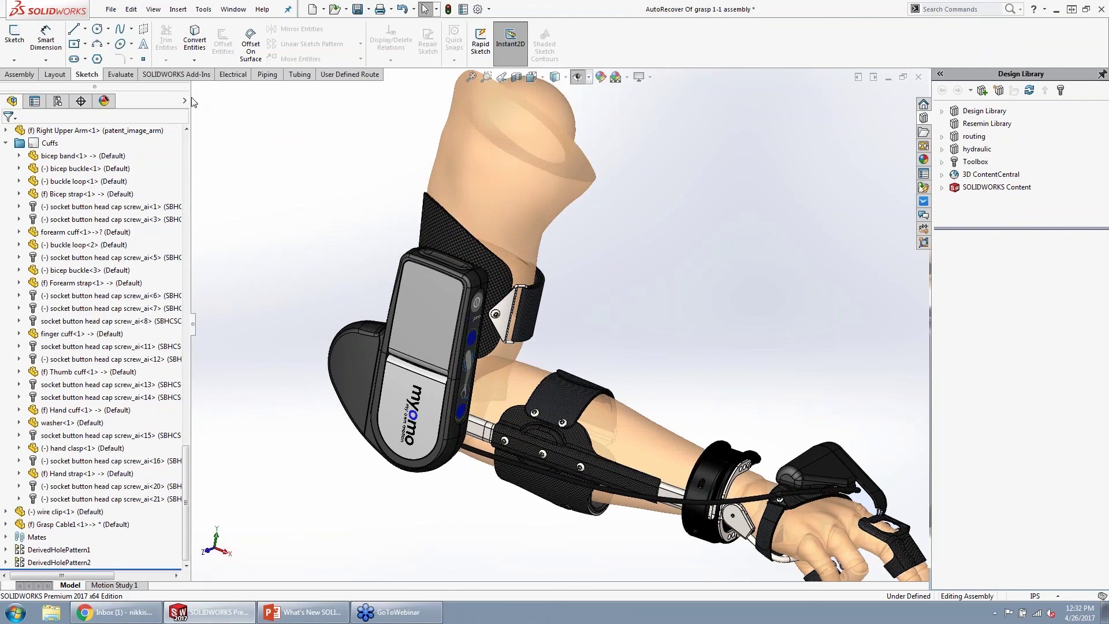
{"action": "right_click", "coordinate": [193, 102]}
{"action": "left_click", "coordinate": [220, 149]}
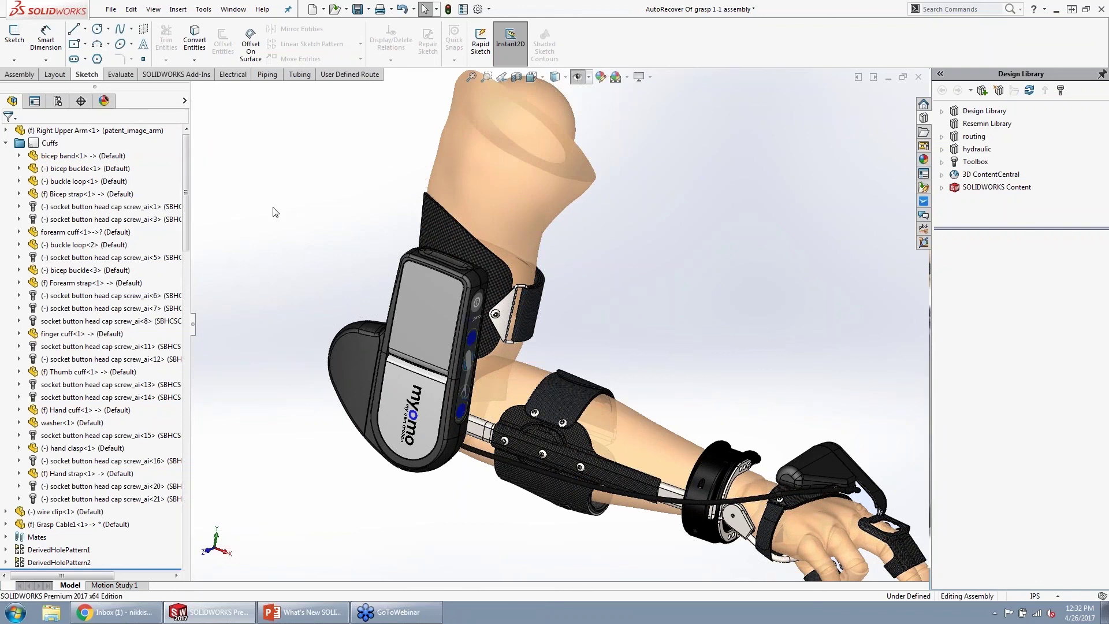
{"action": "scroll", "coordinate": [566, 358], "scroll_direction": "up", "scroll_amount": 3}
{"action": "scroll", "coordinate": [566, 359], "scroll_direction": "down", "scroll_amount": 2}
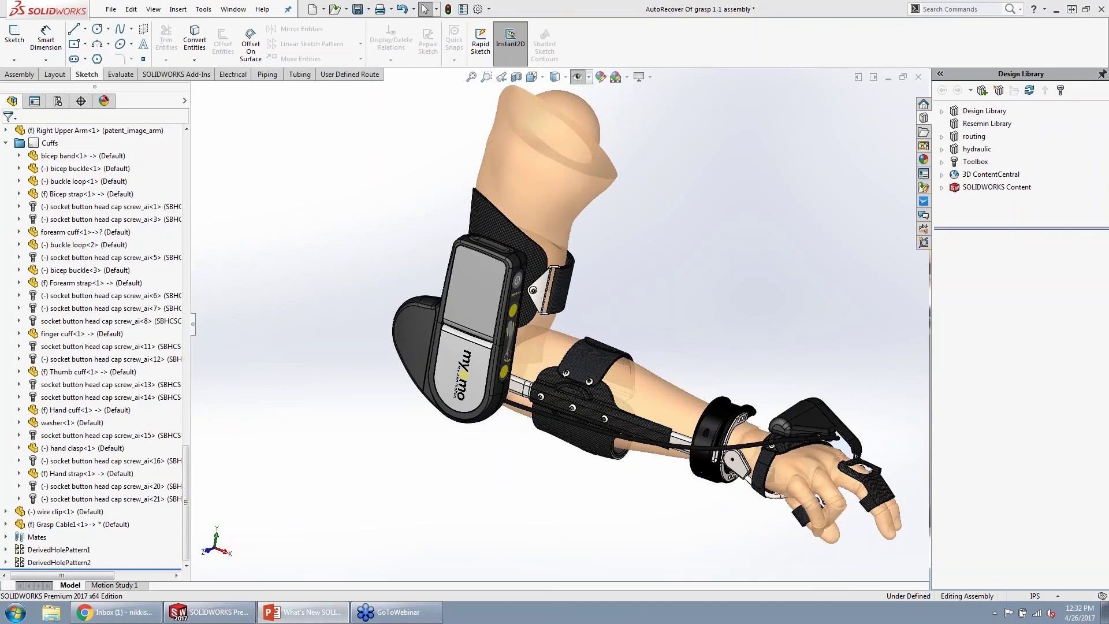
- Return to the PowerPoint slideshow and advance past the Sketch slide to the Part Modeling slide
{"action": "key", "text": "alt+Tab"}
{"action": "left_click", "coordinate": [360, 411]}
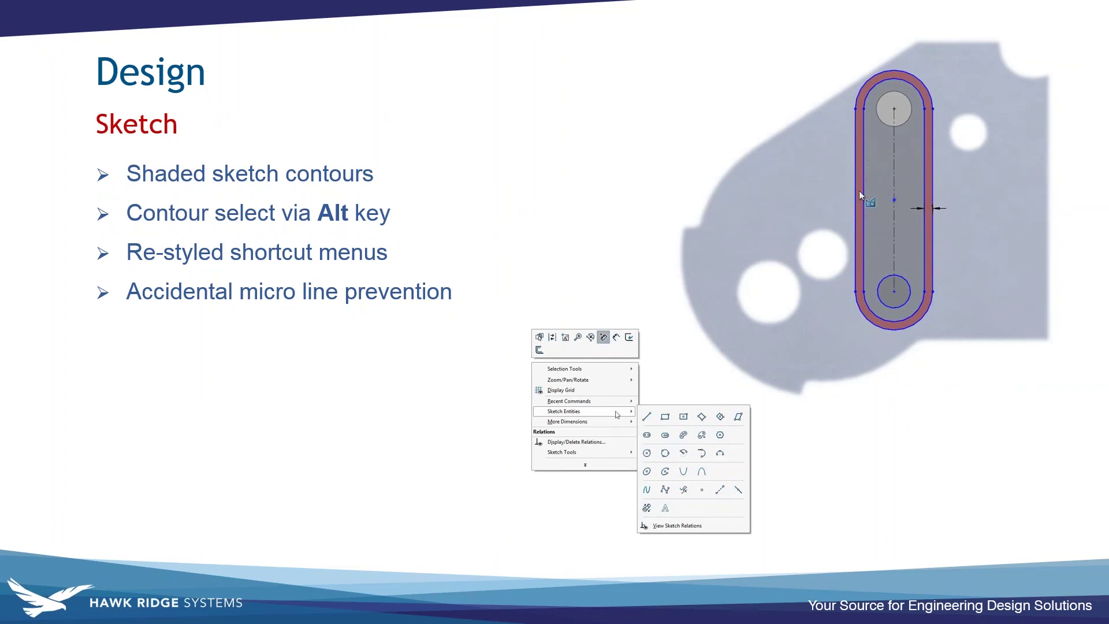
{"action": "key", "text": "Right"}
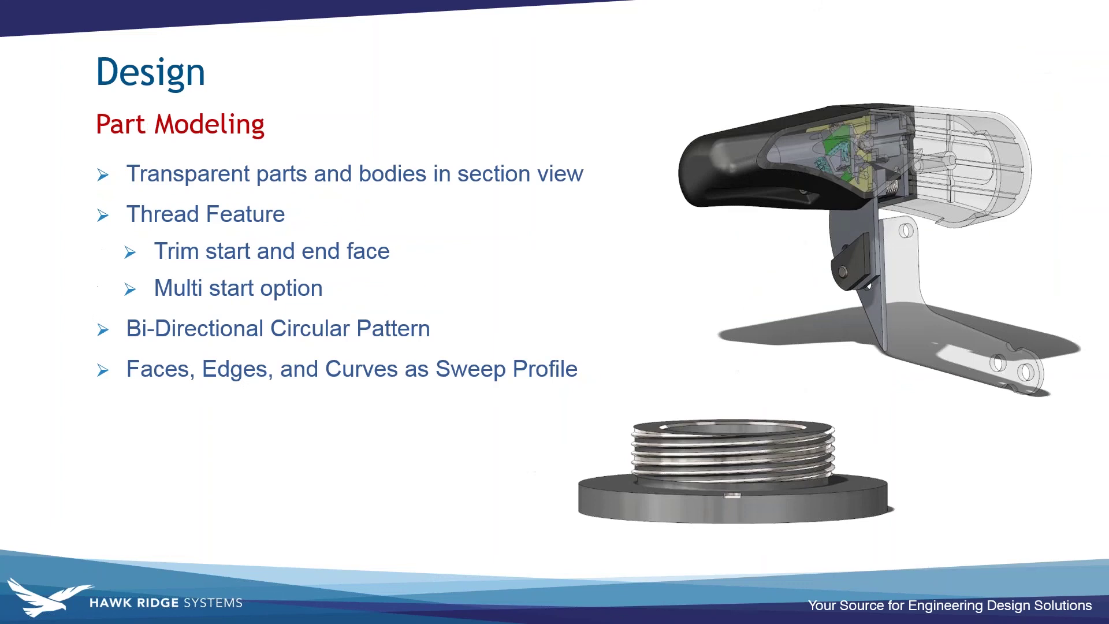